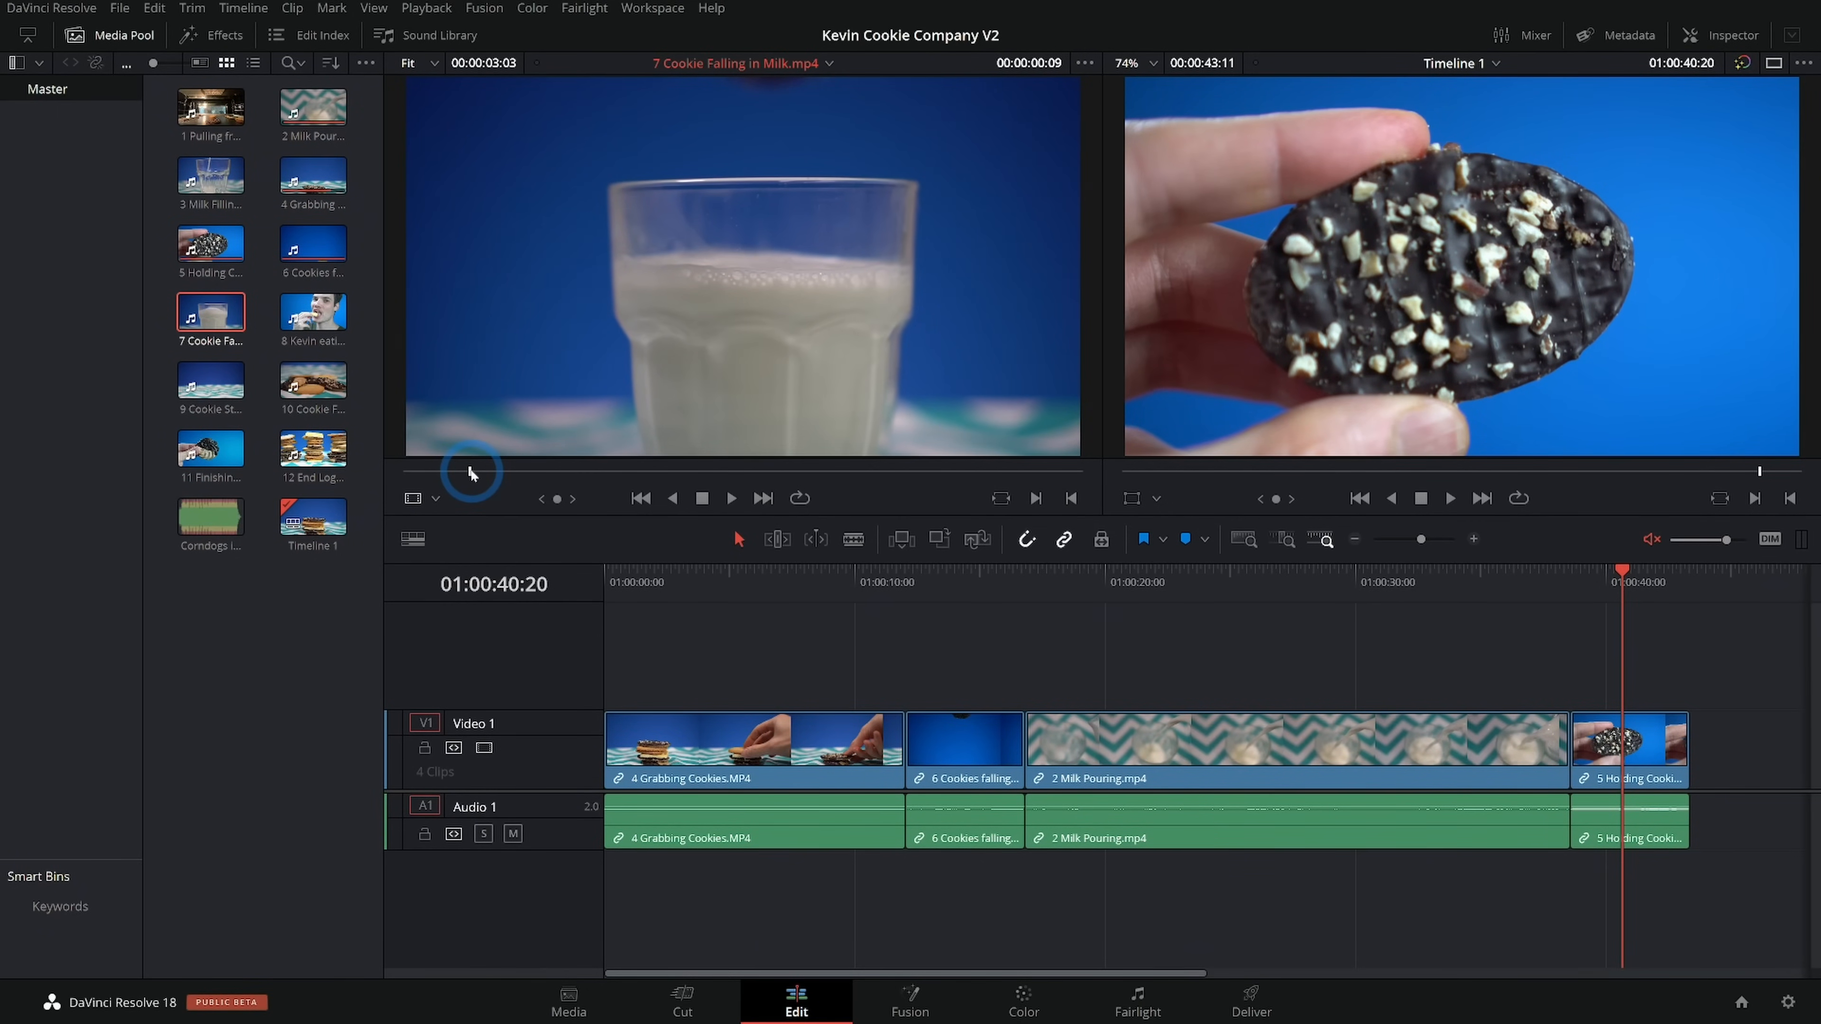
Mark the in point of 7 Cookie Falling in Milk.mp4 at 00:00:00:13 and the out point at 00:00:01:20
drag(455, 467, 499, 477)
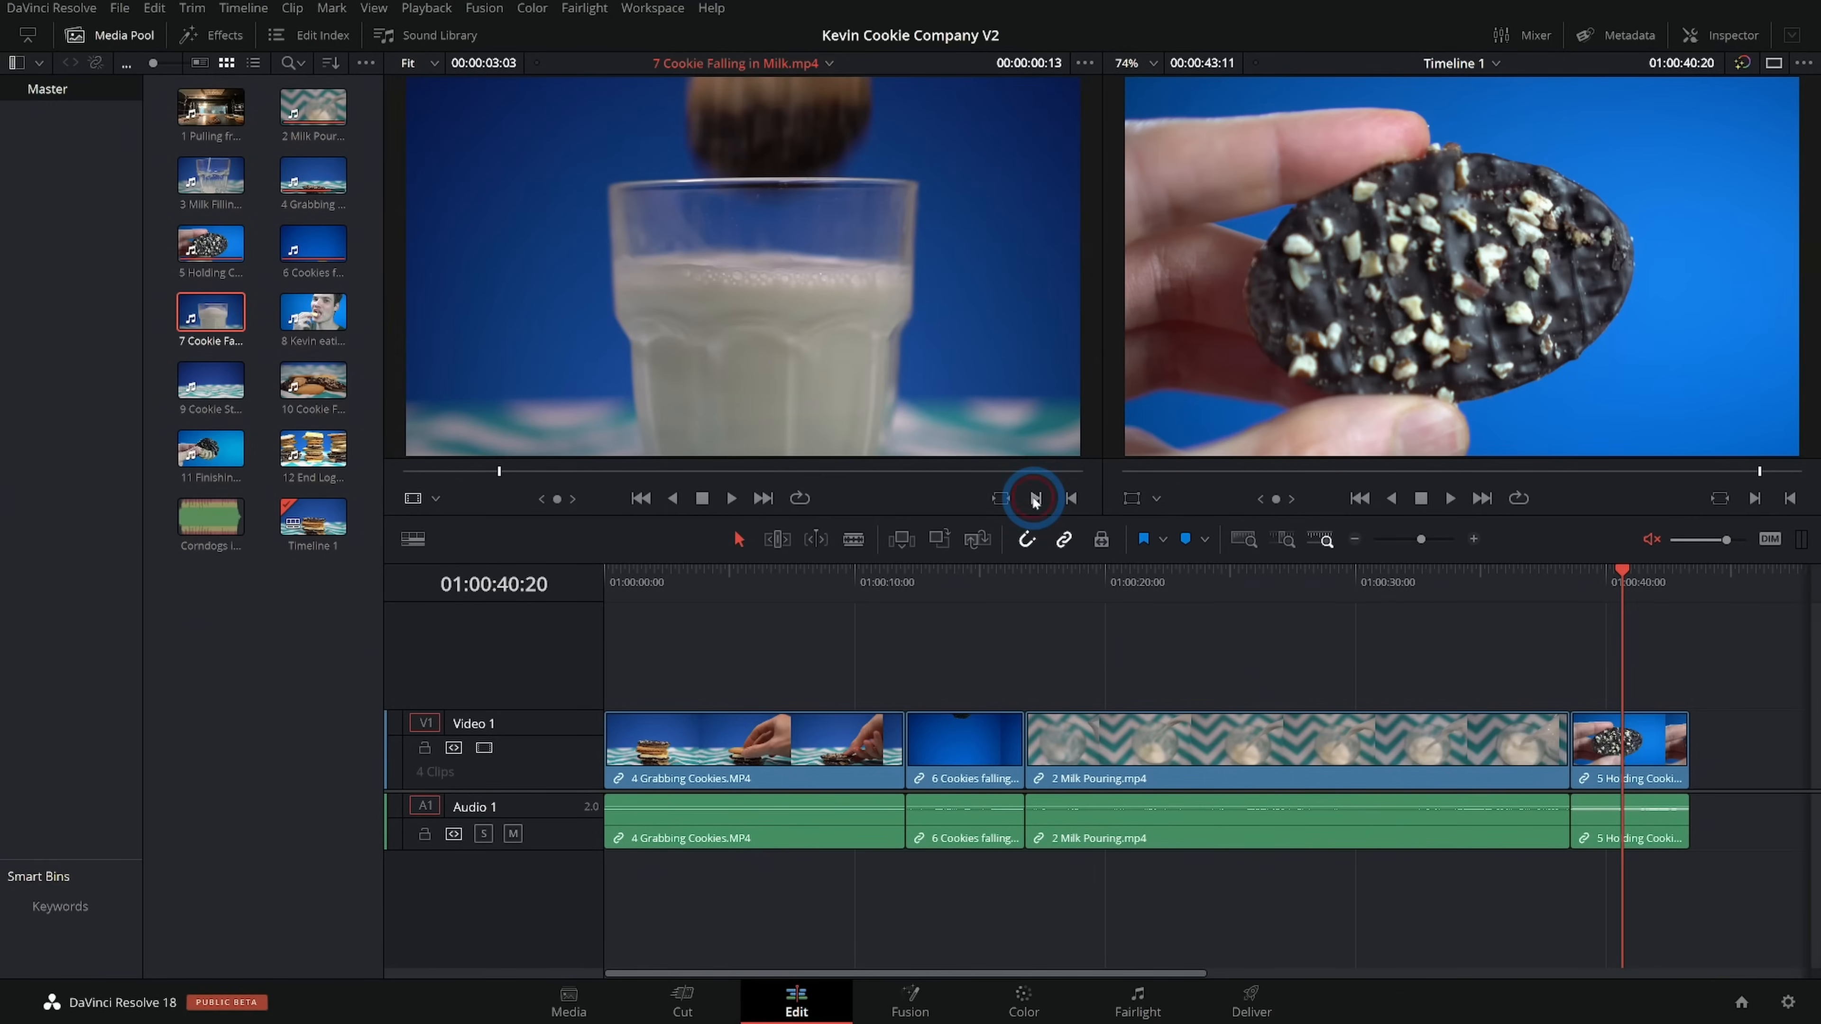
click(917, 513)
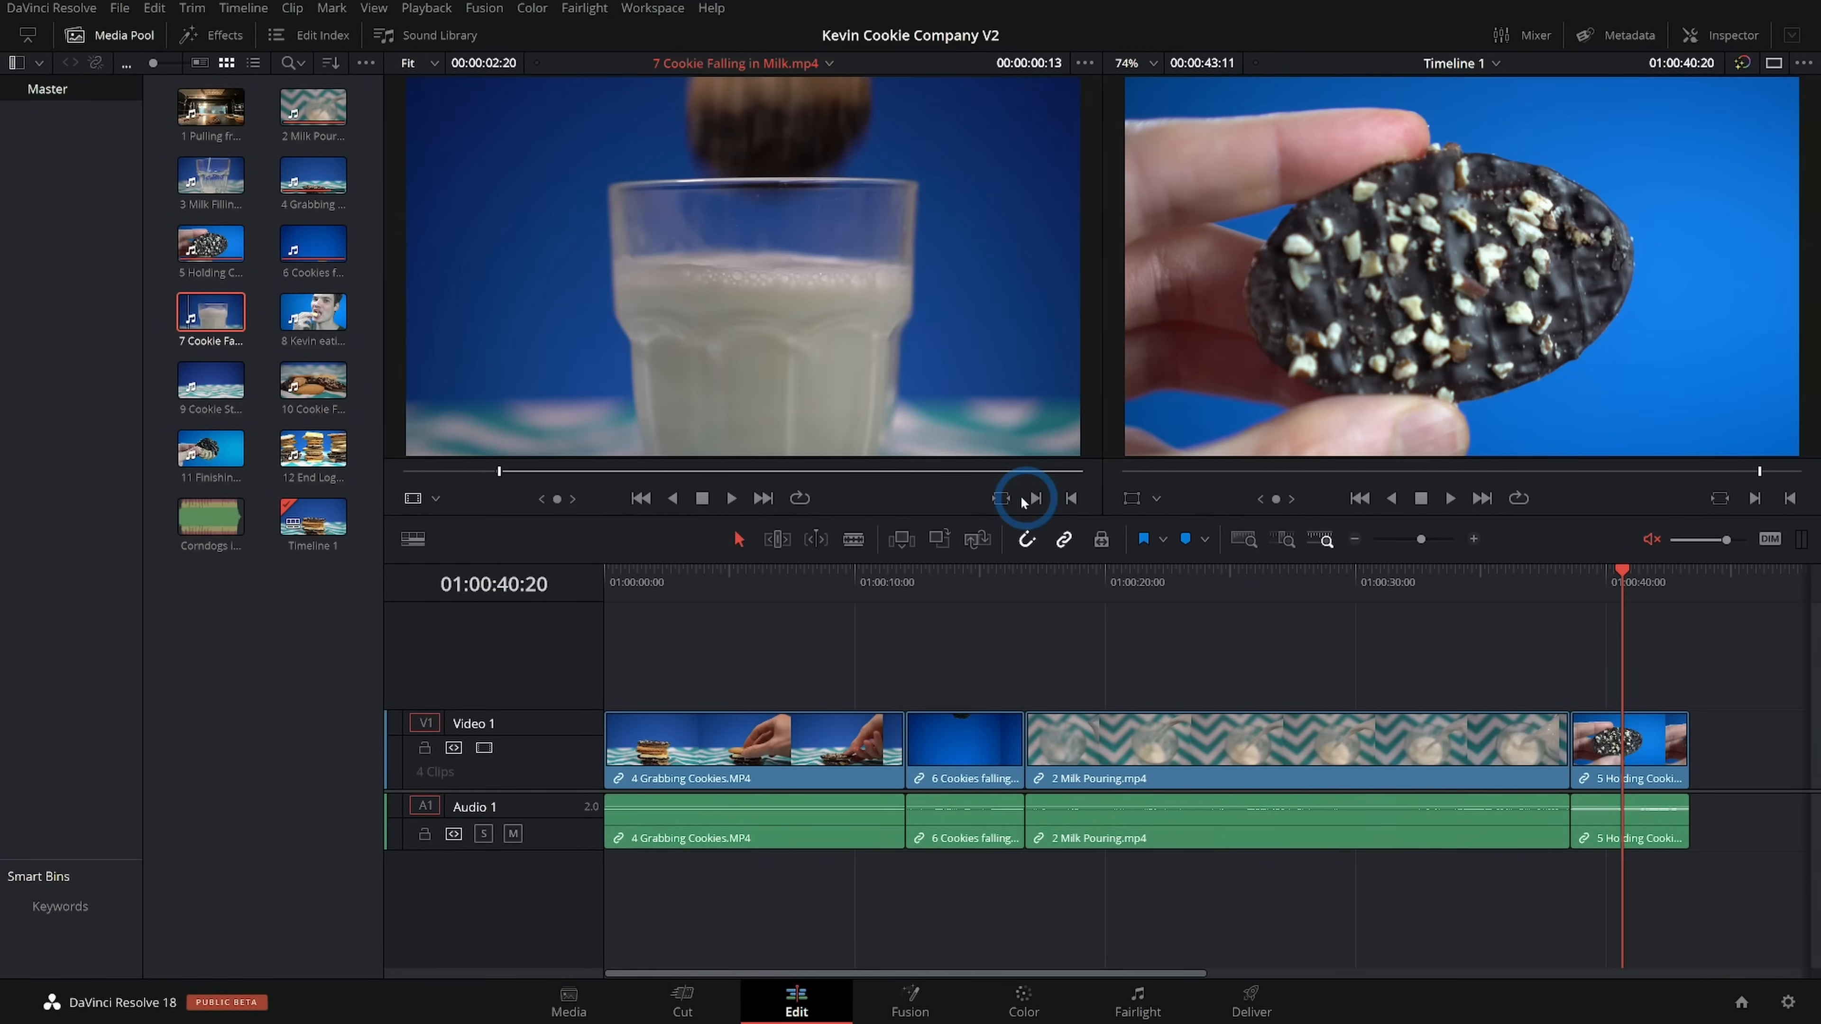
click(508, 472)
drag(509, 474, 772, 474)
click(1071, 498)
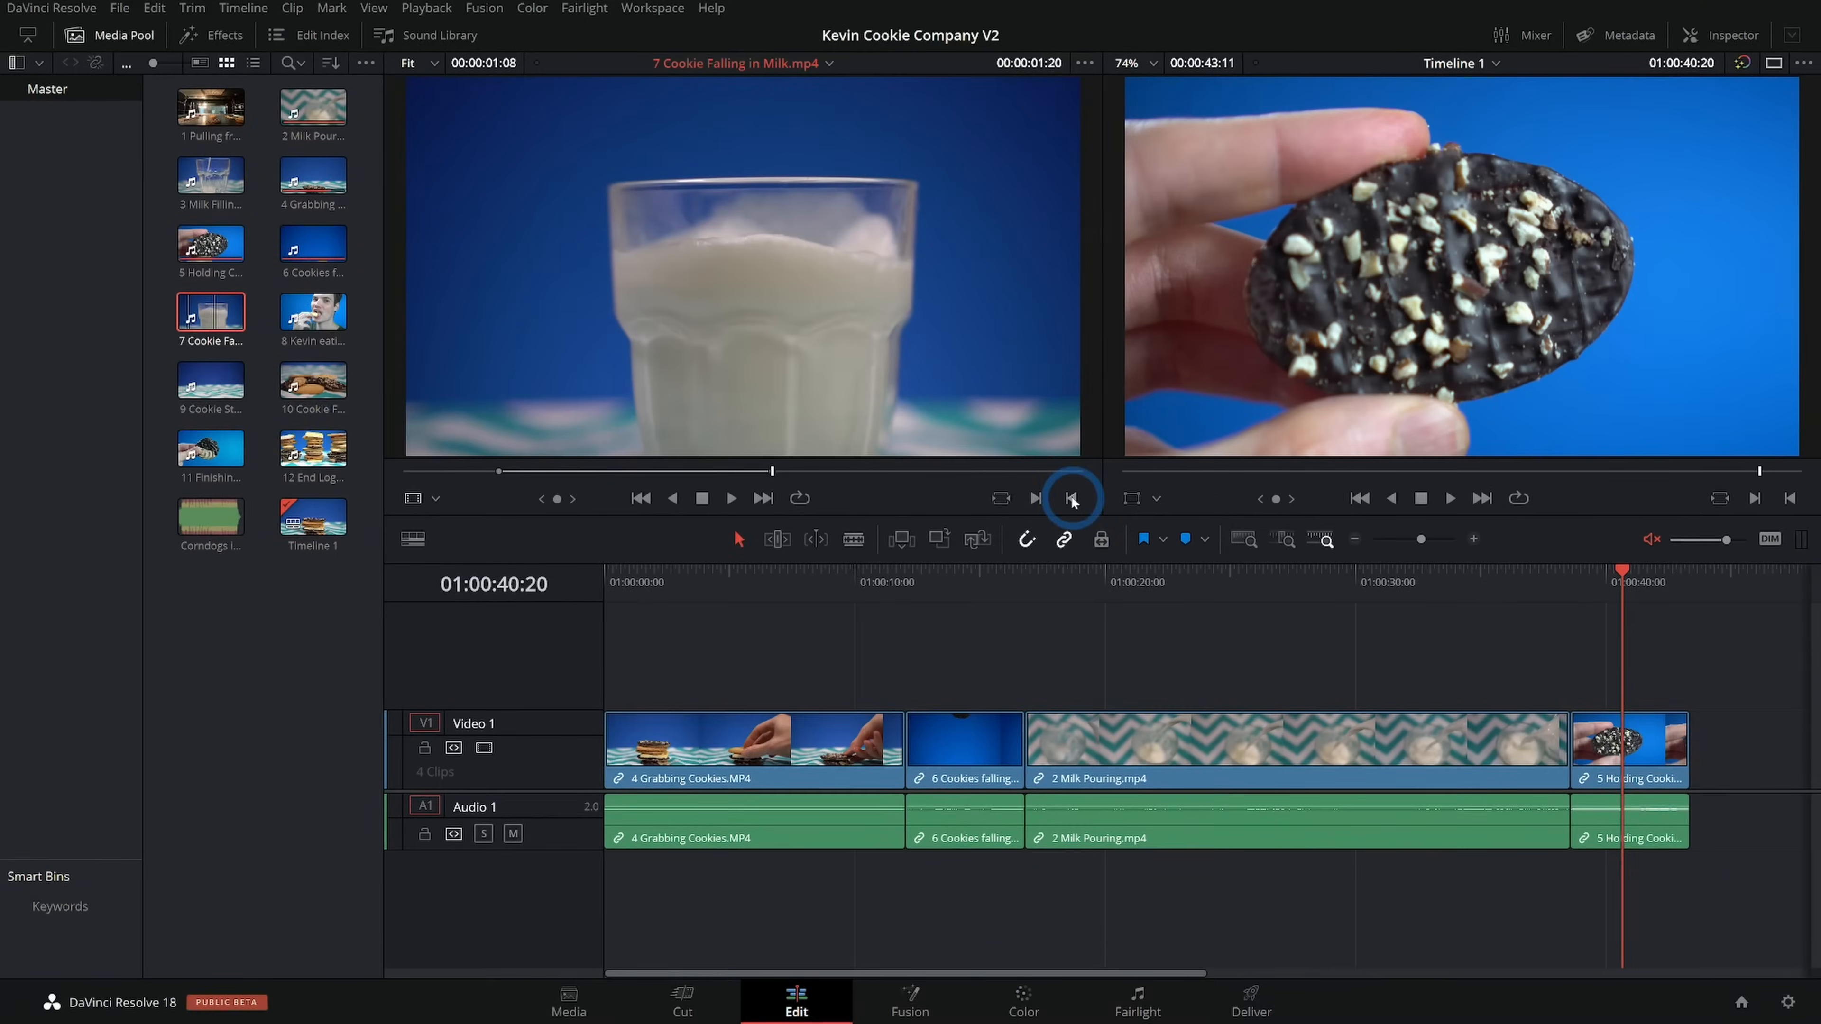
Widen the milk clip's marked range by moving the in point slightly earlier and the out point to 00:00:01:22
drag(713, 474, 793, 475)
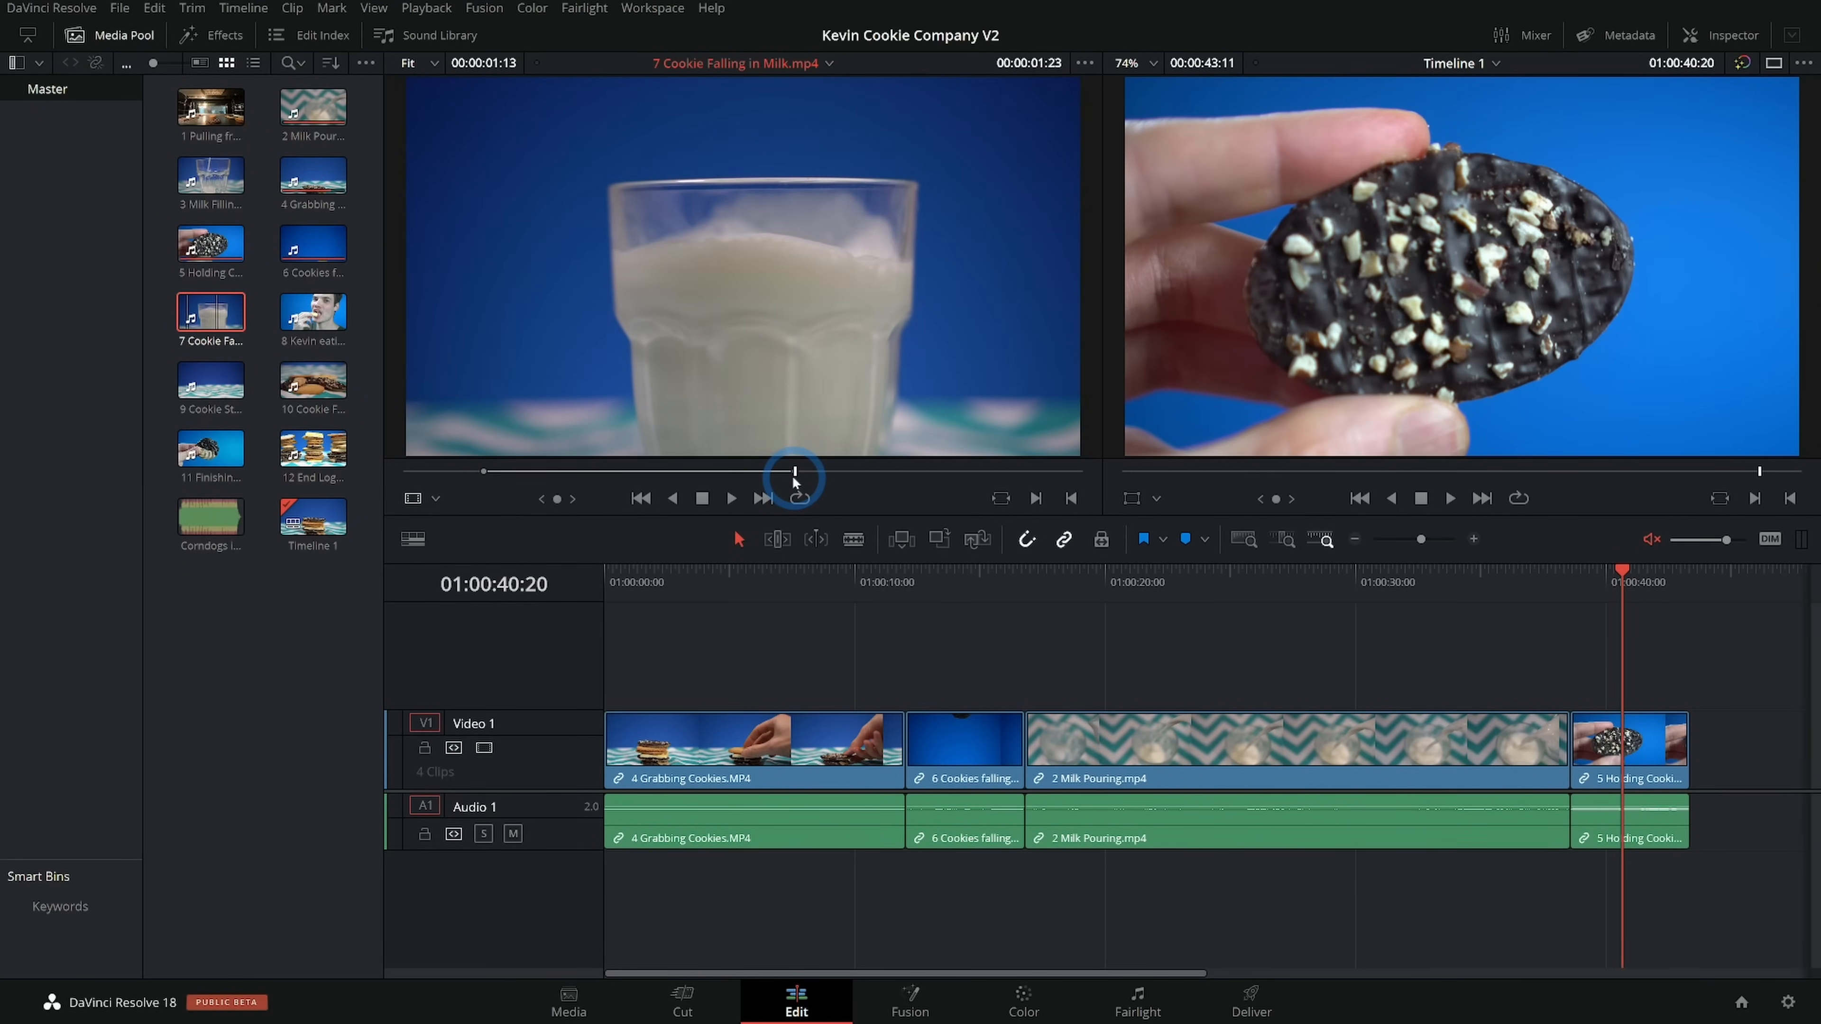
mouse_move(797, 470)
mouse_down()
mouse_move(760, 480)
mouse_move(790, 482)
mouse_up()
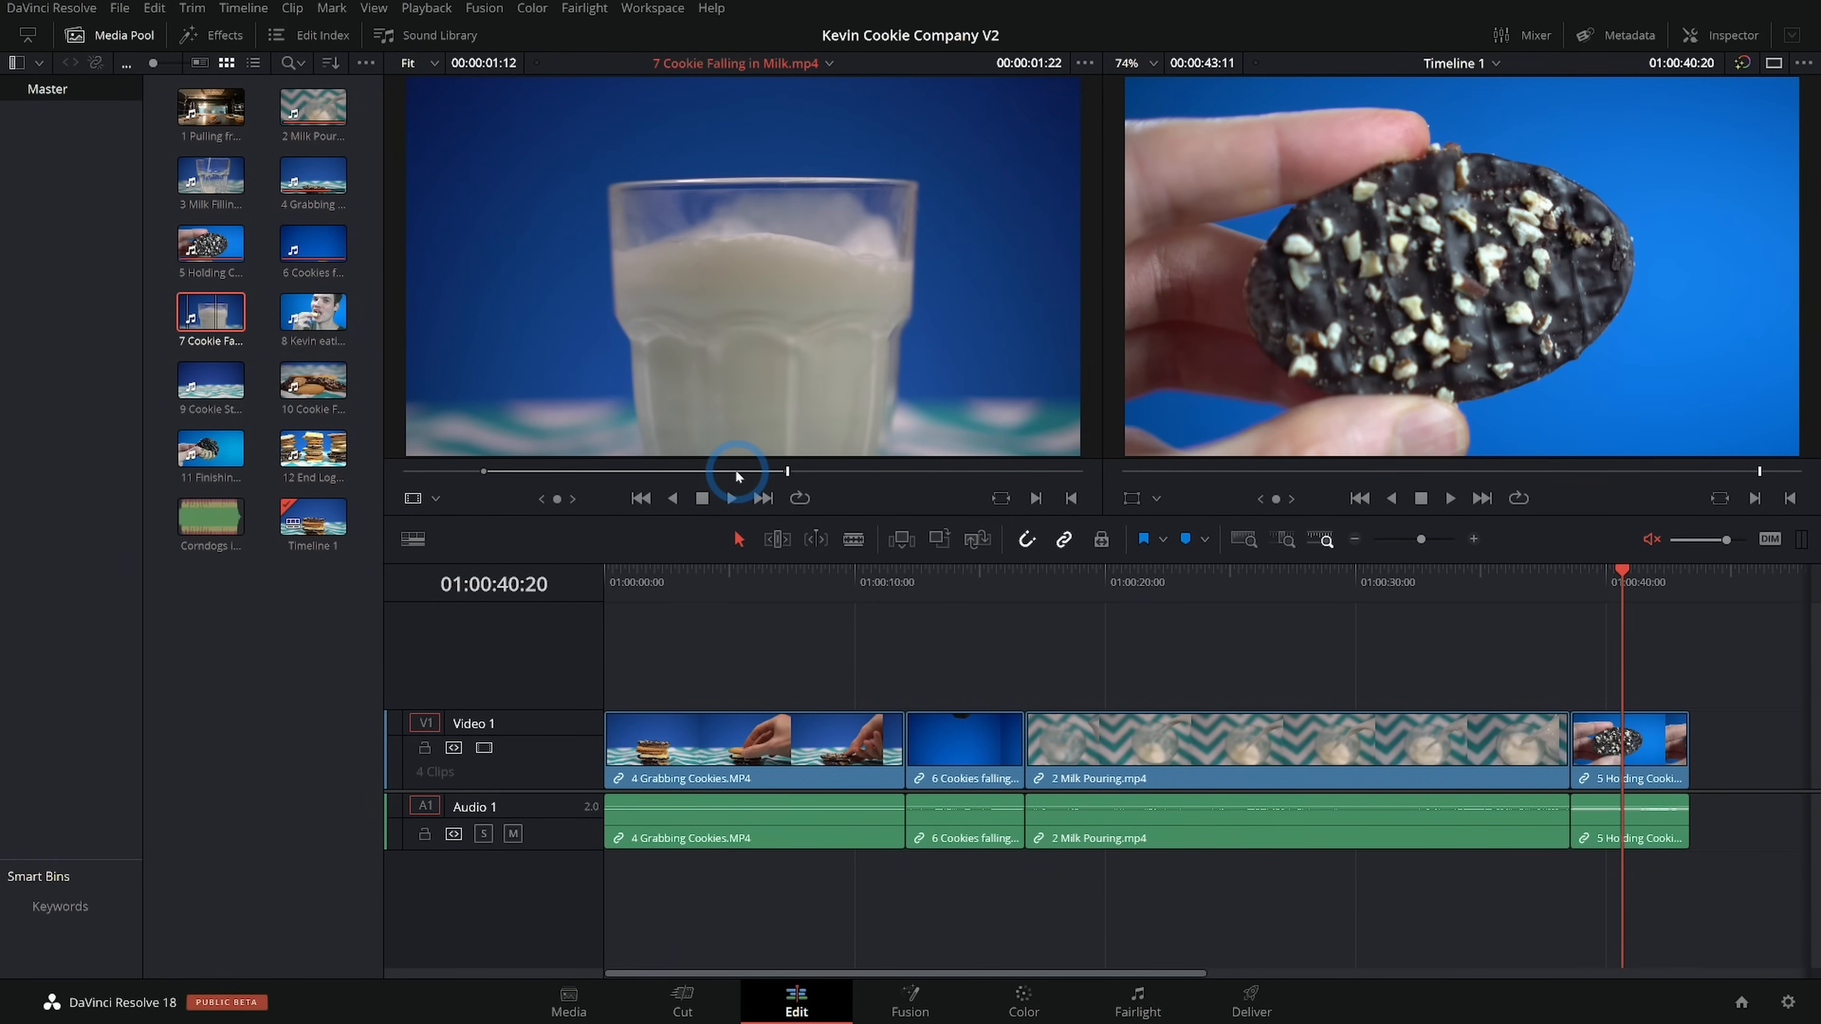
drag(737, 472, 884, 481)
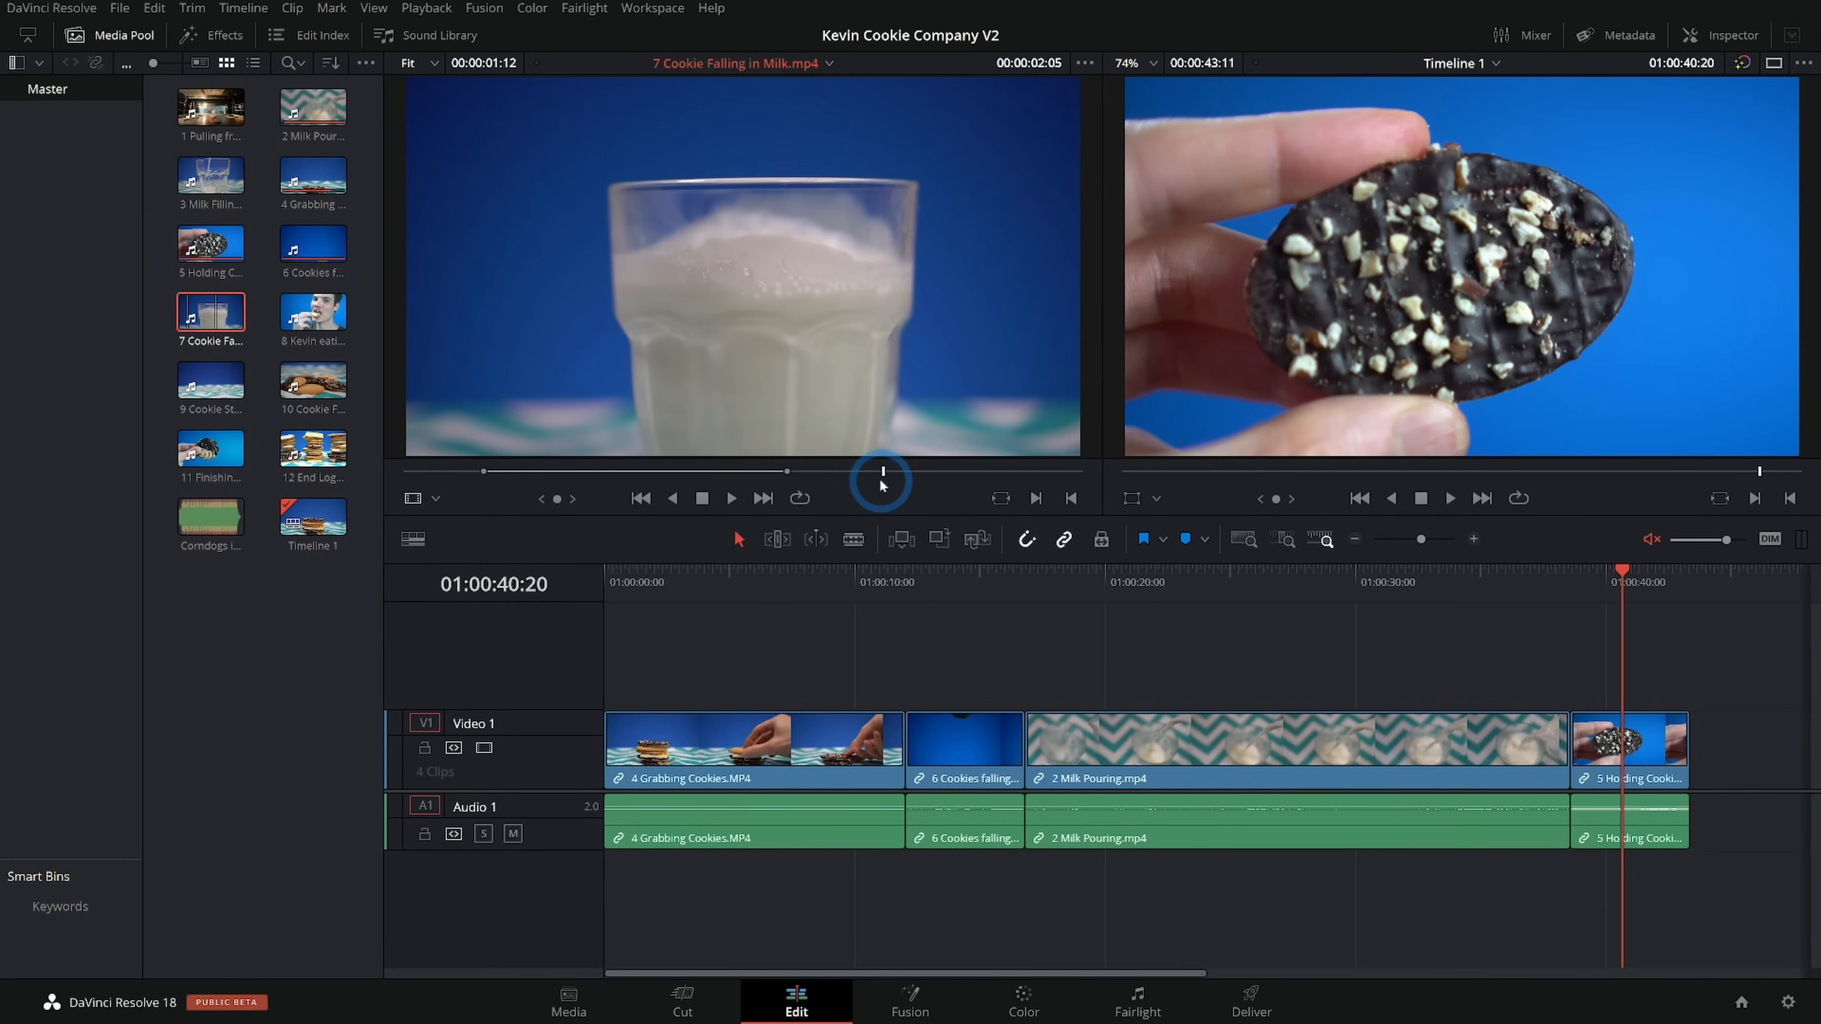
drag(883, 486, 781, 466)
Add the marked part of 7 Cookie Falling in Milk.mp4 after the last timeline clip and play it back
drag(743, 236, 1707, 732)
click(1689, 577)
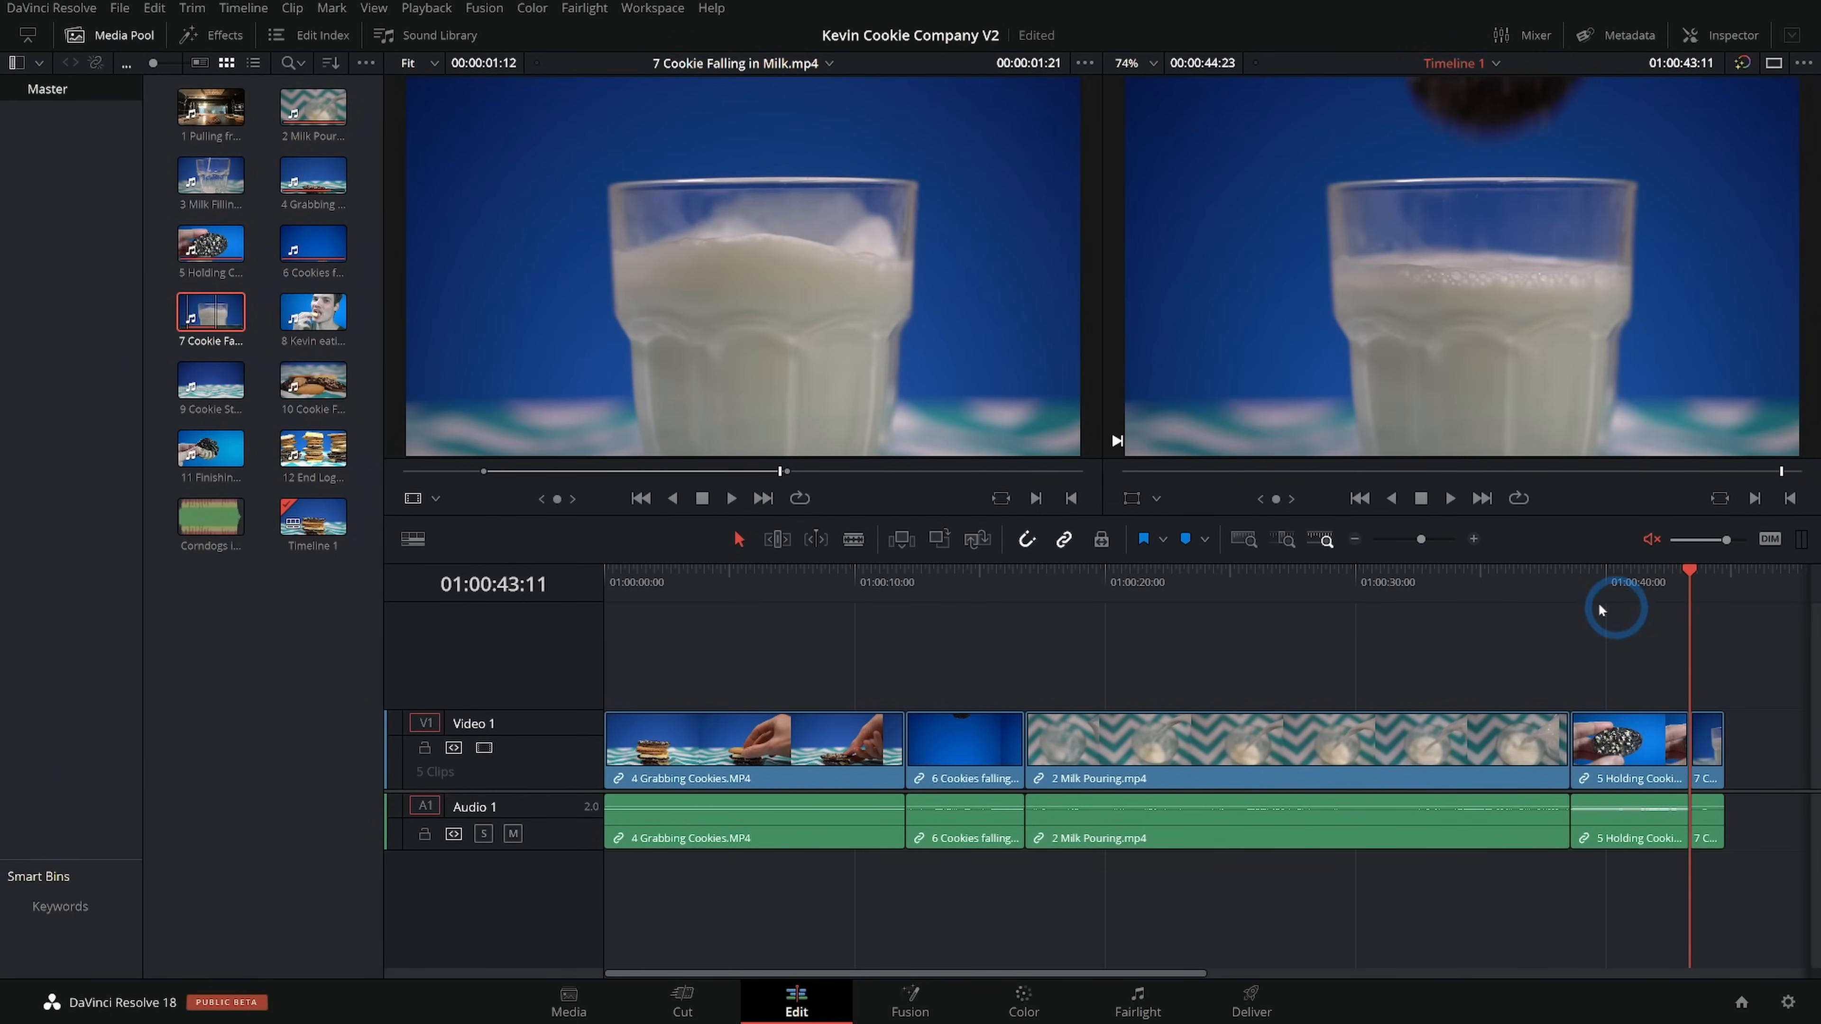
key(space)
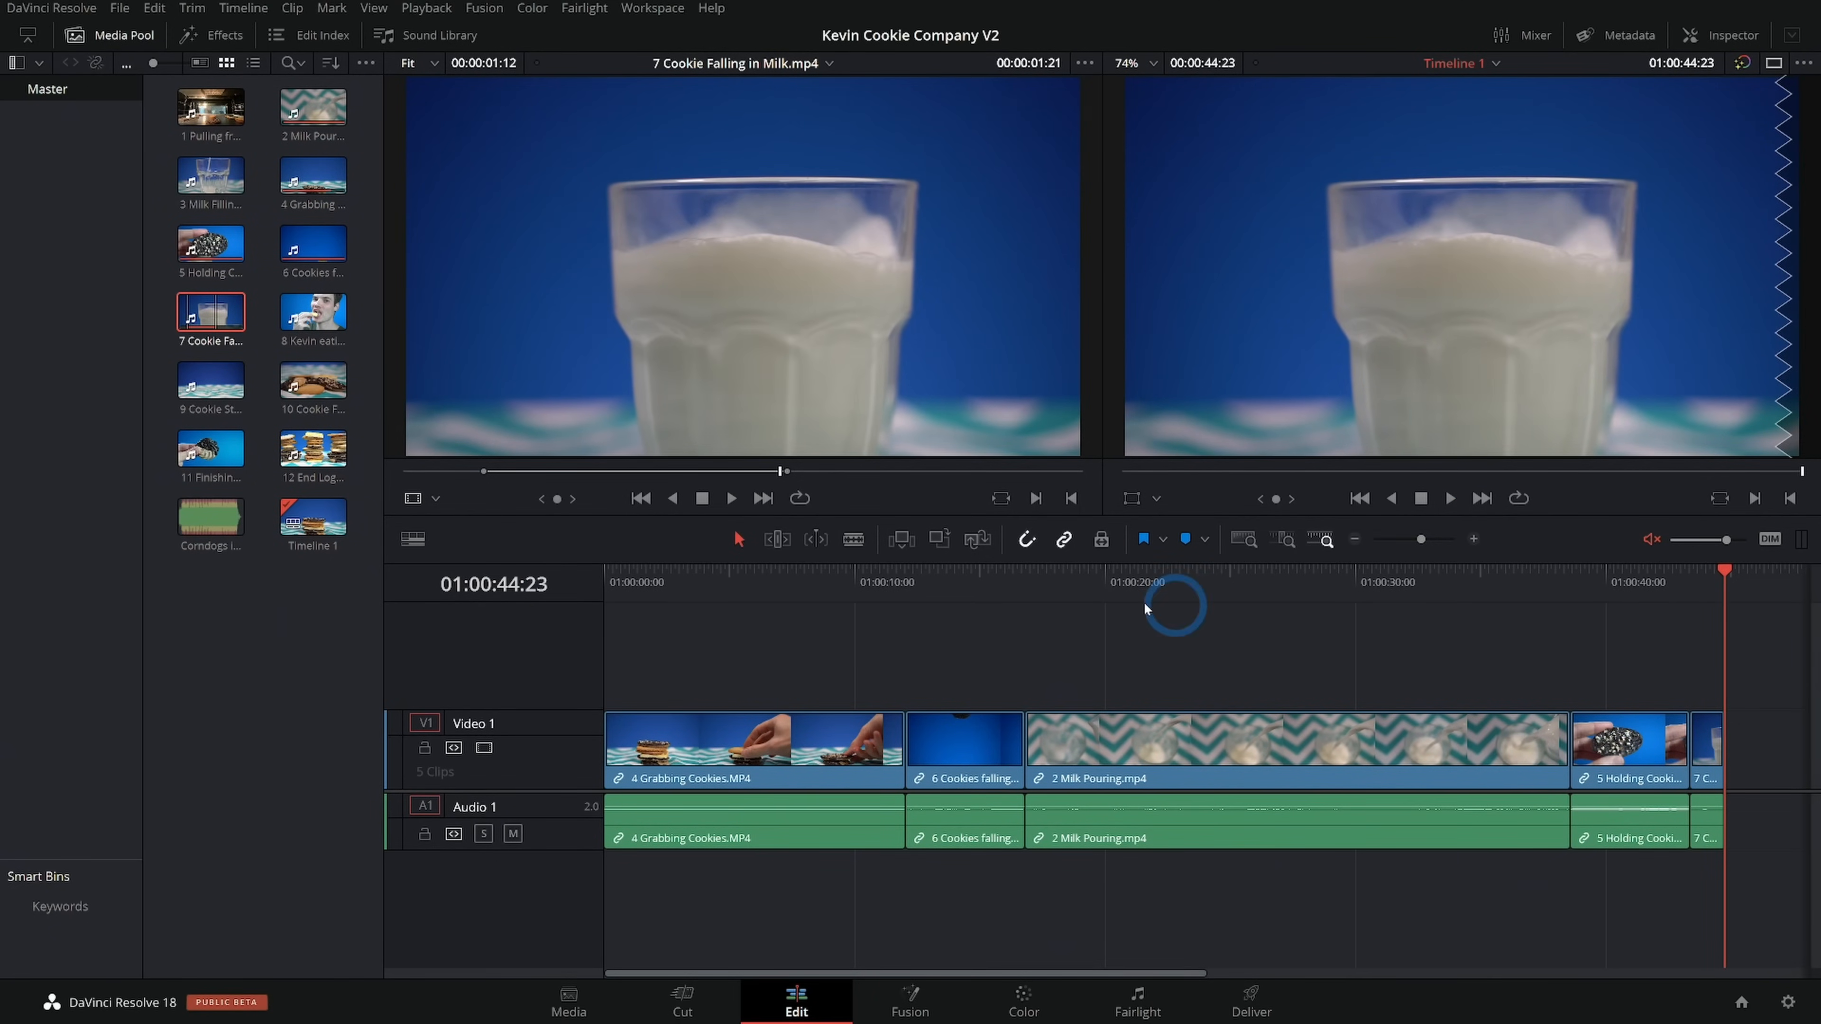
Scrub the timeline back through the opening clip and preview the marked range of the milk clip
drag(870, 582, 804, 582)
click(1047, 615)
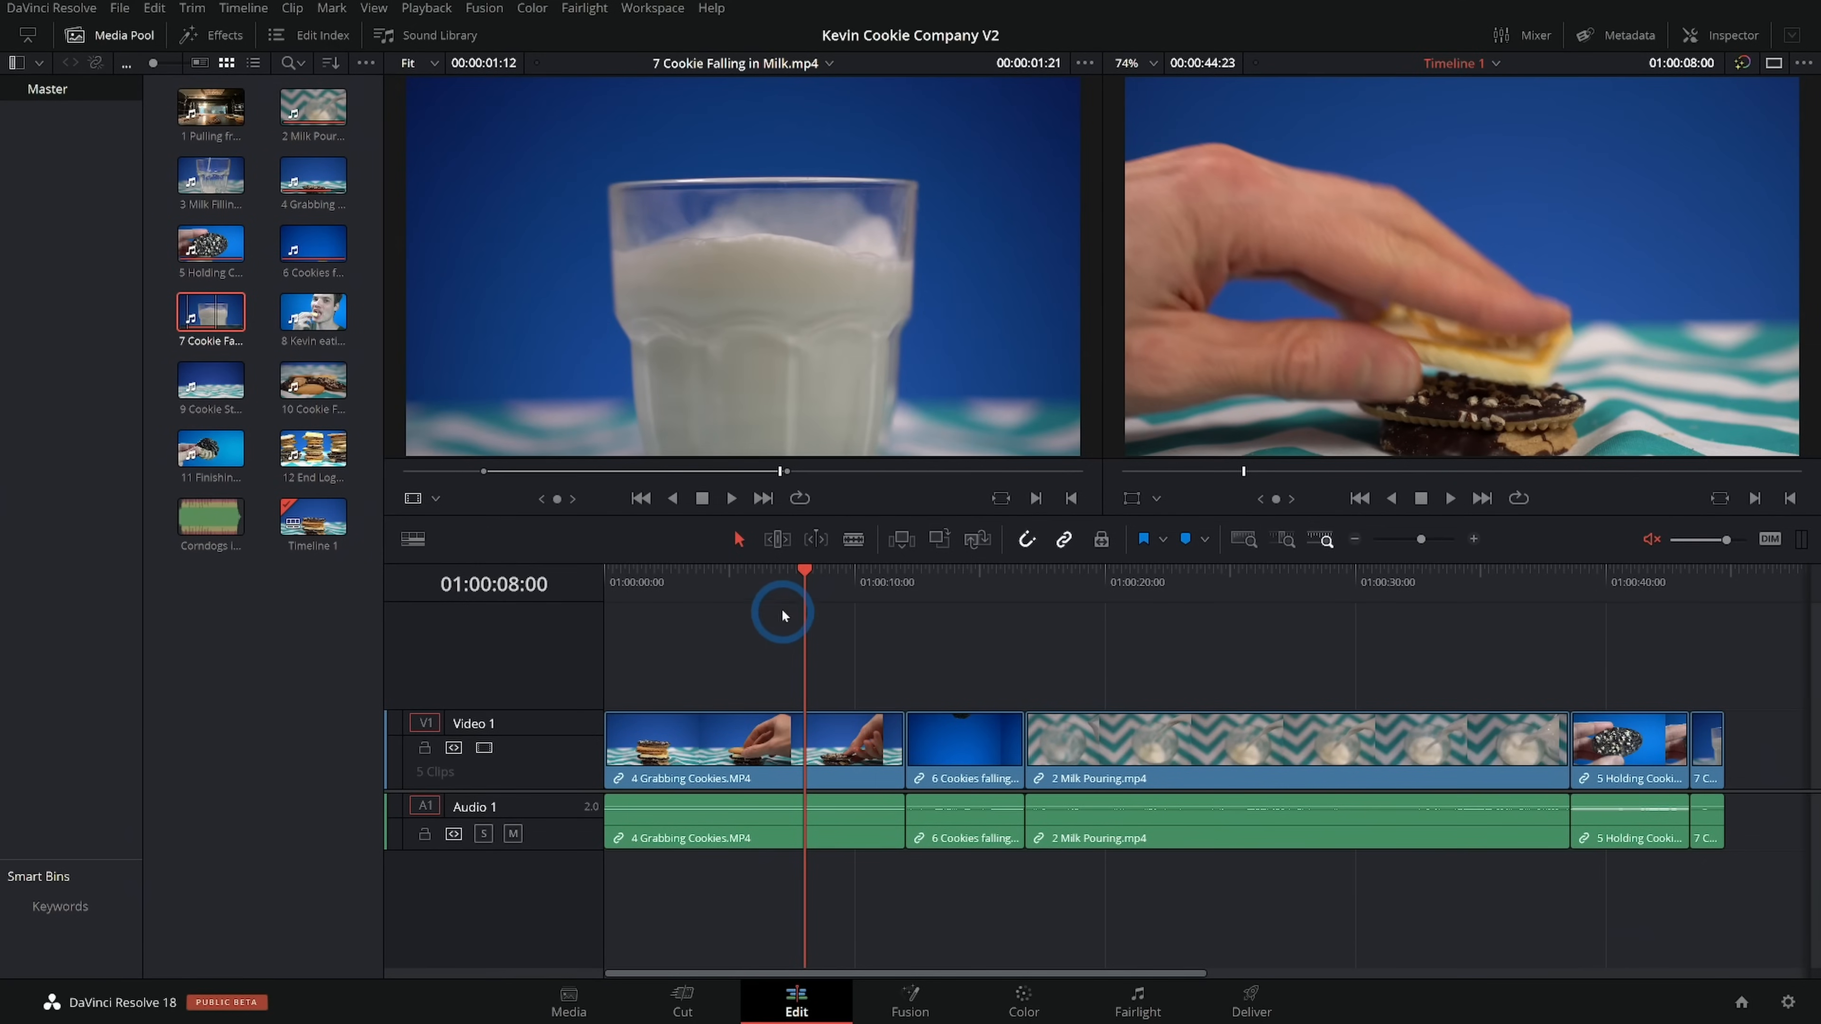
drag(735, 579, 648, 591)
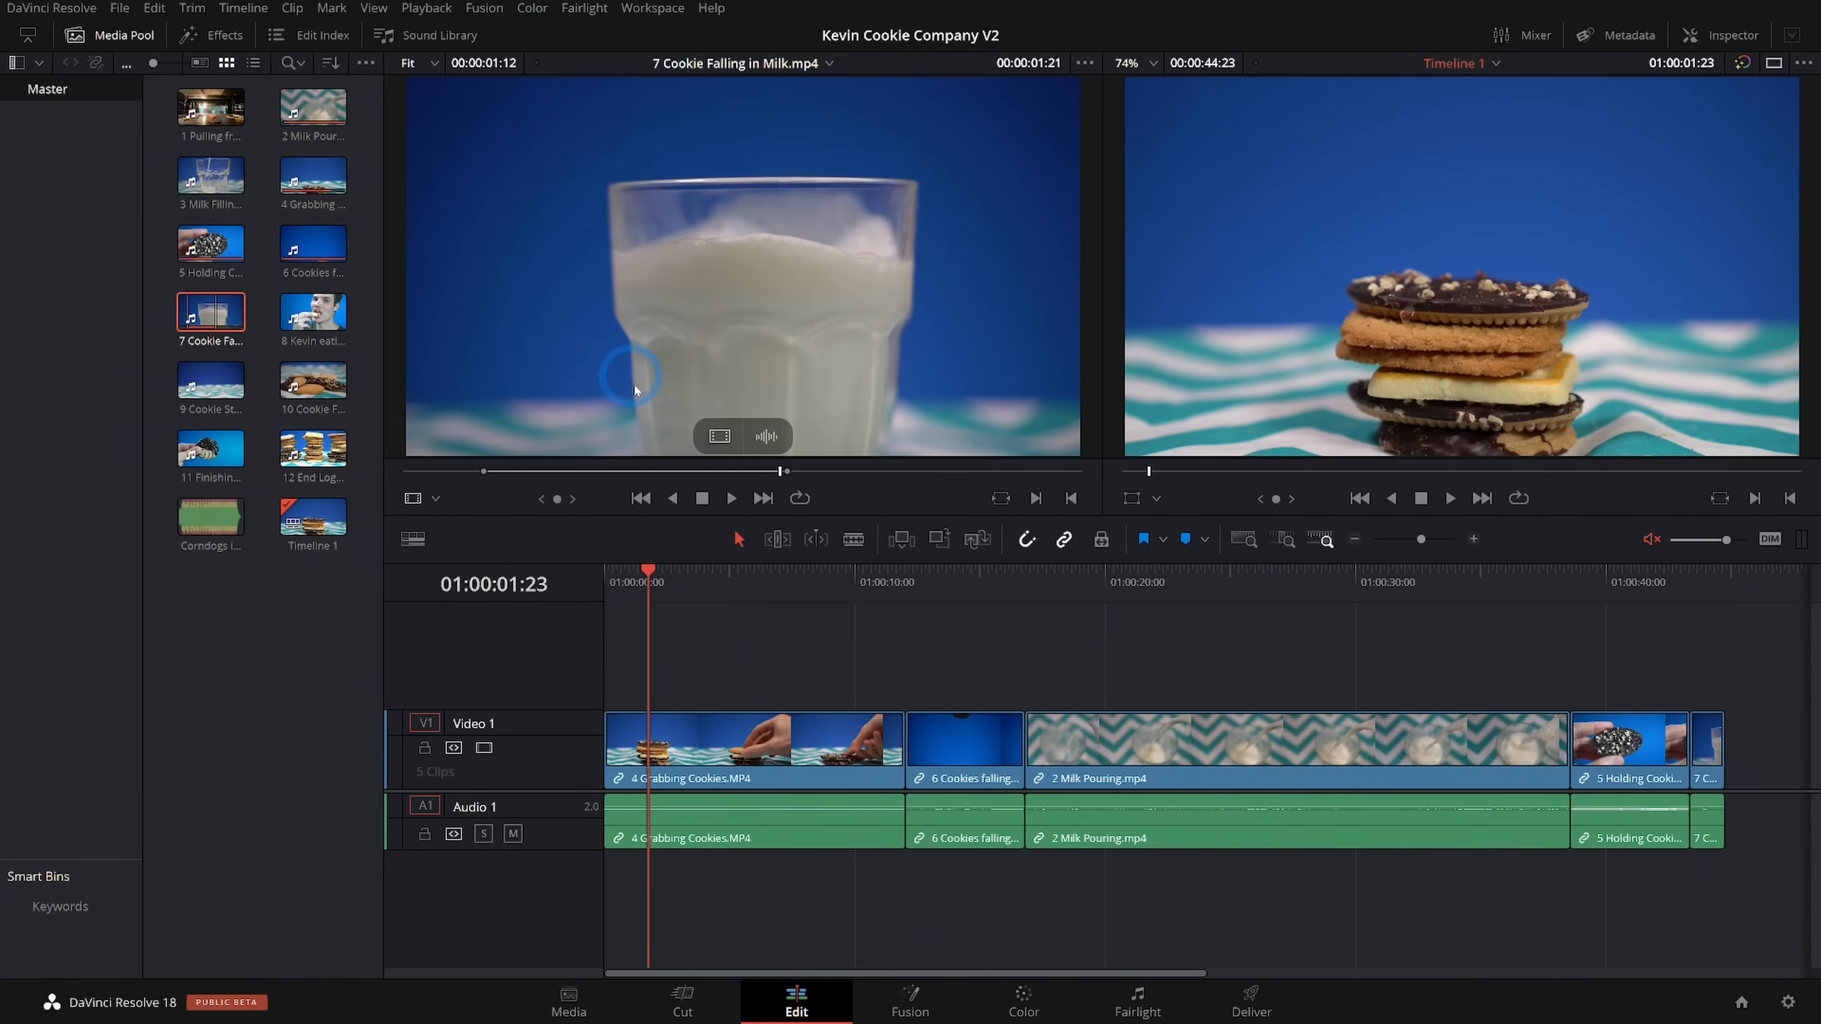
drag(566, 471, 631, 472)
drag(752, 372, 852, 746)
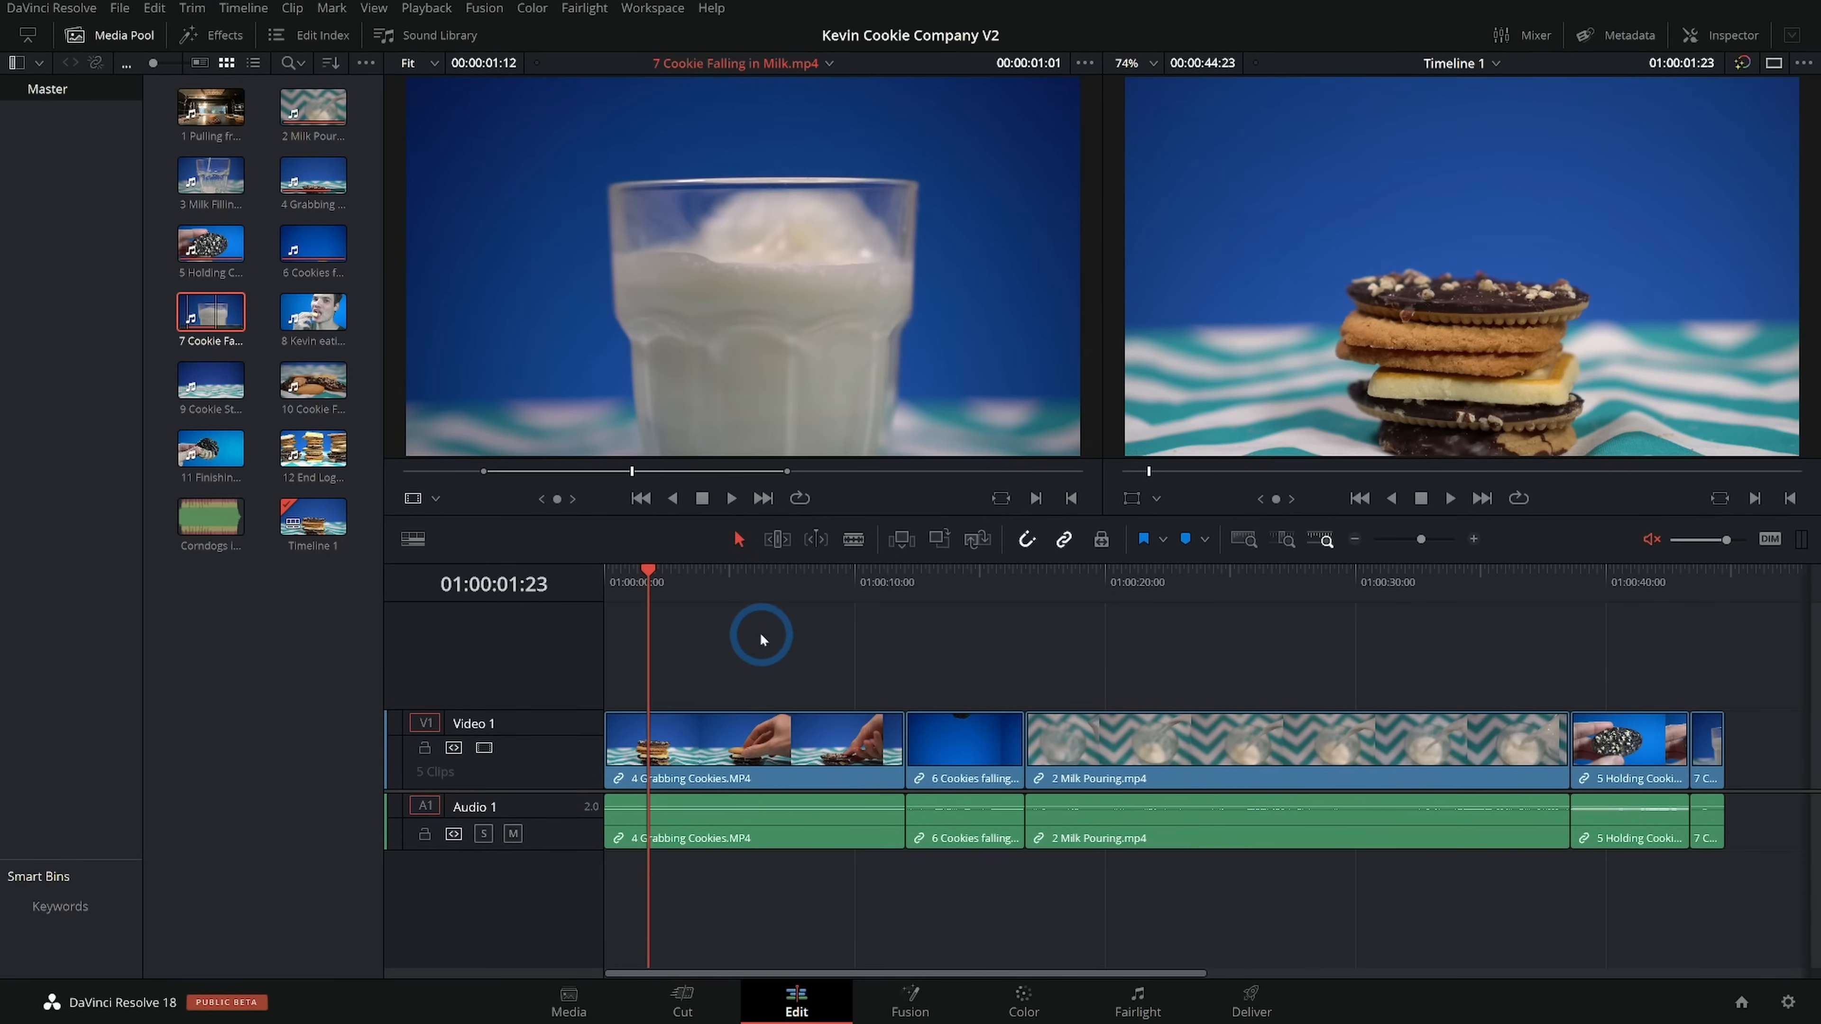
Trim the start of 4 Grabbing Cookies.MP4 on the timeline to 01:00:04:09
drag(666, 584, 713, 609)
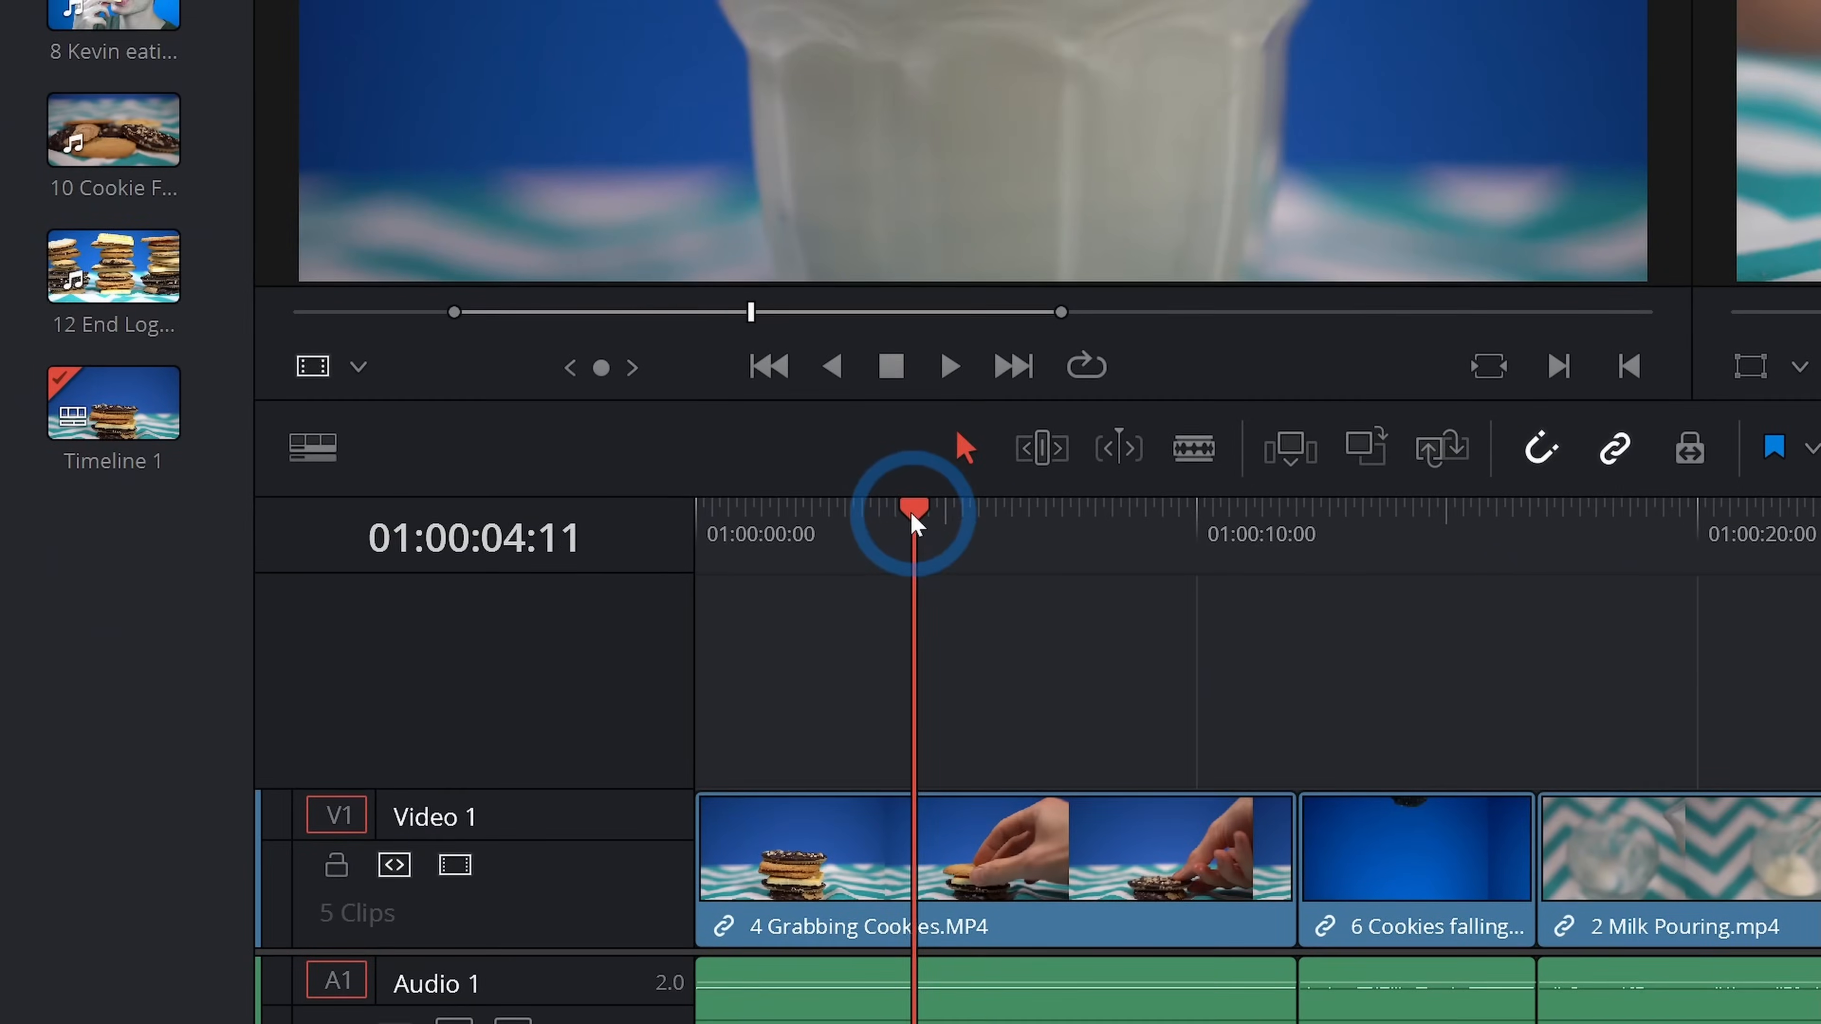
click(723, 588)
drag(910, 515, 892, 522)
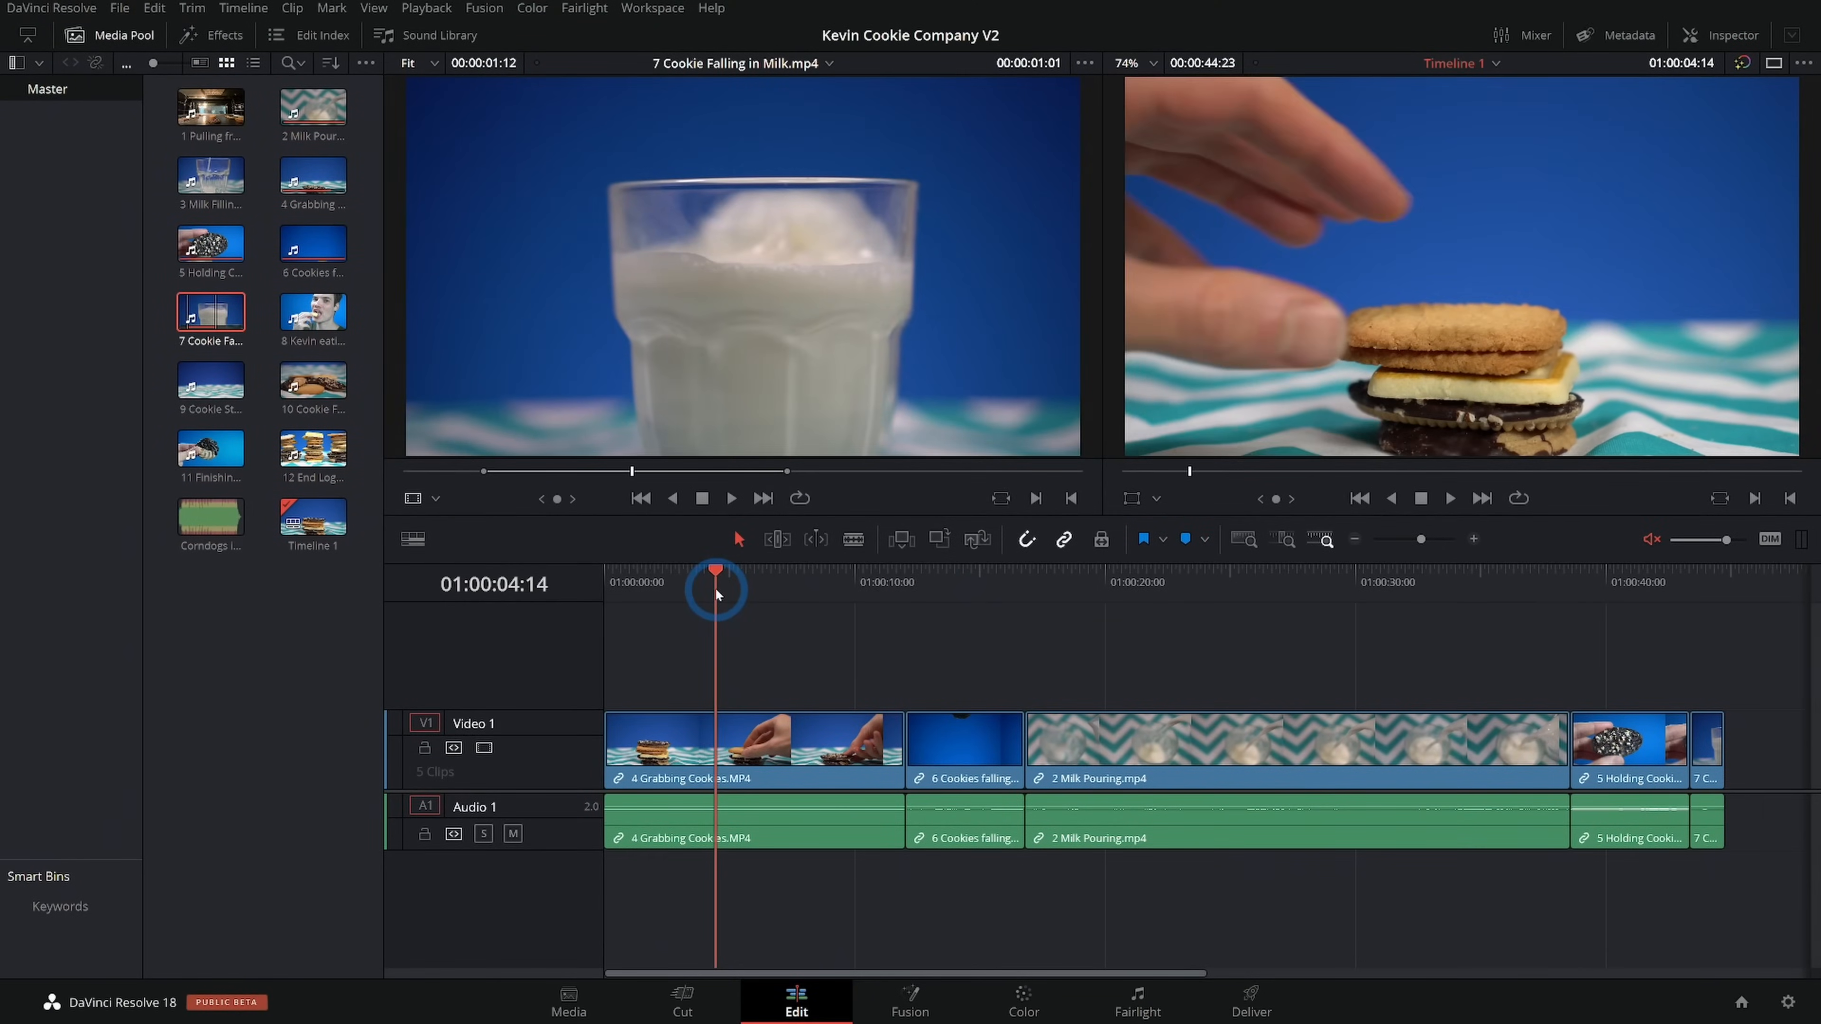
drag(715, 592, 710, 660)
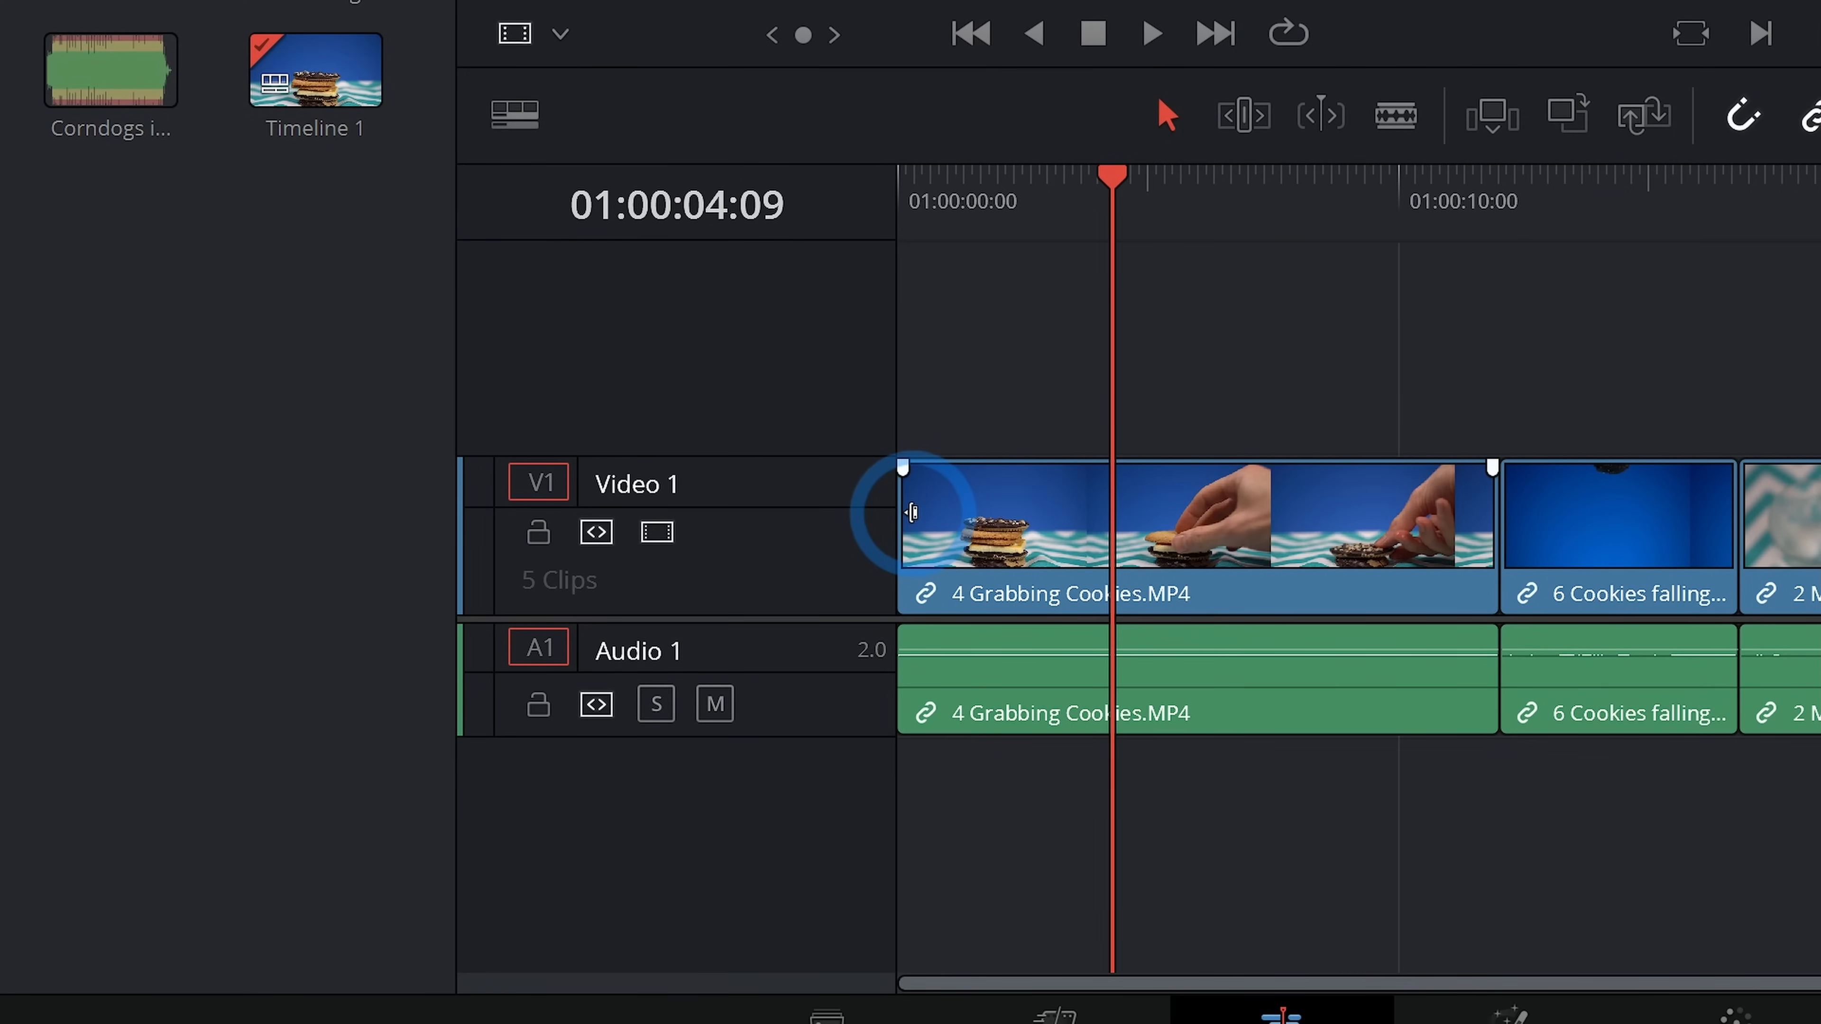
mouse_move(912, 513)
mouse_down()
mouse_move(1097, 515)
mouse_move(912, 512)
mouse_up()
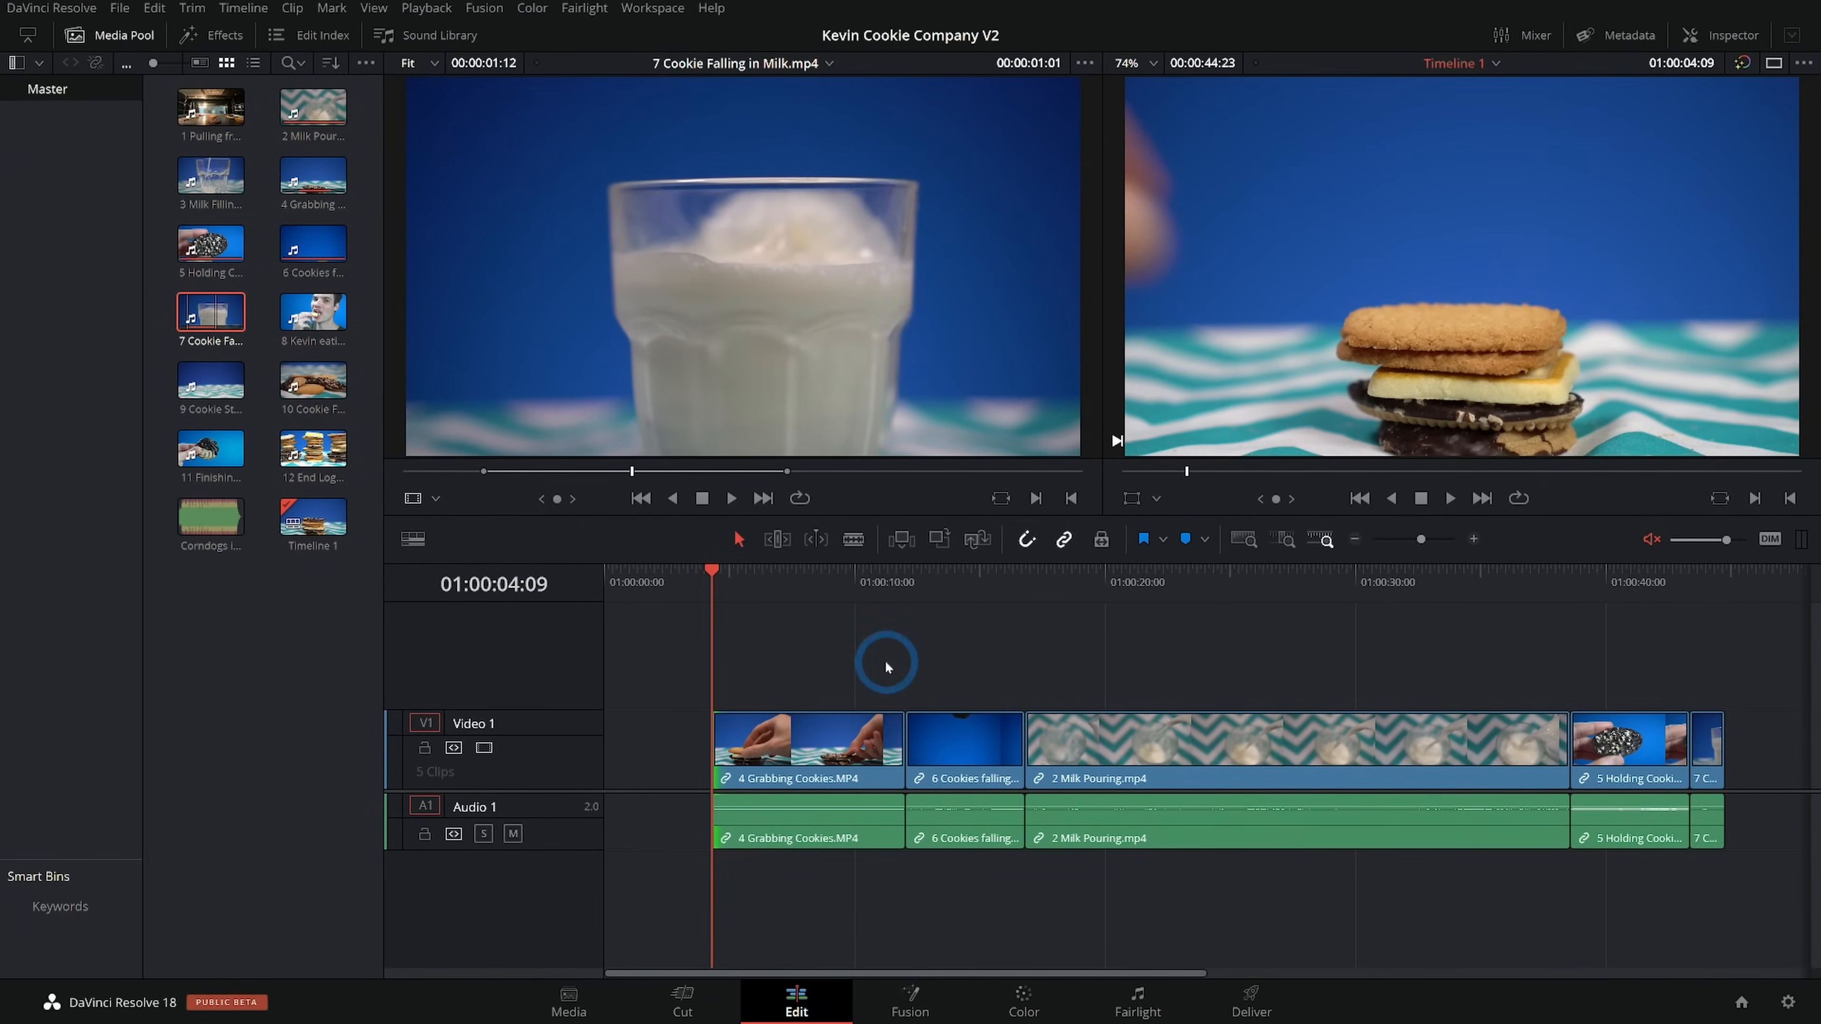
Roll the cut between 4 Grabbing Cookies.MP4 and the falling cookies clip about two seconds later and play across it
key(space)
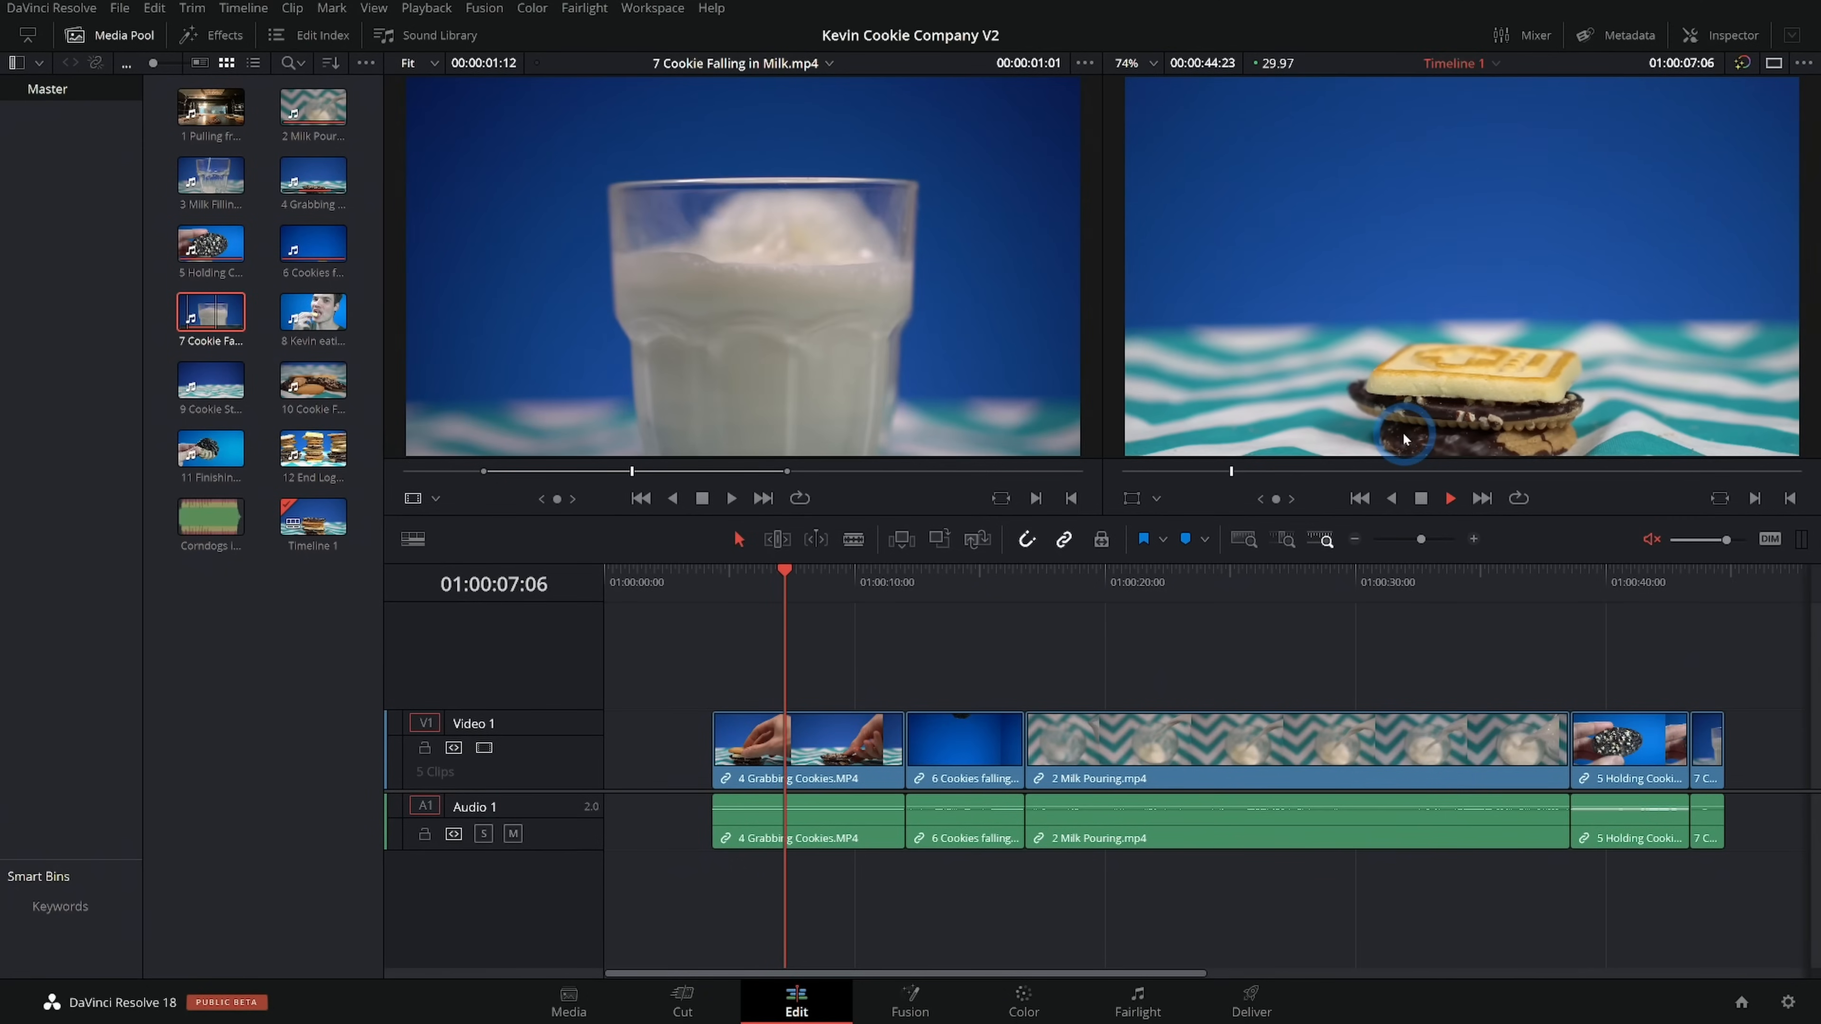
key(space)
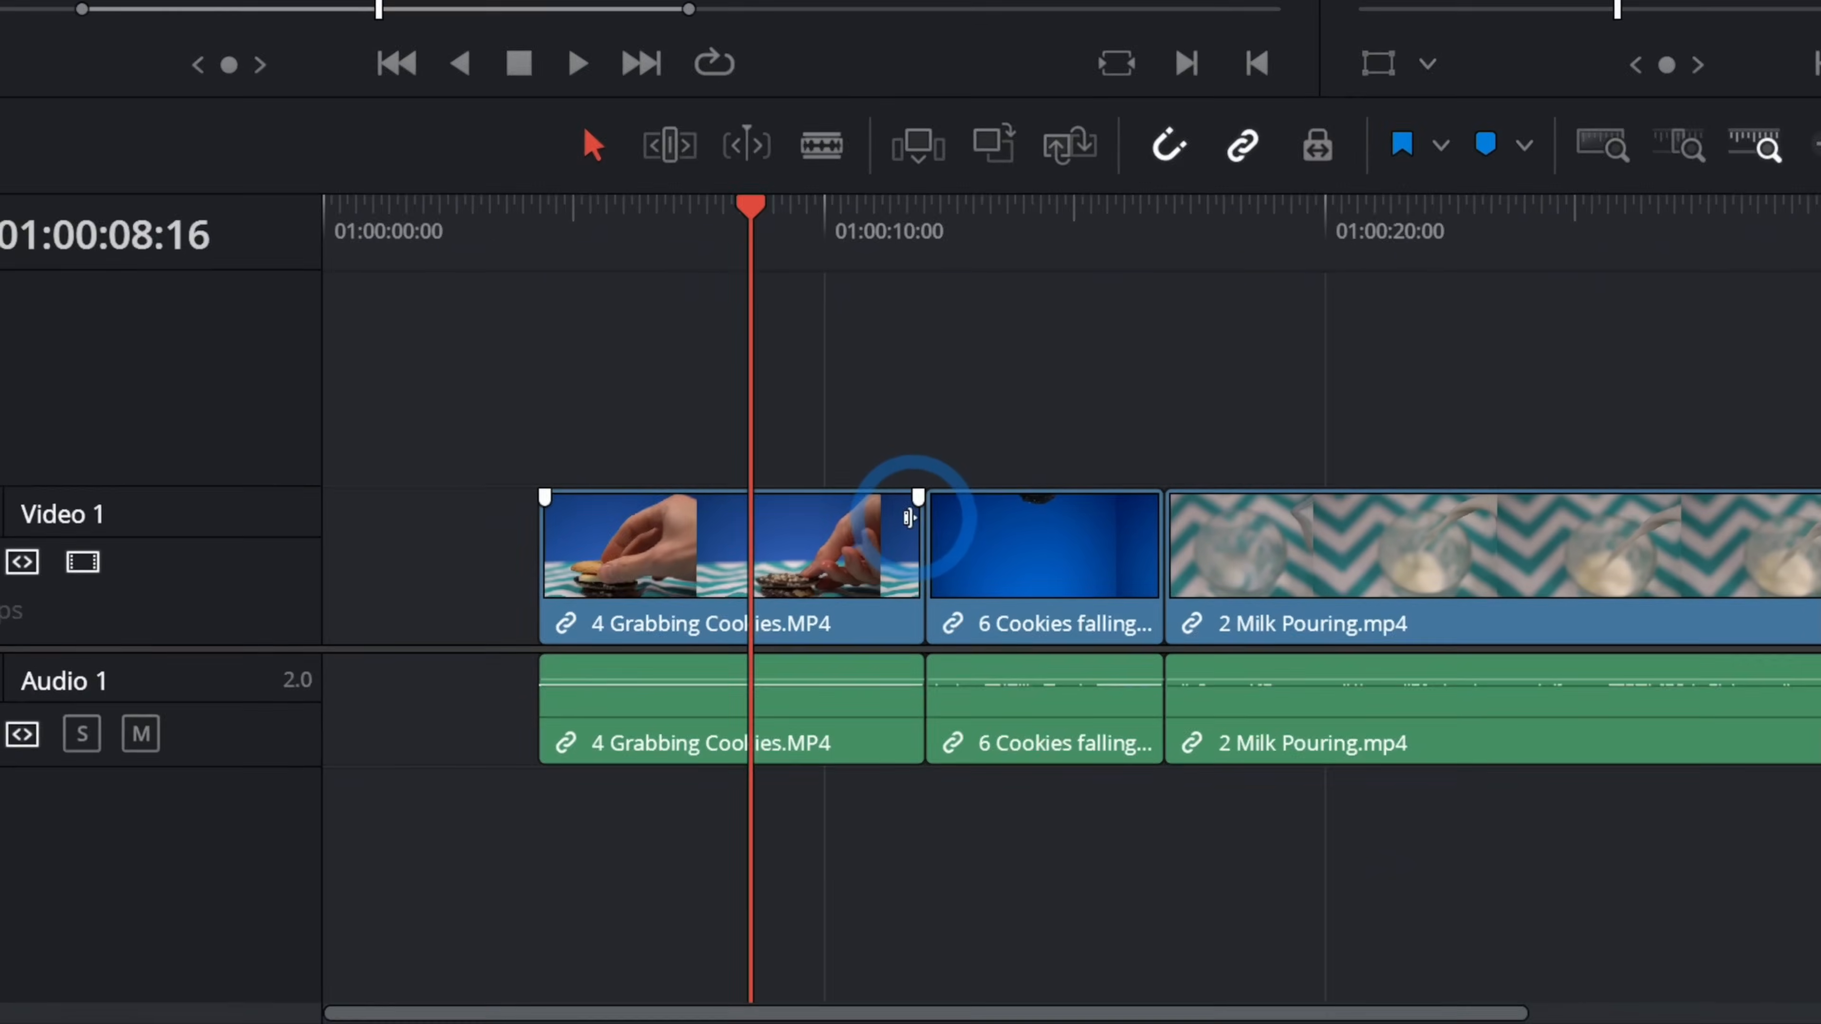
mouse_move(909, 512)
mouse_down()
mouse_move(756, 527)
mouse_move(910, 512)
mouse_up()
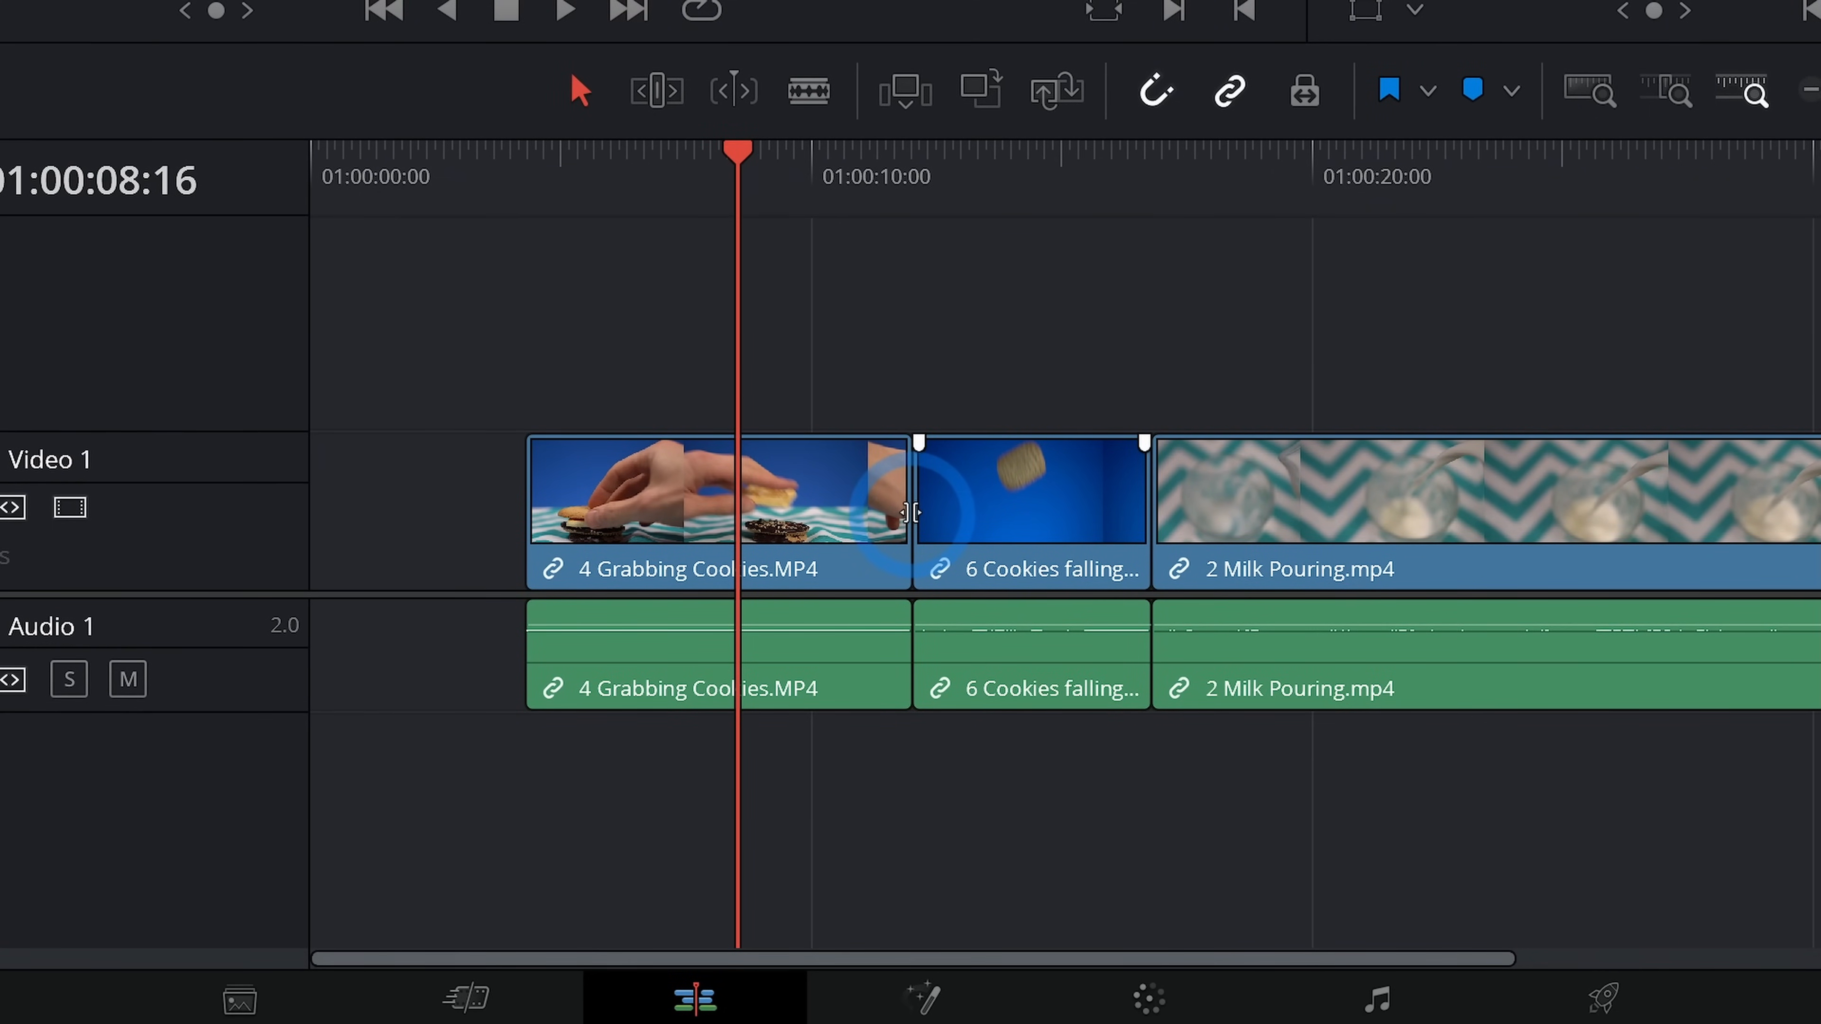
drag(911, 512, 866, 514)
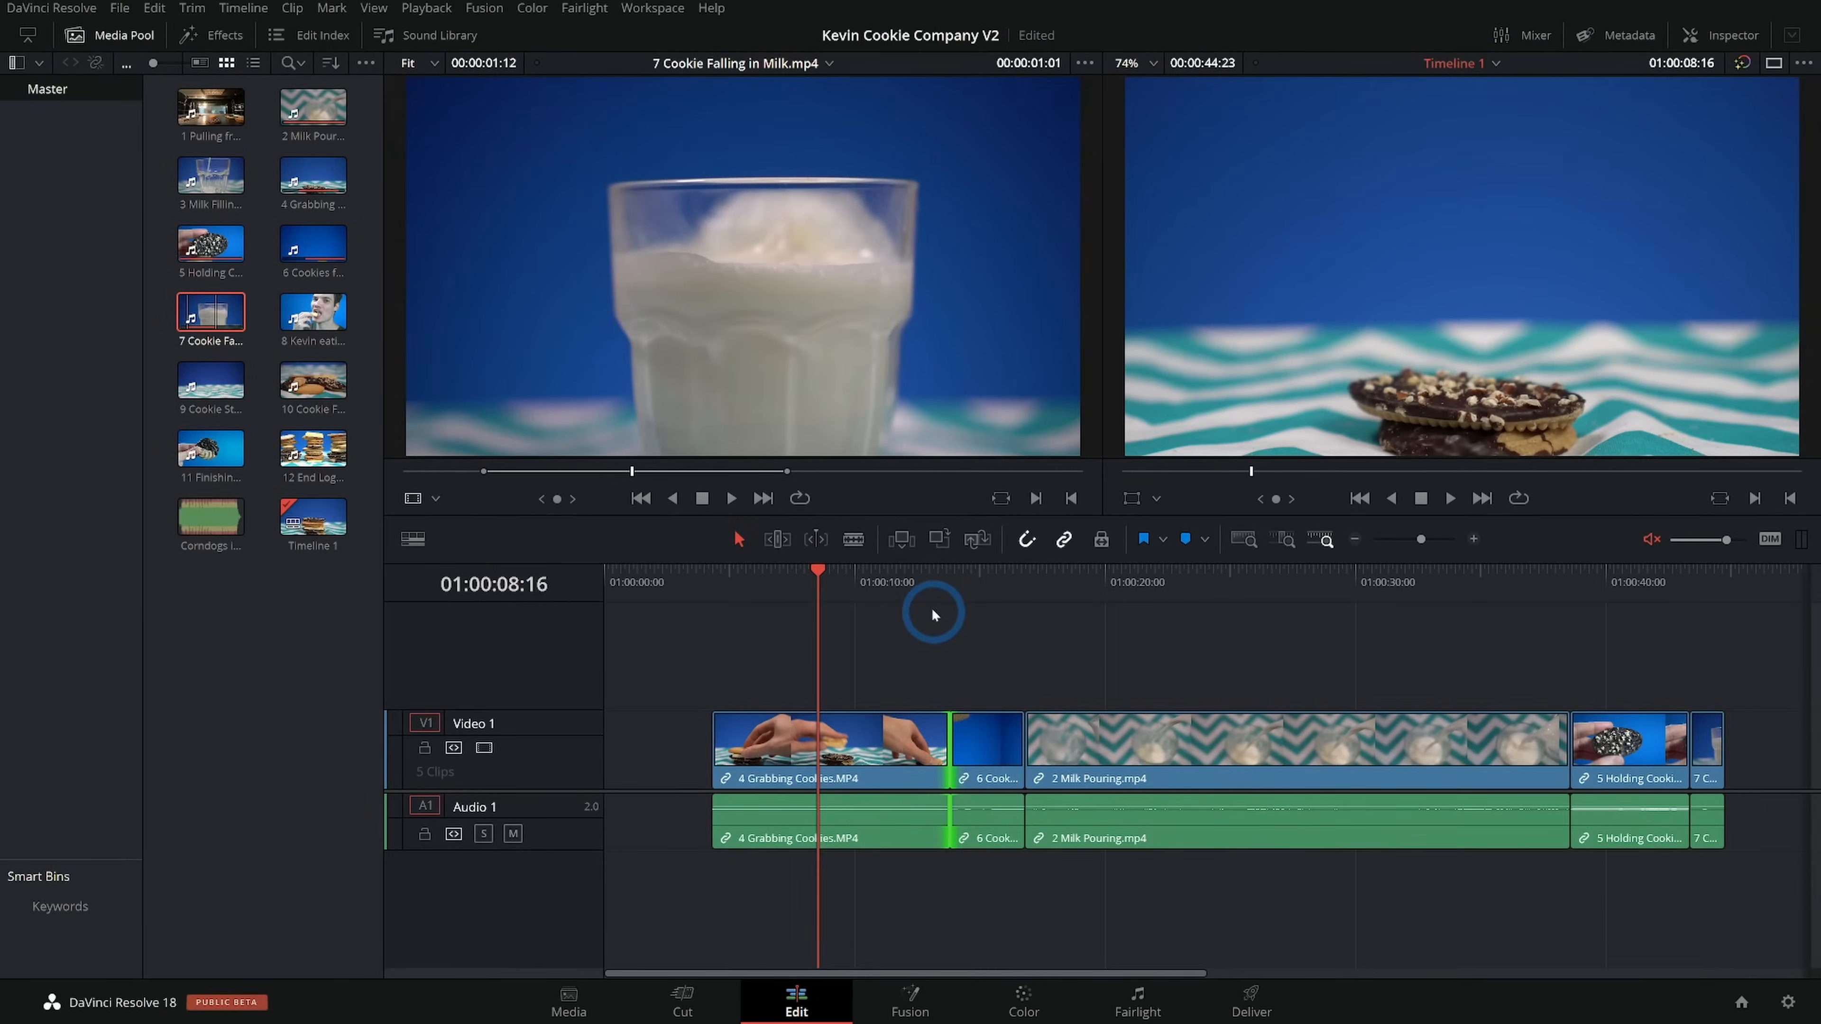
click(860, 194)
key(space)
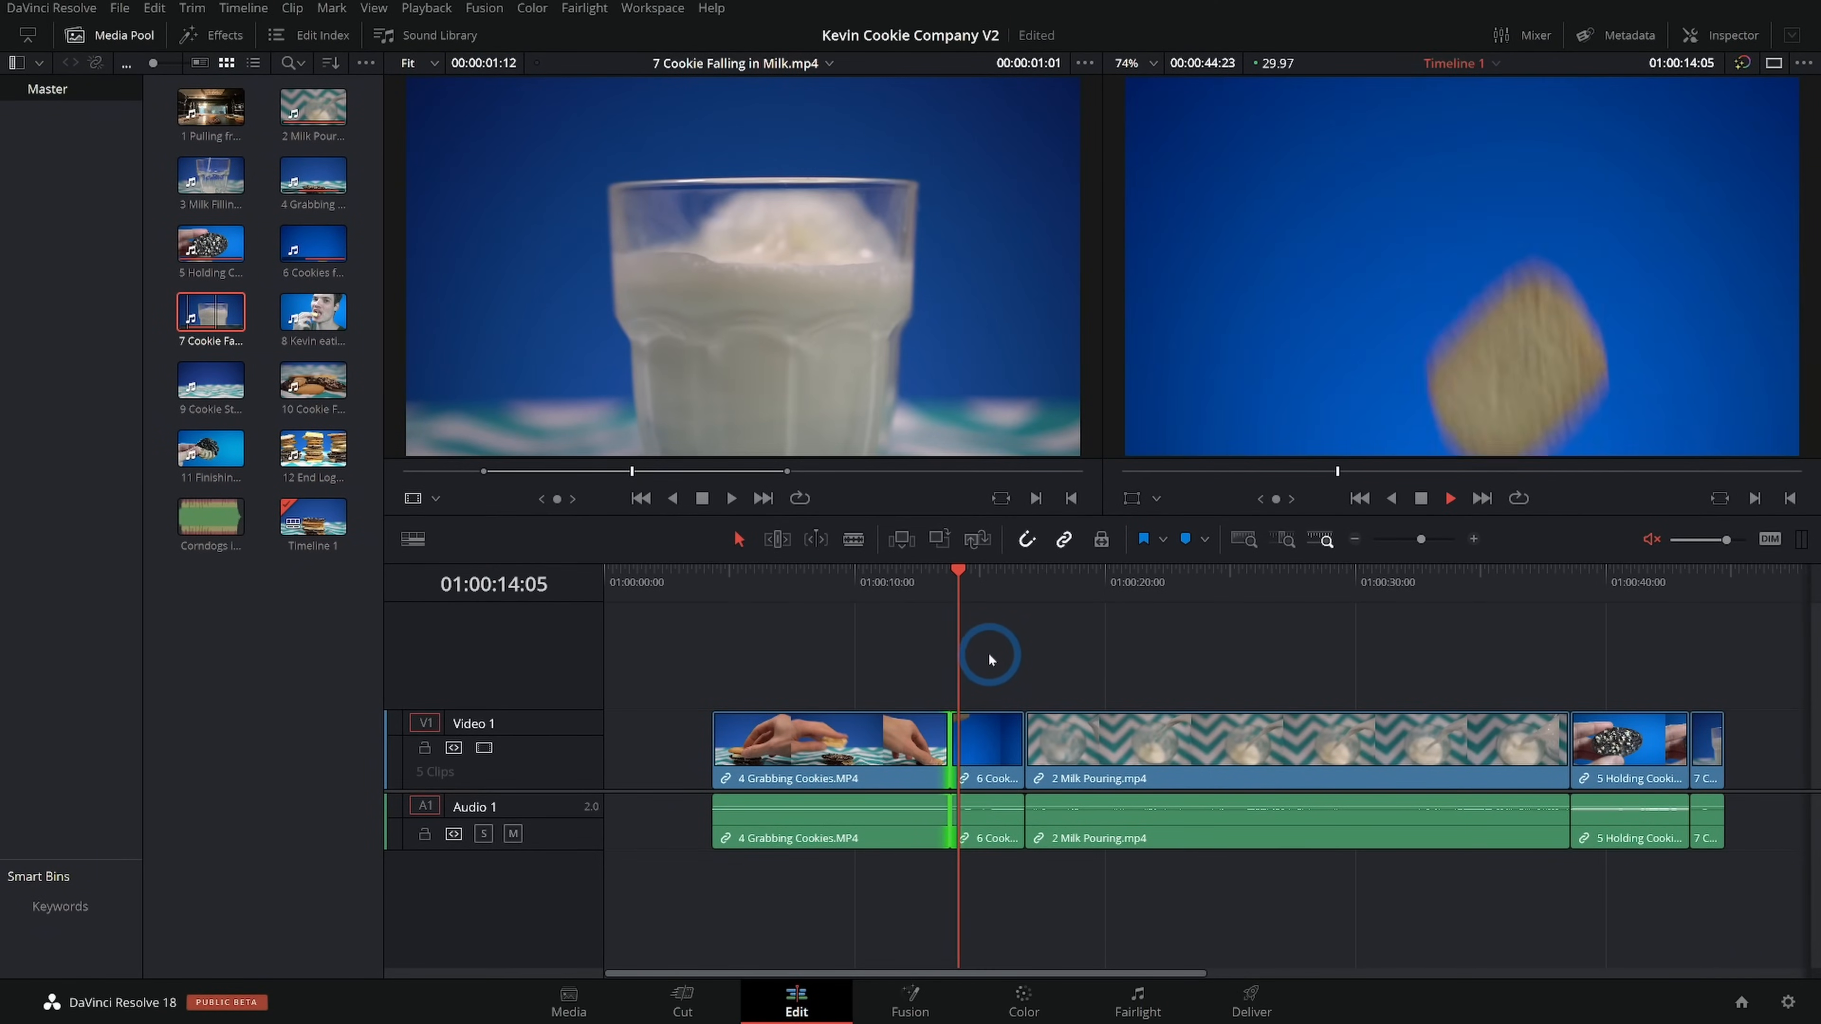
click(1013, 673)
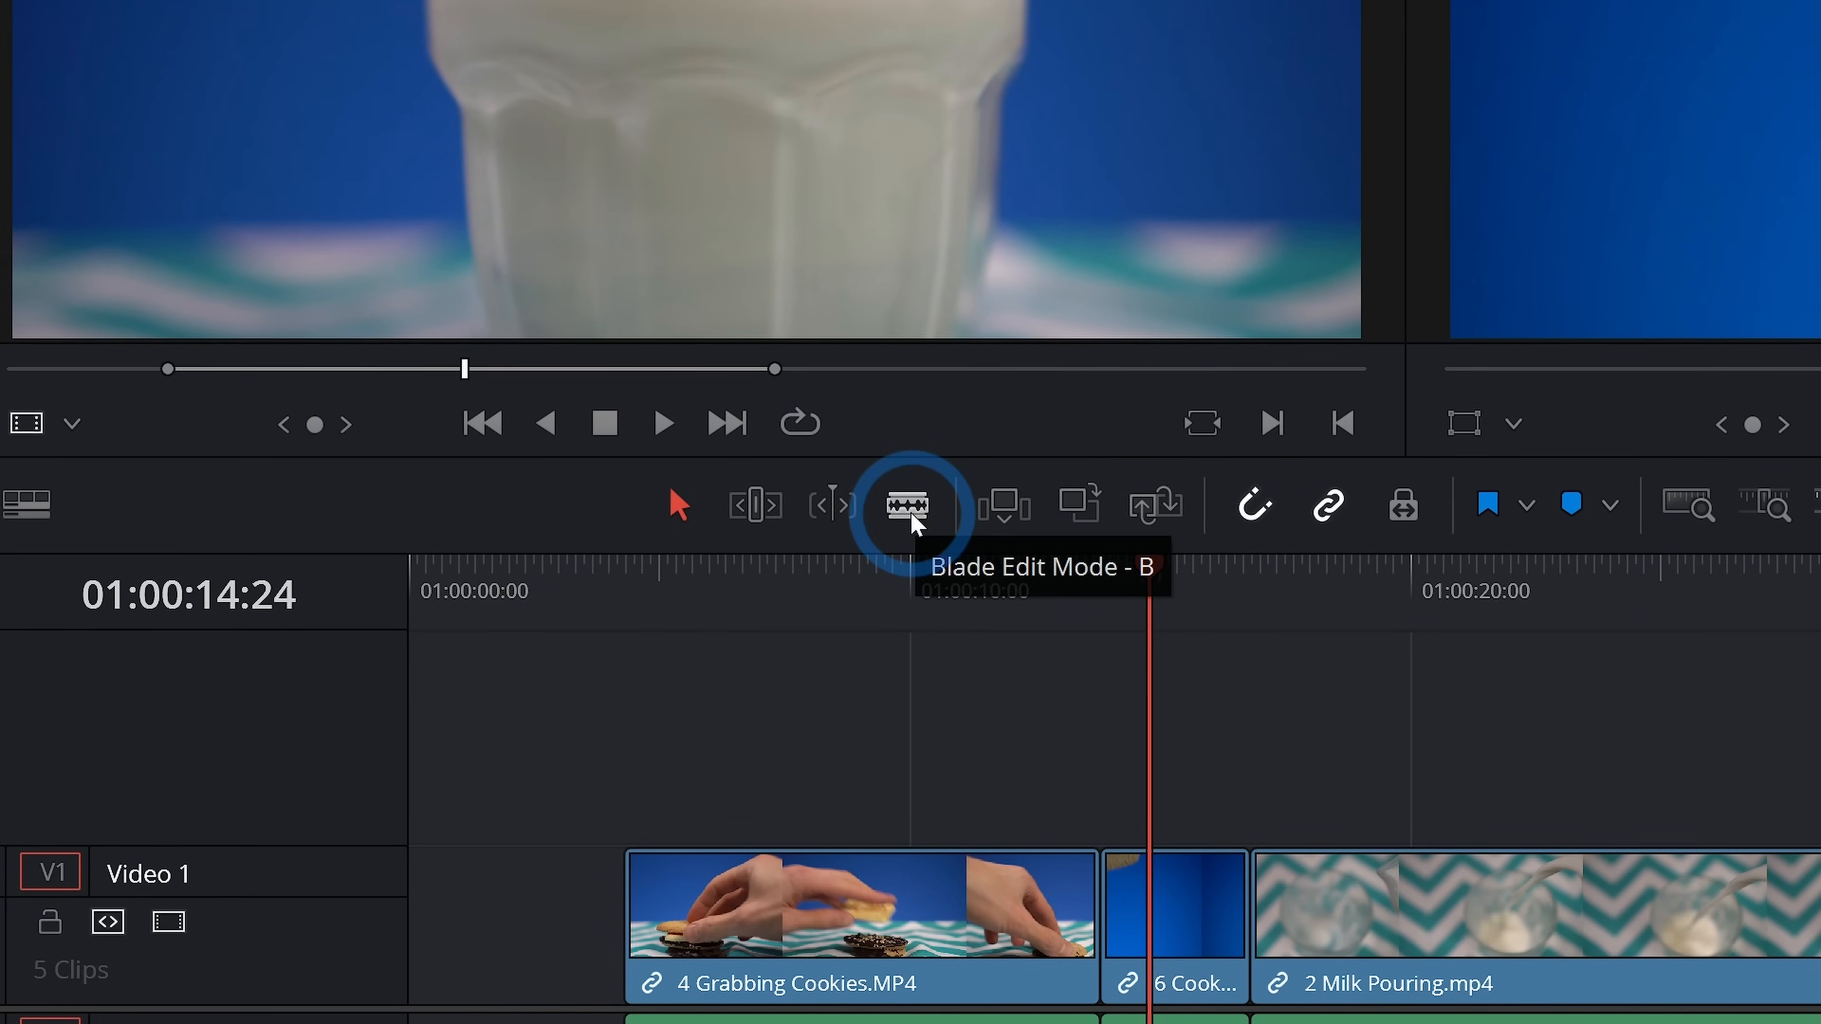
Split 4 Grabbing Cookies.MP4 at about 01:00:09:00 and 2 Milk Pouring.mp4 at 01:00:26:16 with the Blade, then restore Selection Mode
click(909, 506)
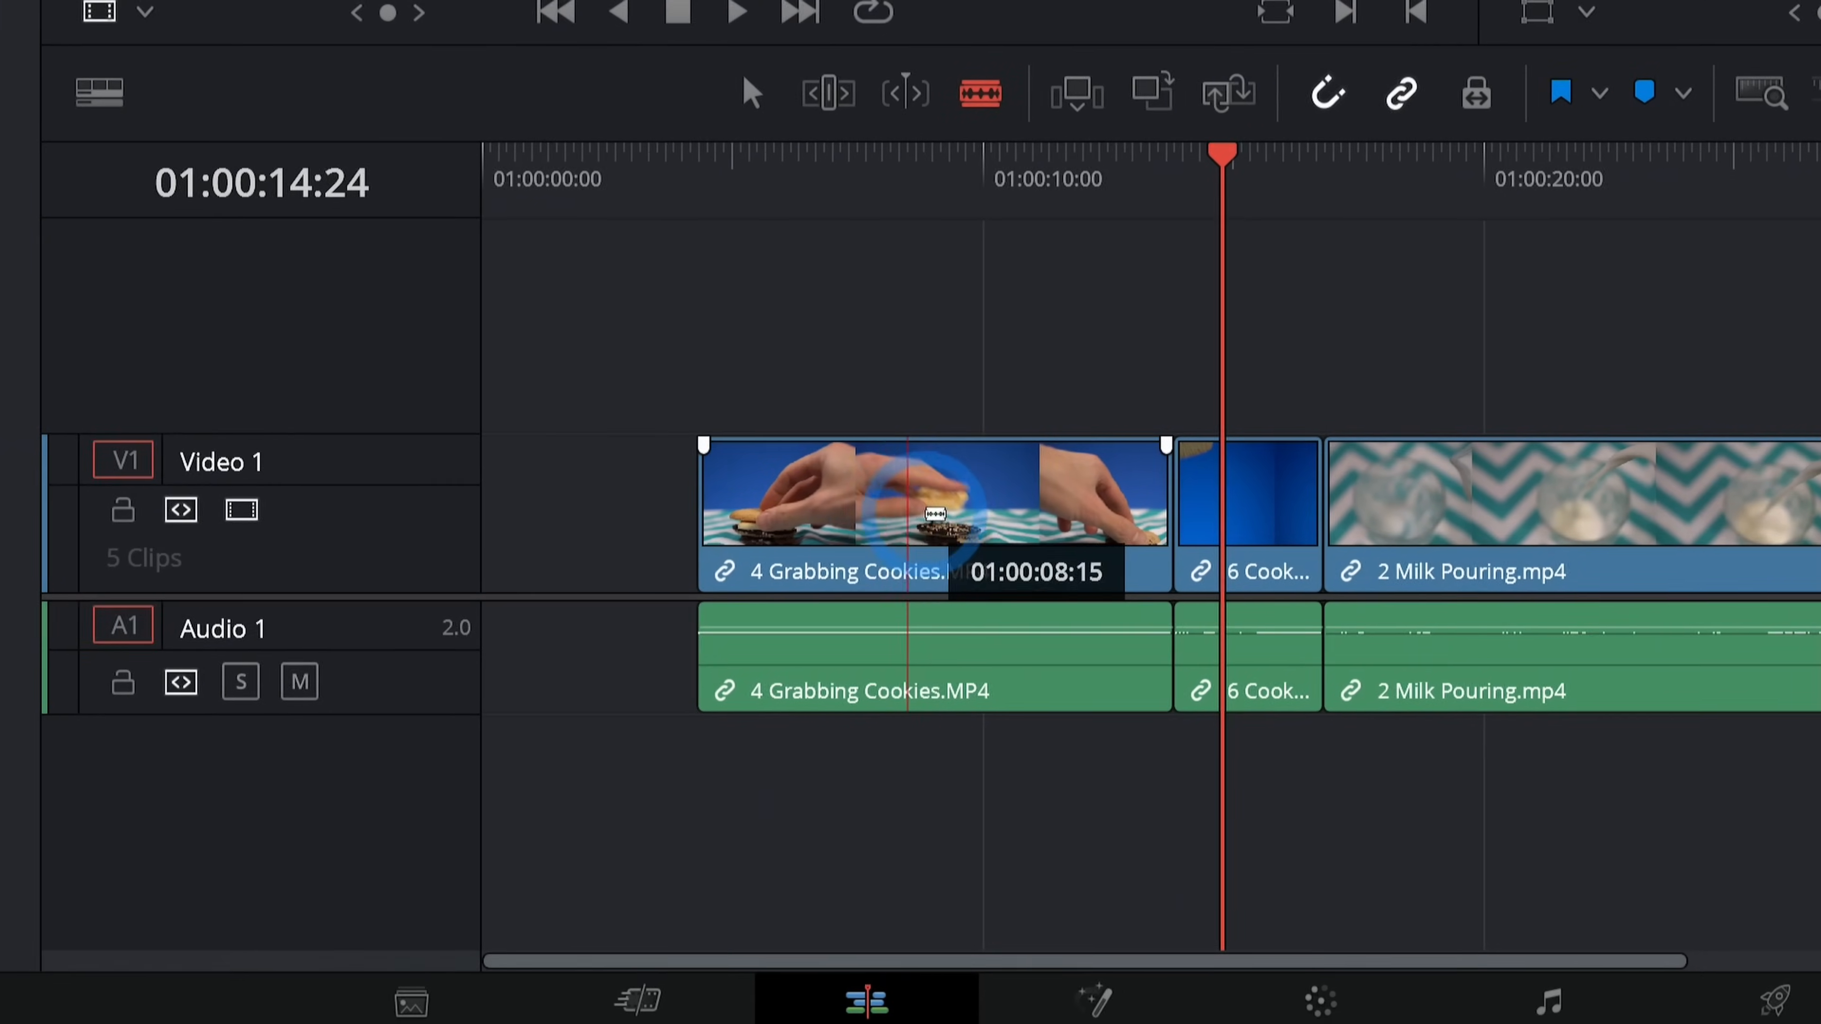
click(932, 524)
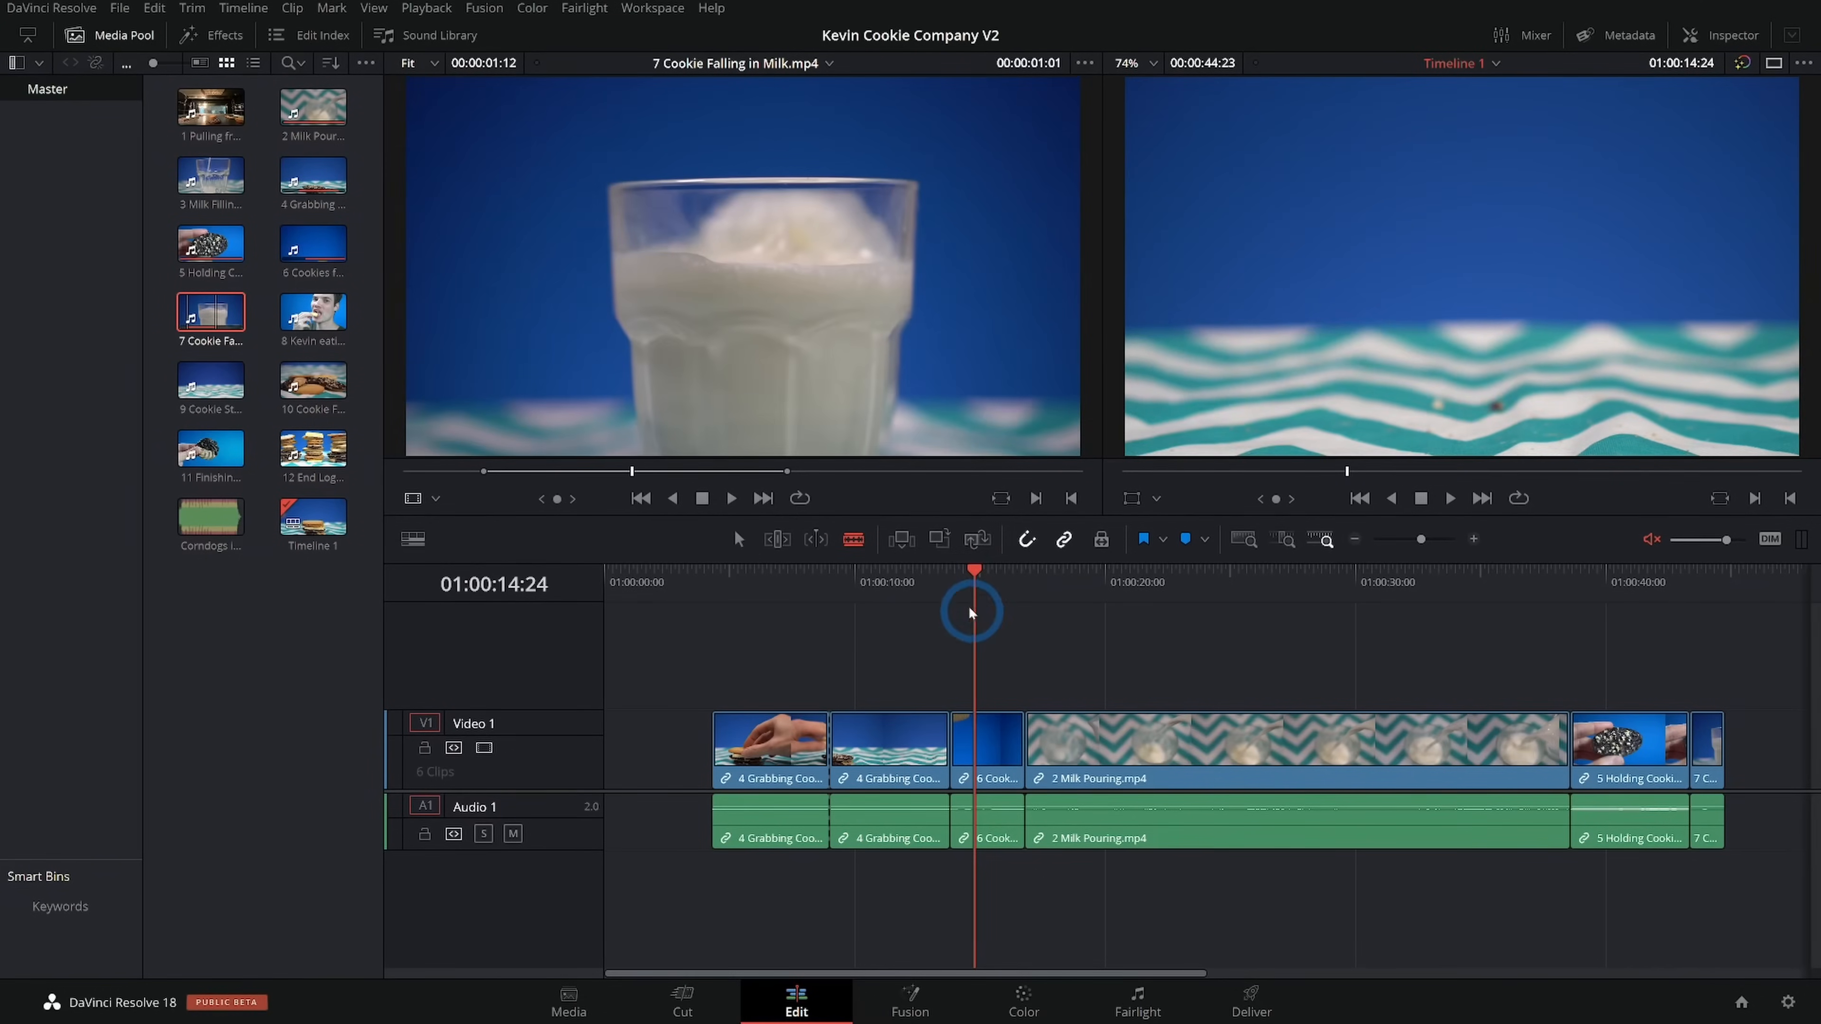
drag(970, 571, 1271, 602)
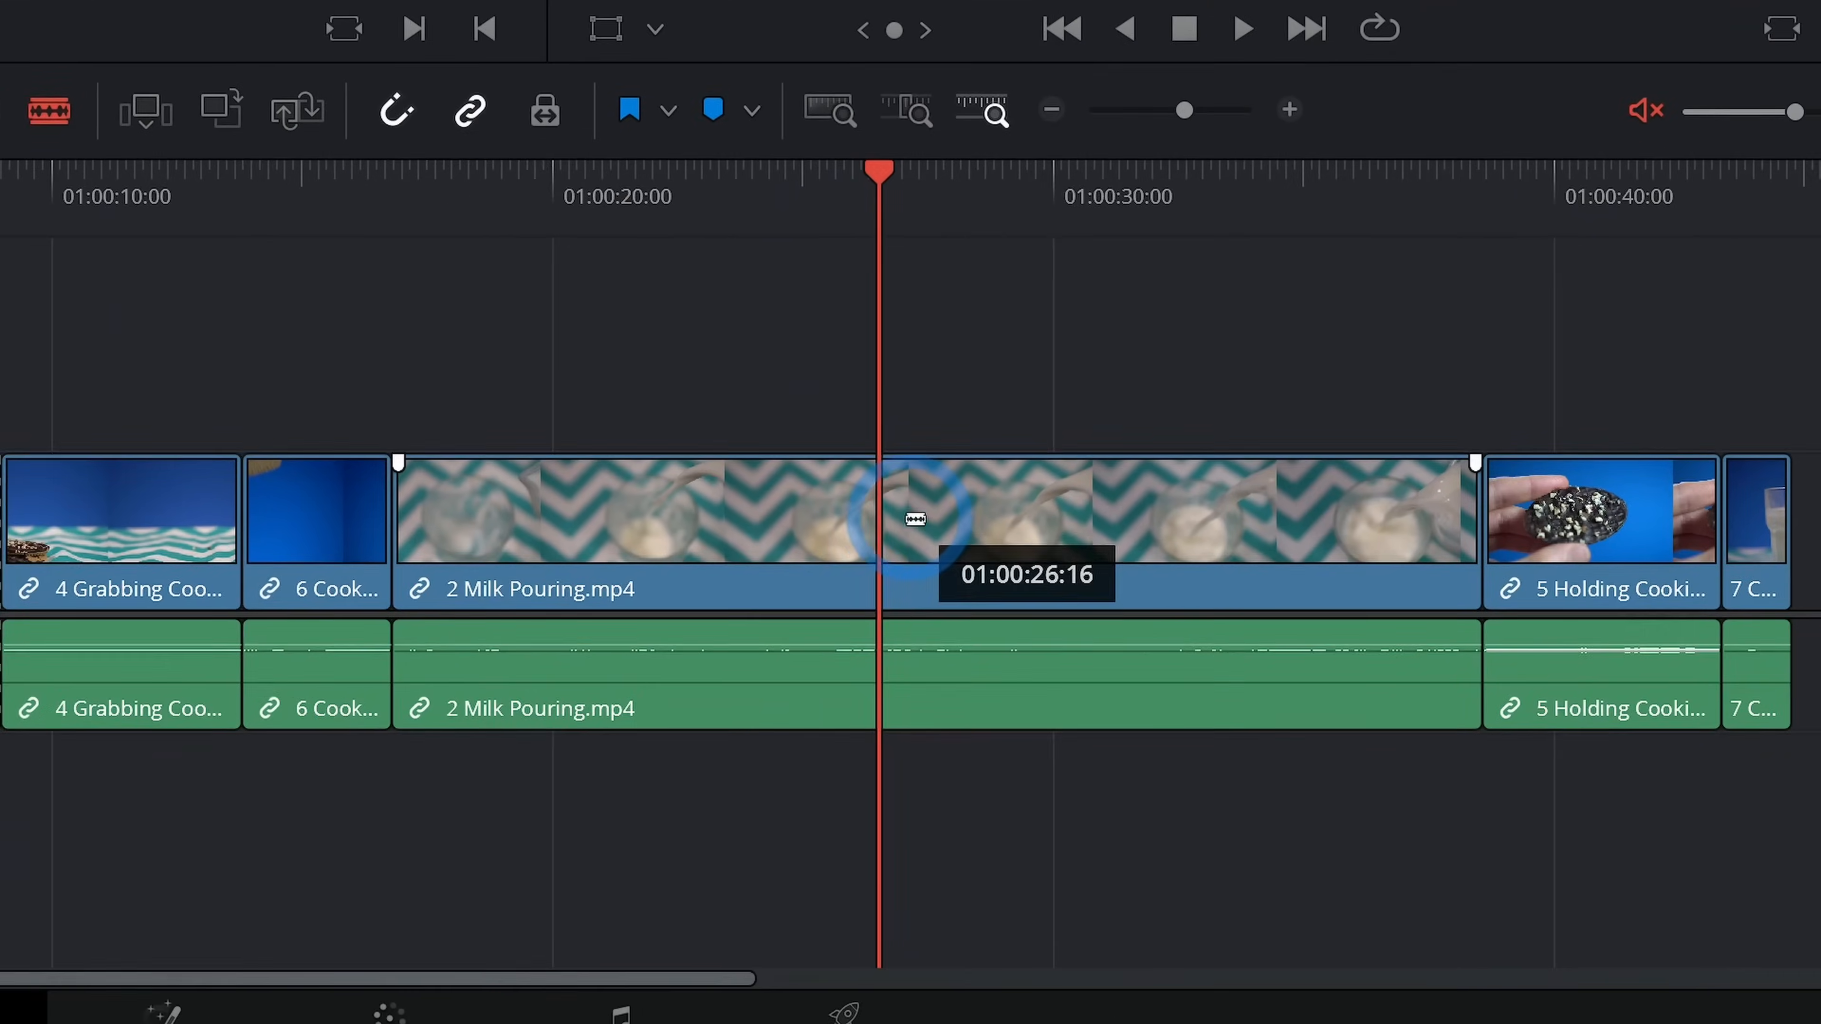
click(912, 513)
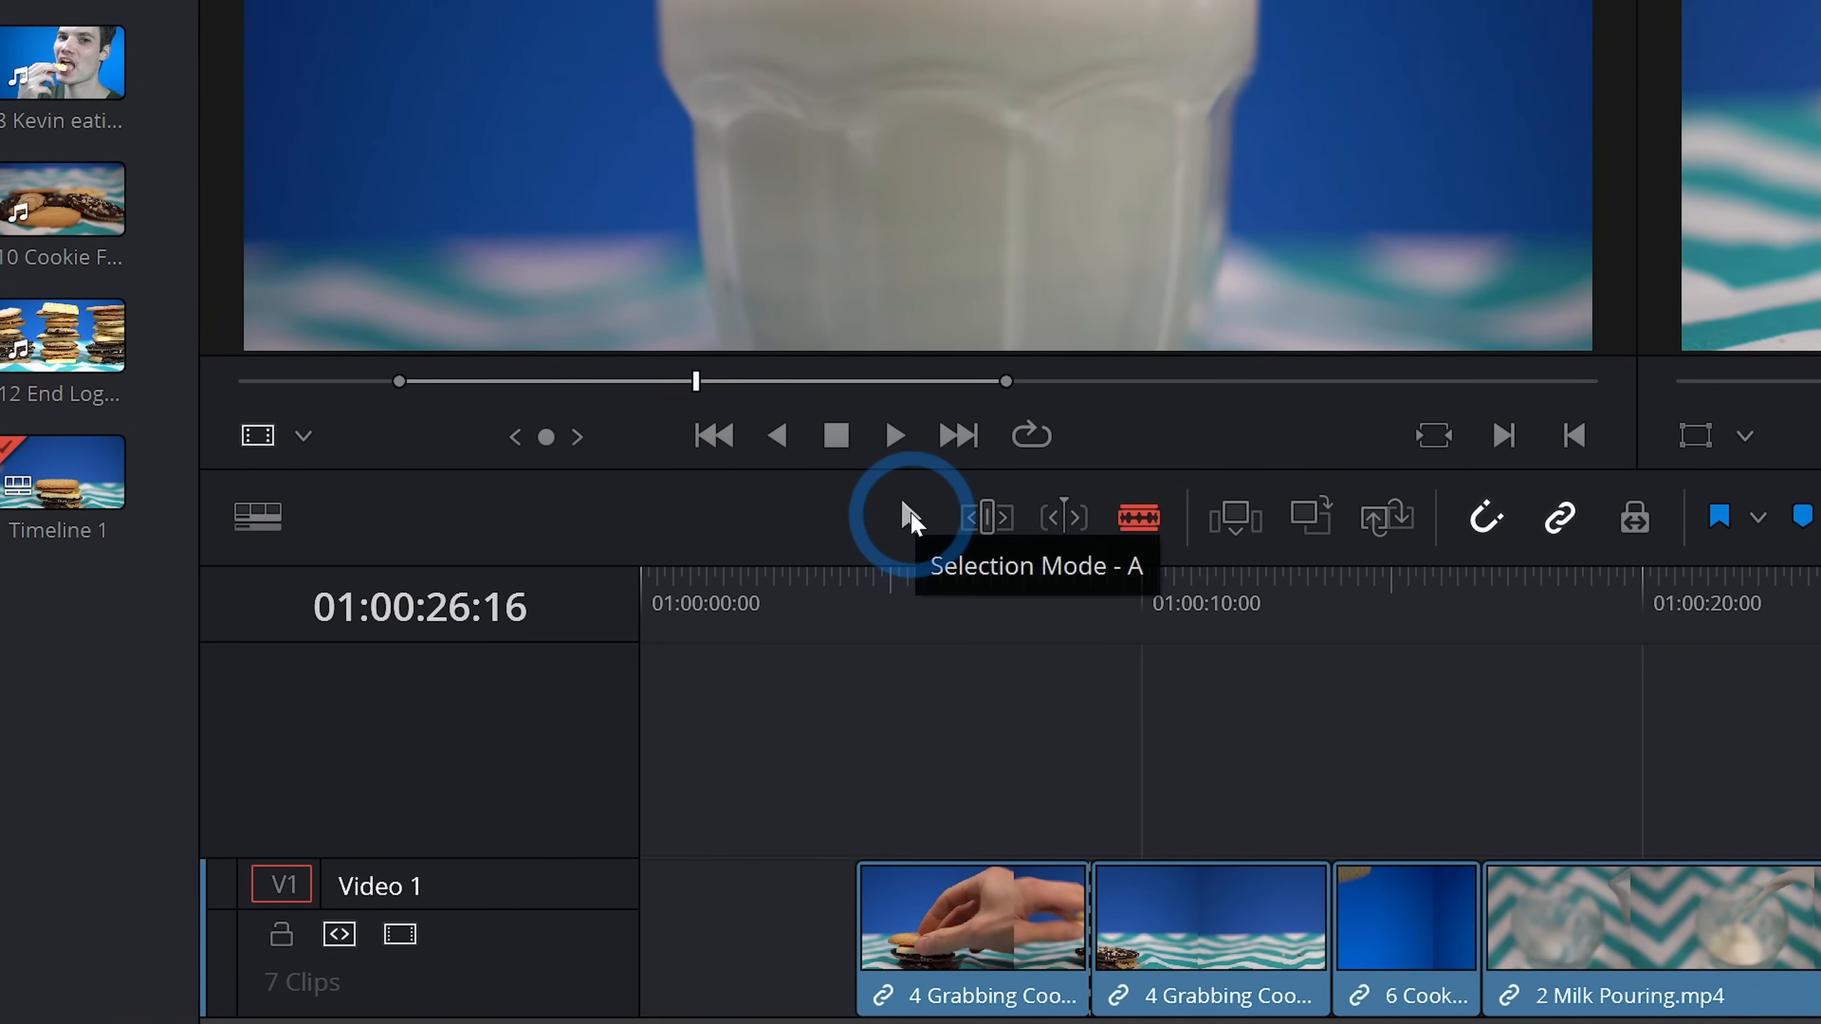
click(909, 515)
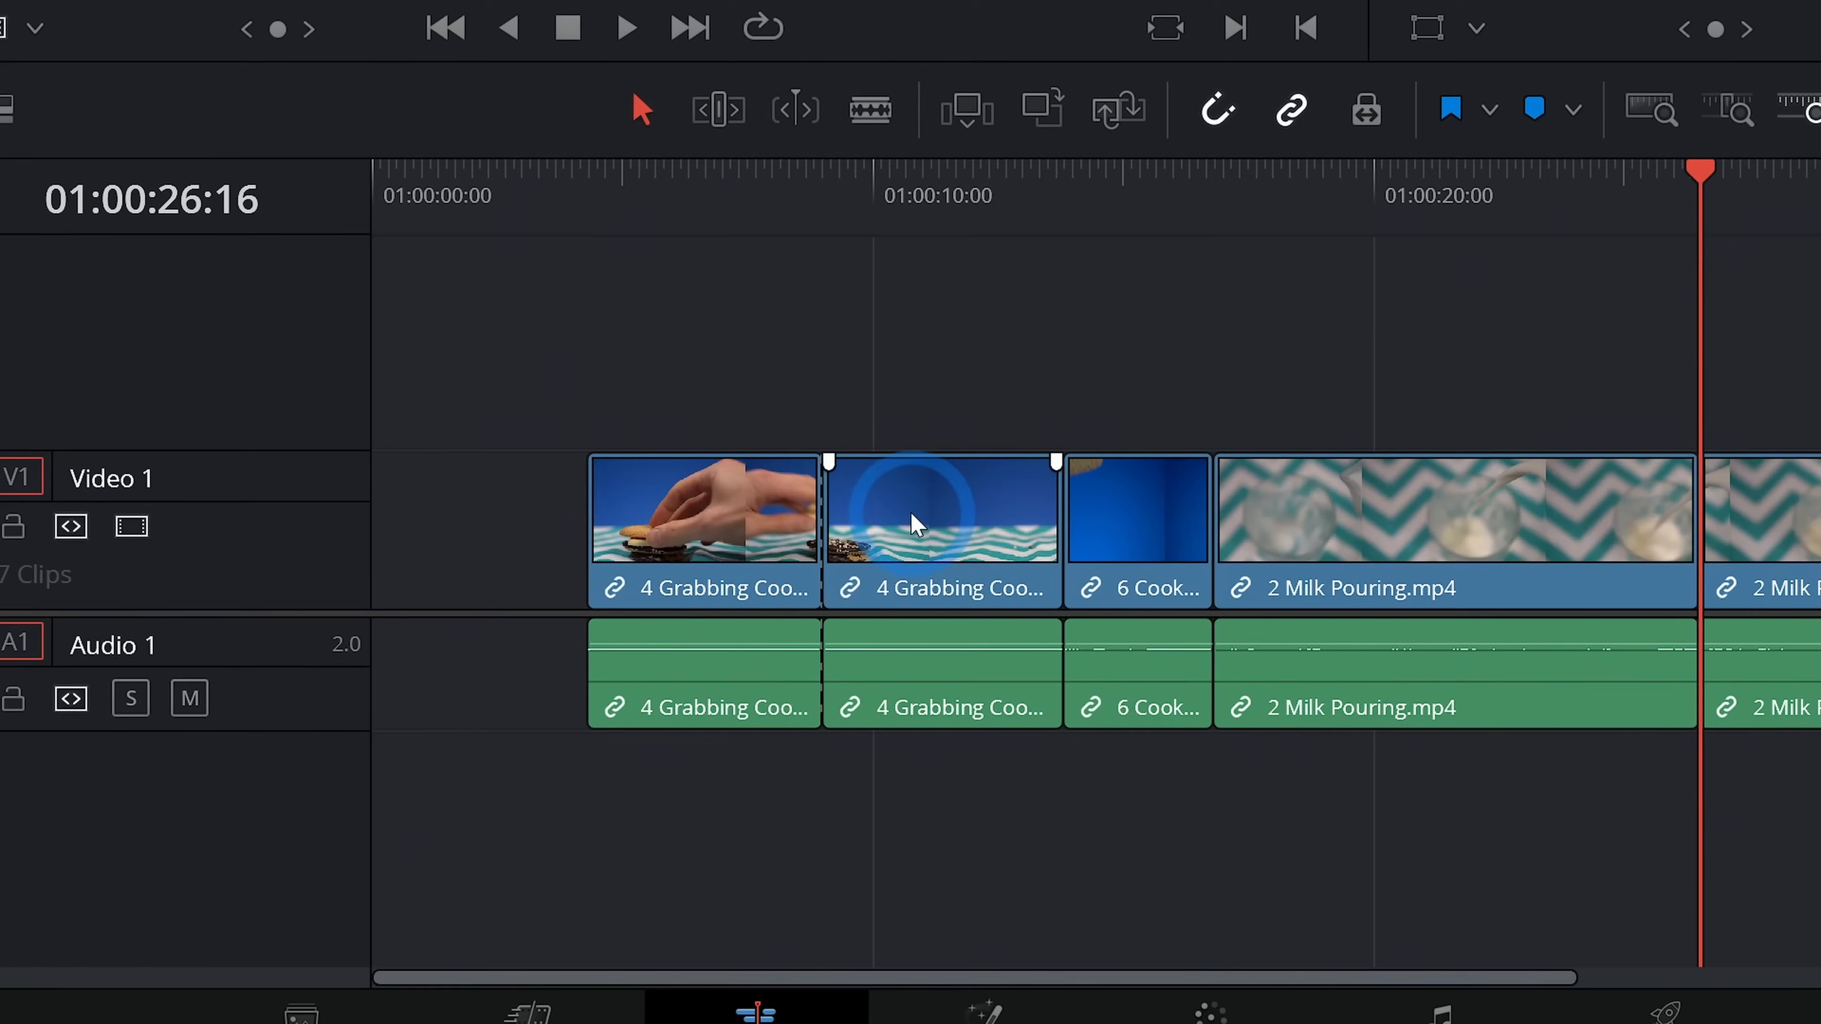
Delete the second piece of 4 Grabbing Cookies.MP4 without closing the gap, and play across the empty stretch
click(876, 746)
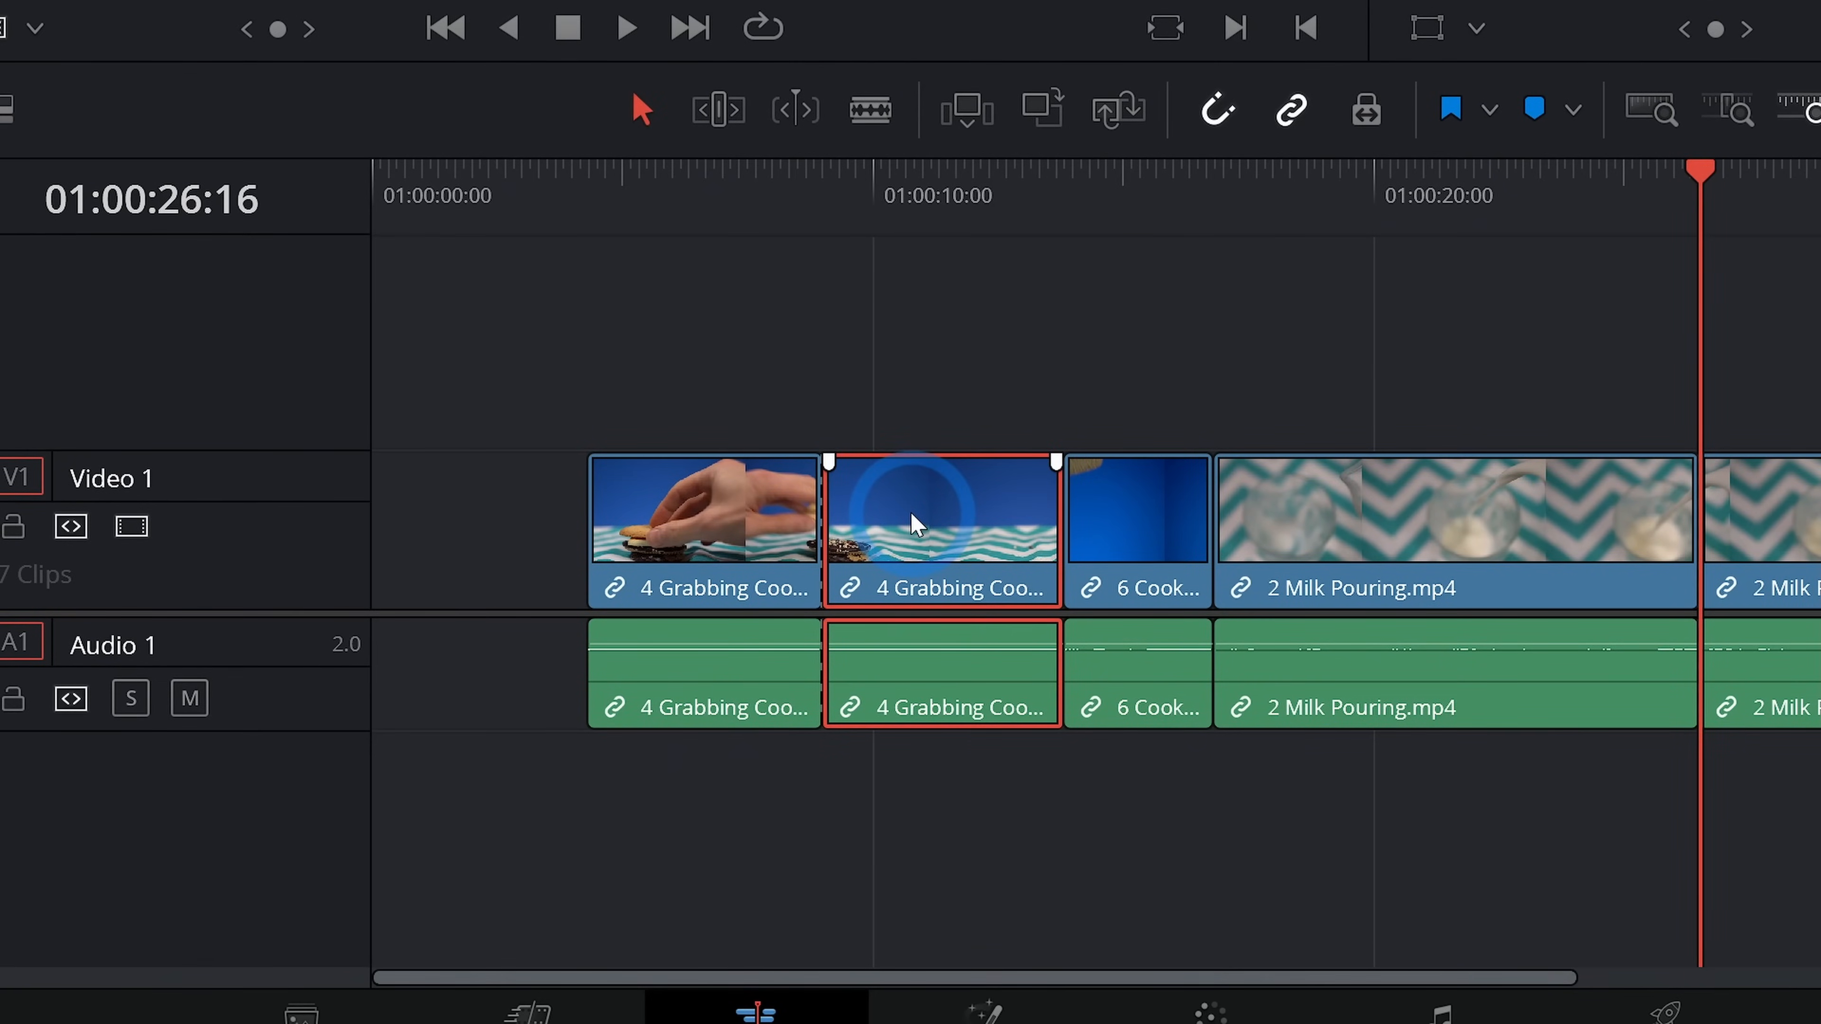
key(BackSpace)
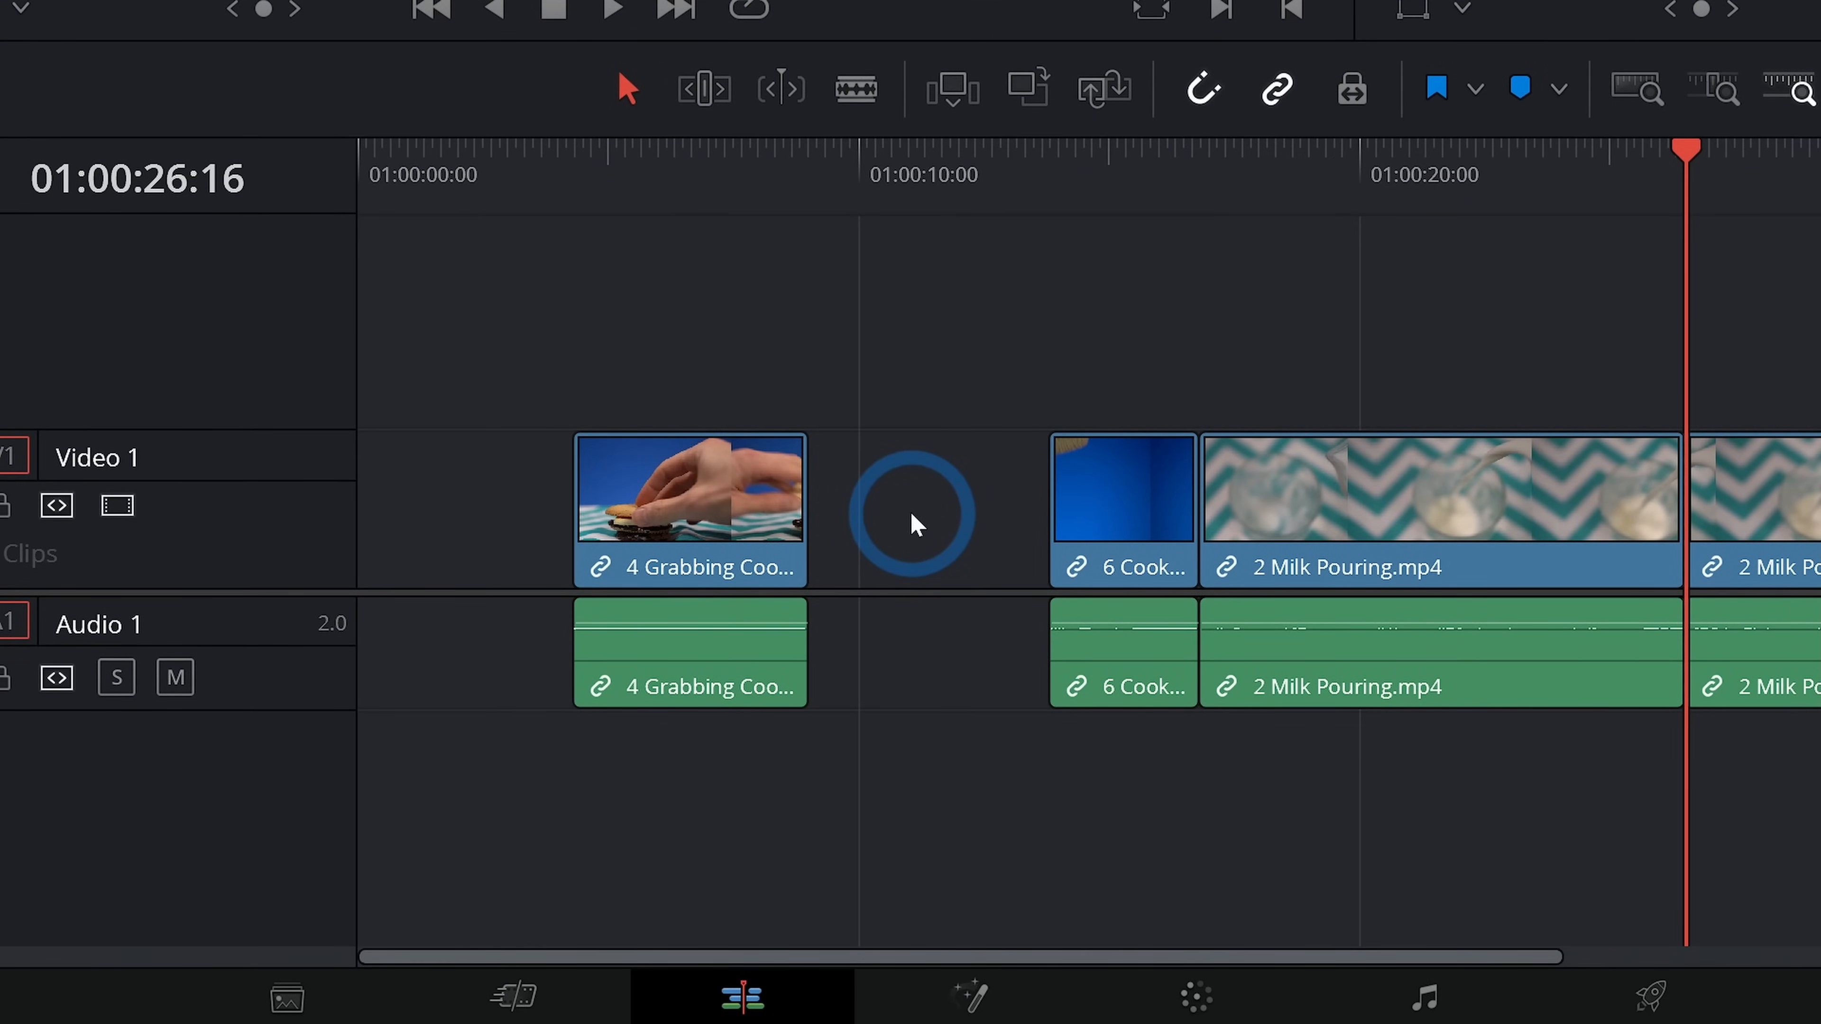
click(913, 524)
click(911, 514)
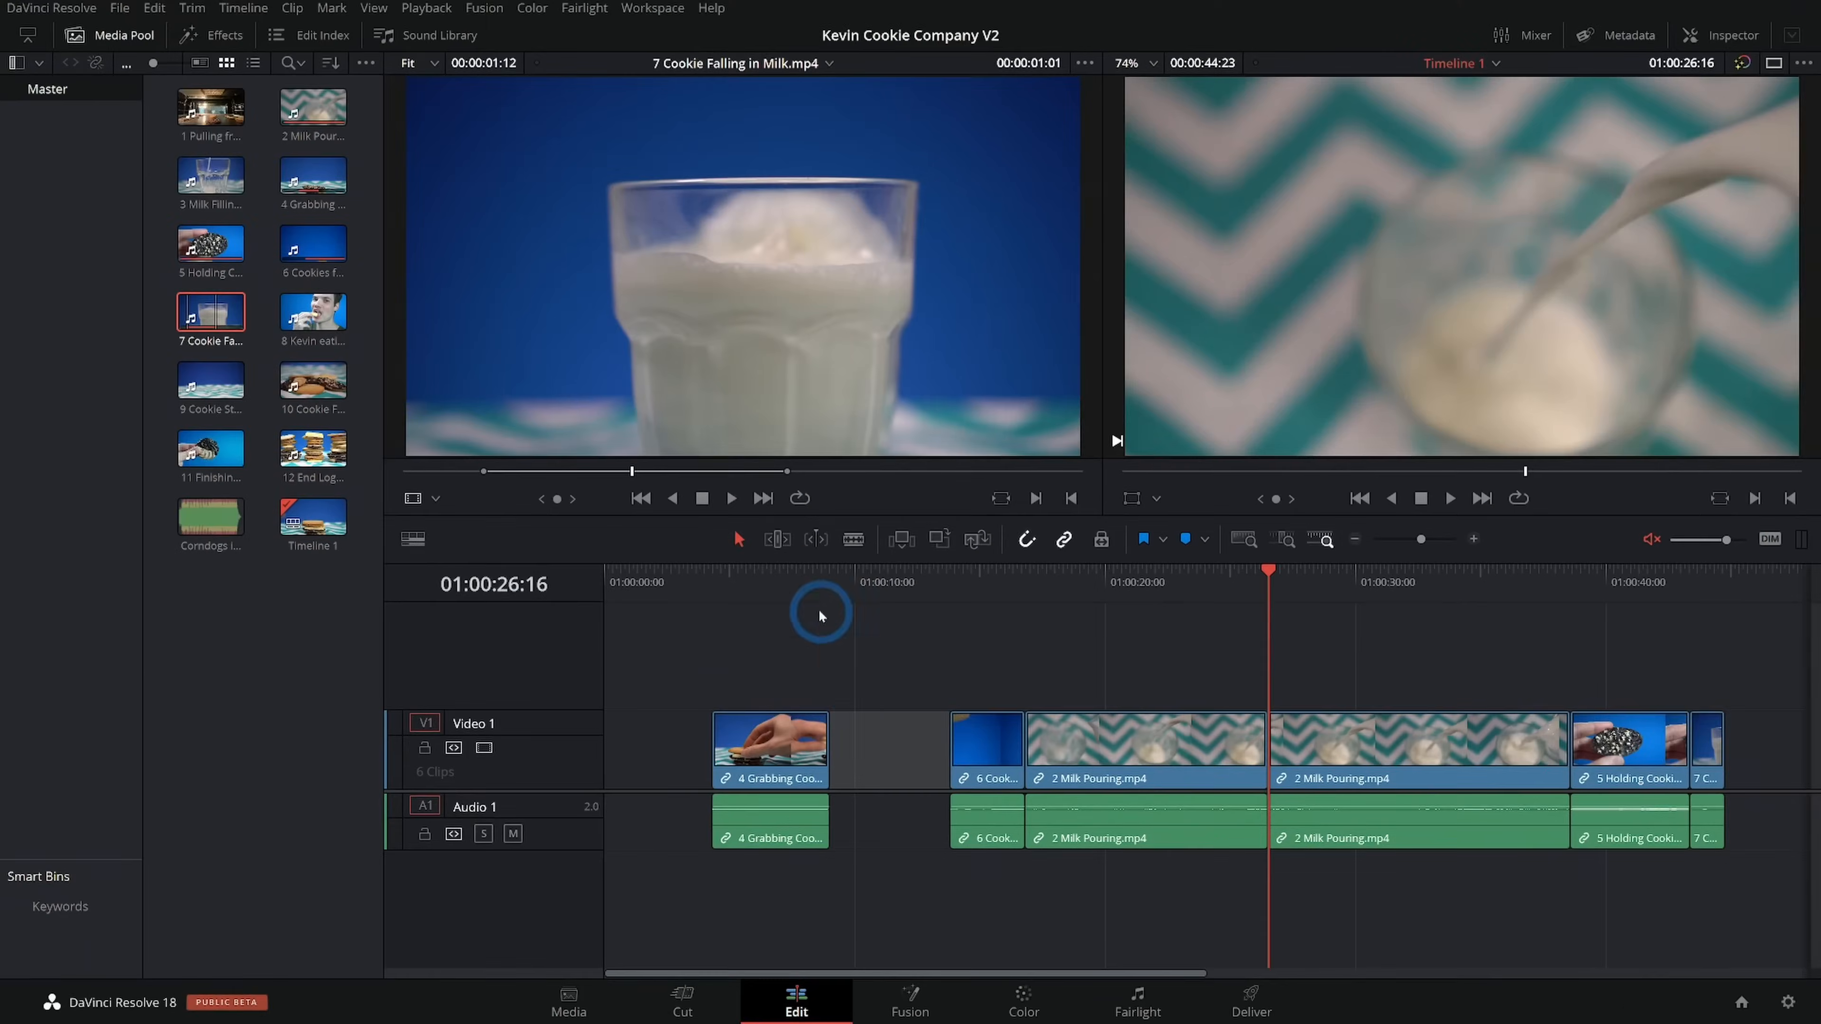
click(723, 172)
key(space)
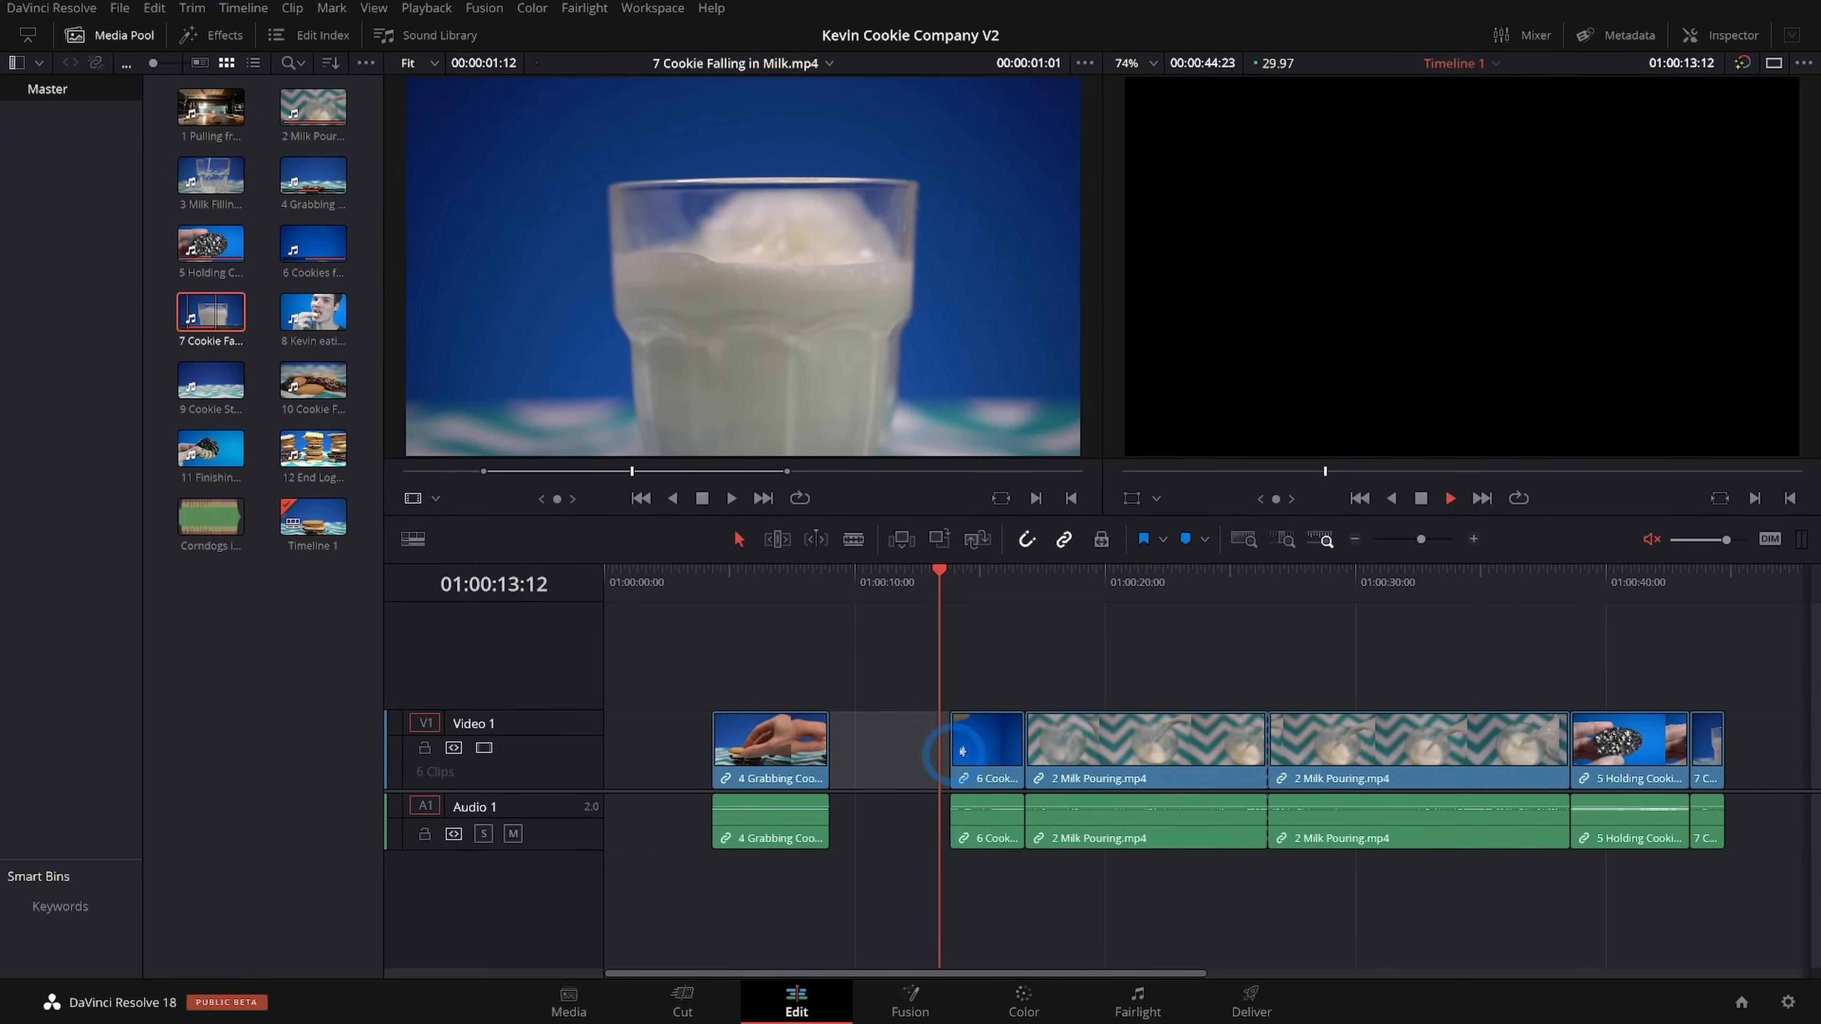
key(space)
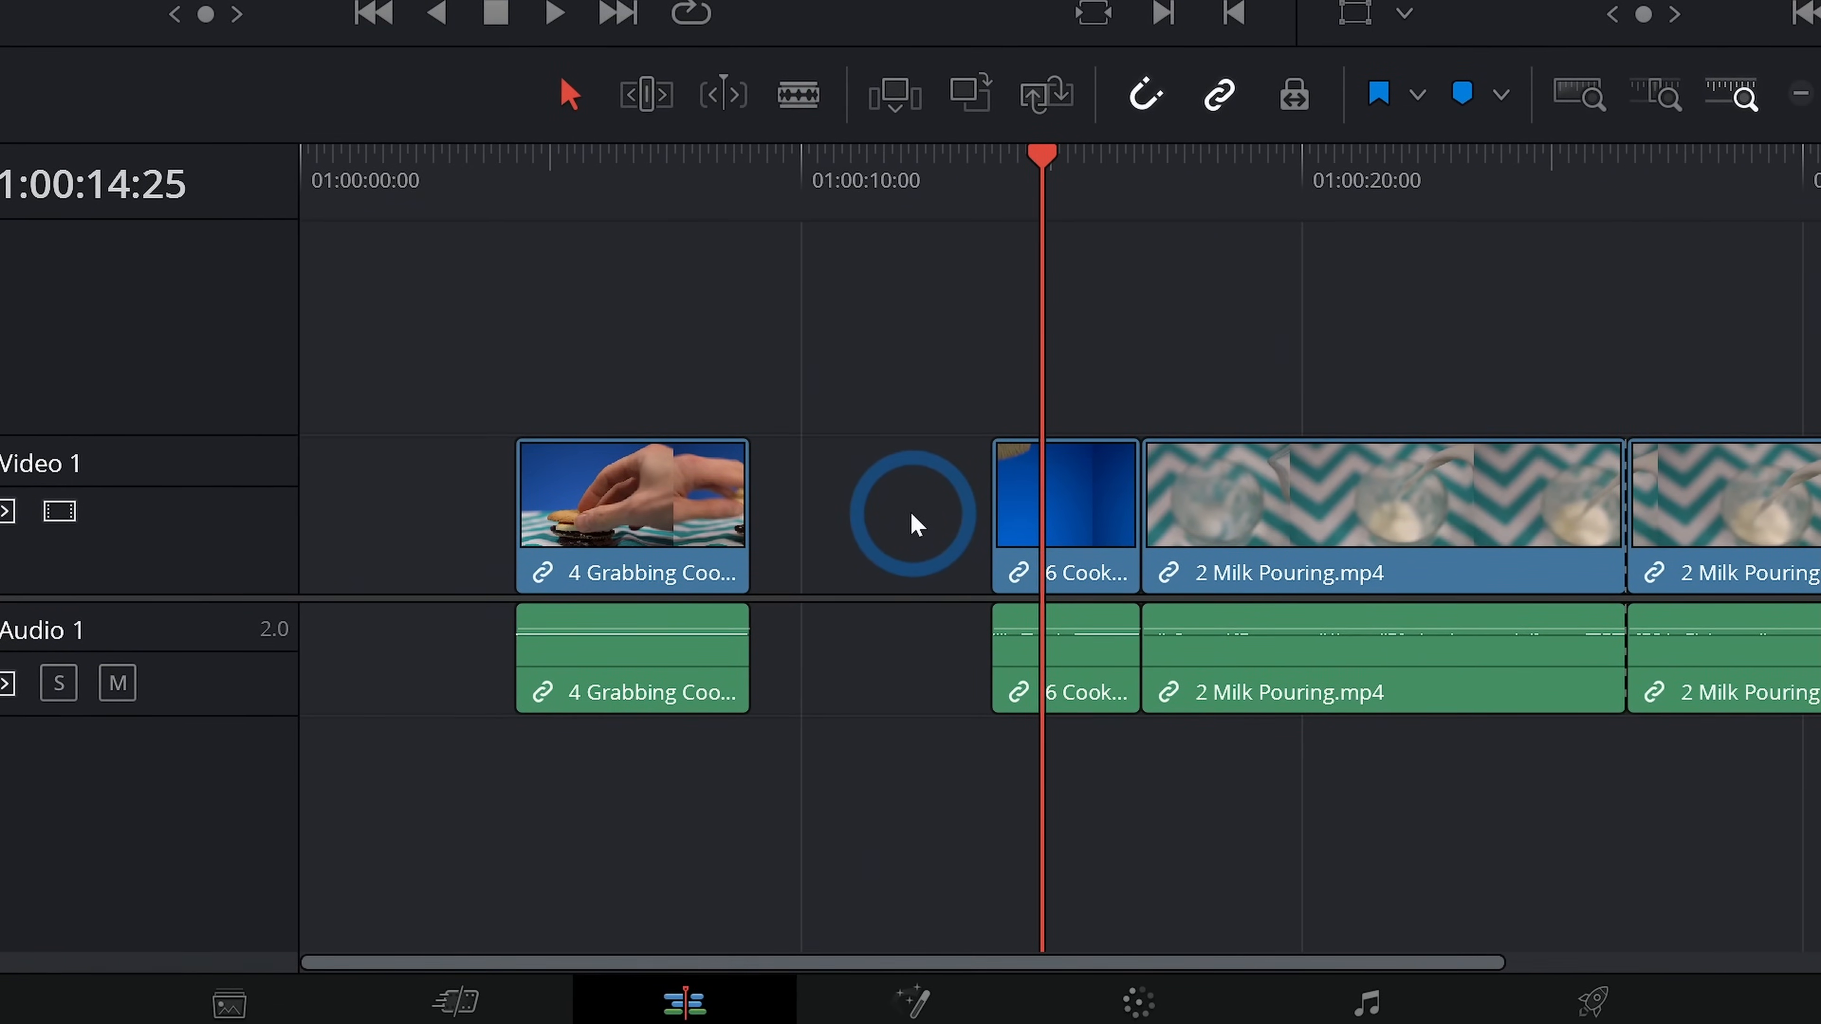
Close the gap after 4 Grabbing Cookies.MP4 and the gap at the start of the timeline
click(895, 515)
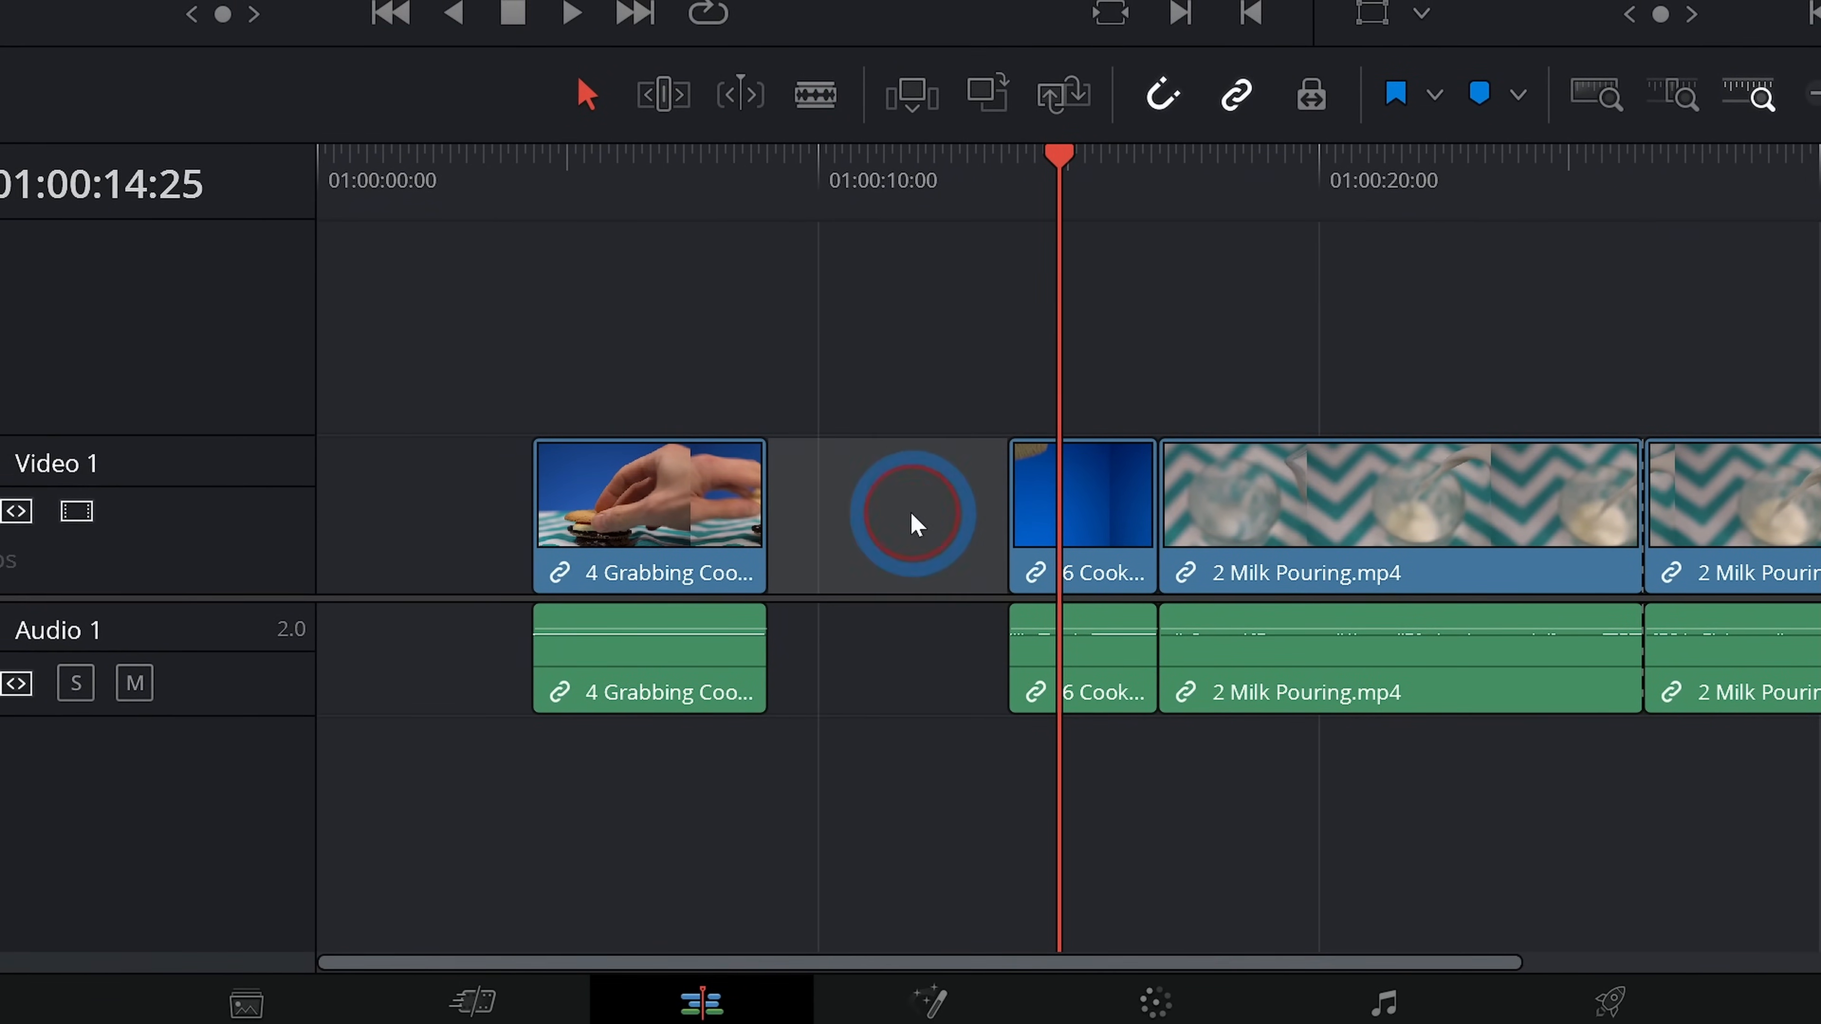
key(Delete)
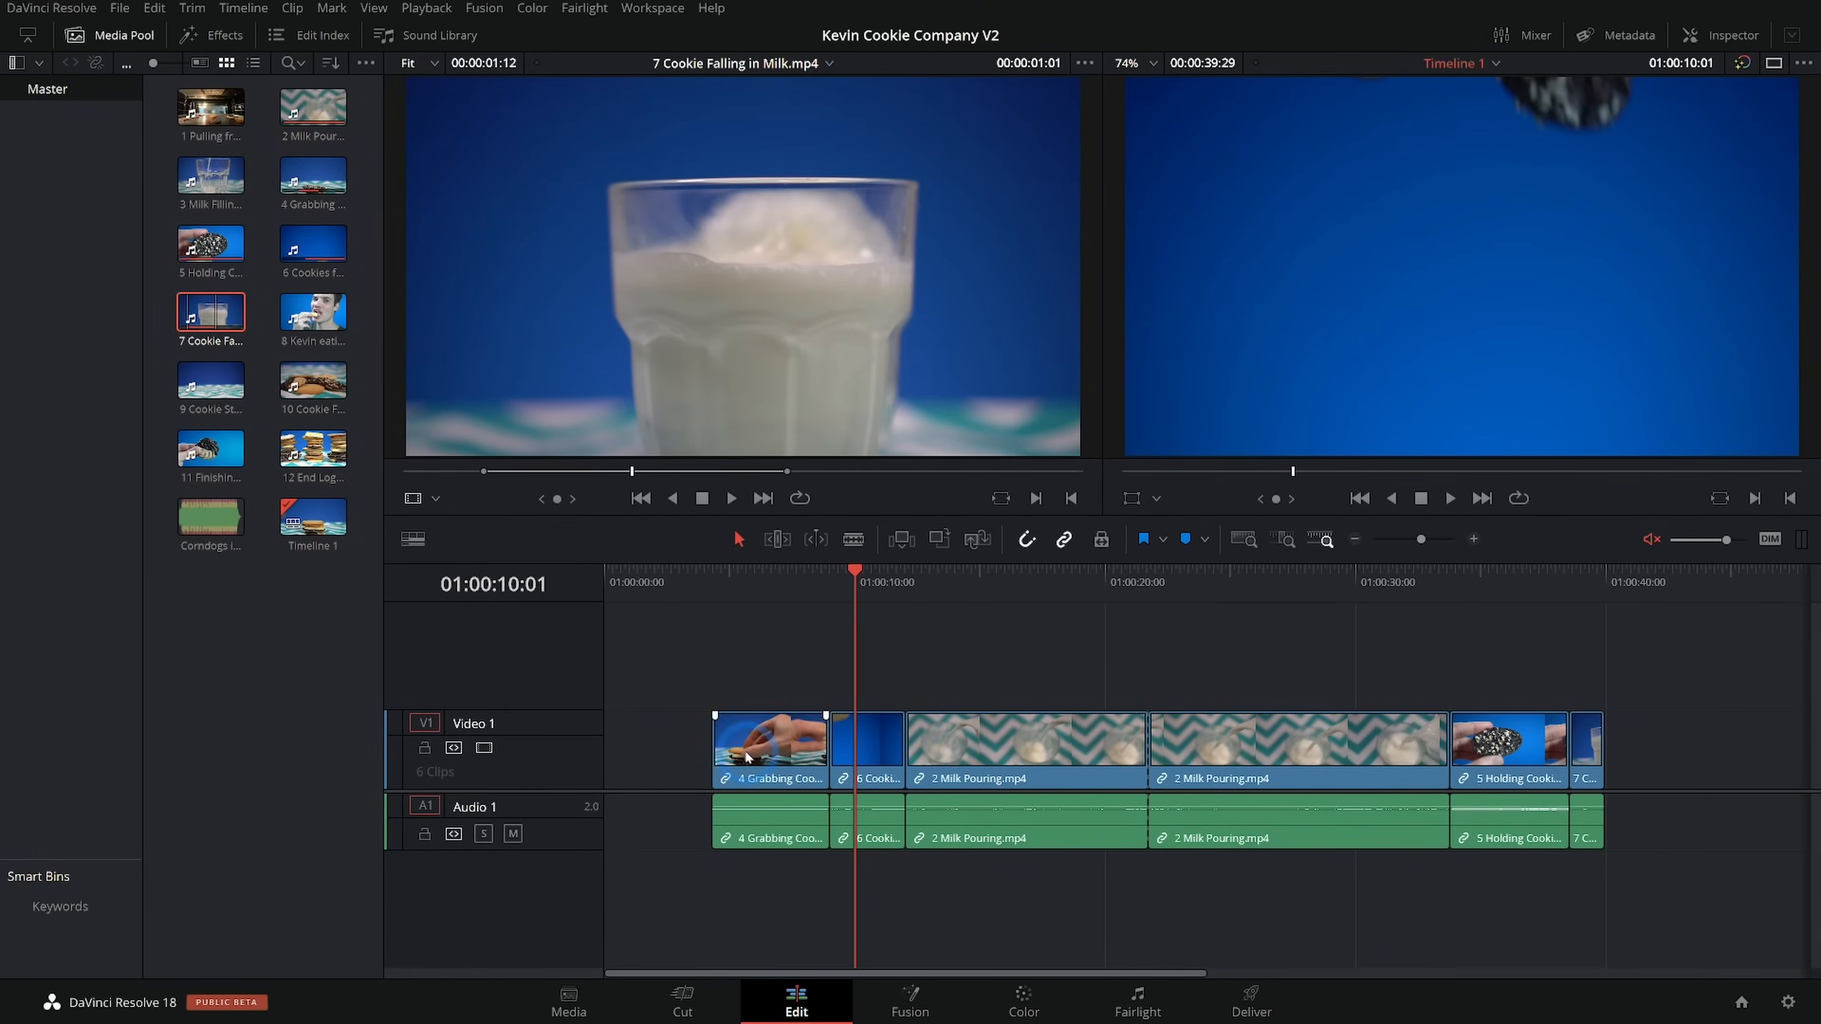
click(436, 522)
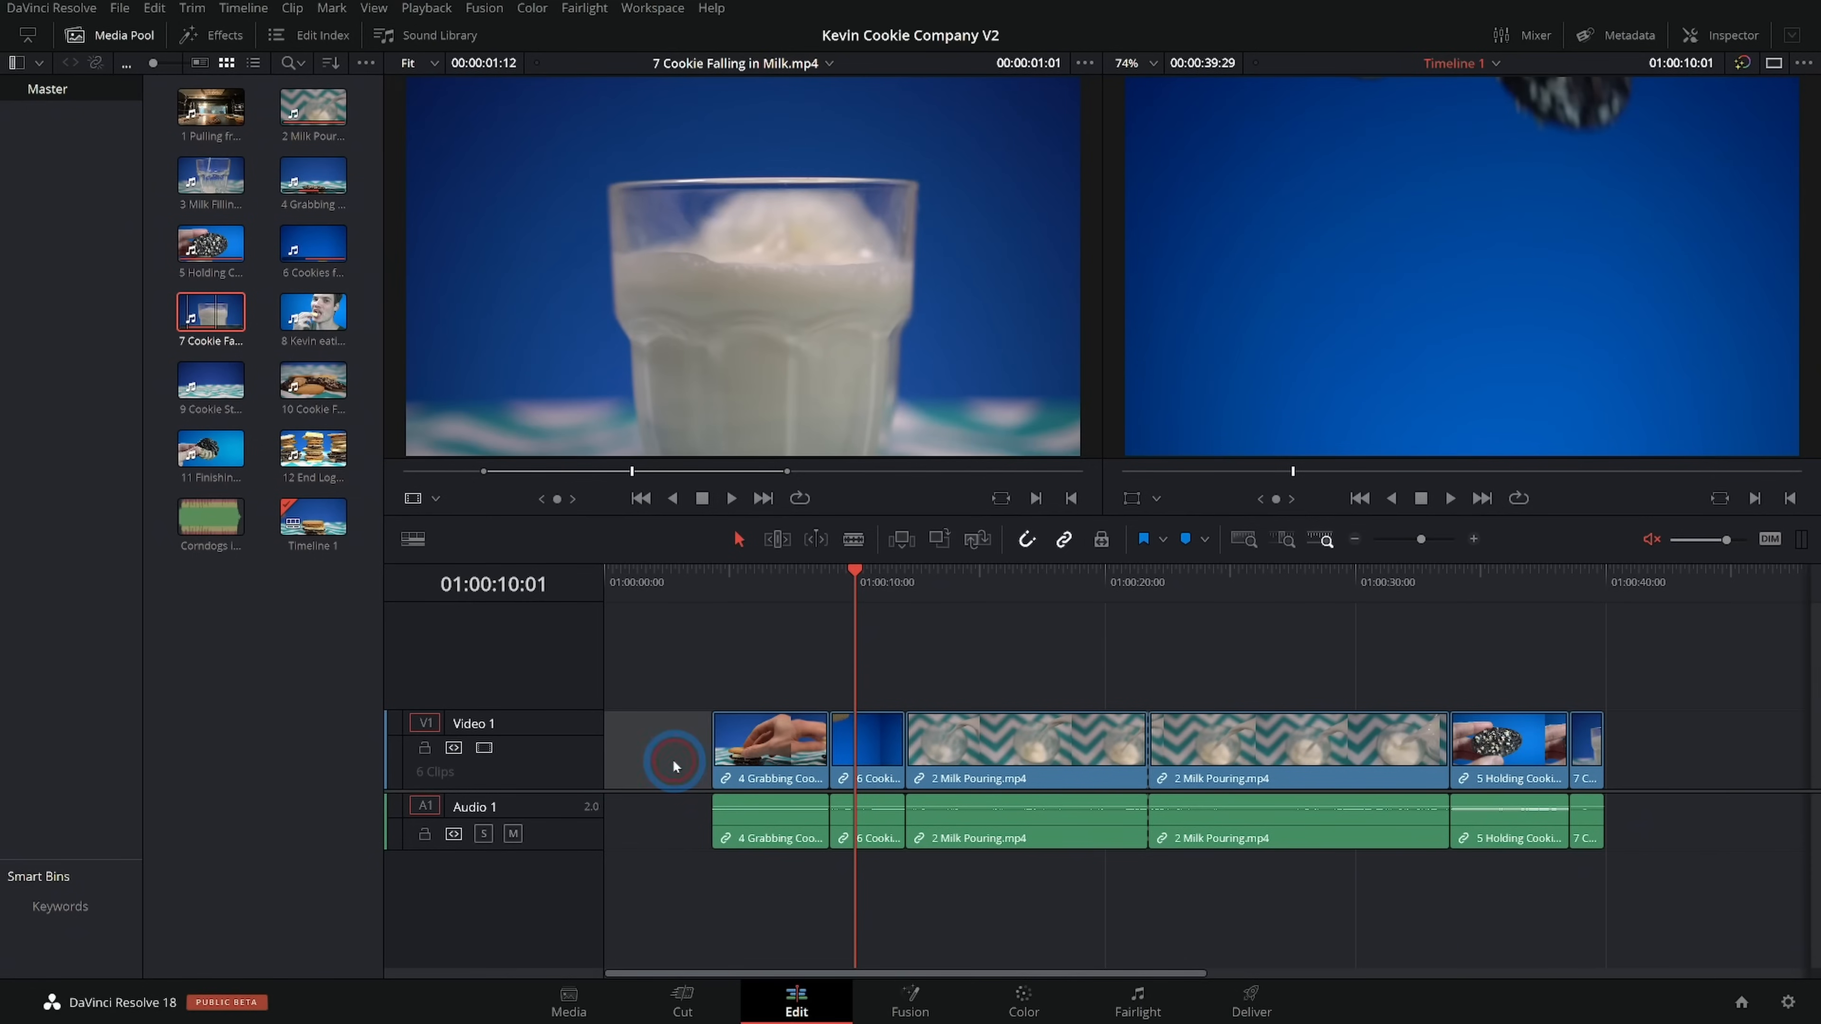
key(Delete)
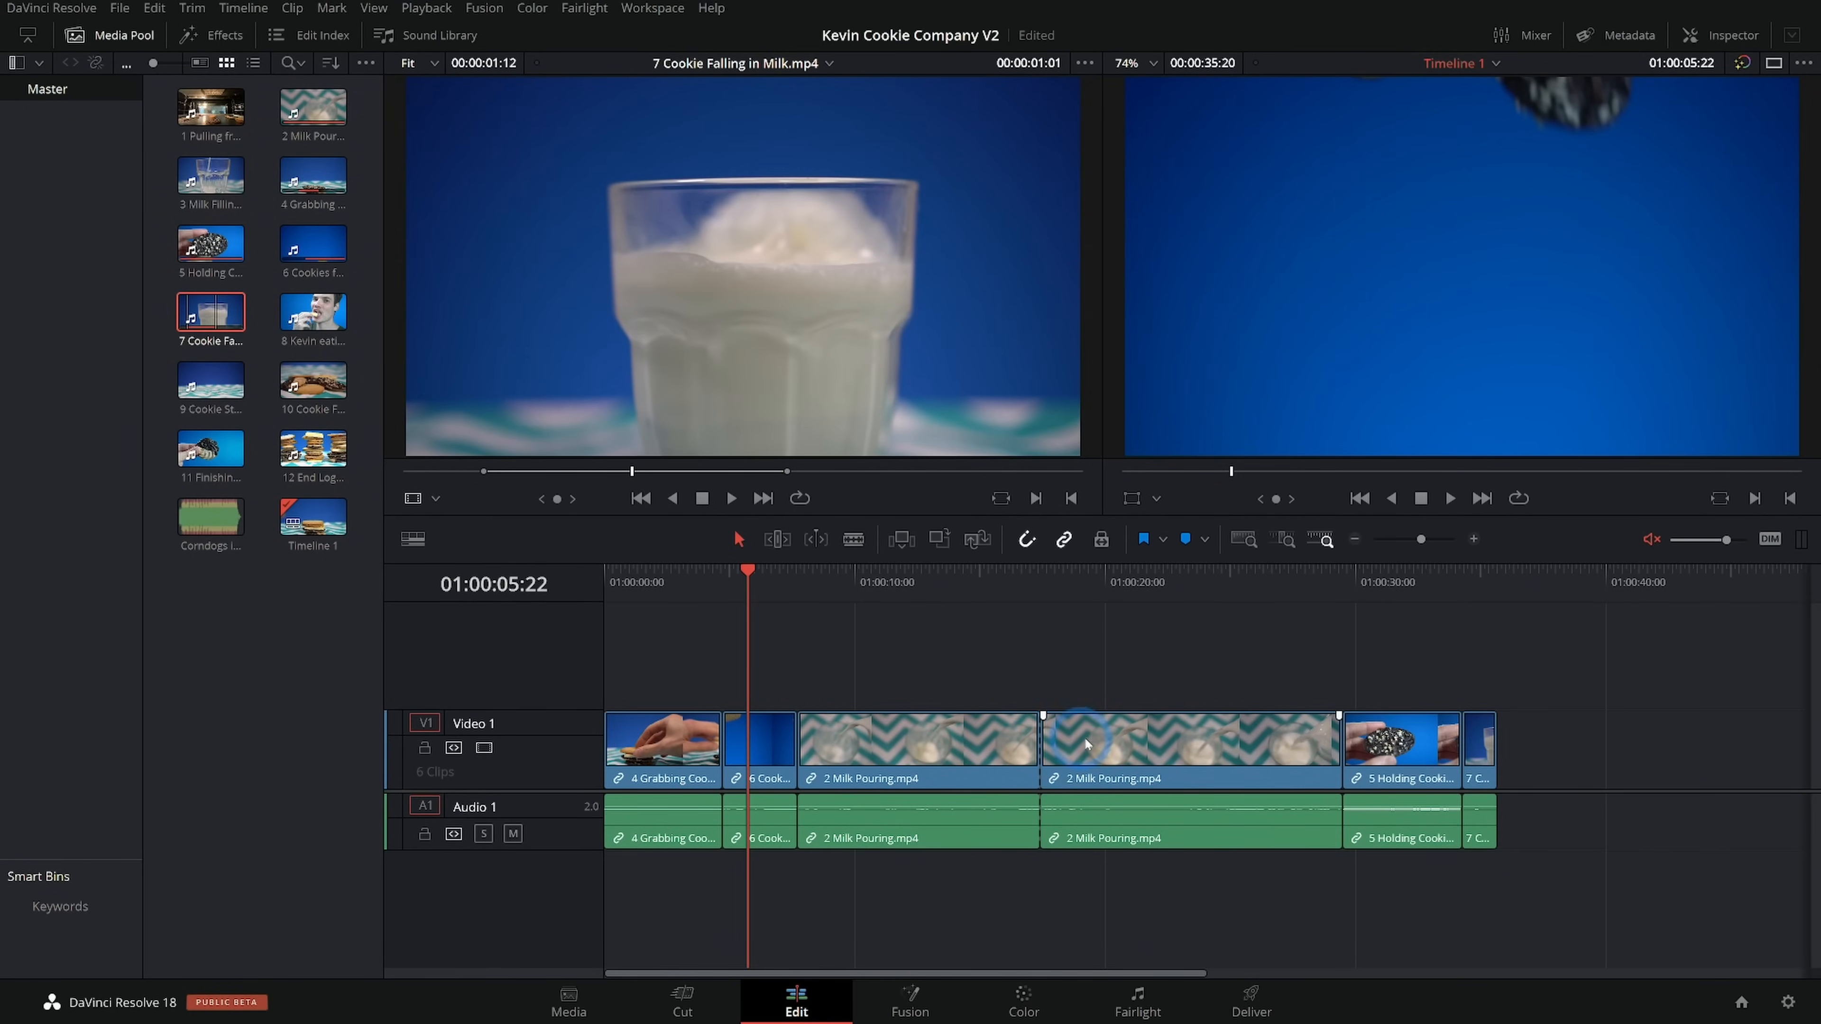
Undo back to before the deletion of the second piece of 4 Grabbing Cookies.MP4, then ripple delete that piece
key(ctrl+z)
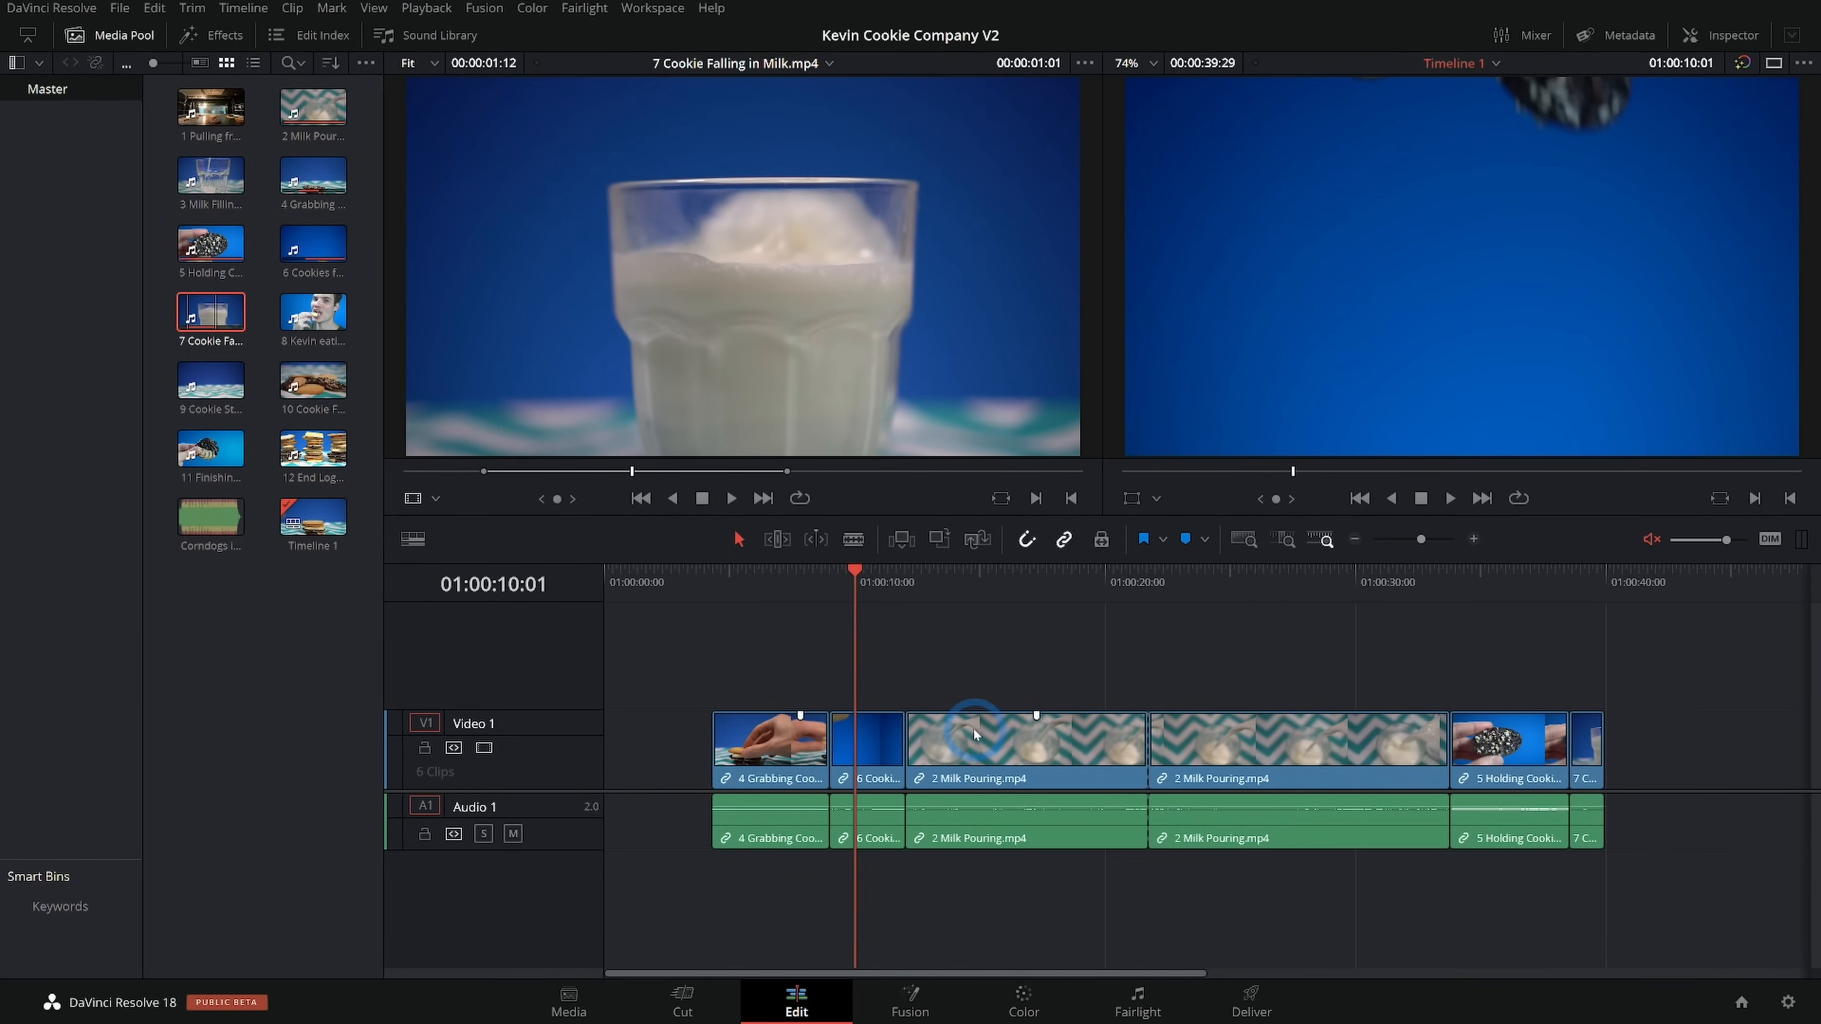
key(ctrl+shift+v)
click(905, 765)
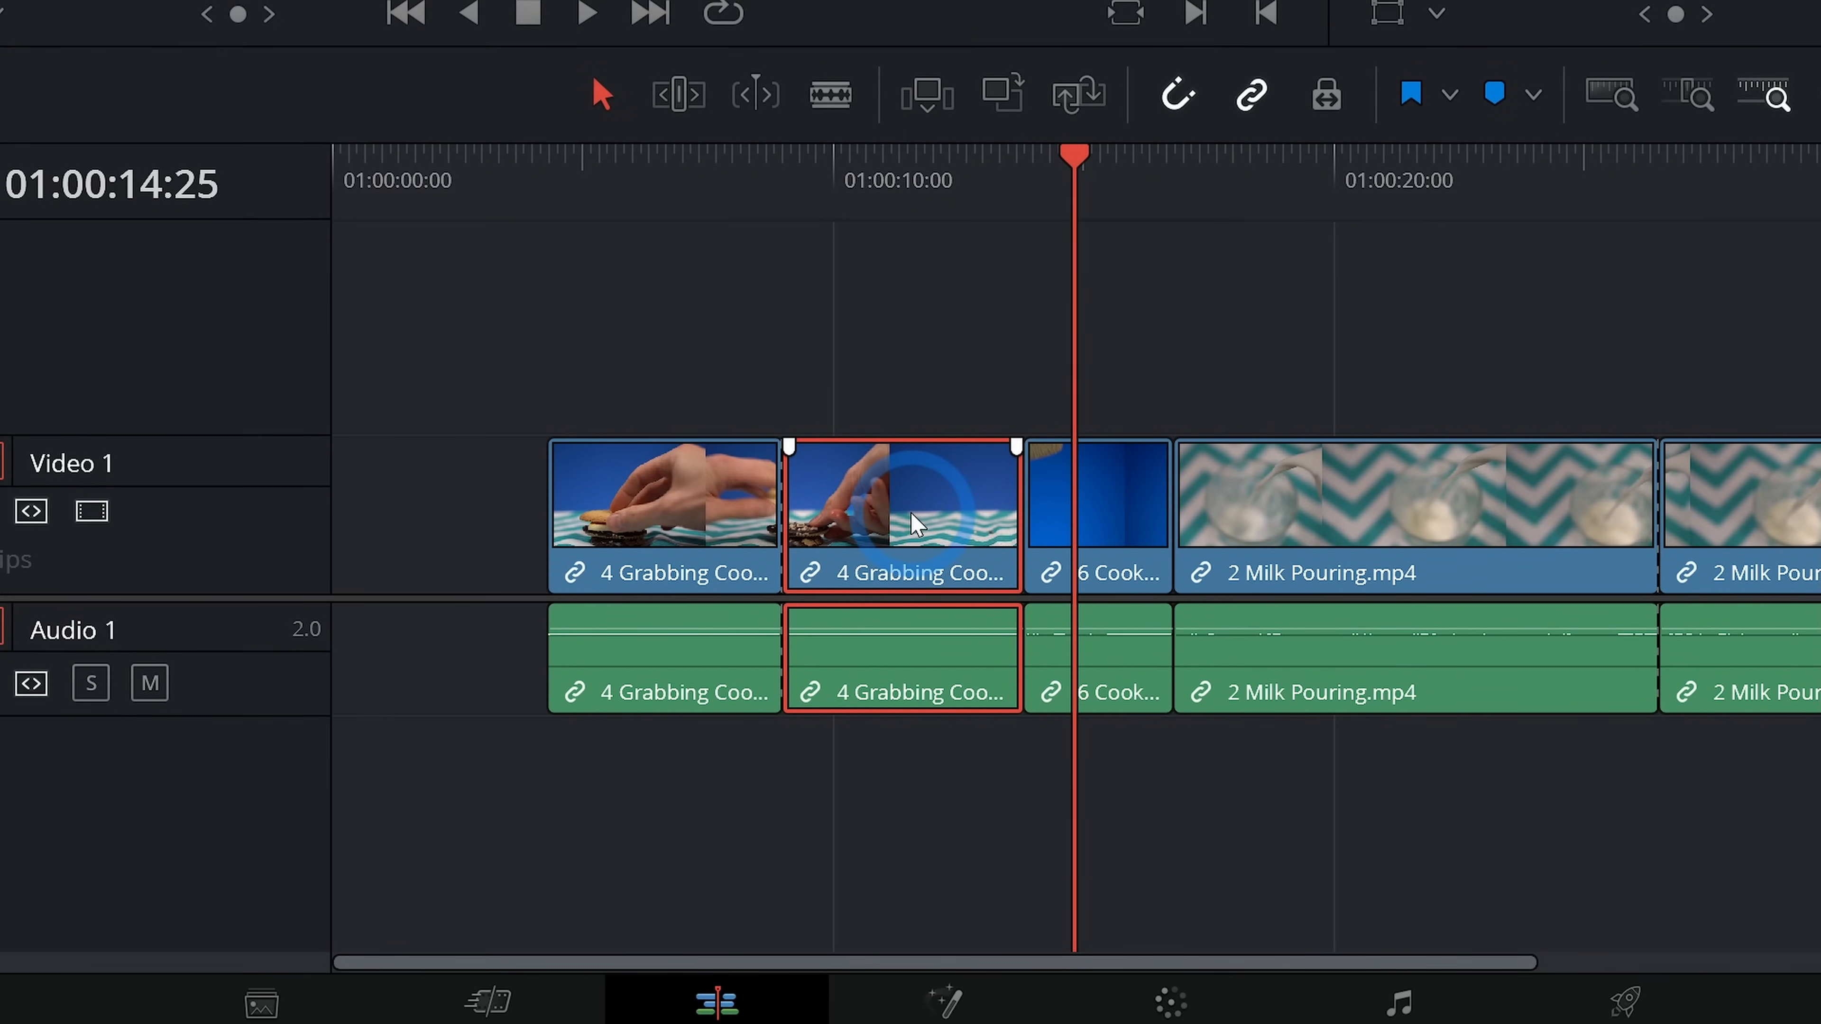
key(ctrl+z)
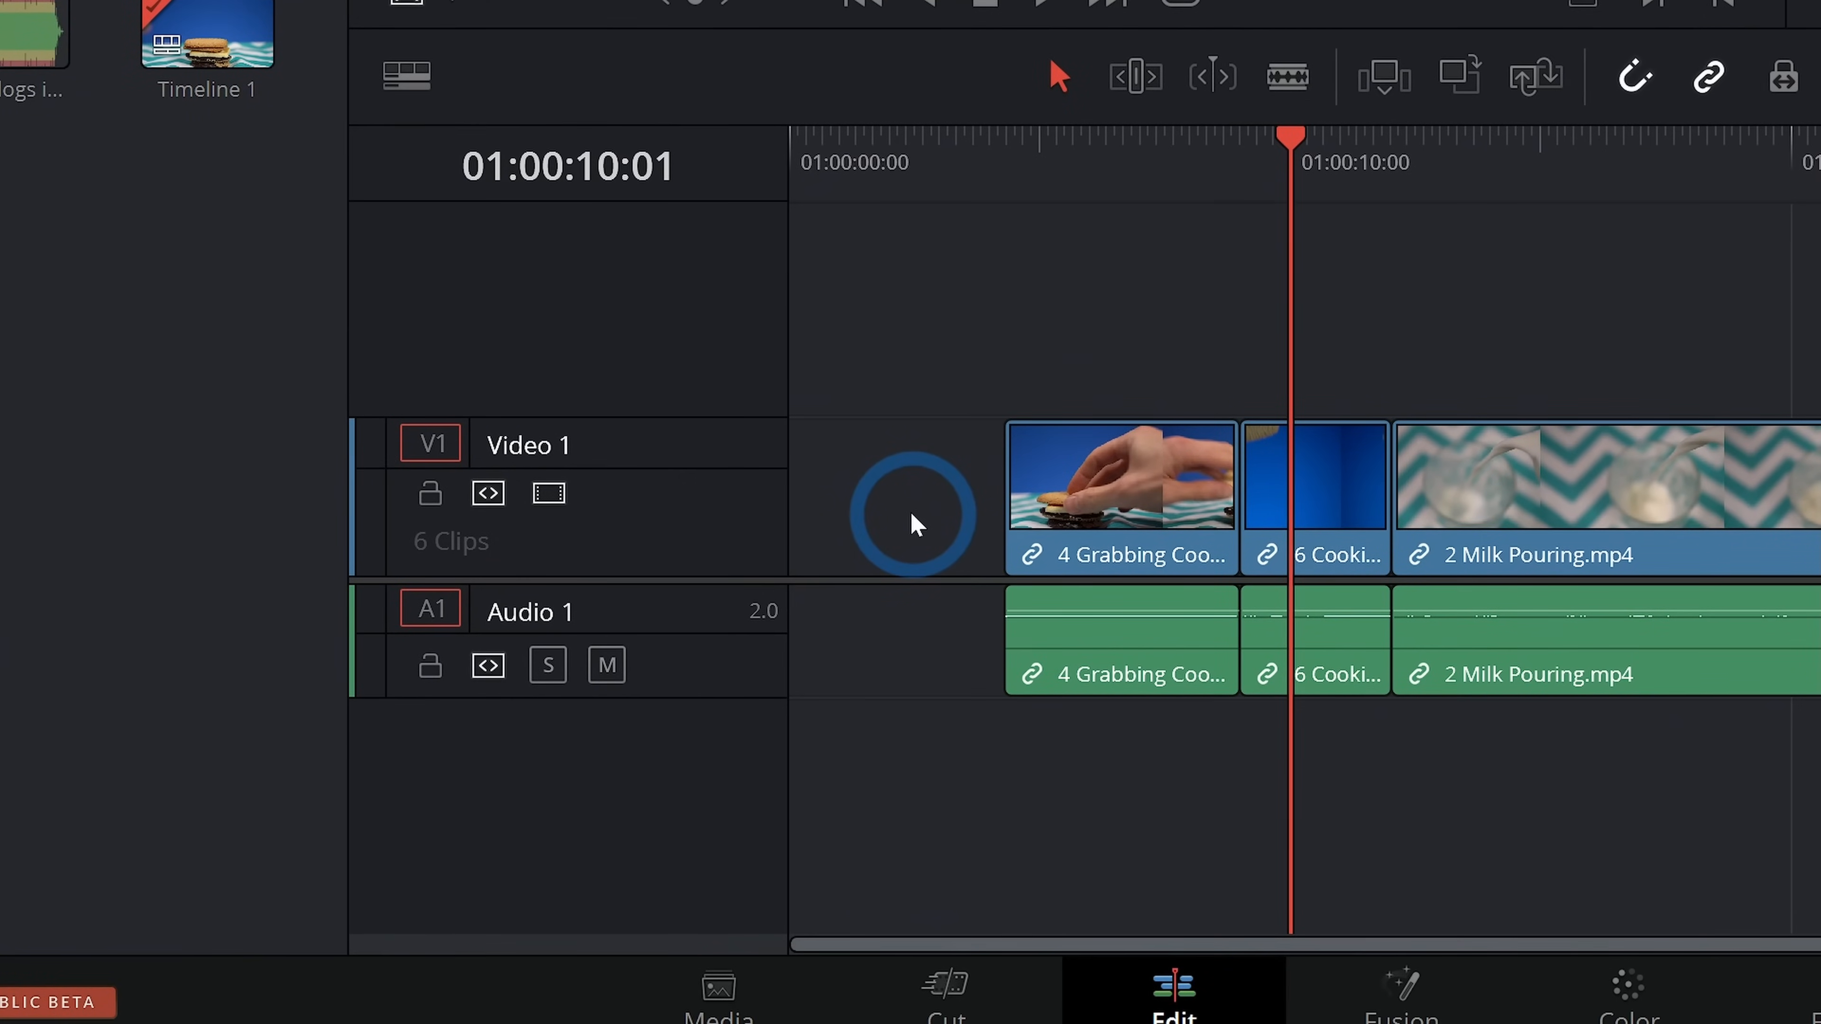
Remove the empty gap before 4 Grabbing Cookies.MP4 at the start of the timeline
click(911, 511)
key(Delete)
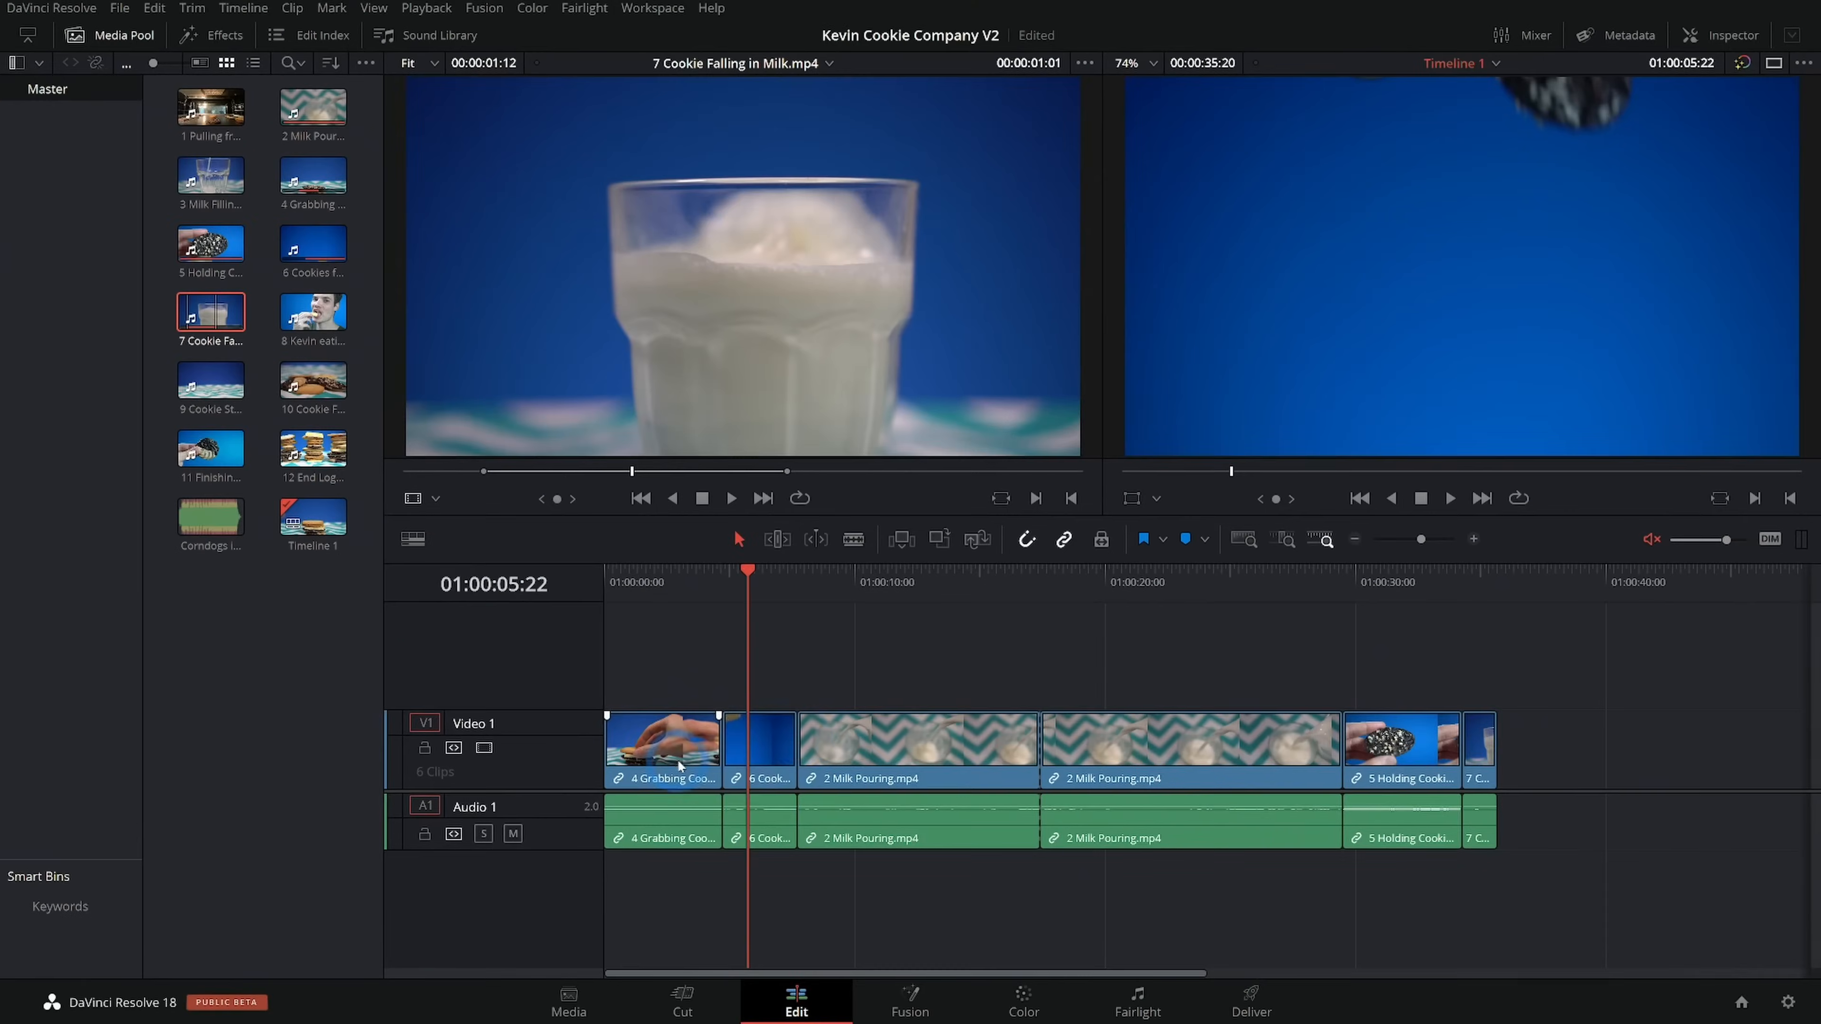
click(804, 636)
Move the first 2 Milk Pouring.mp4 piece up to Video 2 at the timeline start and play the overlap
click(839, 752)
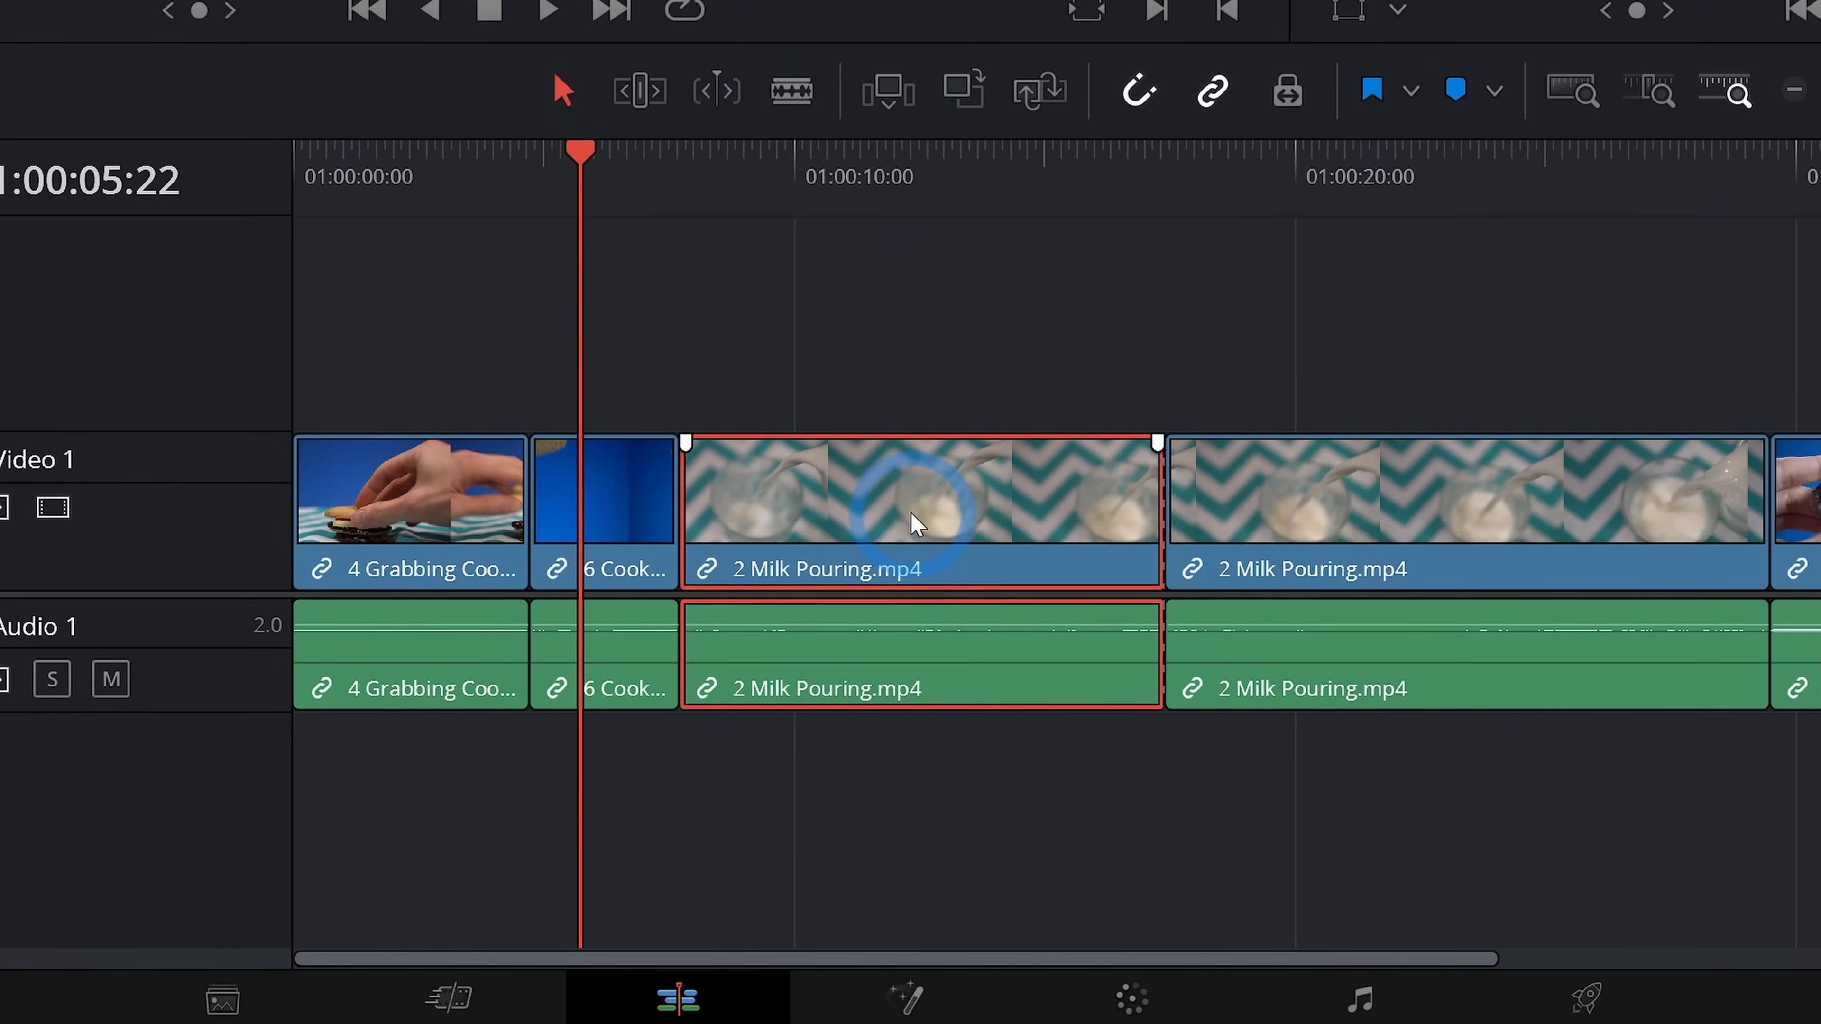
drag(911, 513, 971, 512)
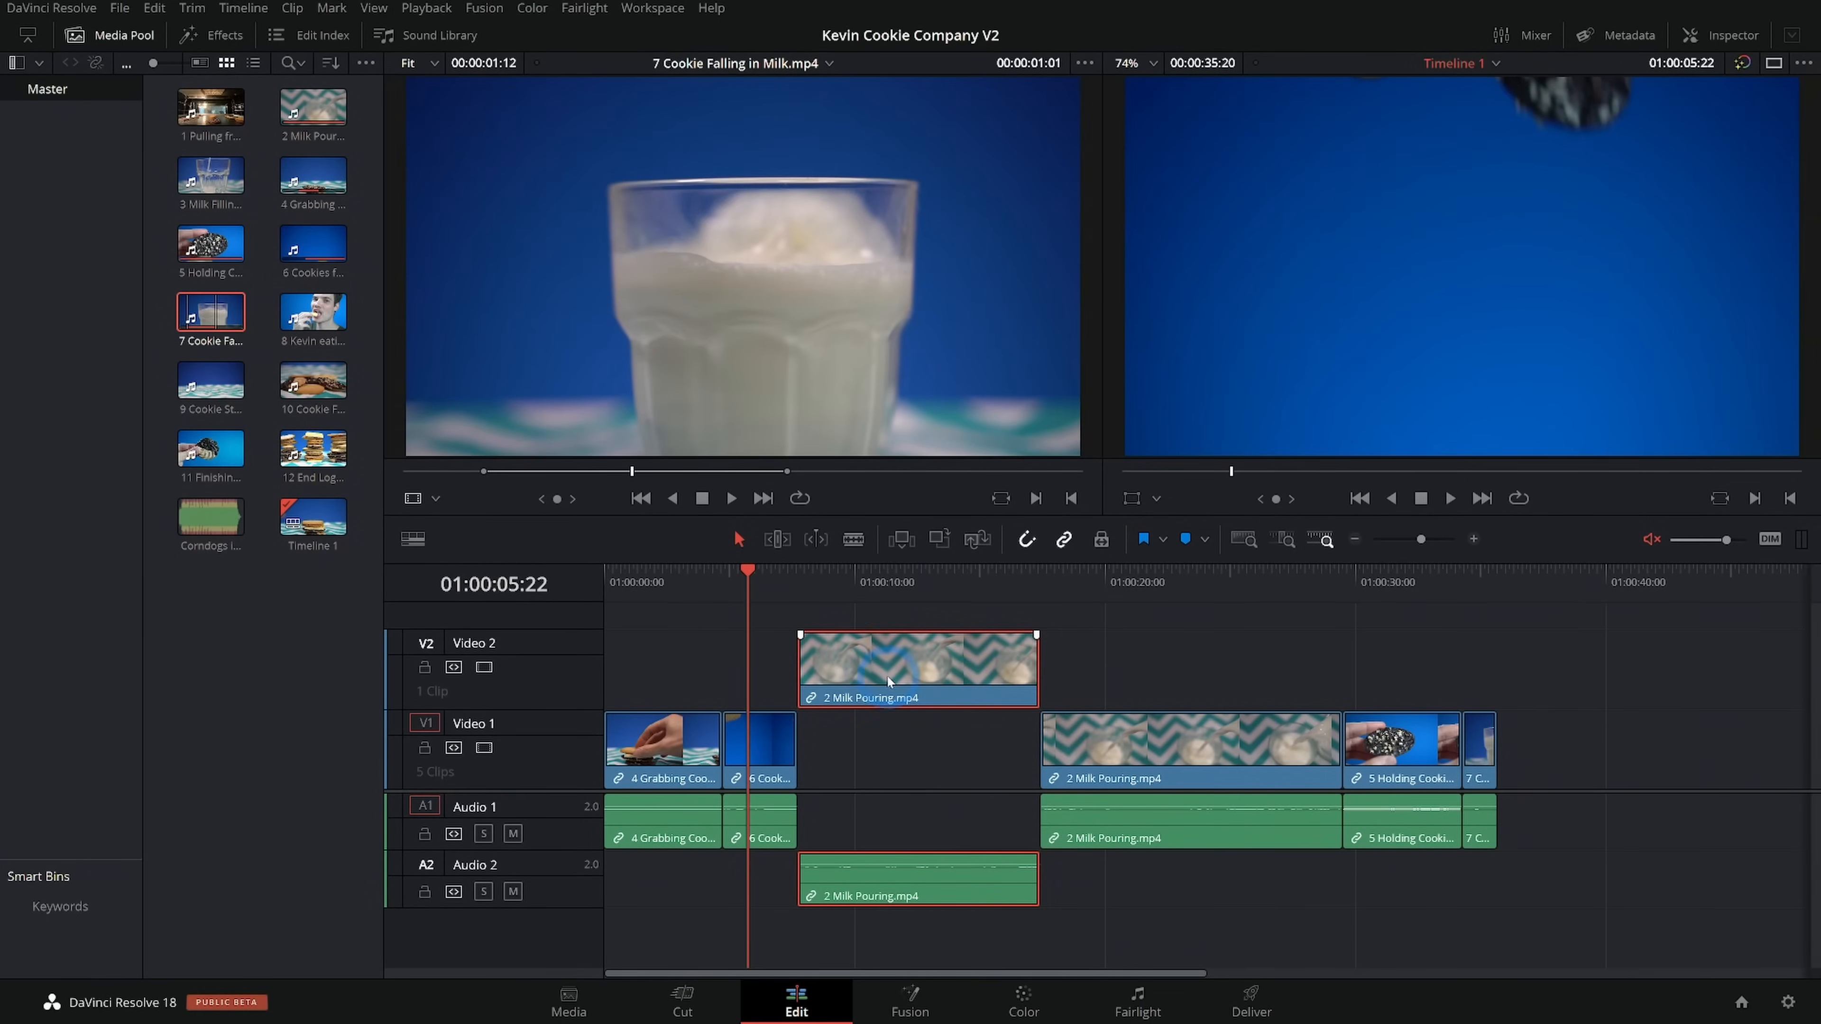
drag(886, 675, 705, 678)
click(1063, 576)
drag(711, 581, 640, 671)
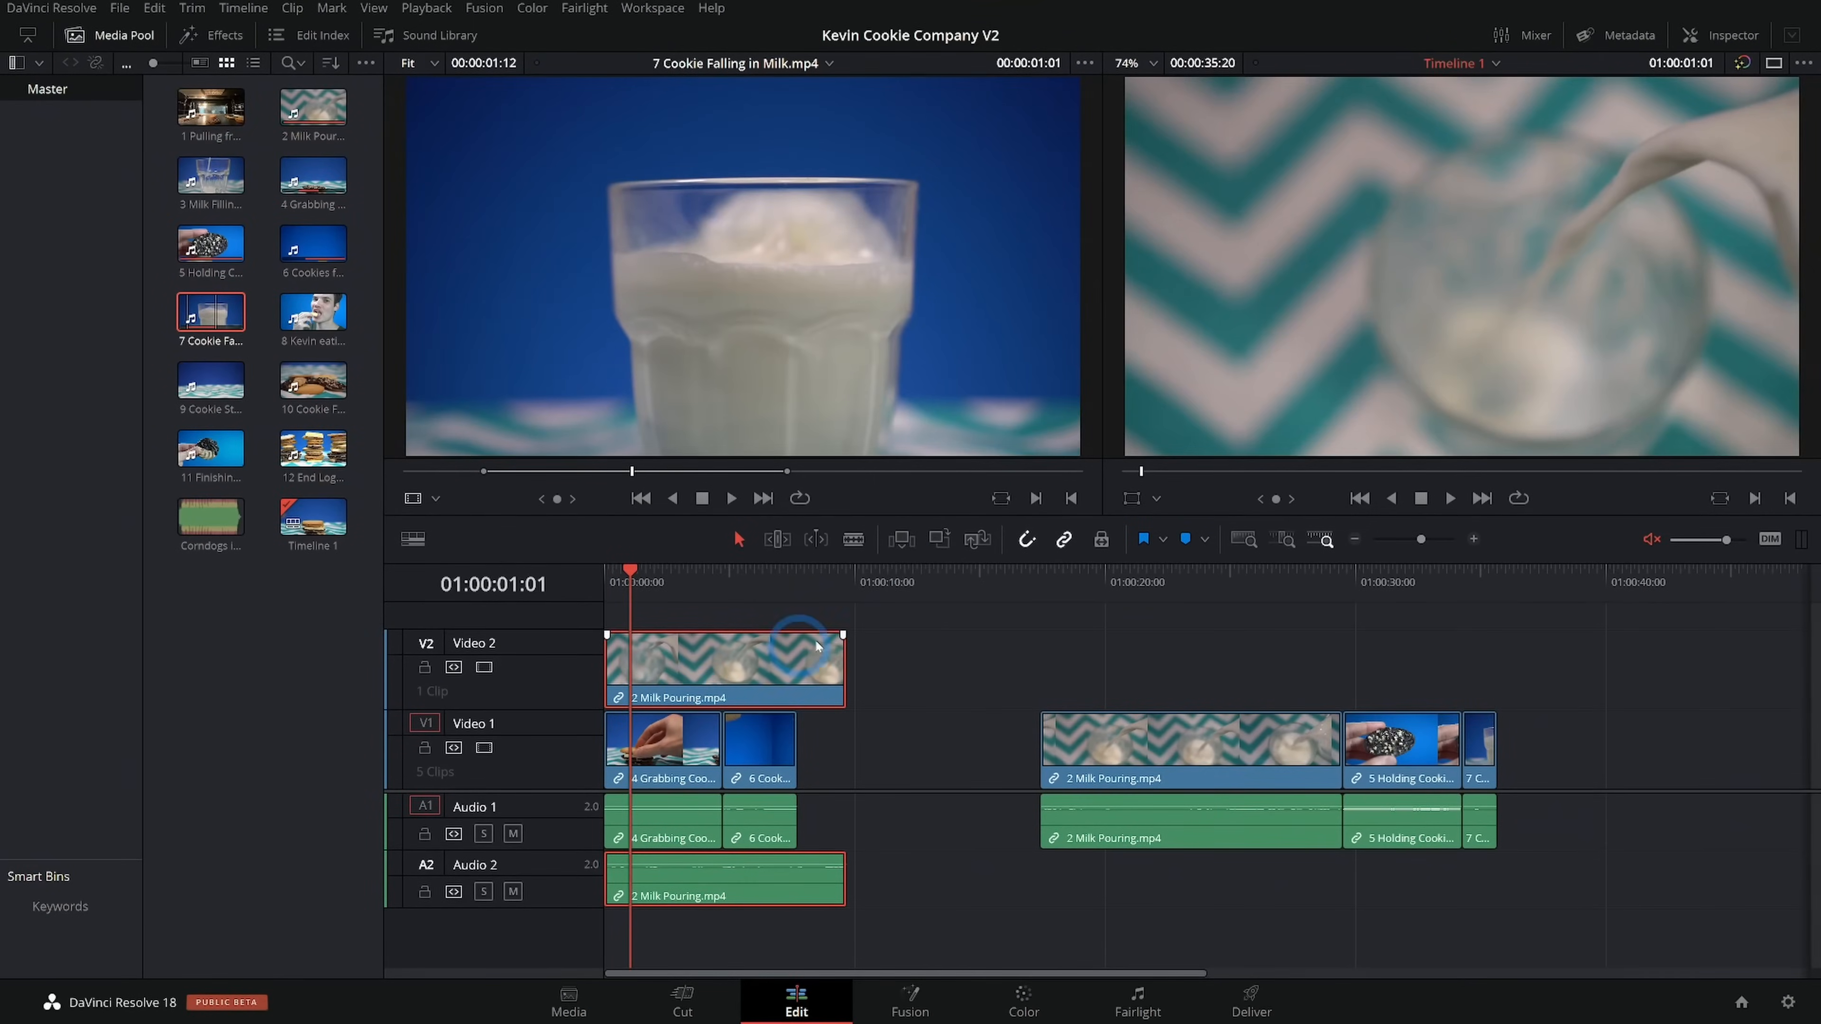
key(space)
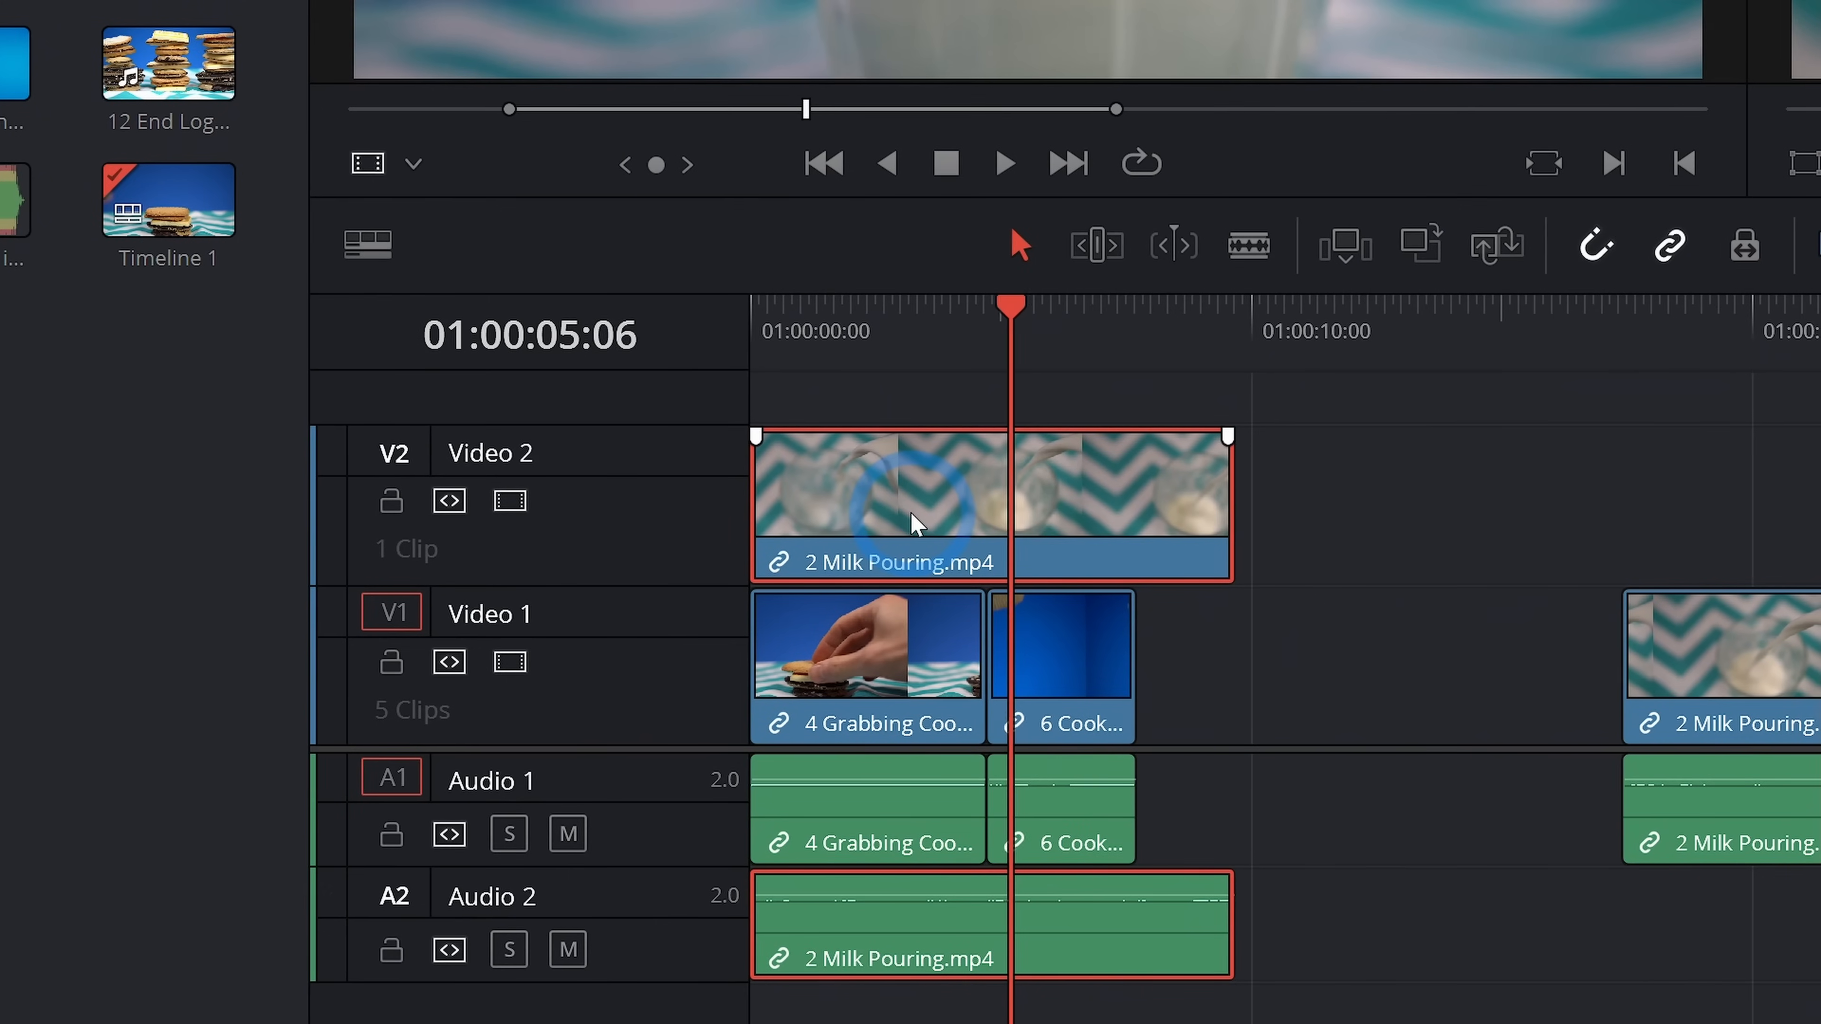
Shift 2 Milk Pouring.mp4 on Video 2 about 3.5 seconds later and play the timeline from before it
drag(916, 523, 1094, 524)
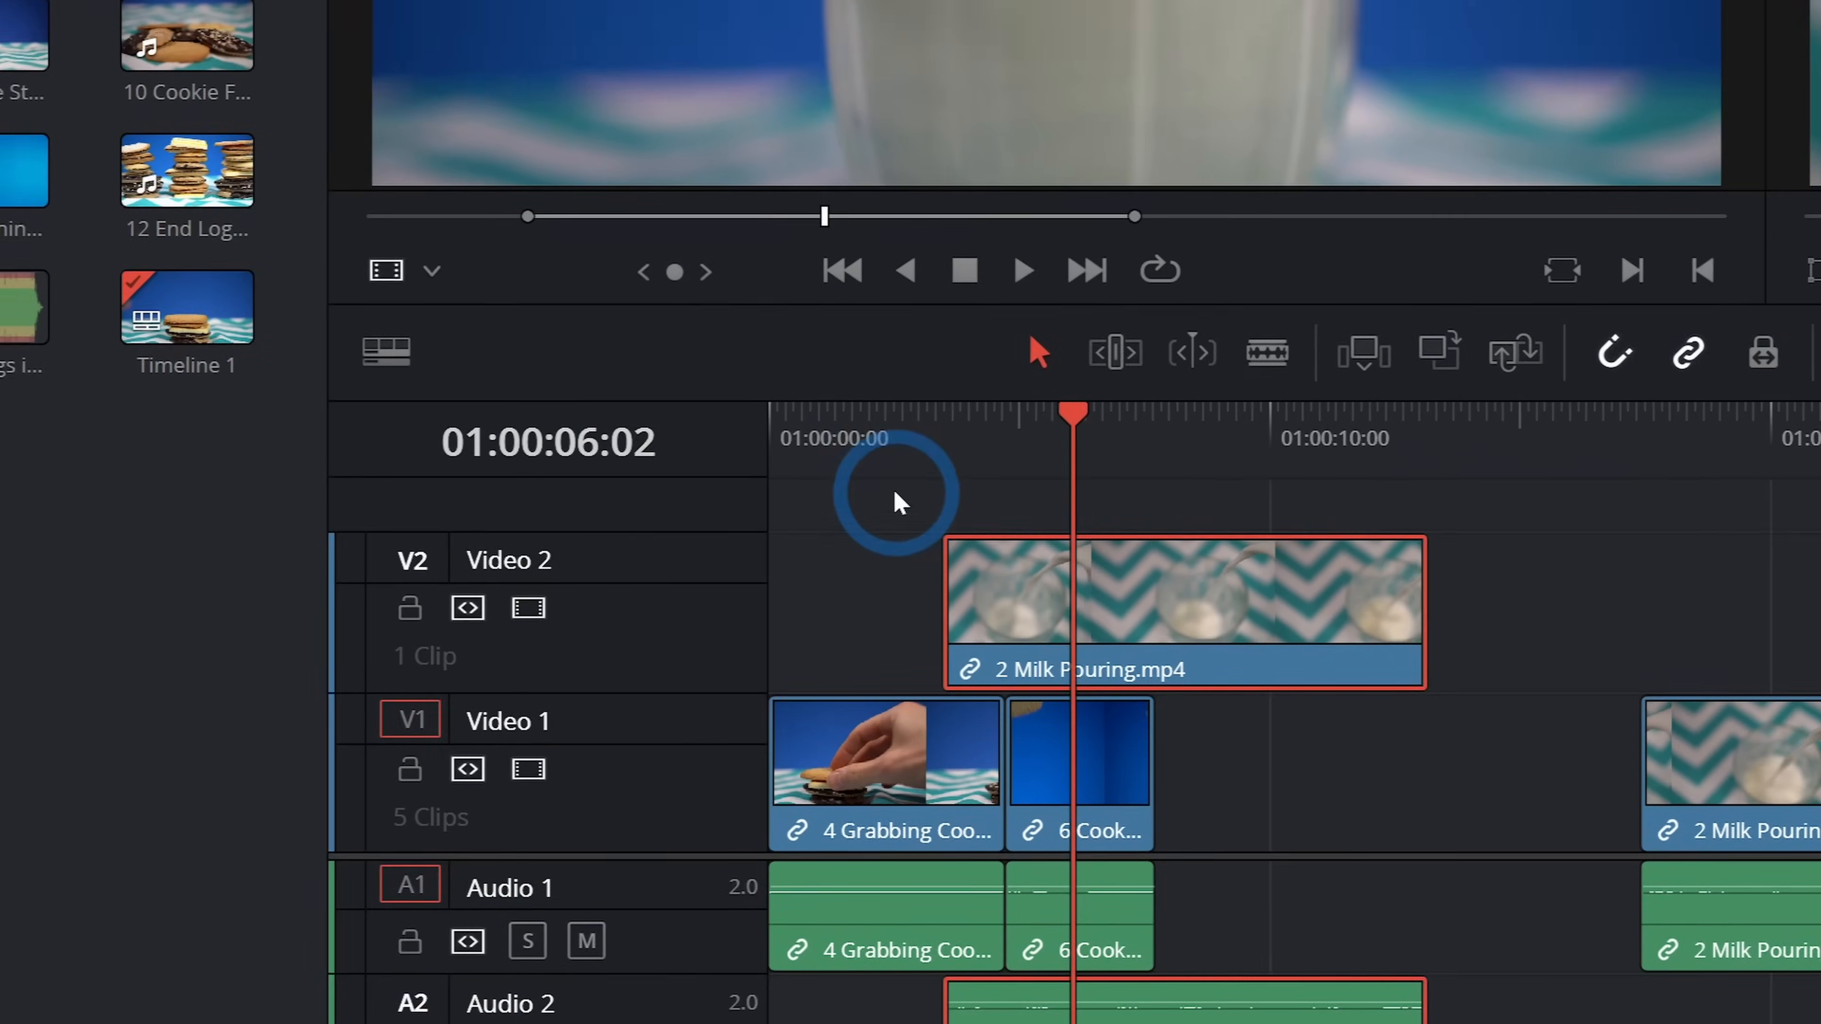
click(860, 416)
key(space)
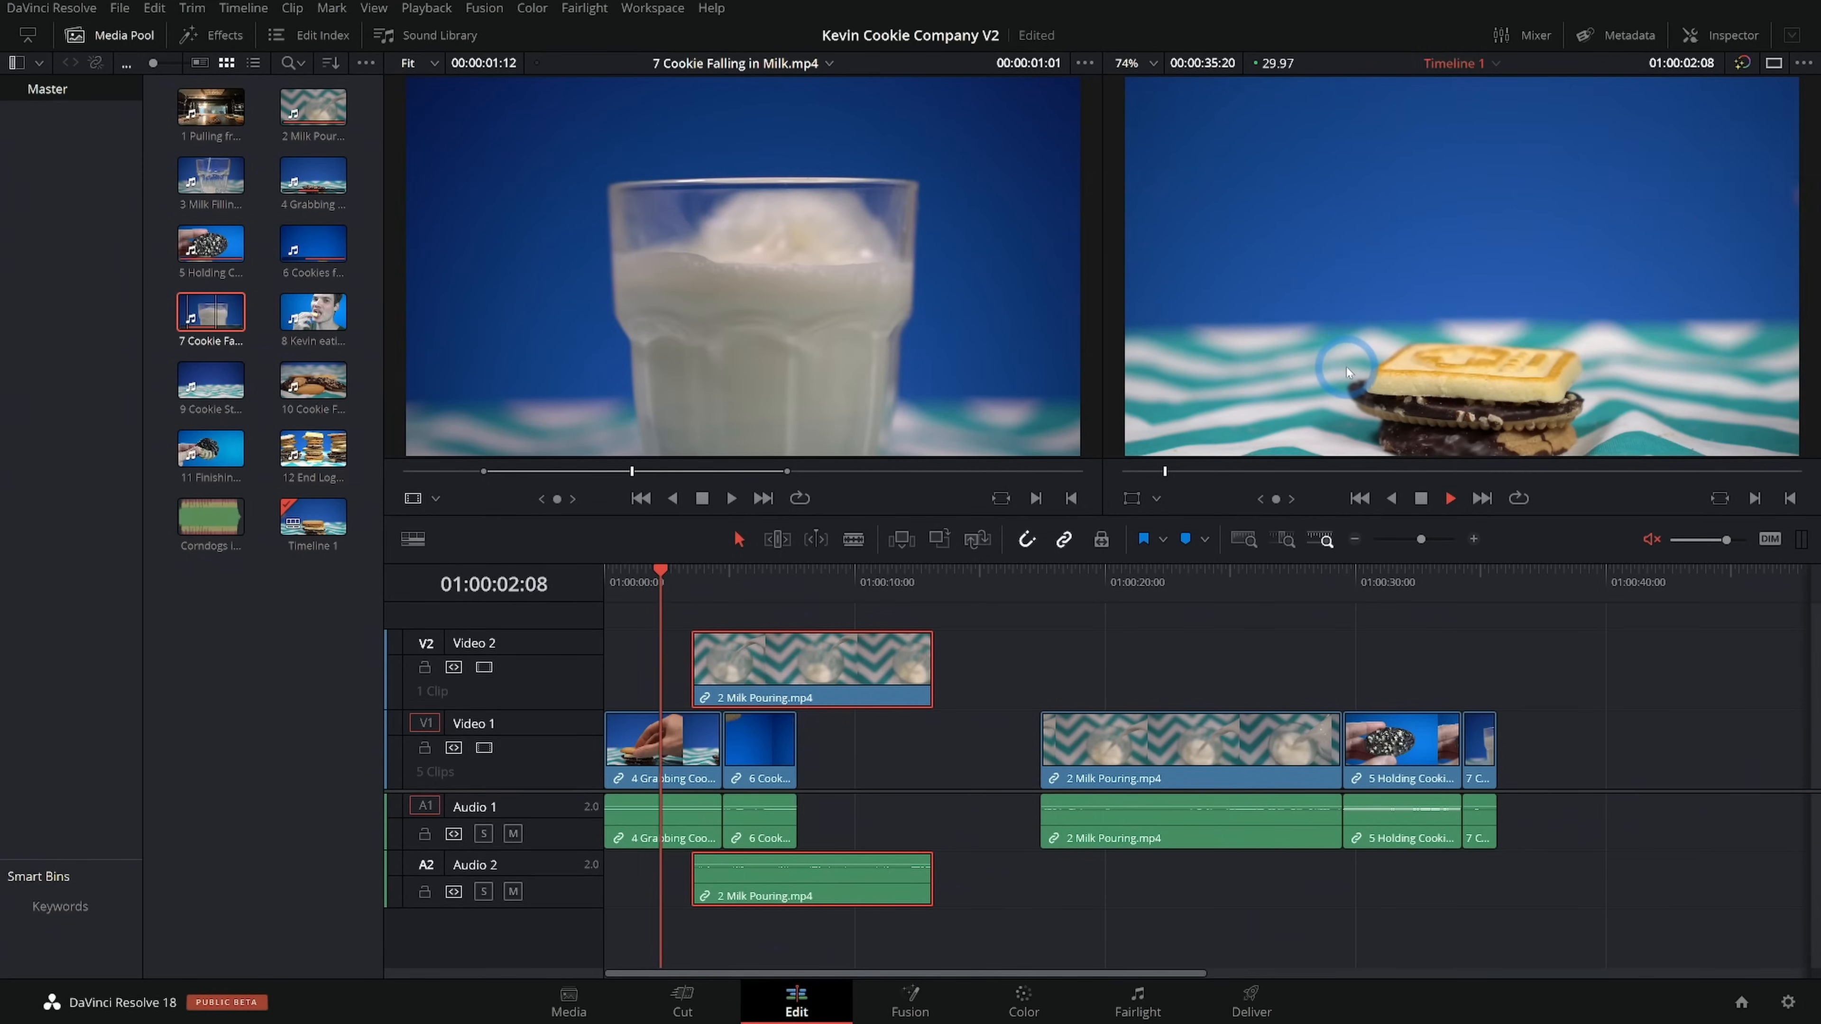
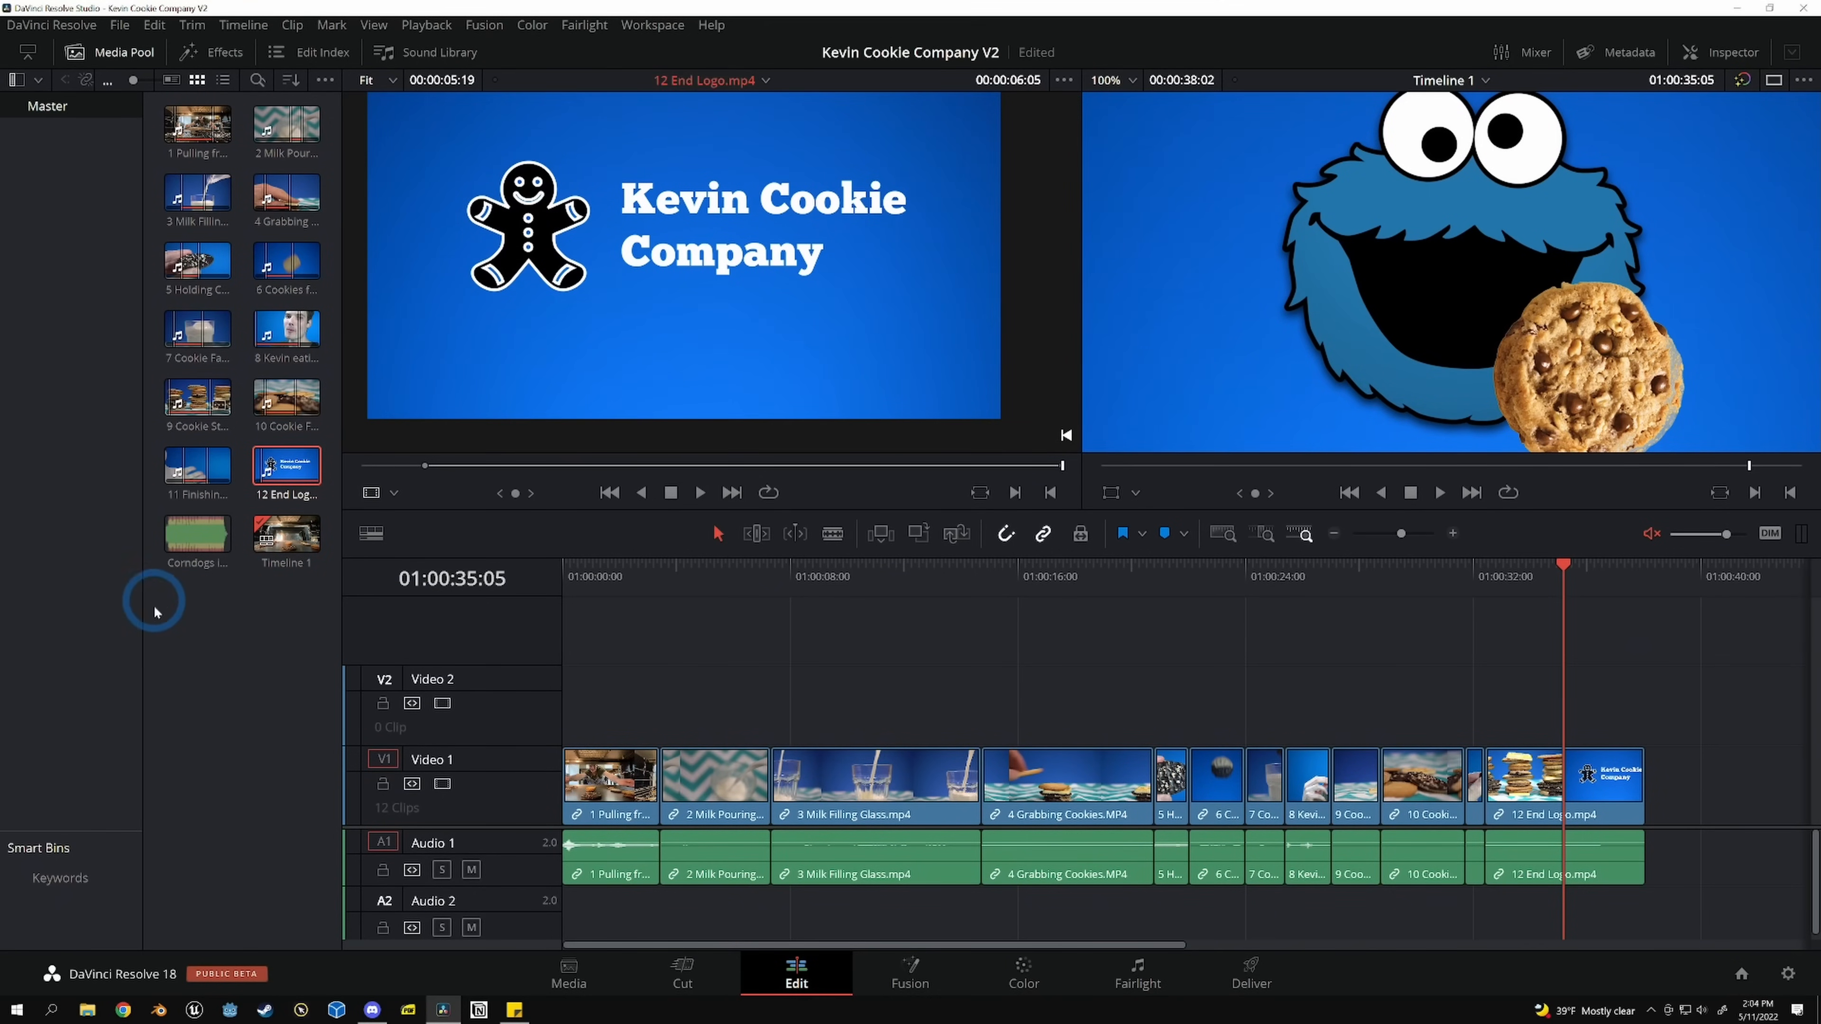
Place Corndogs in Santa Monica - The Great North Sound Society.mp3 on Audio 2 from the timeline start and scrub its source to 00:00:27:25
click(193, 536)
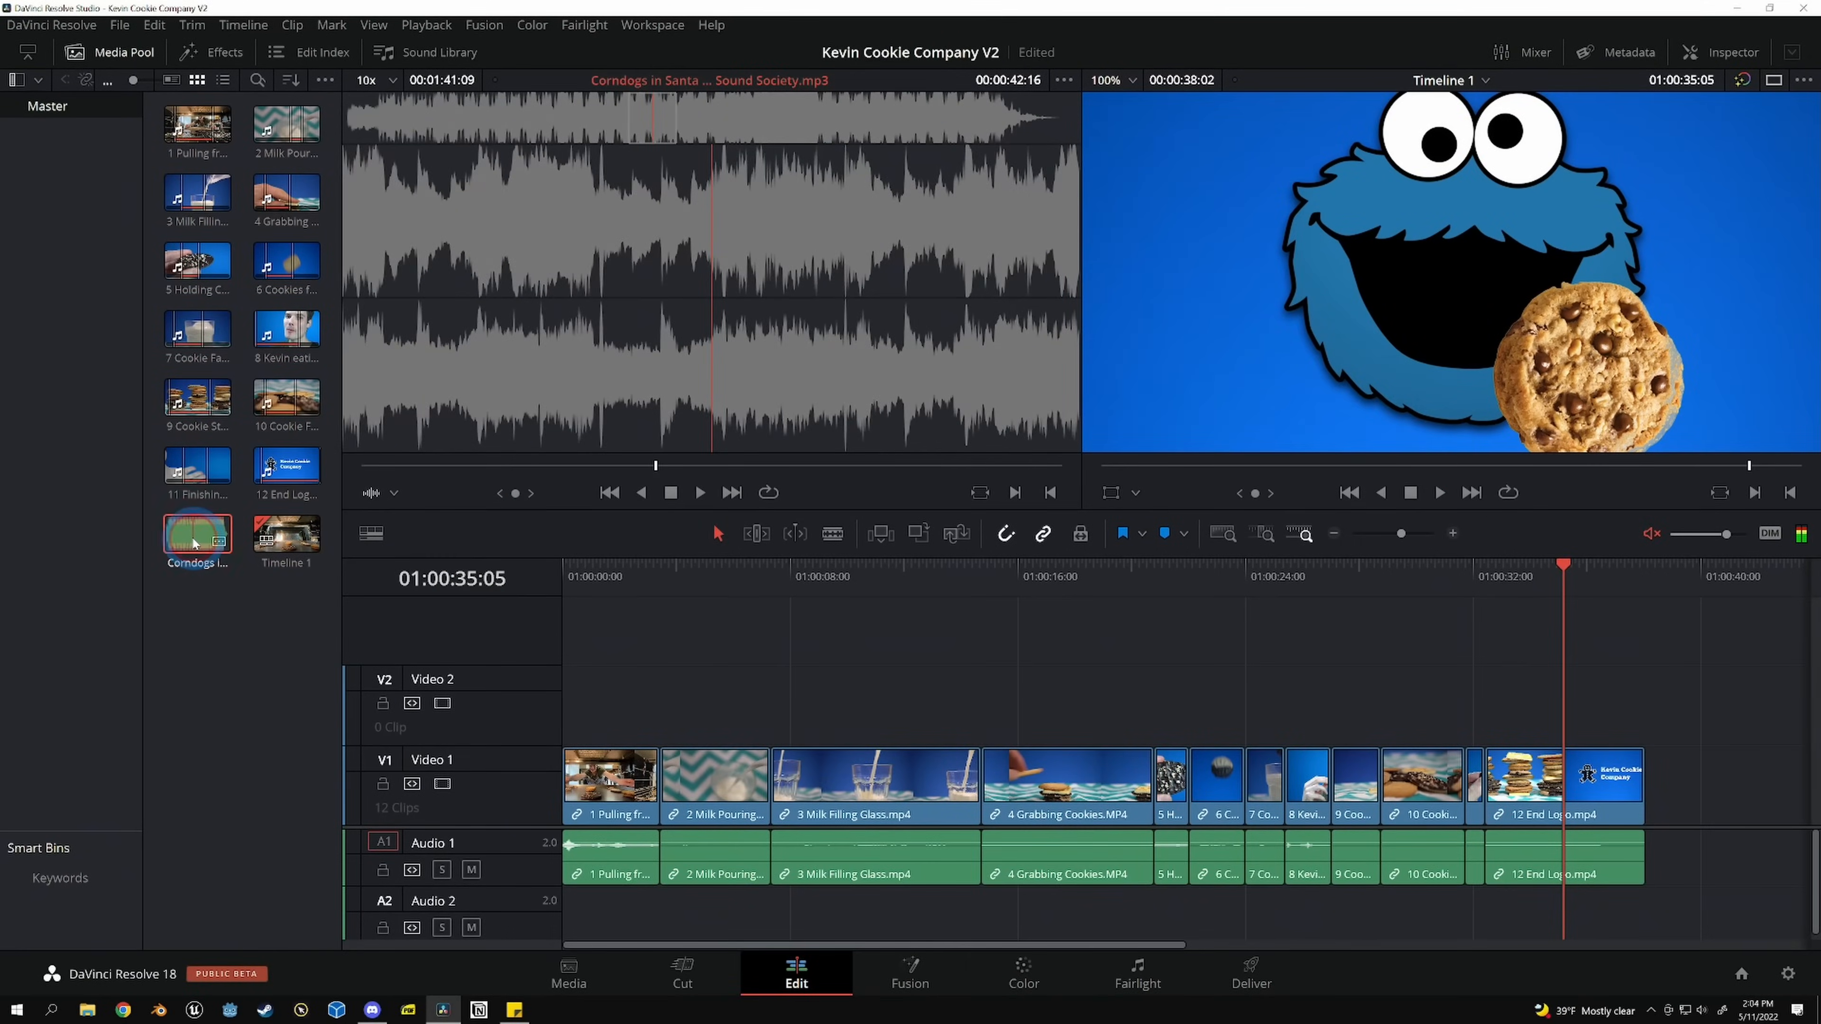
double_click(193, 540)
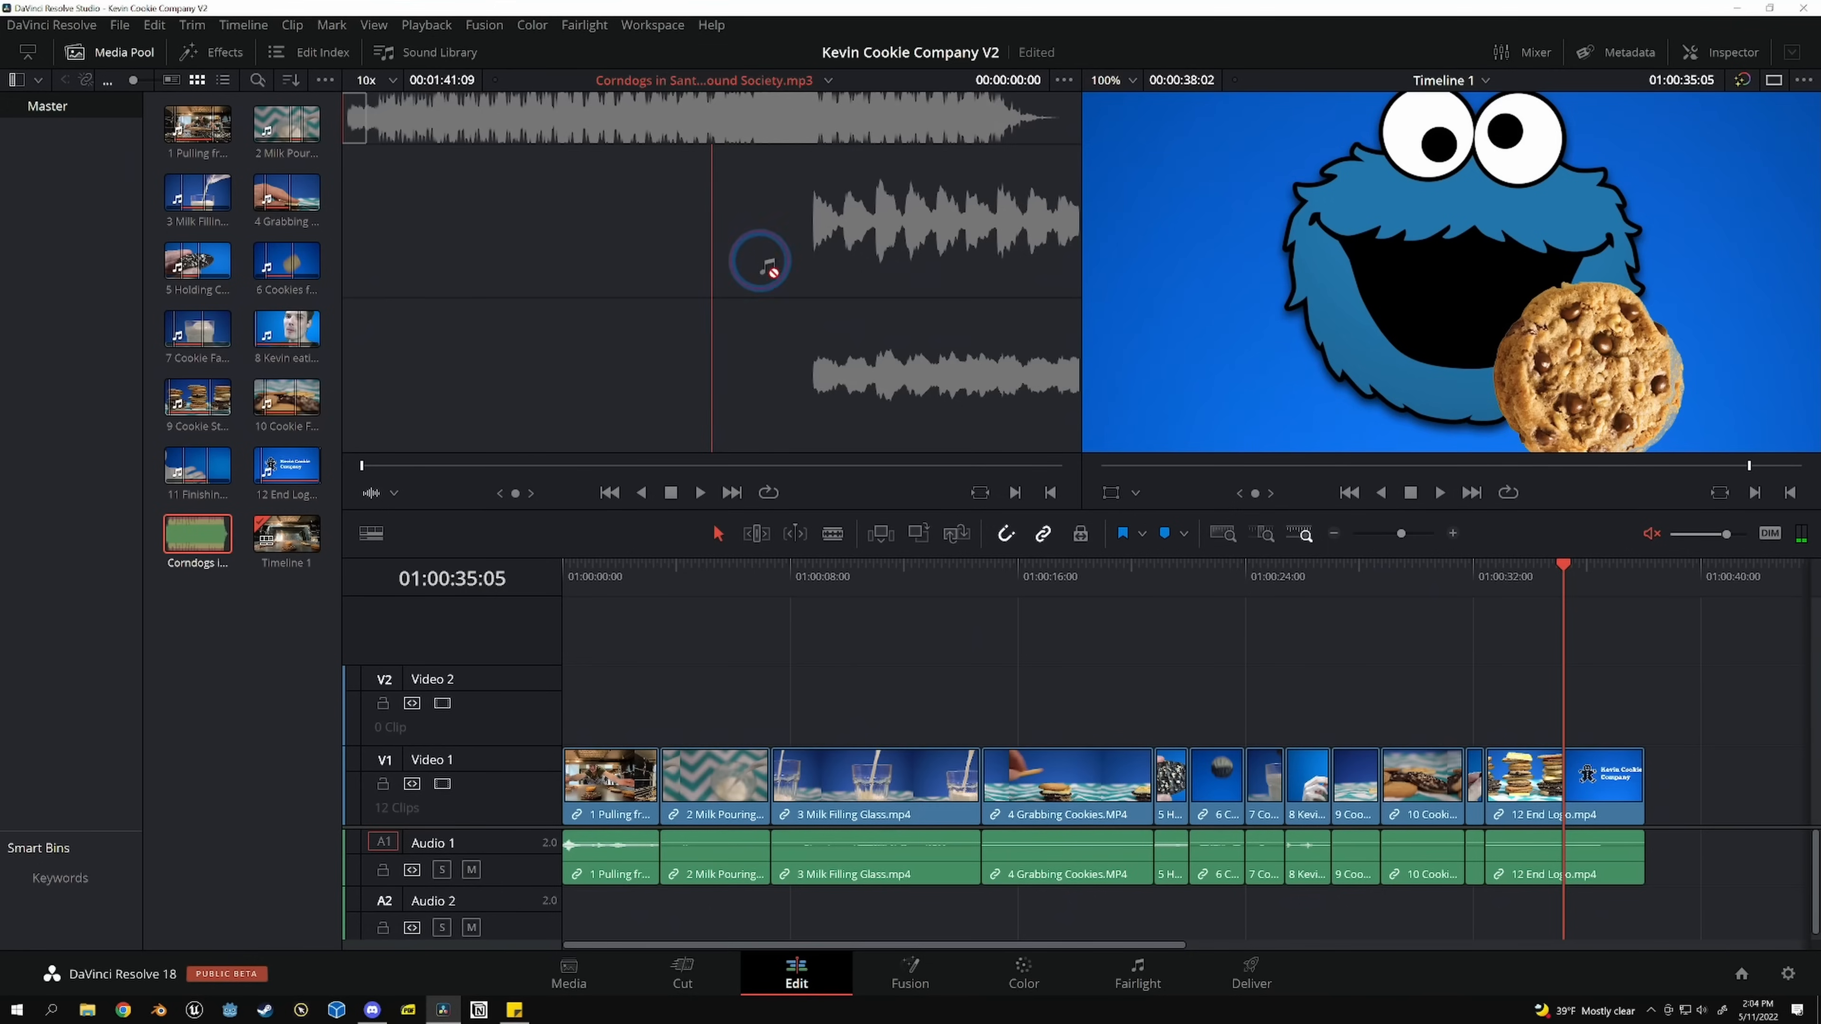
drag(778, 326, 569, 925)
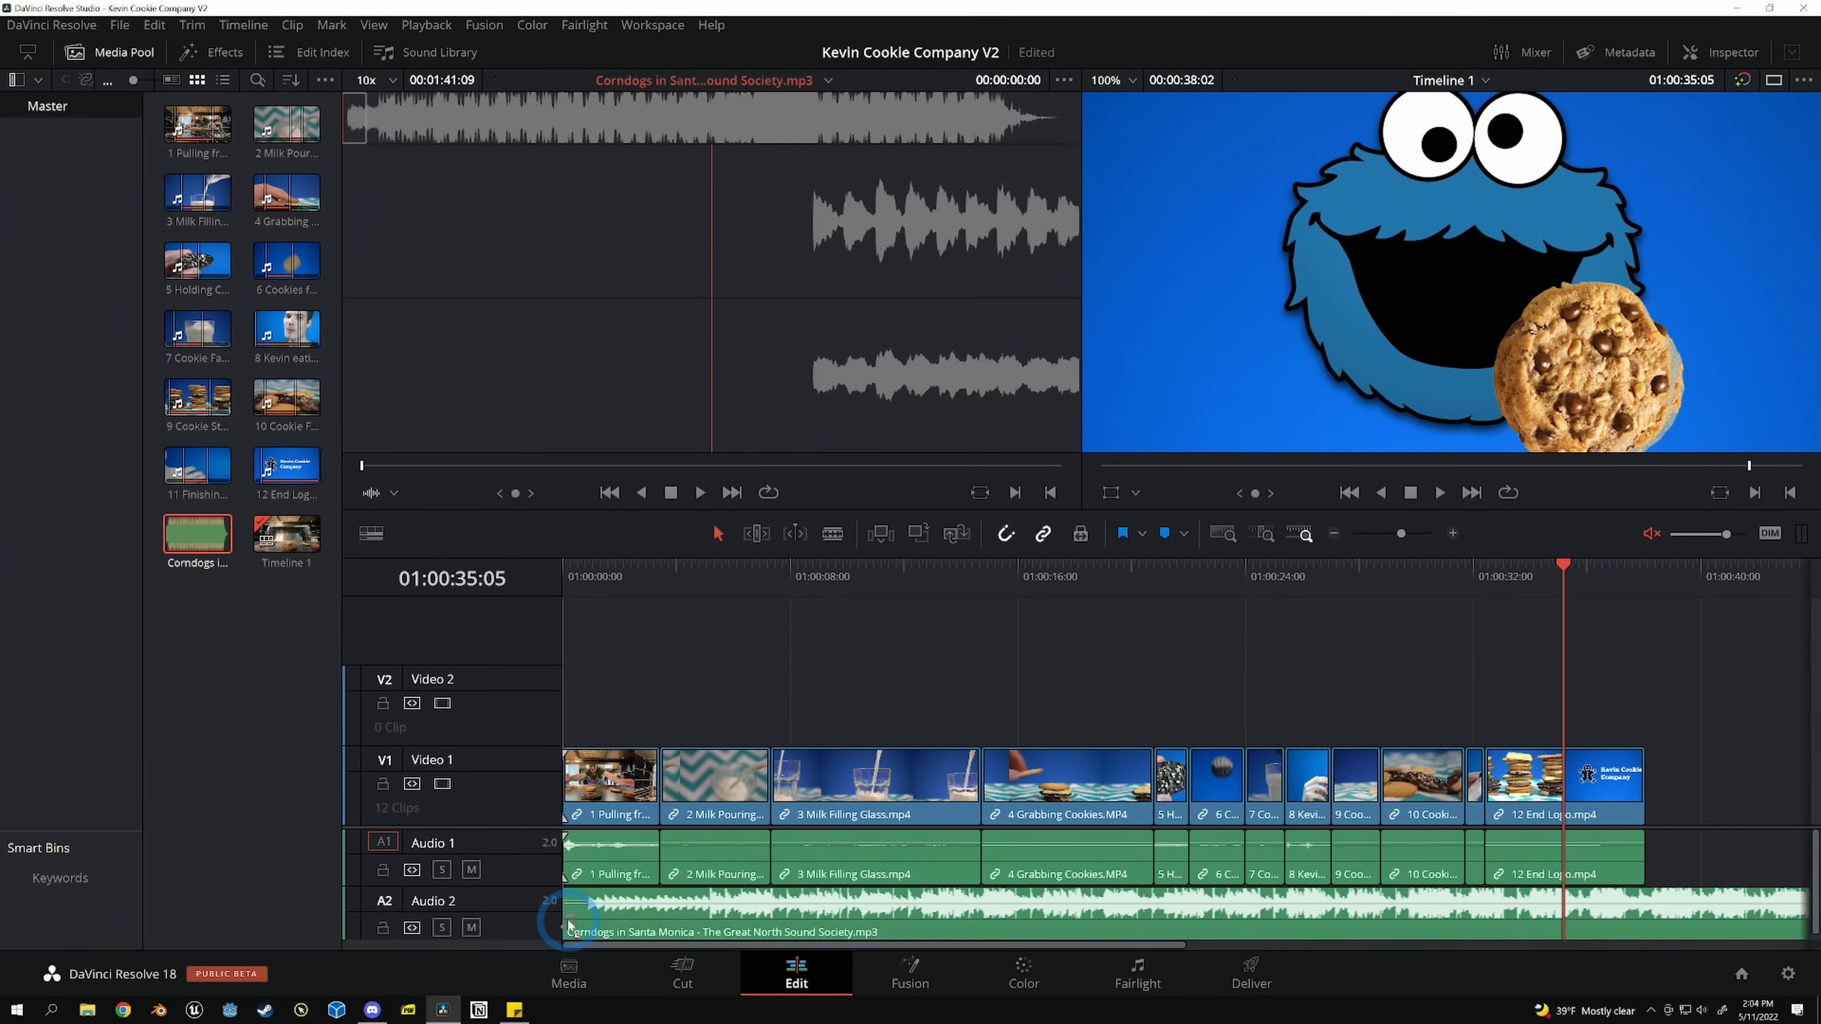
drag(568, 926, 570, 926)
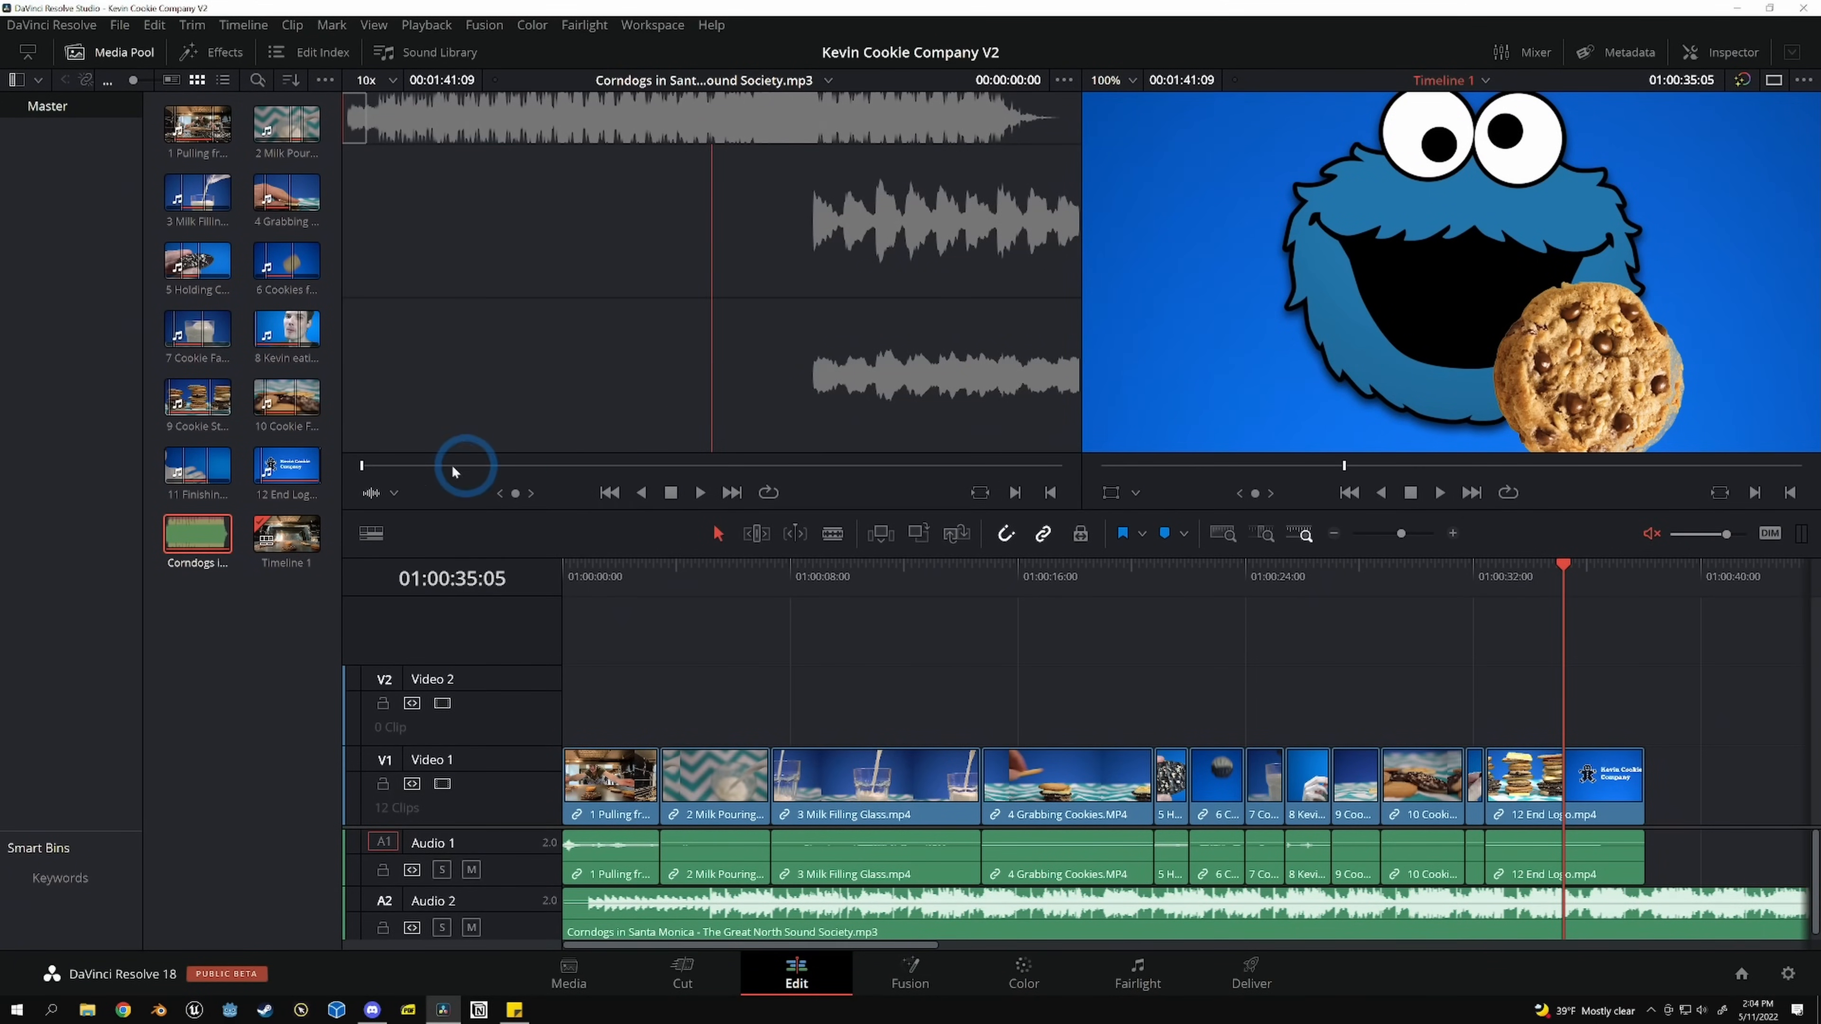
drag(412, 473, 553, 471)
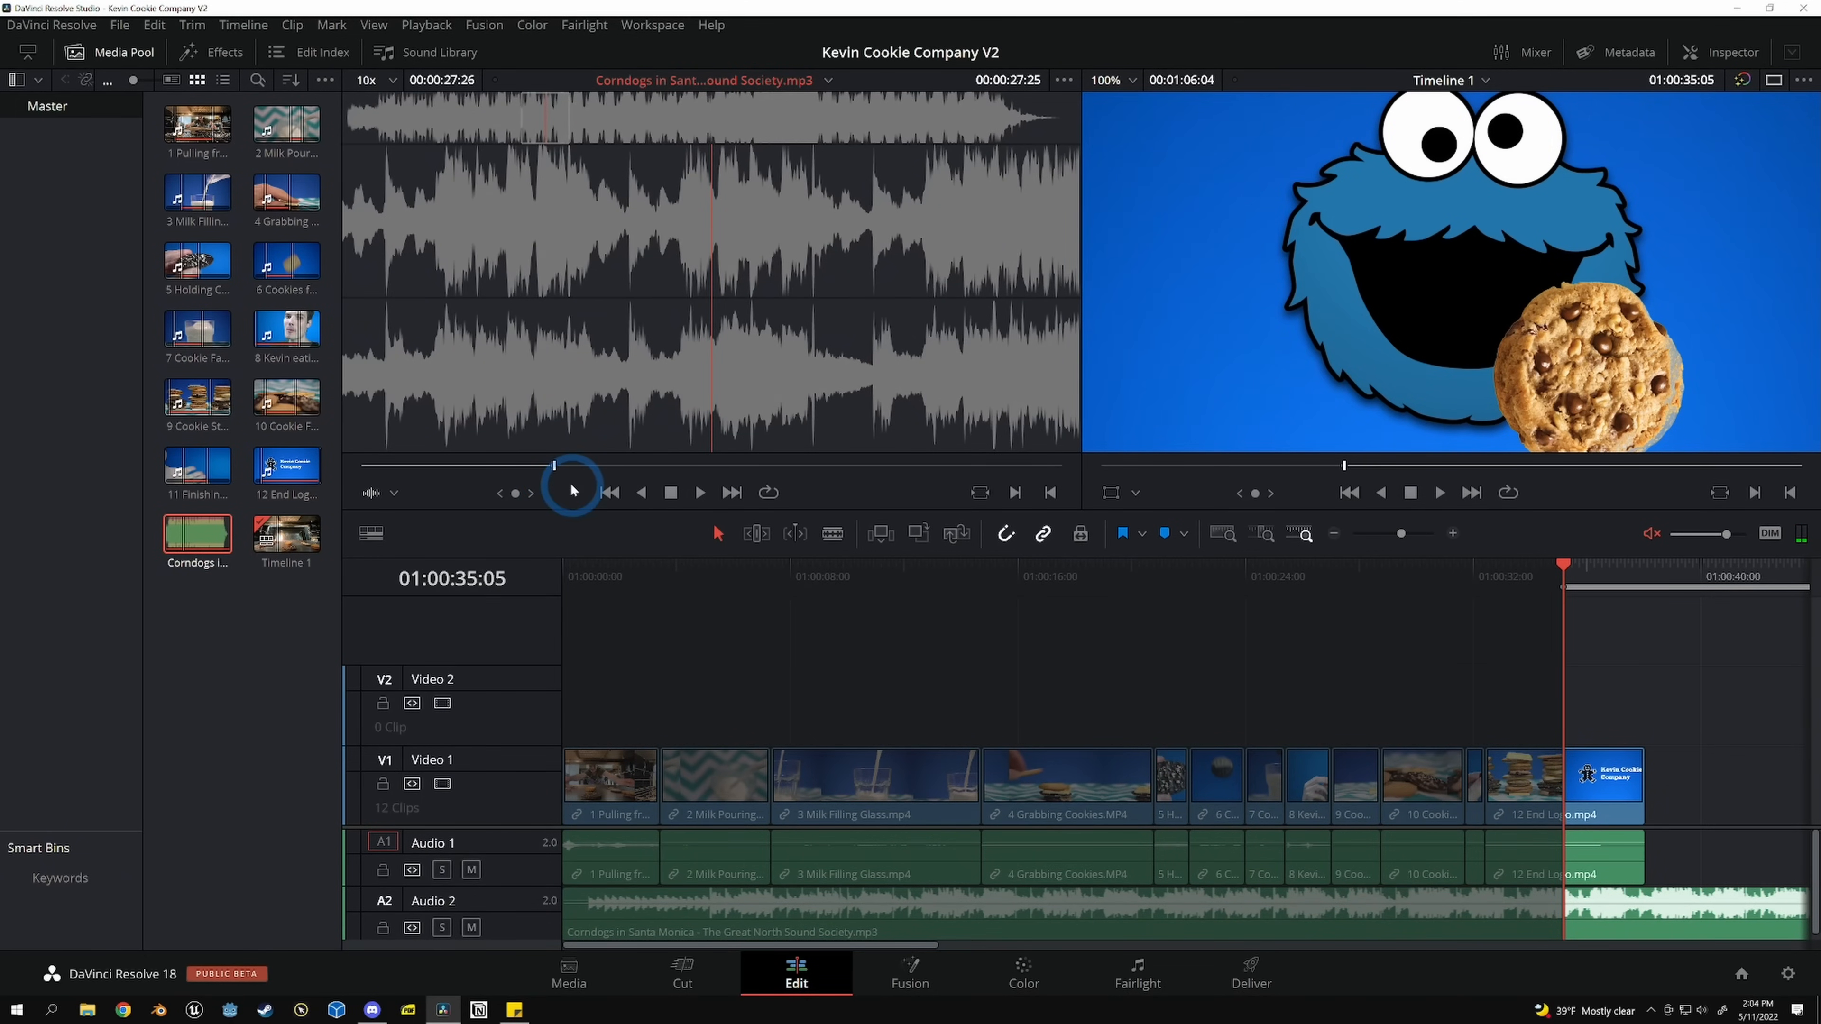
Enlarge the height of the Audio 2 track to make the music waveform taller
click(517, 826)
scroll(524, 716, down, 3)
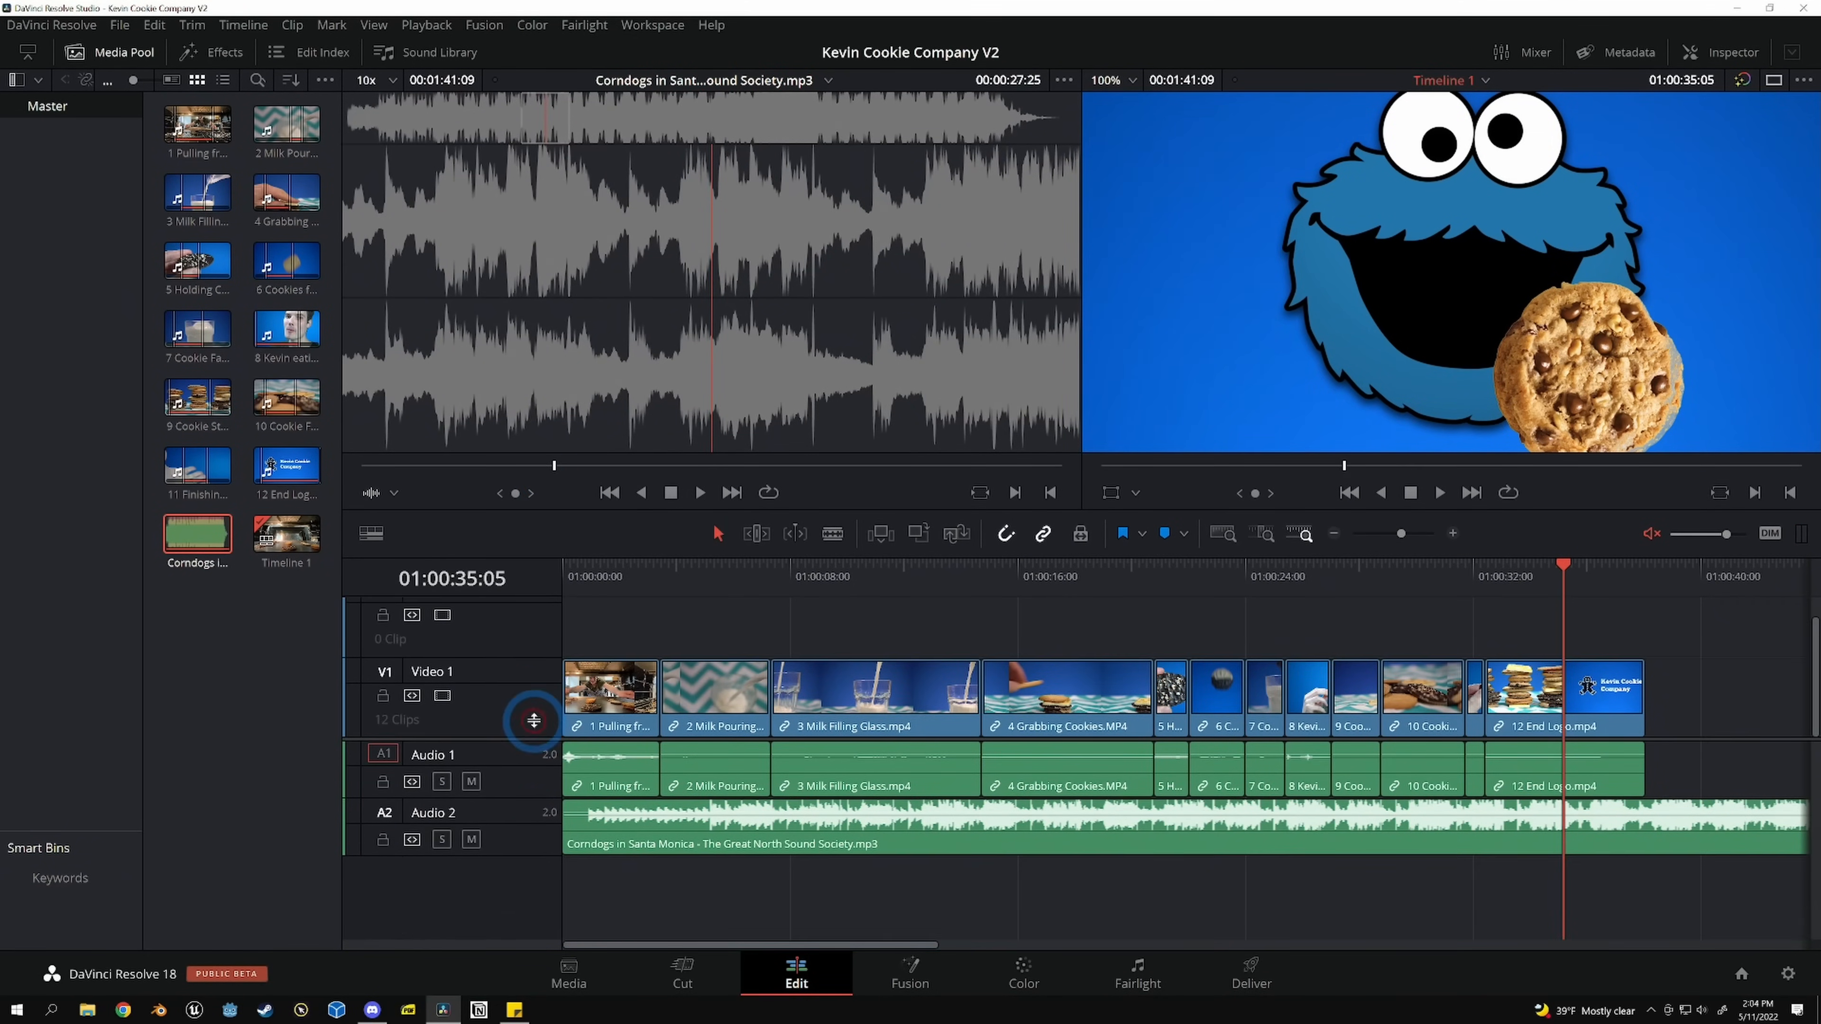
click(867, 838)
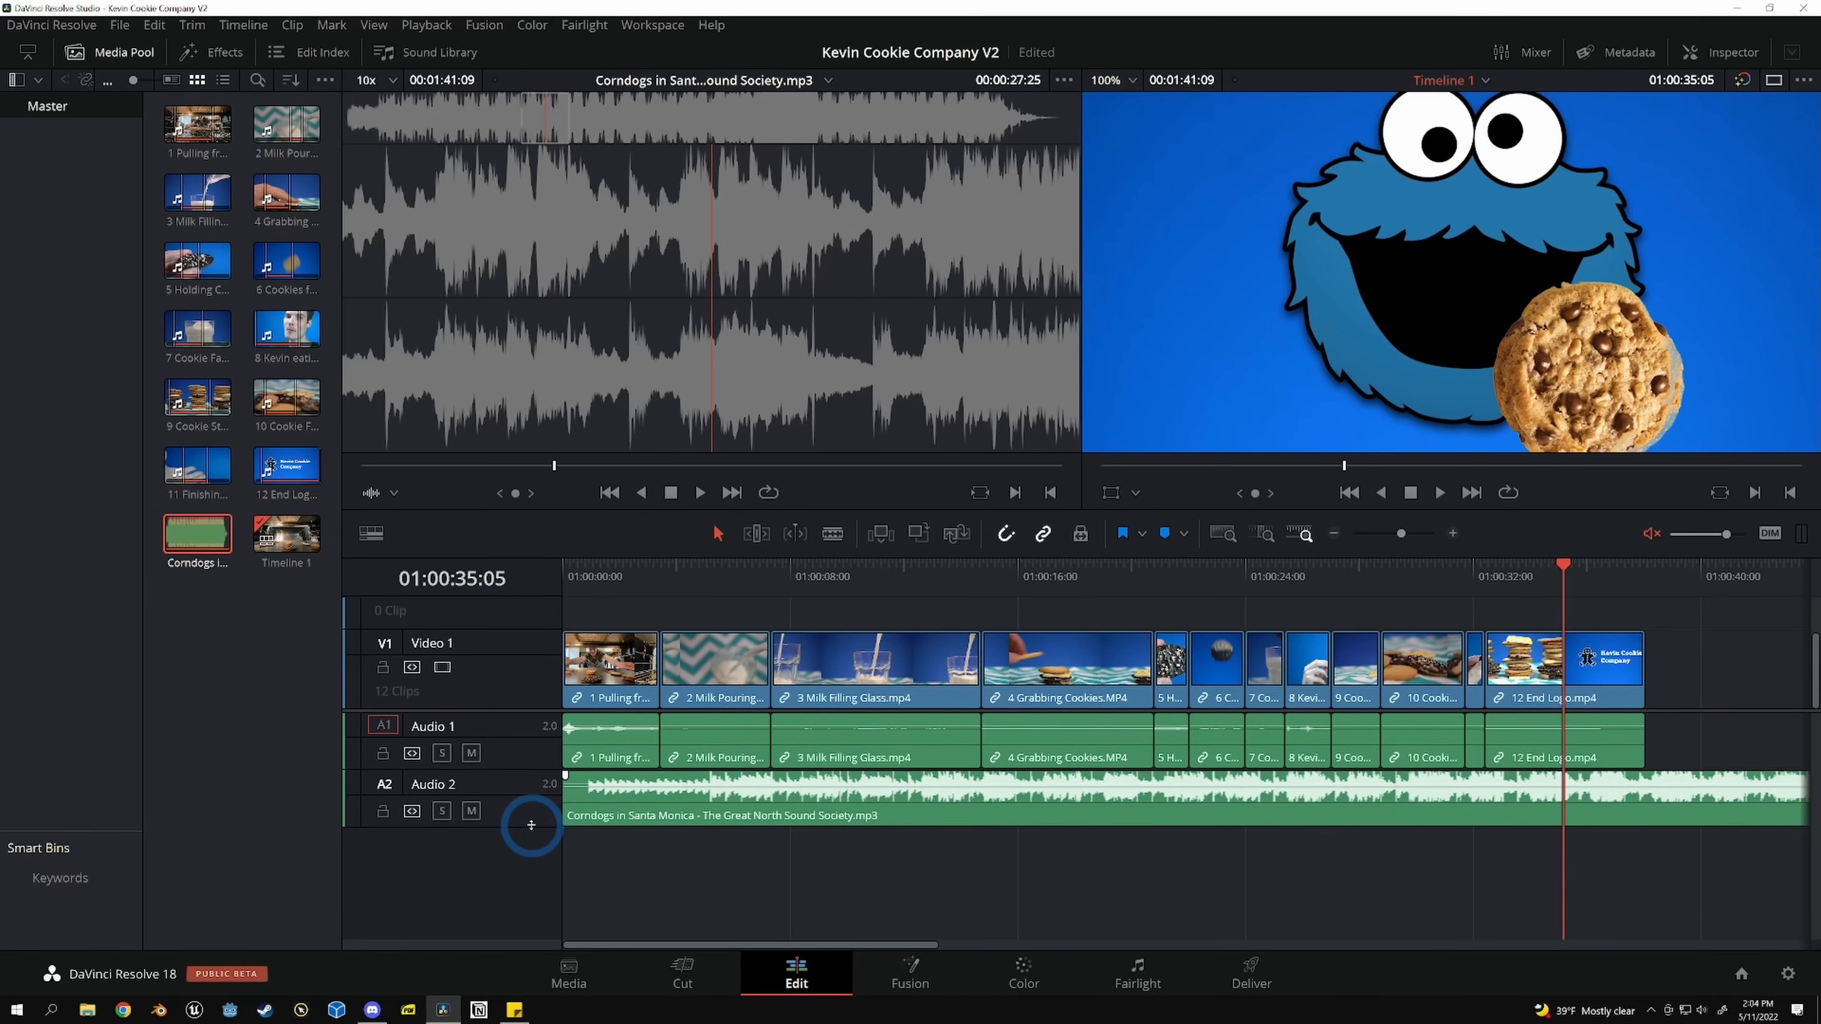
drag(531, 825, 531, 893)
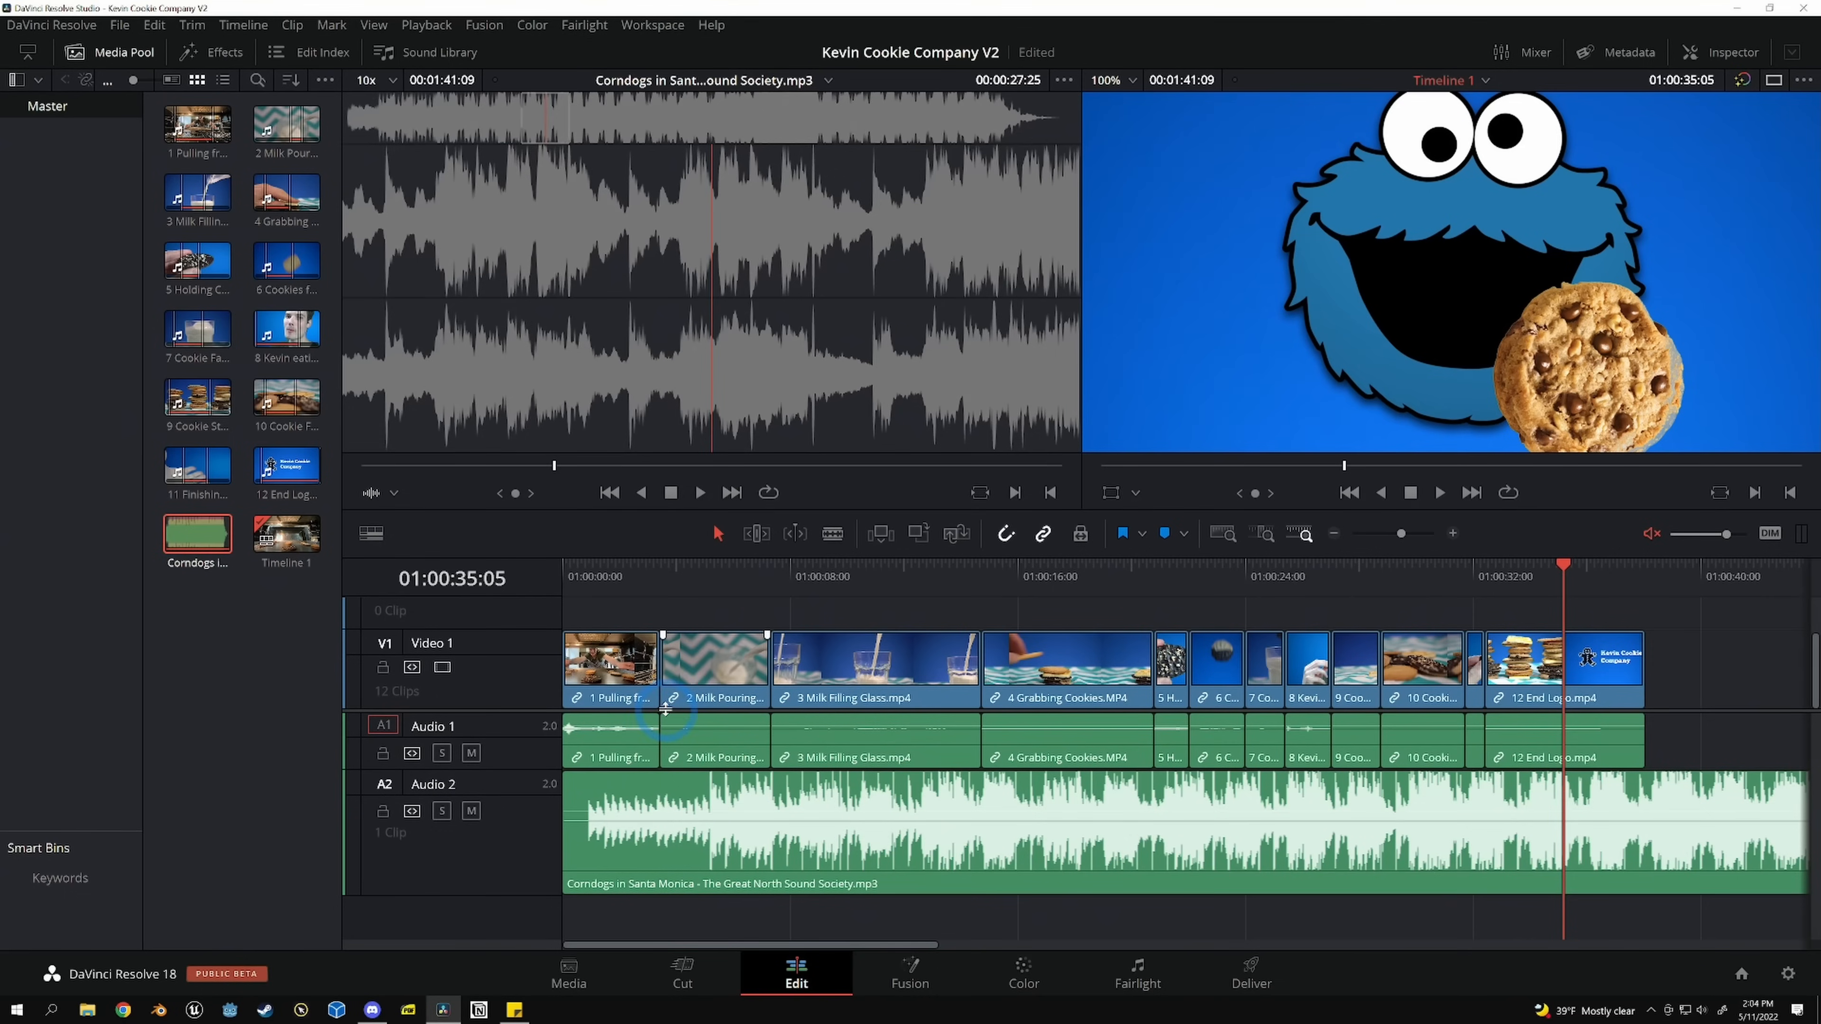
scroll(699, 669, up, 1)
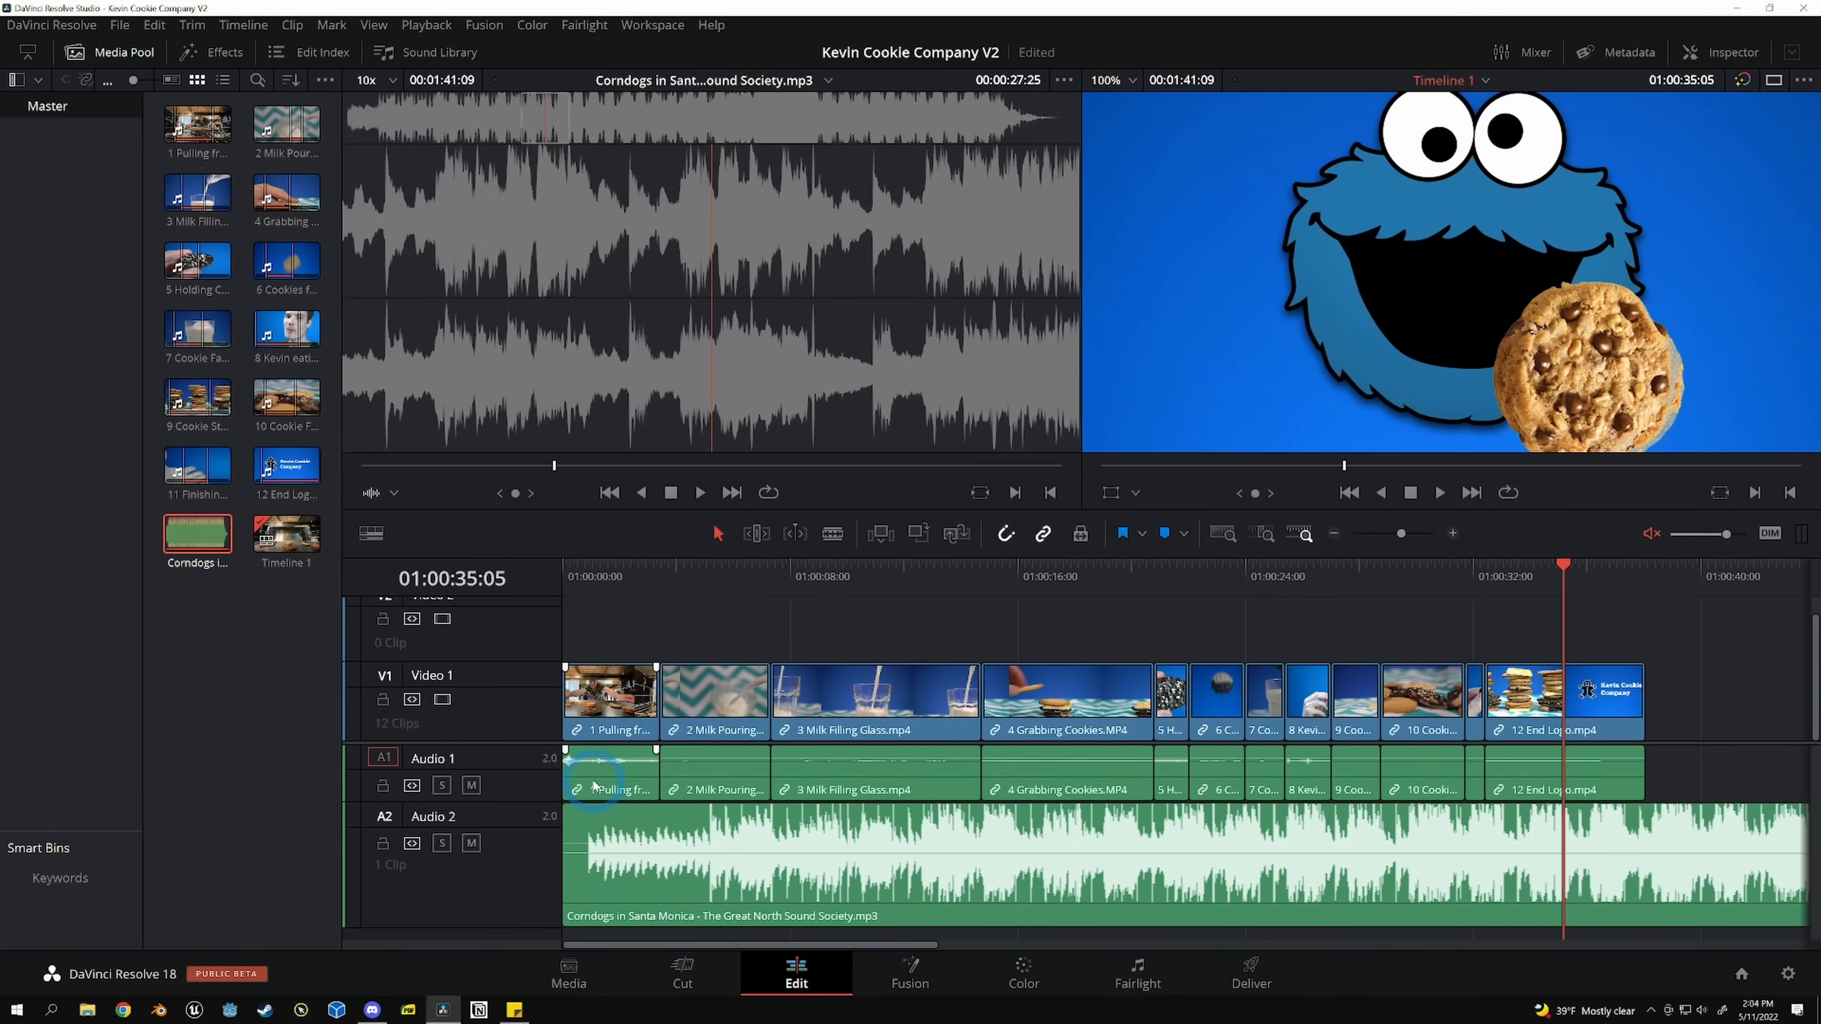
Play the opening of the timeline, mute the Audio 1 track and play the opening again
click(572, 584)
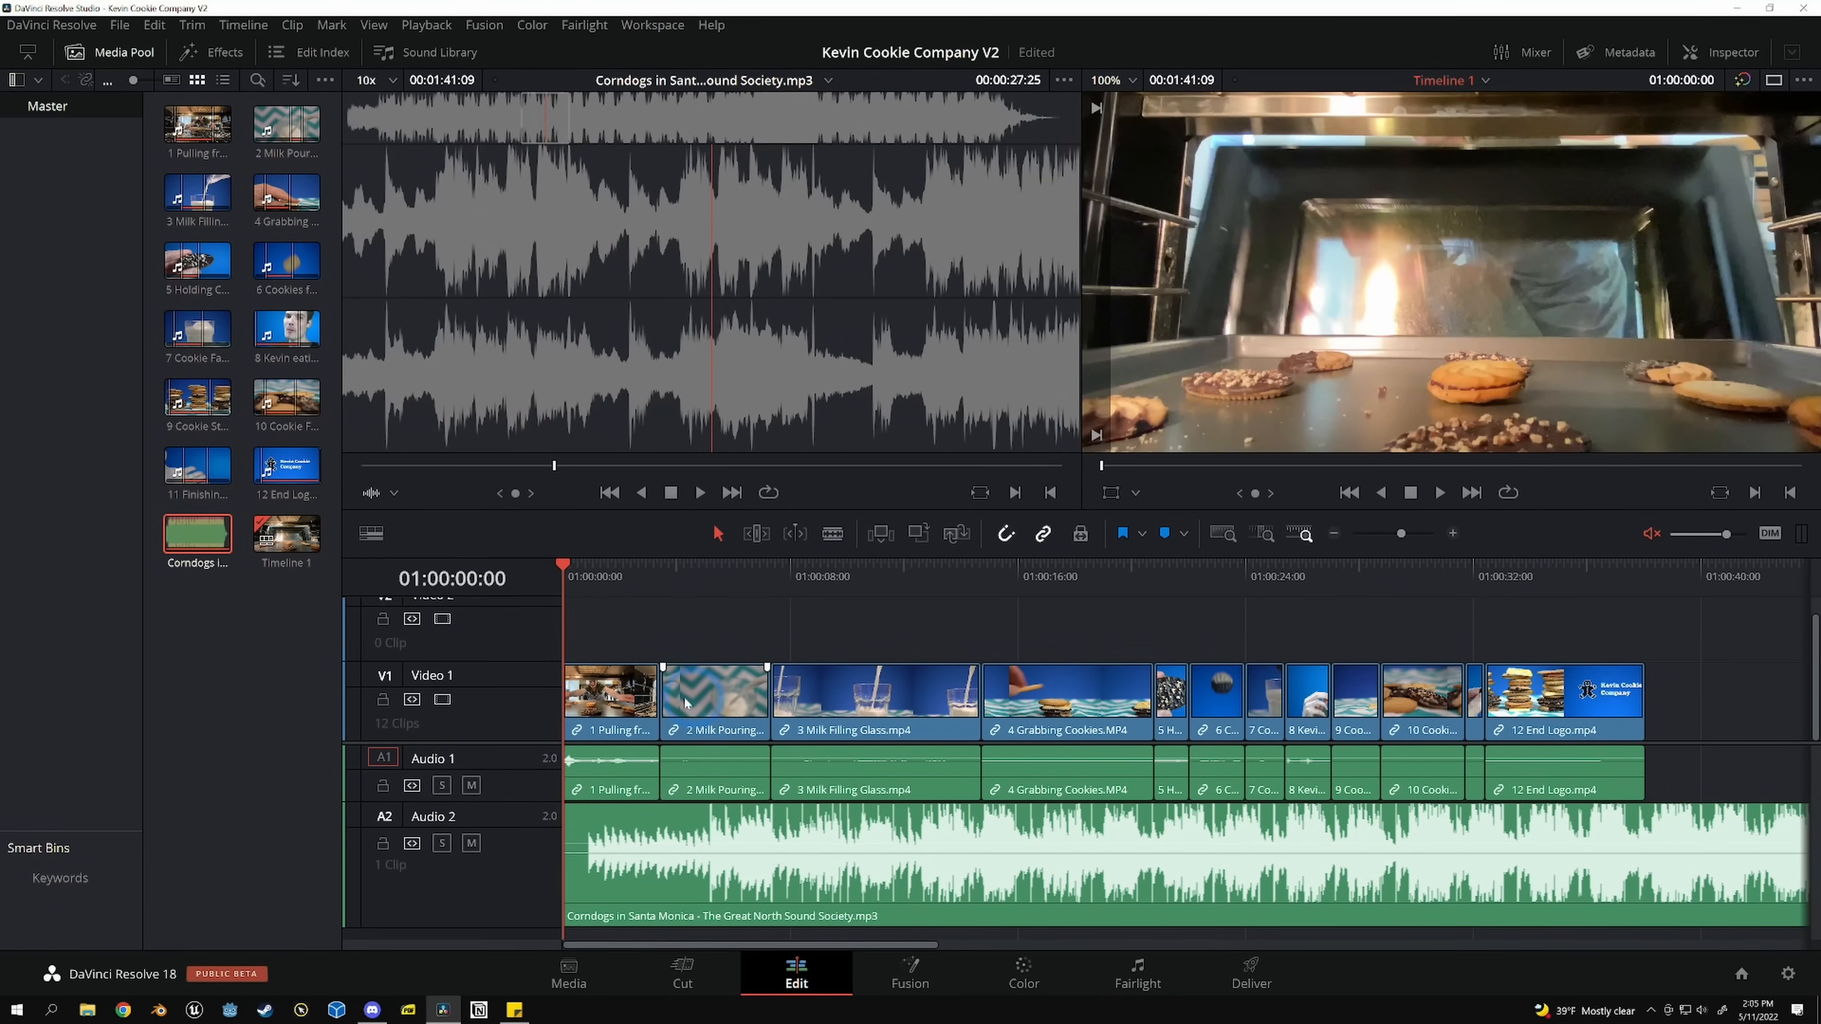
key(space)
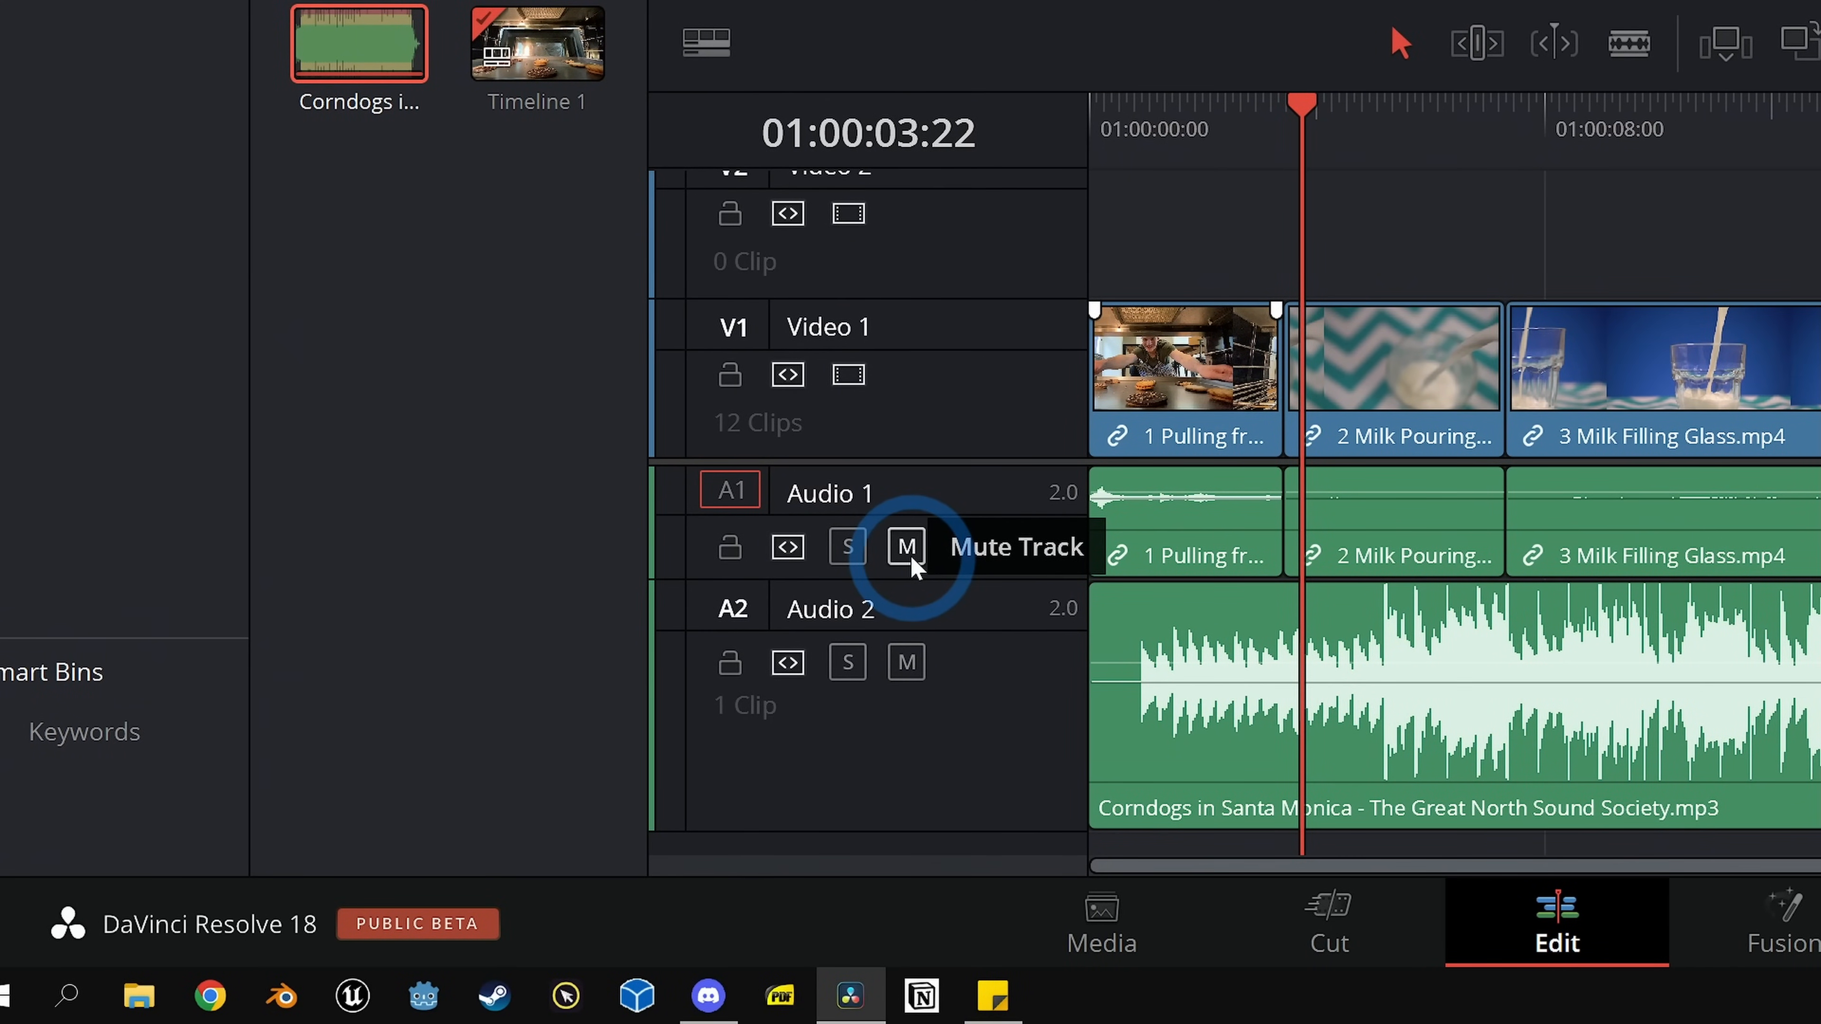
click(907, 549)
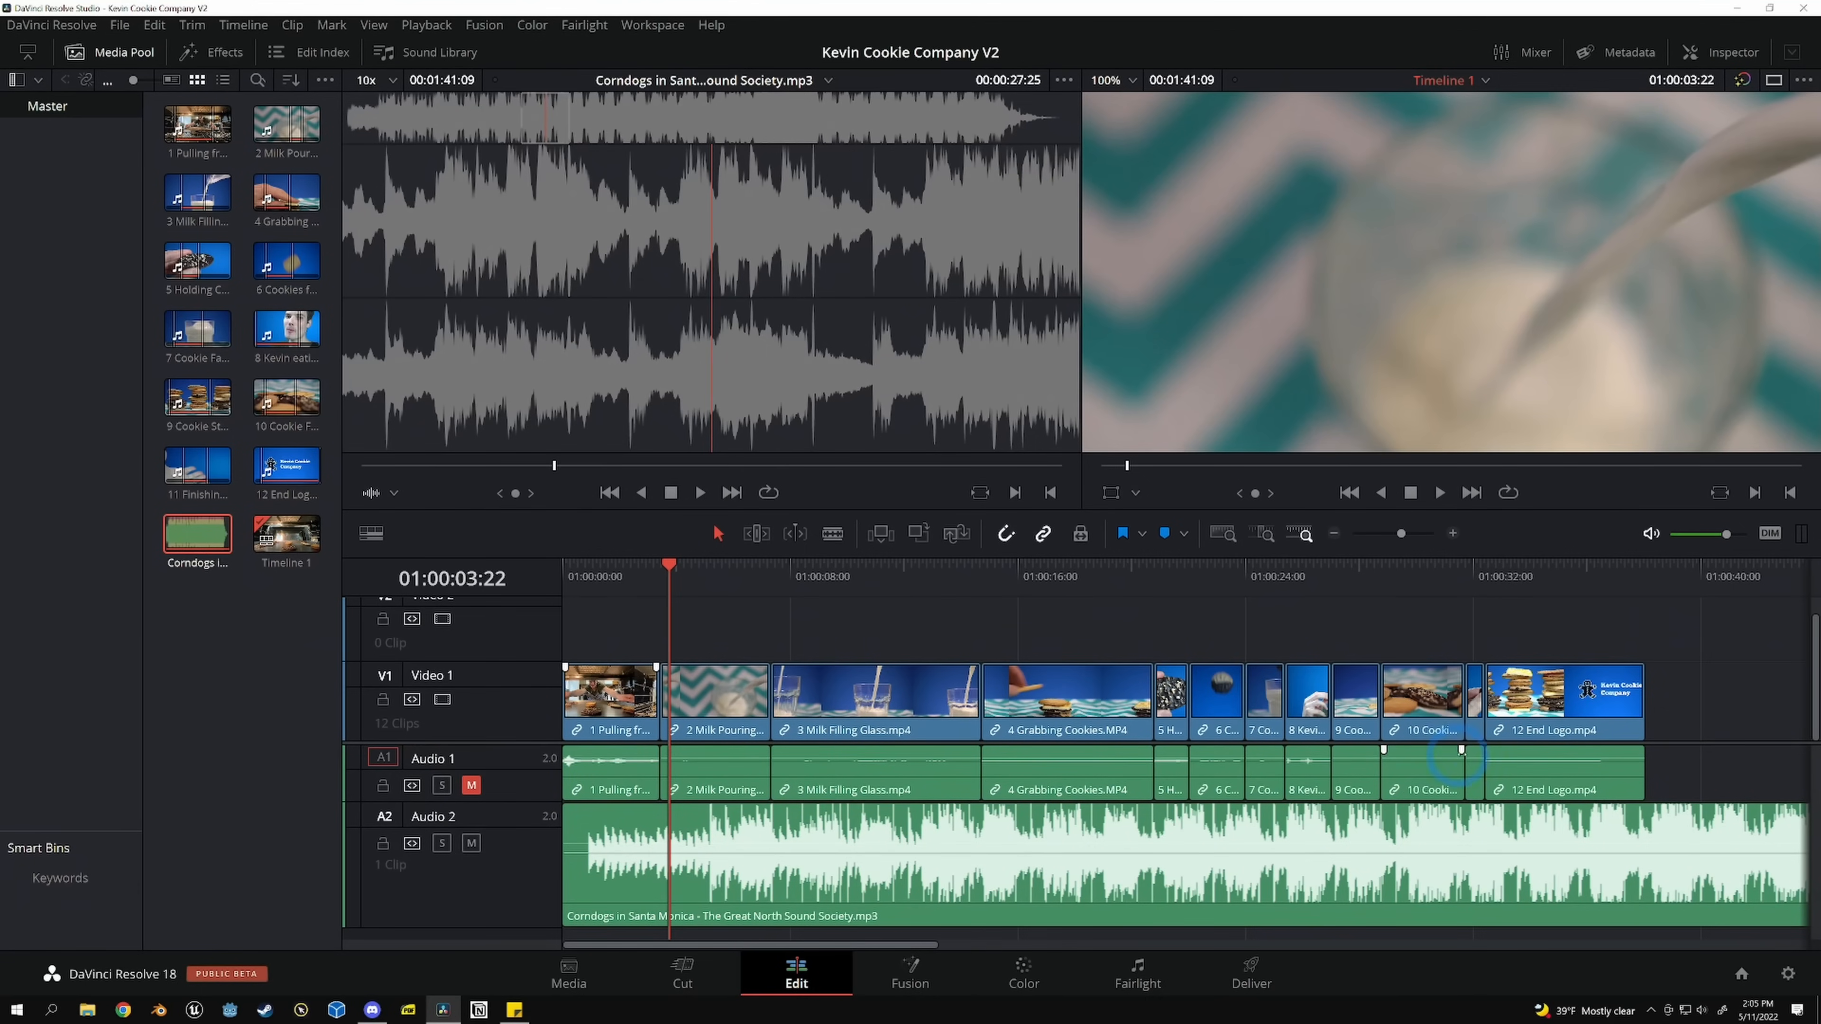
click(622, 575)
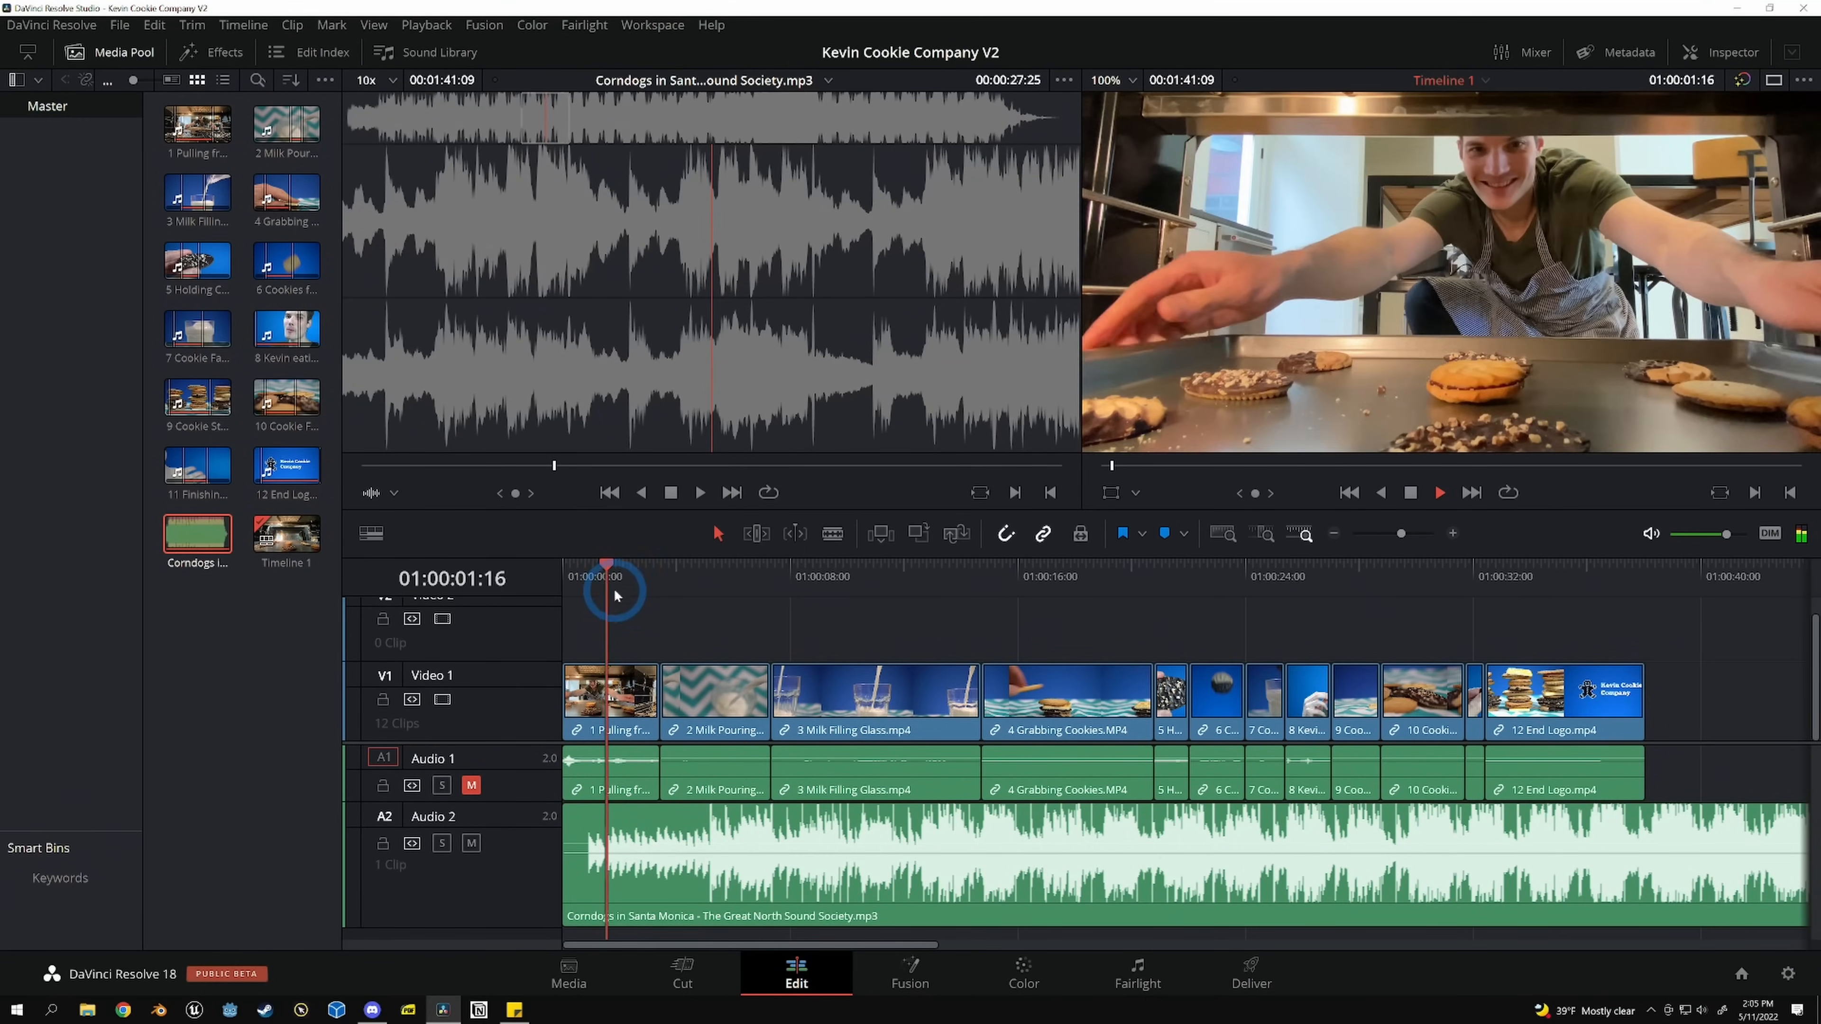
key(space)
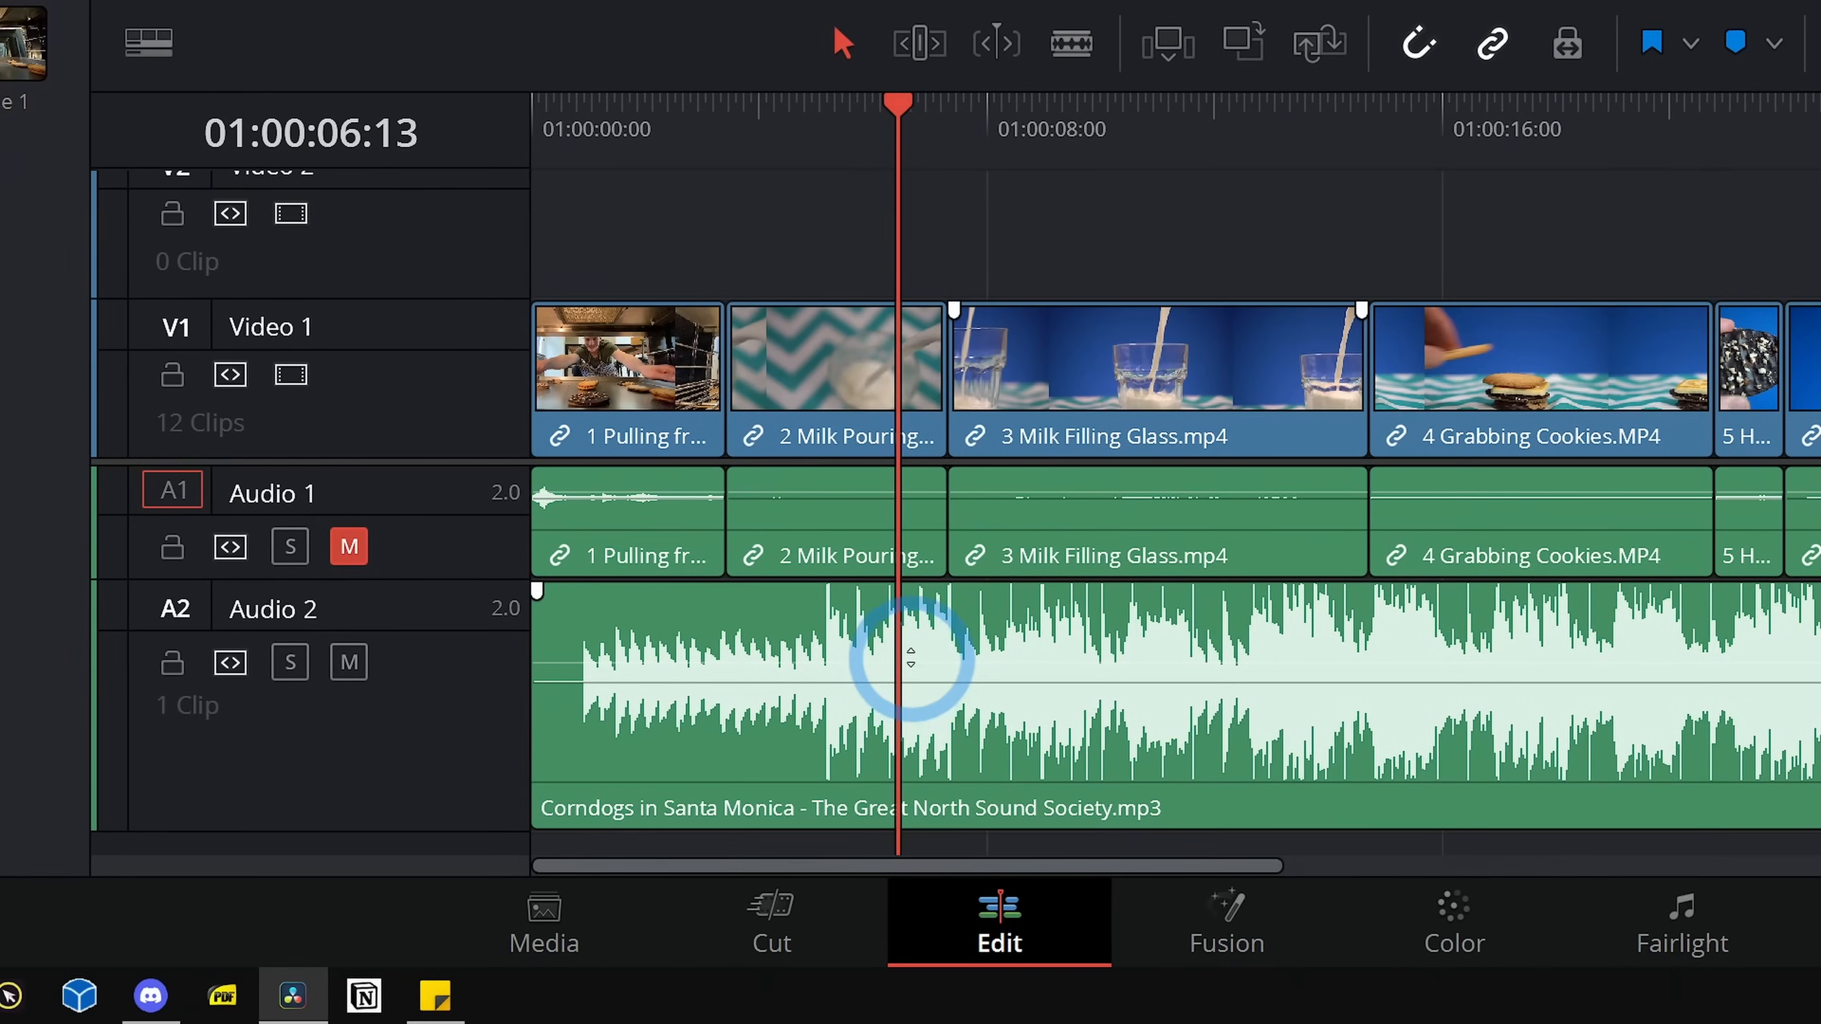
Lower the volume of the music clip on Audio 2 to -5 dB, then set it to -18 dB
click(911, 663)
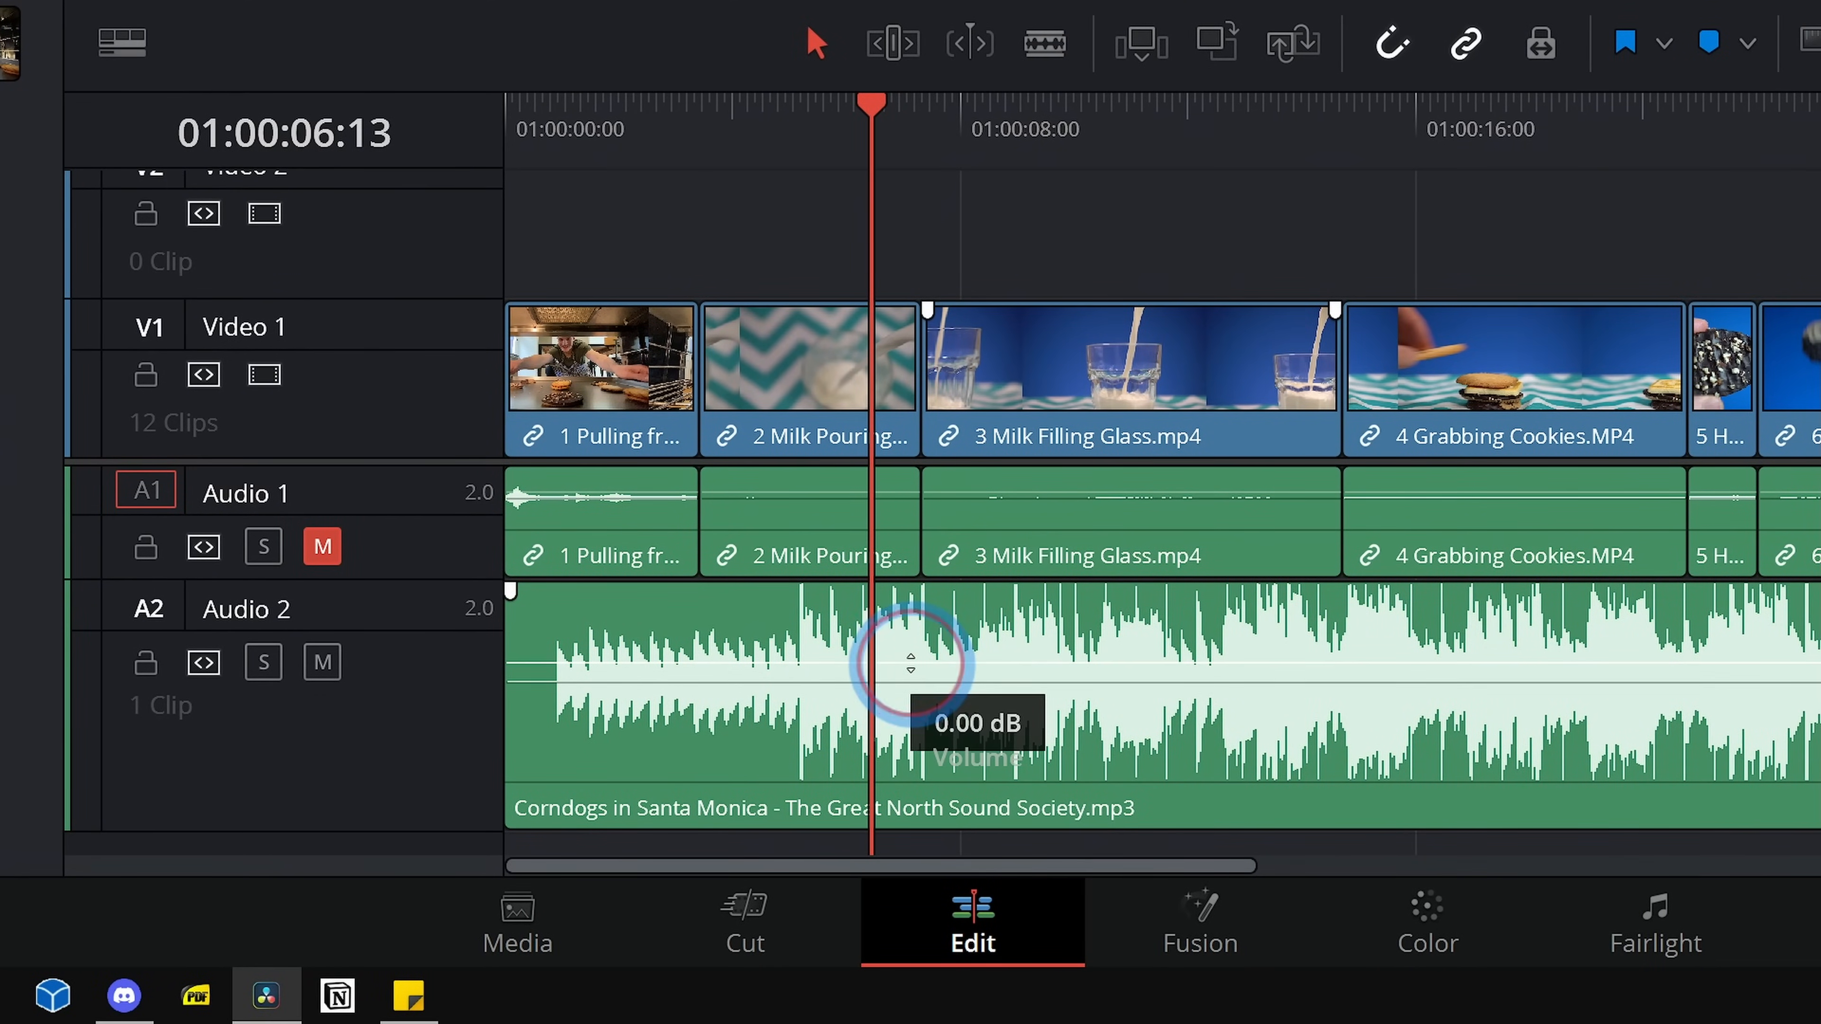
drag(911, 663, 911, 678)
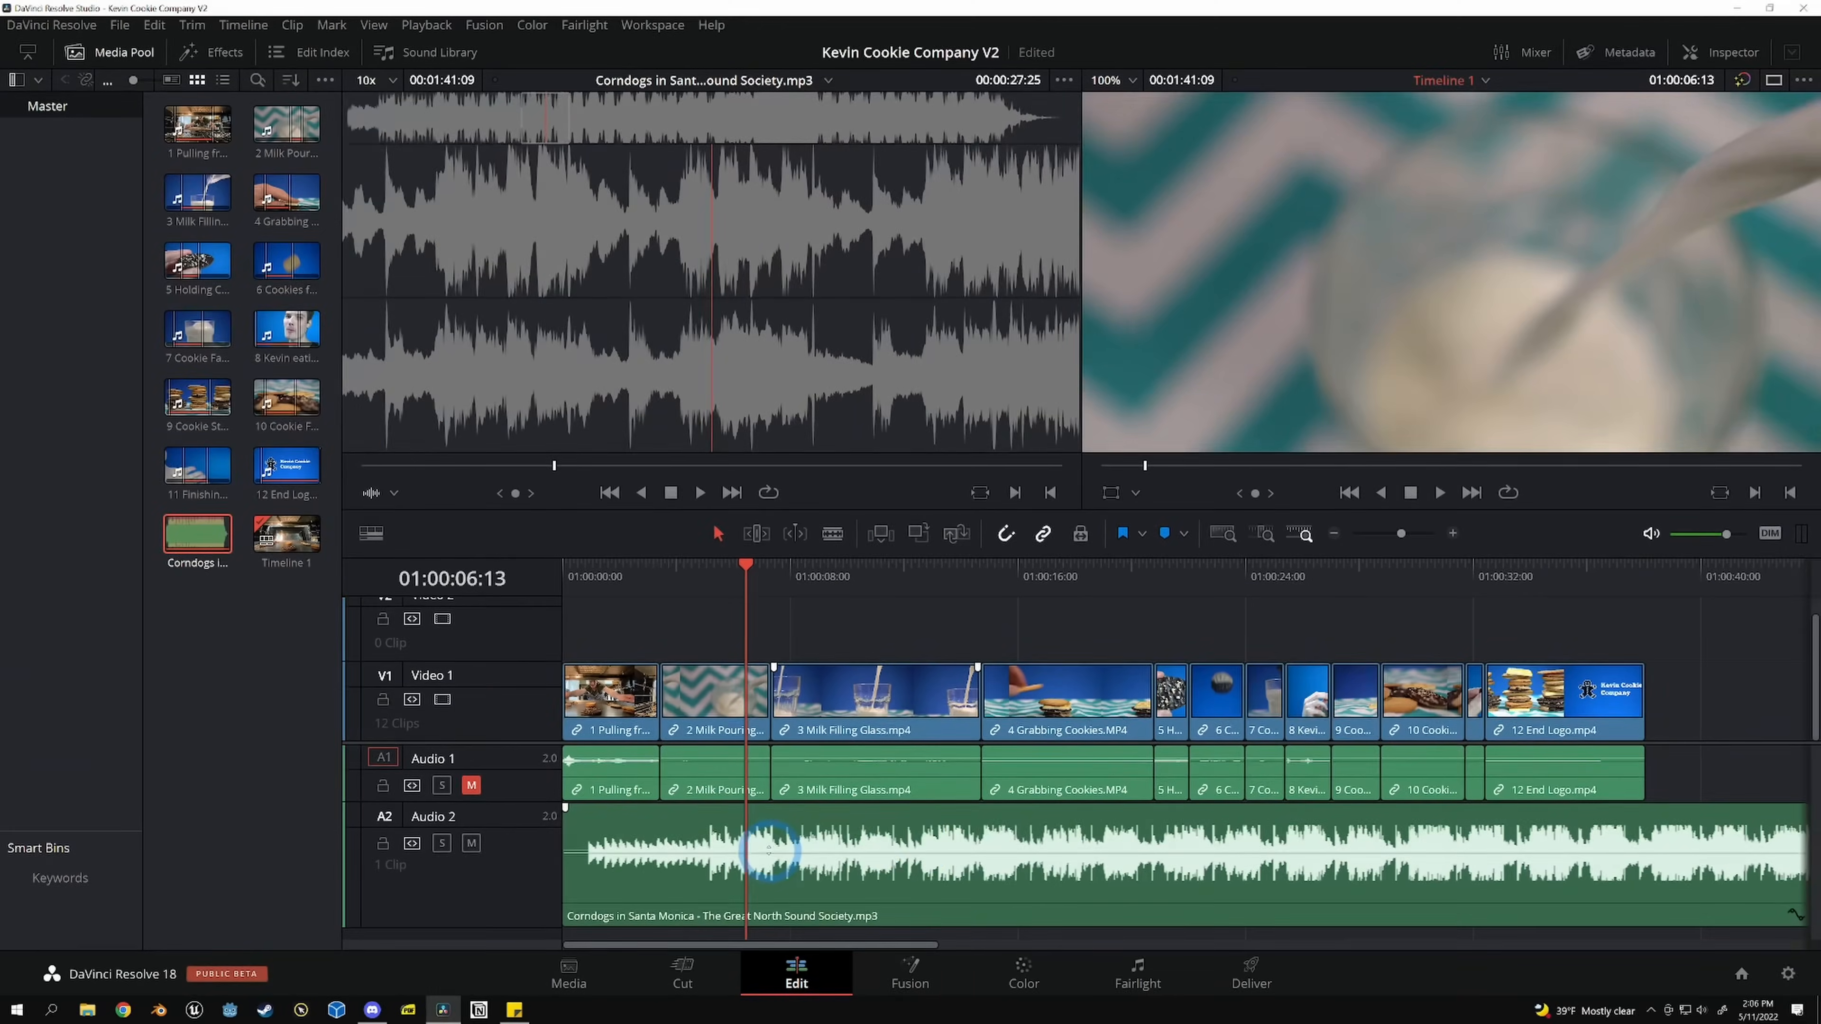
click(659, 859)
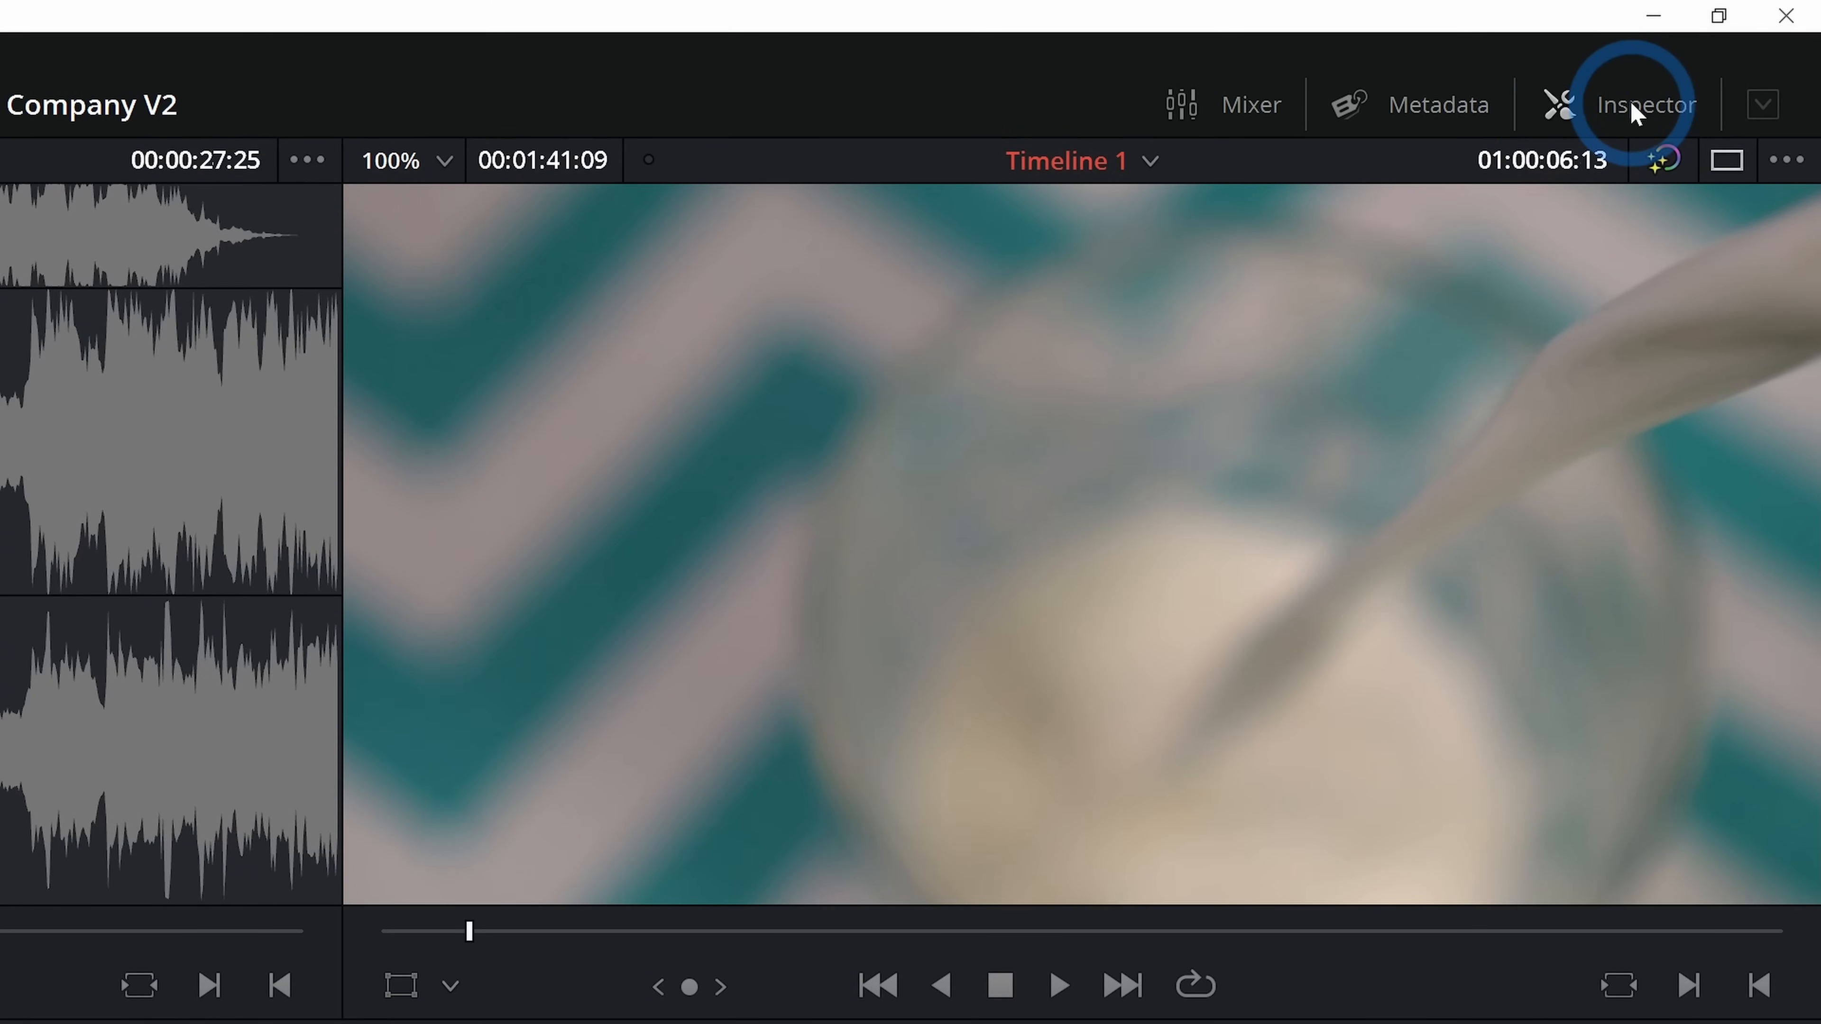
click(1637, 108)
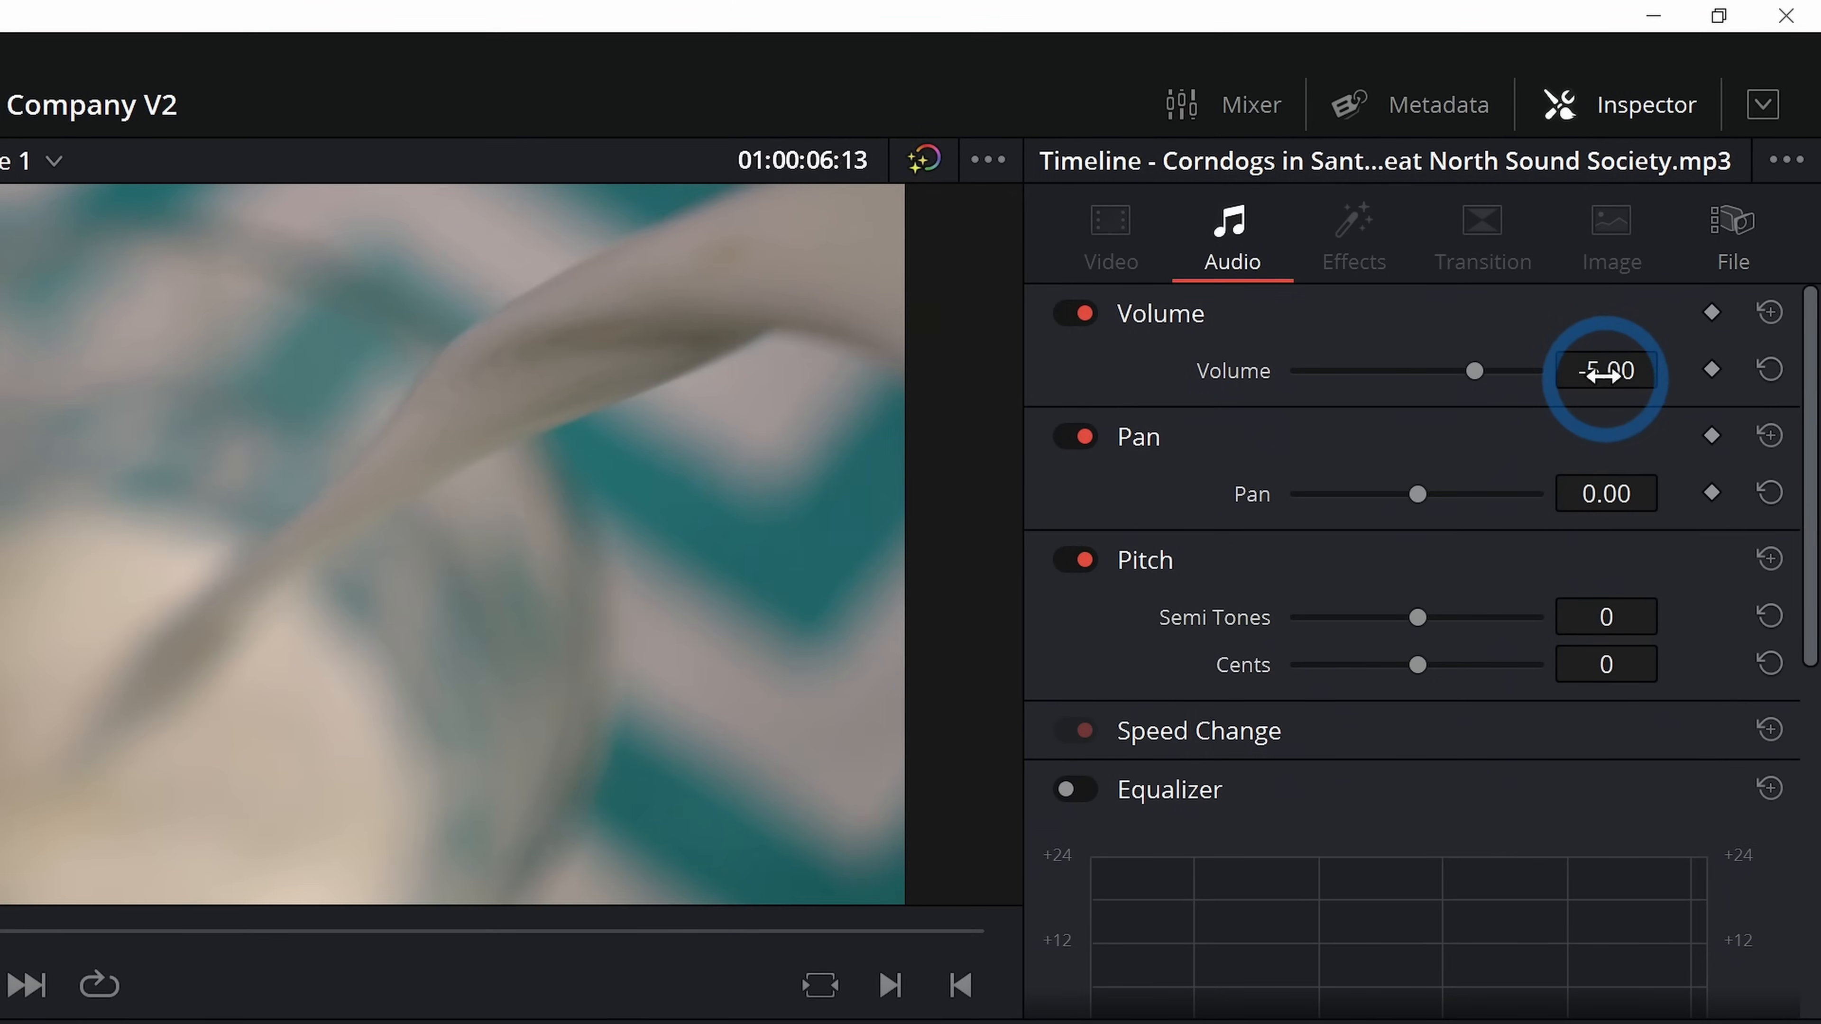
drag(1604, 373, 1484, 364)
click(1599, 374)
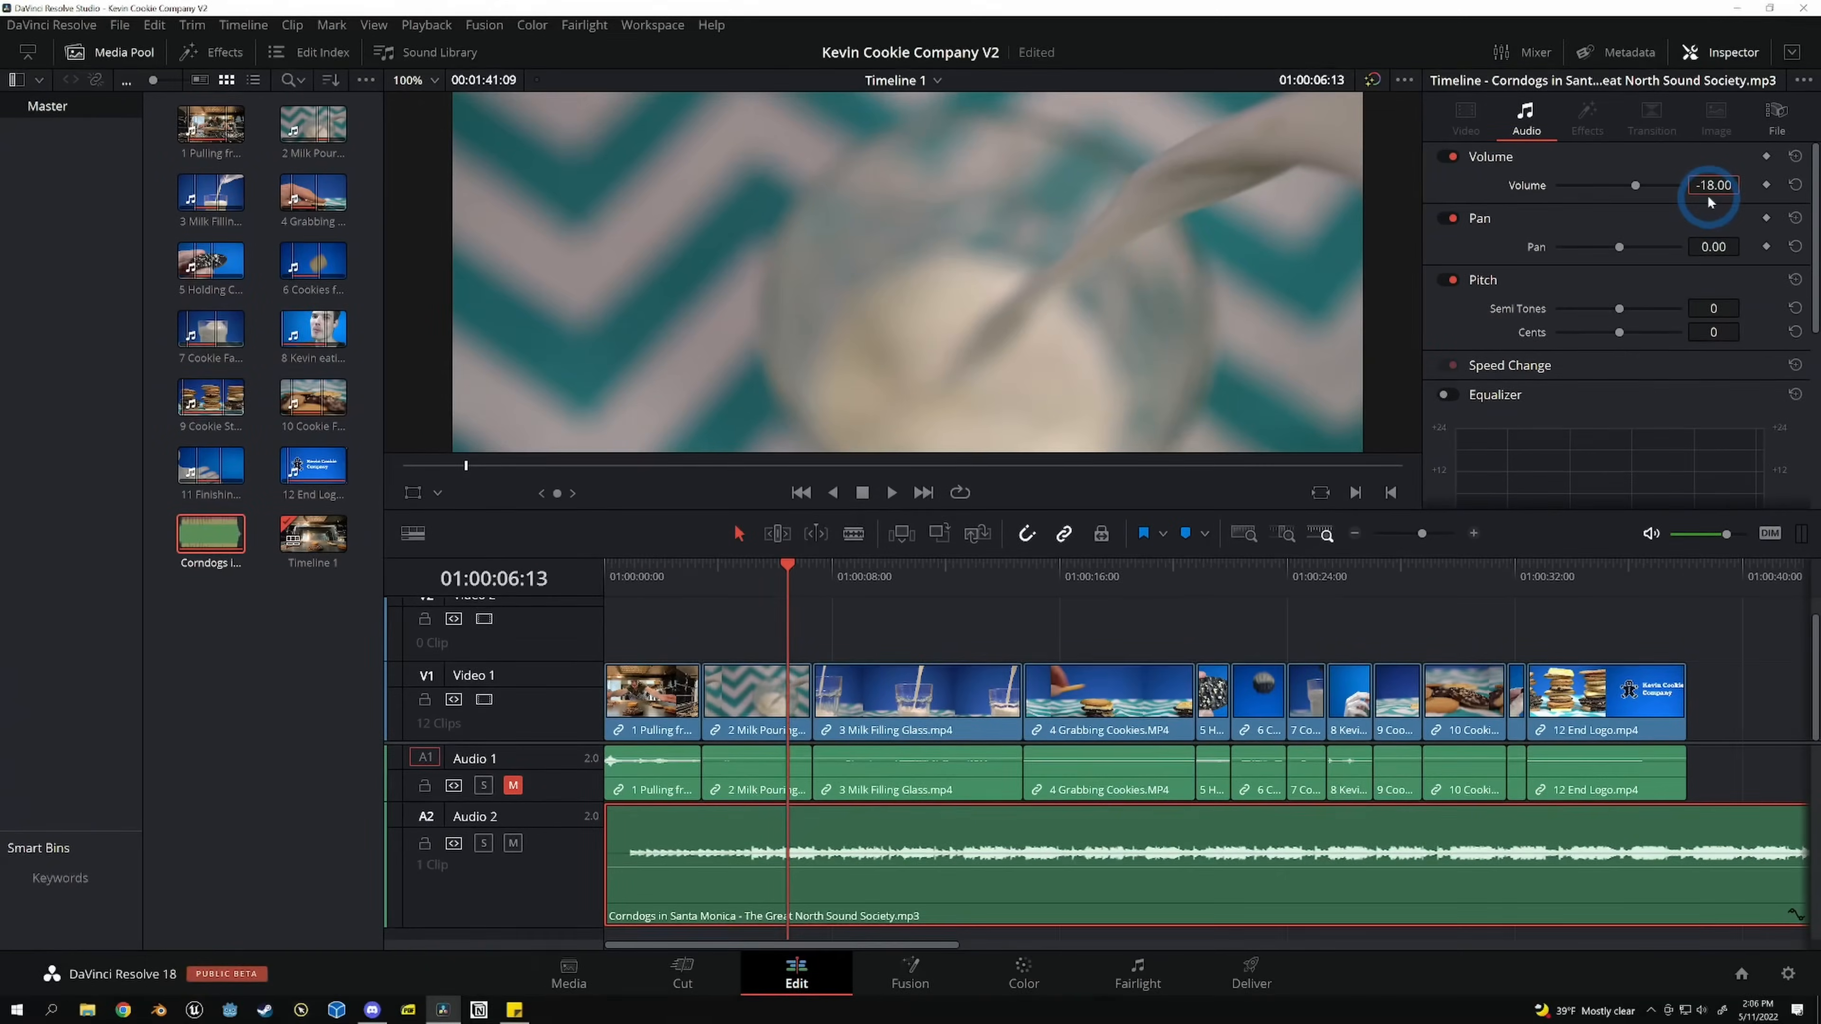
click(977, 607)
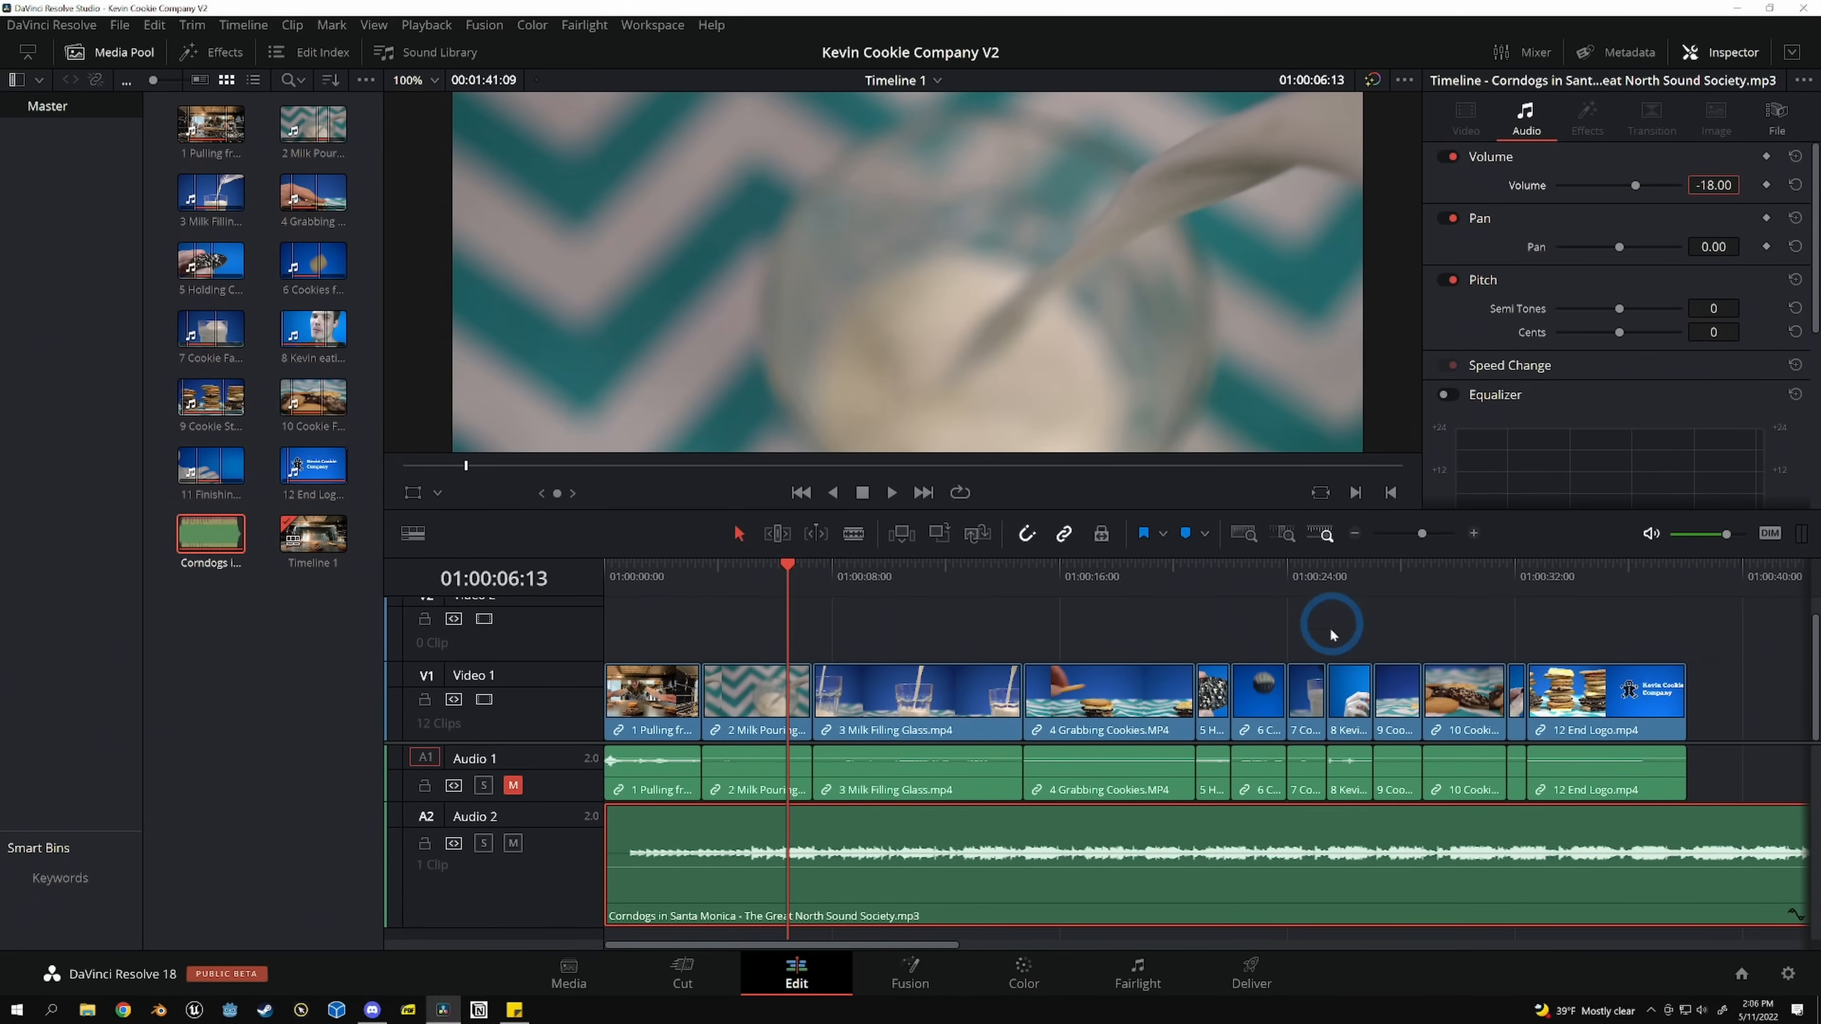
Set the Zoom of 2 Milk Pouring.mp4 on Video 1 to 5.290 in both X and Y
click(750, 710)
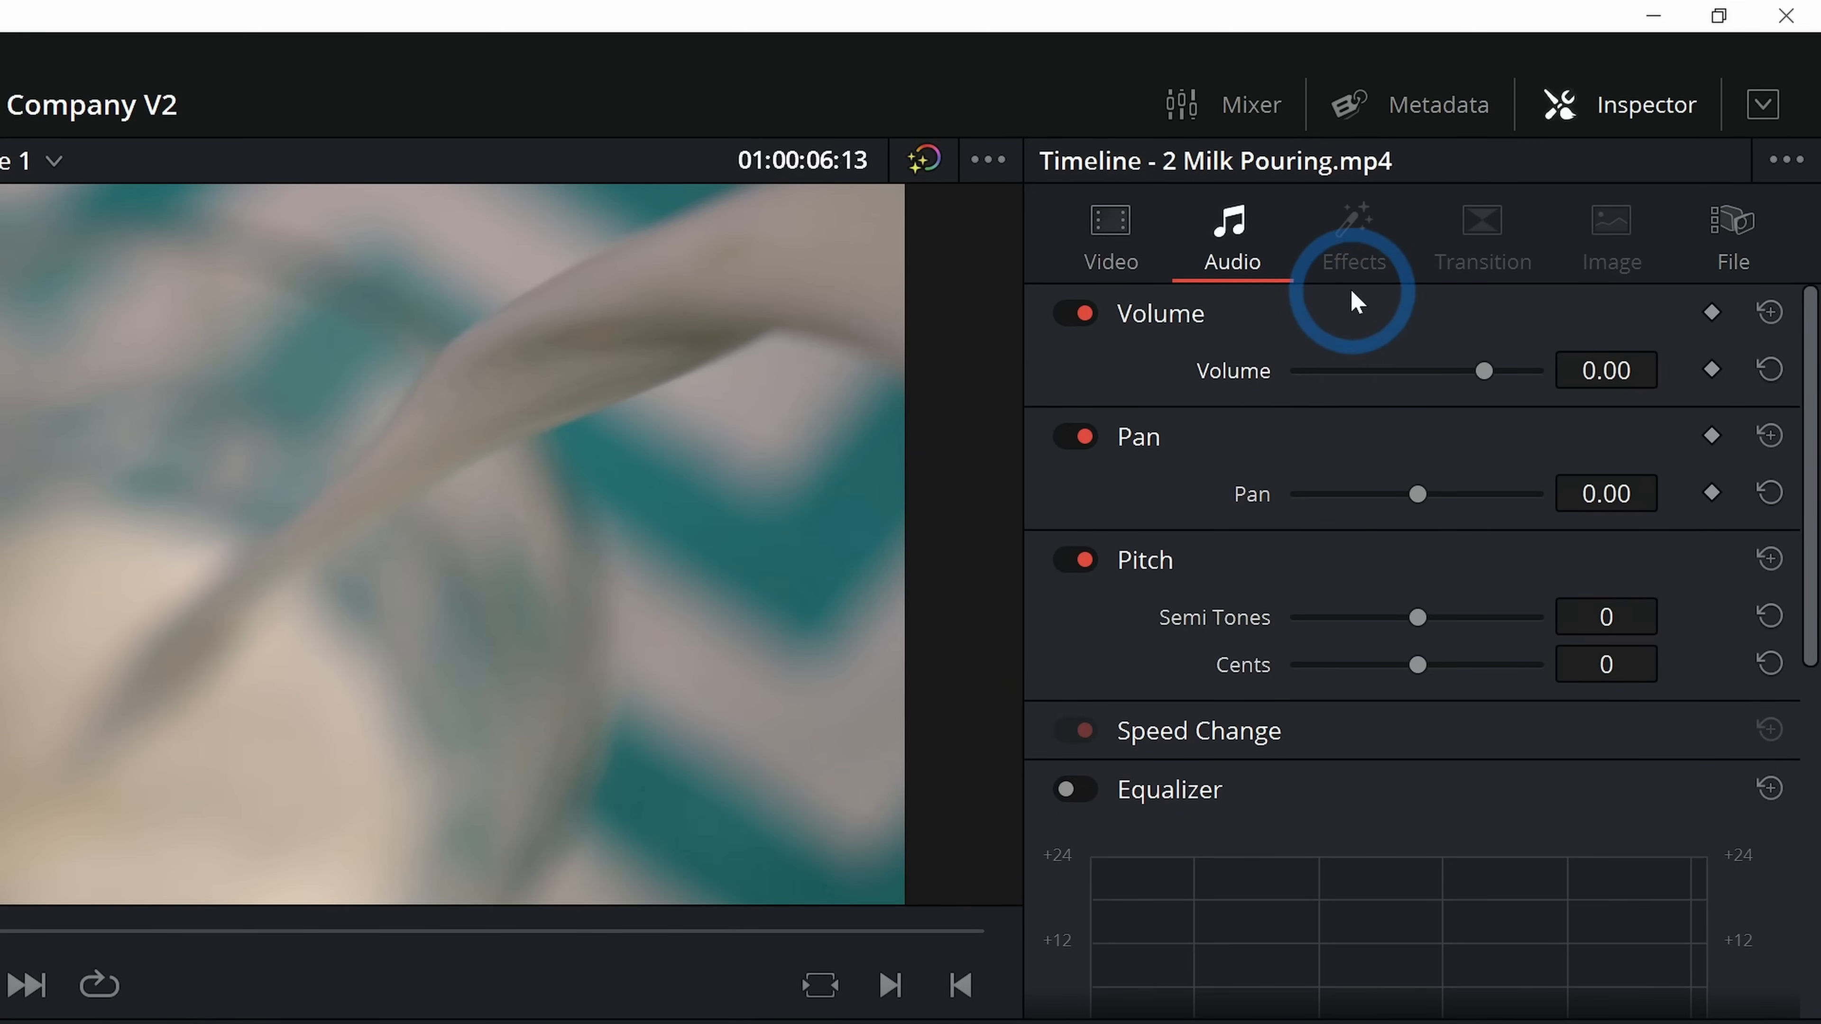
click(1110, 231)
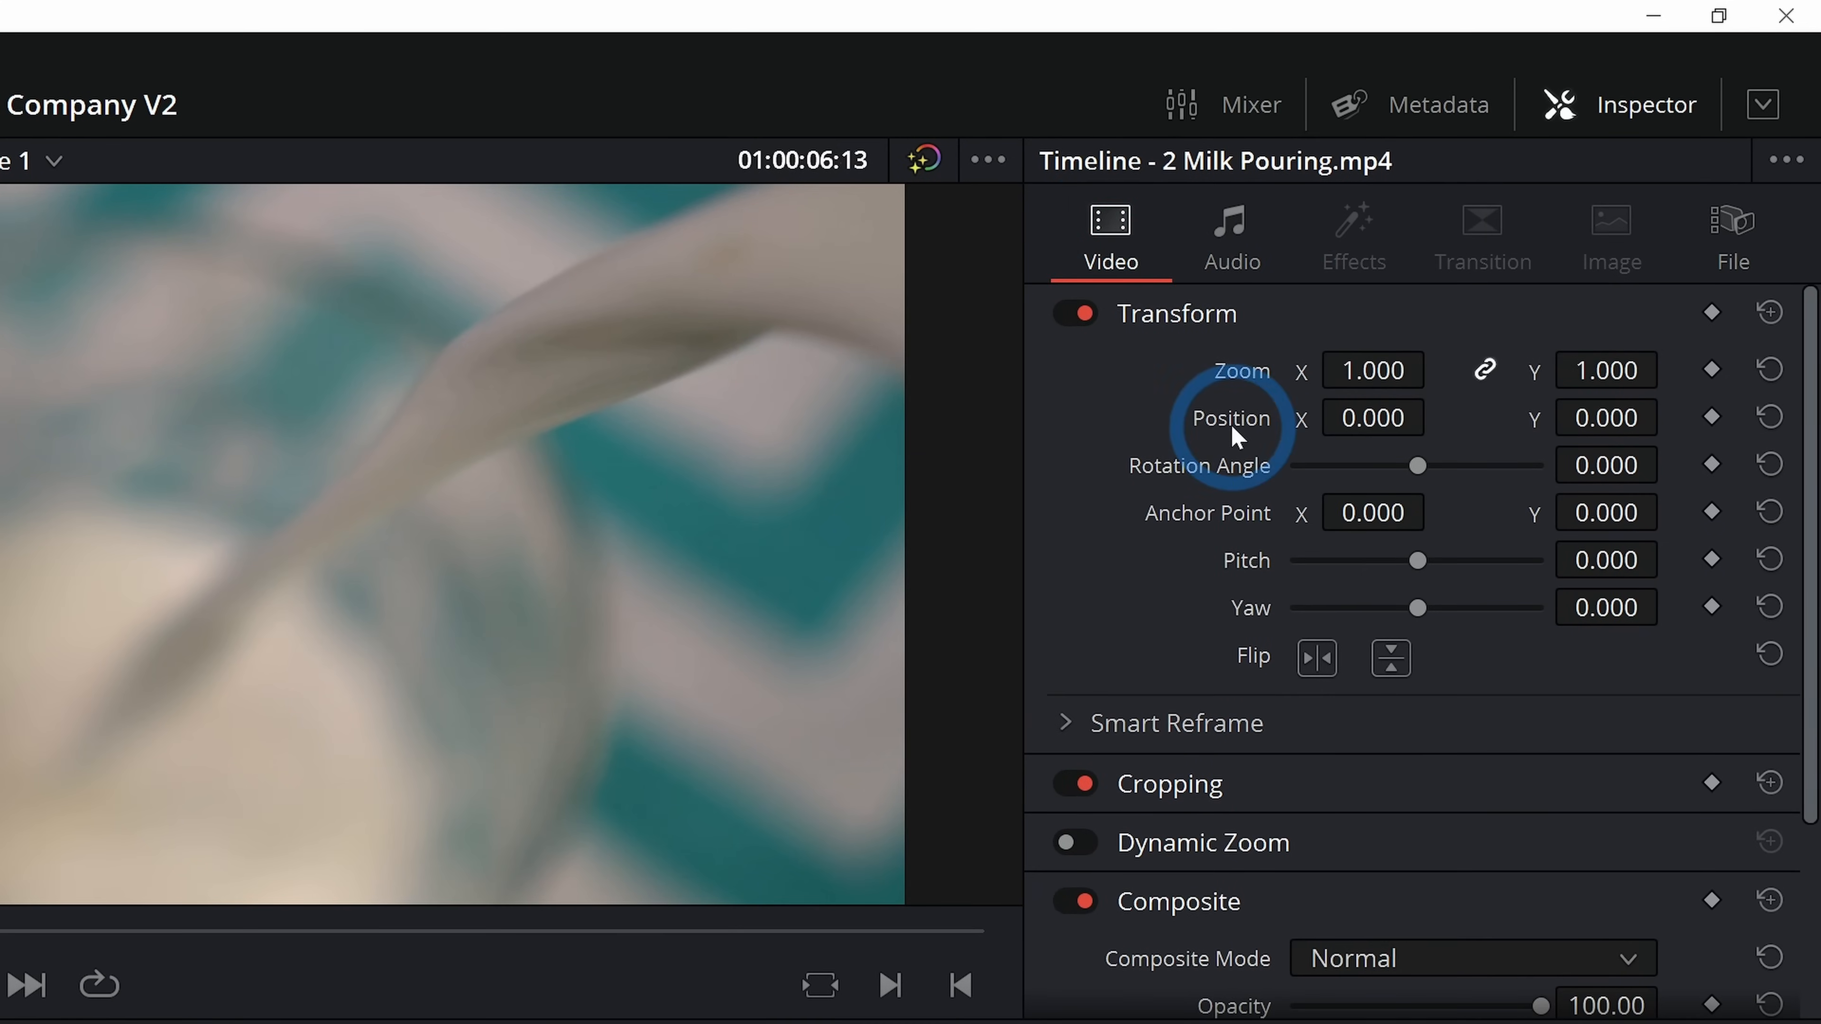
drag(1331, 368, 1373, 368)
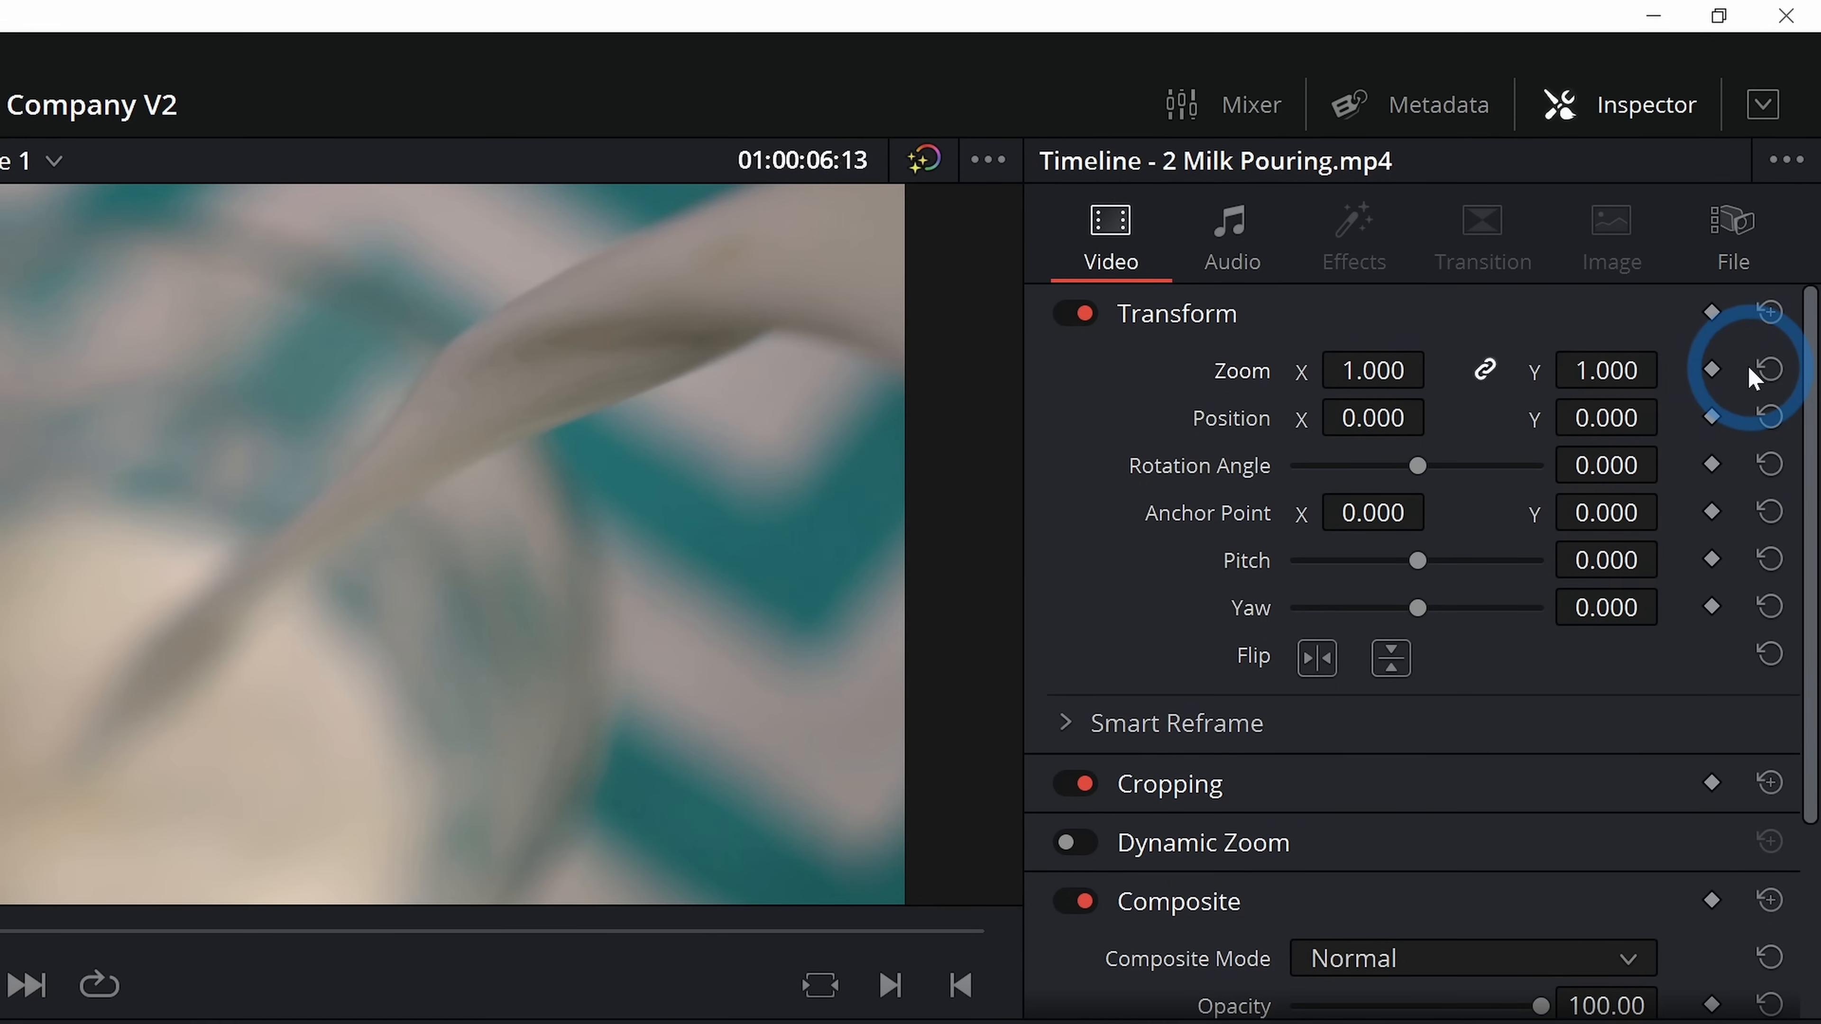
mouse_move(1382, 370)
mouse_down()
mouse_move(1577, 363)
mouse_move(1362, 371)
mouse_up()
drag(1586, 185, 1748, 184)
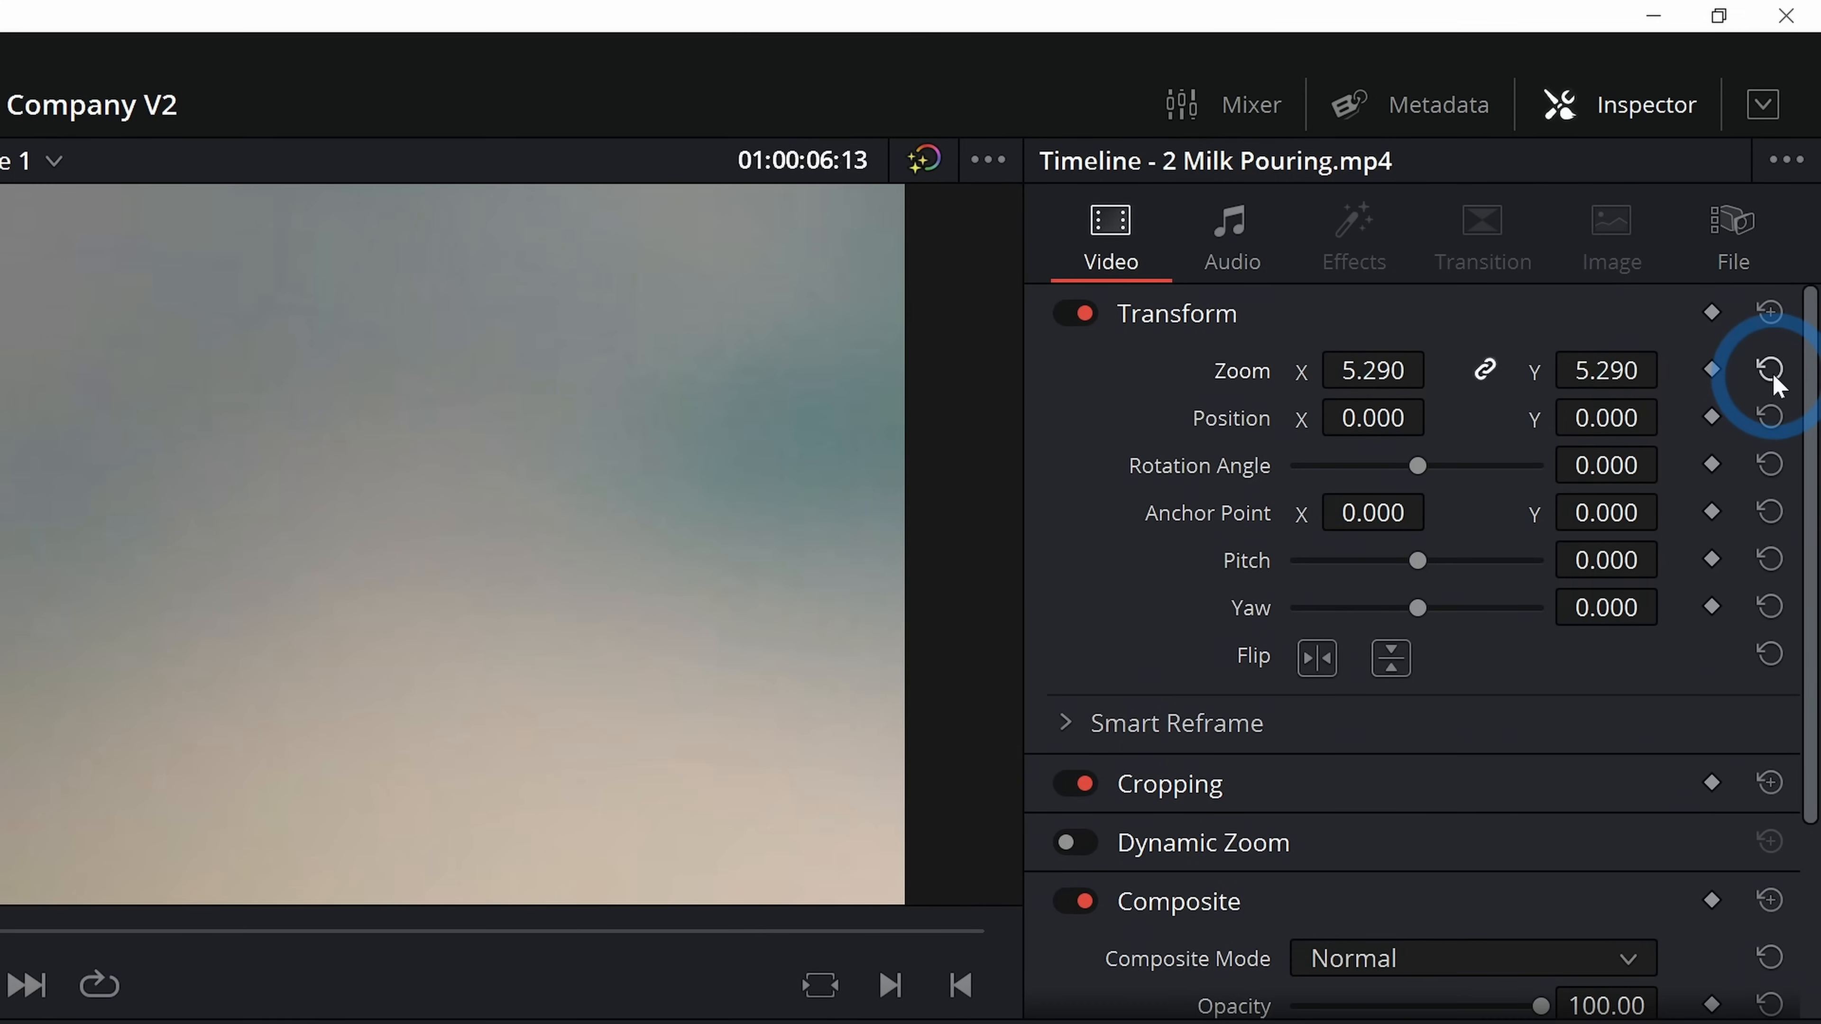
Reset the clip's Zoom, try Position X 34.000, Anchor Point X 43.000 and Zoom 1.400, and reset all Transform values
click(1770, 370)
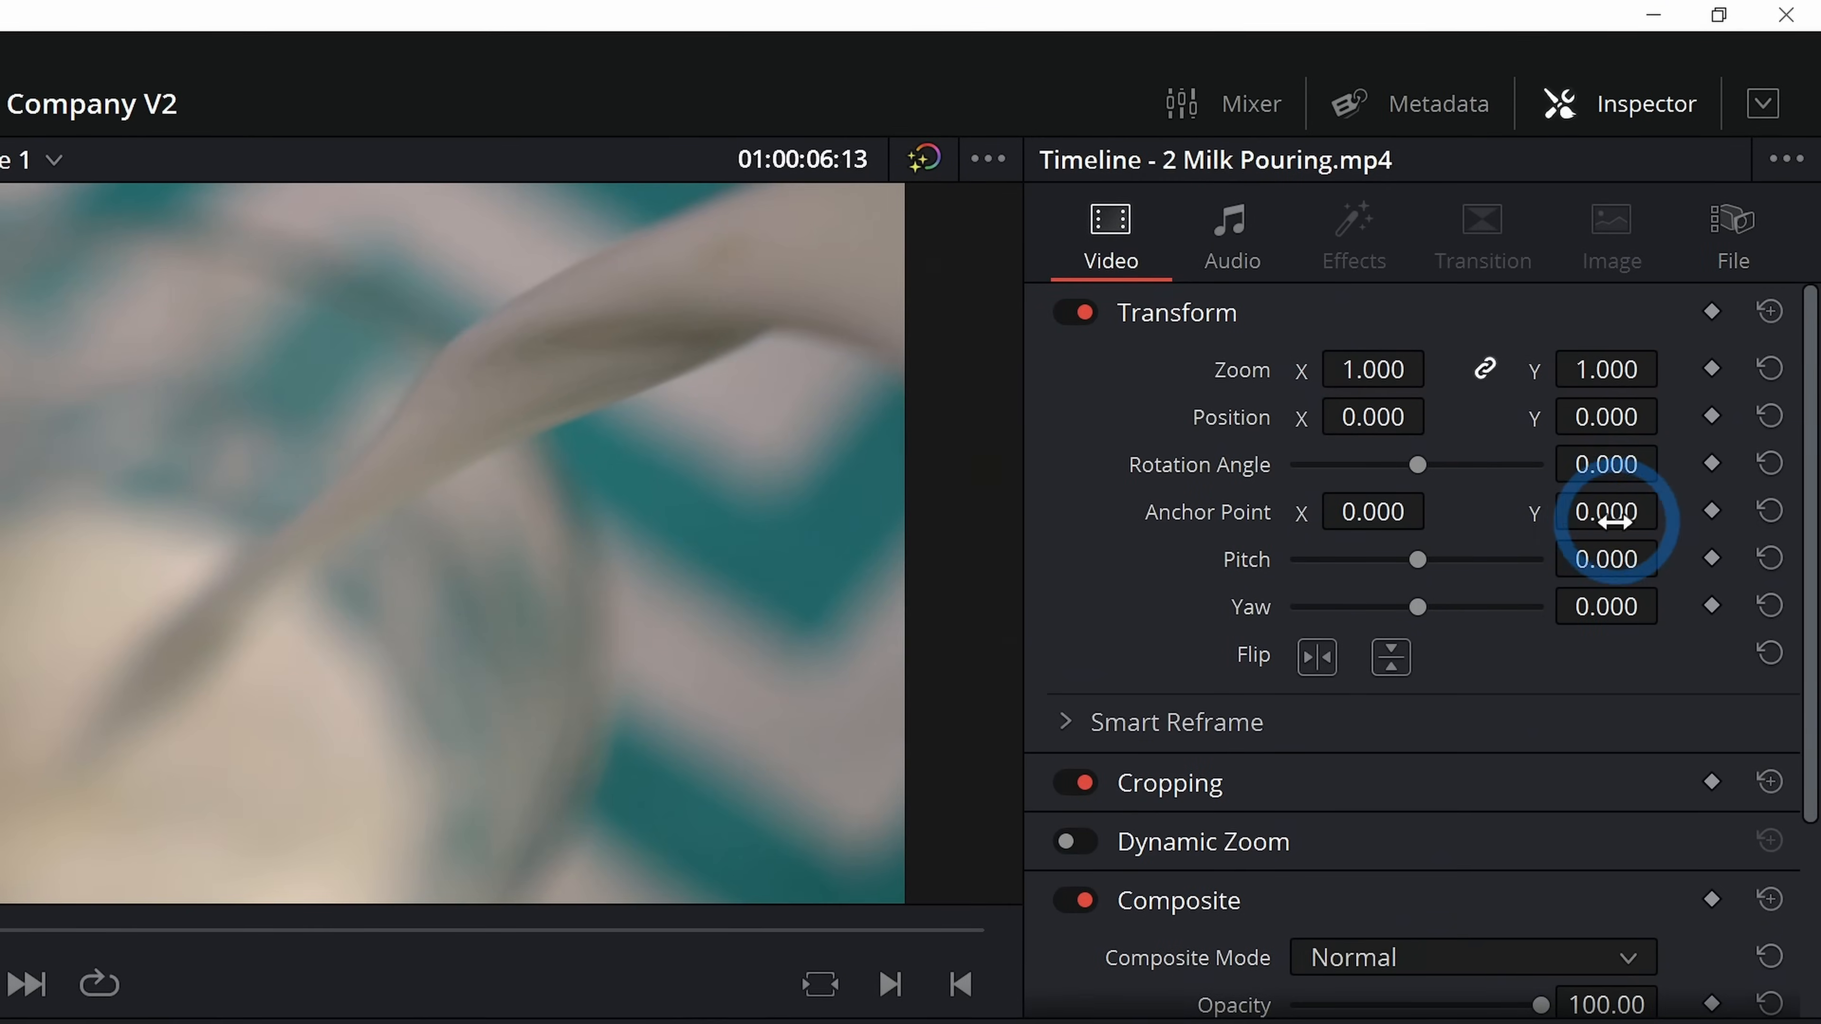
drag(1338, 421, 1442, 413)
drag(1348, 511, 1355, 508)
drag(1373, 371, 1436, 368)
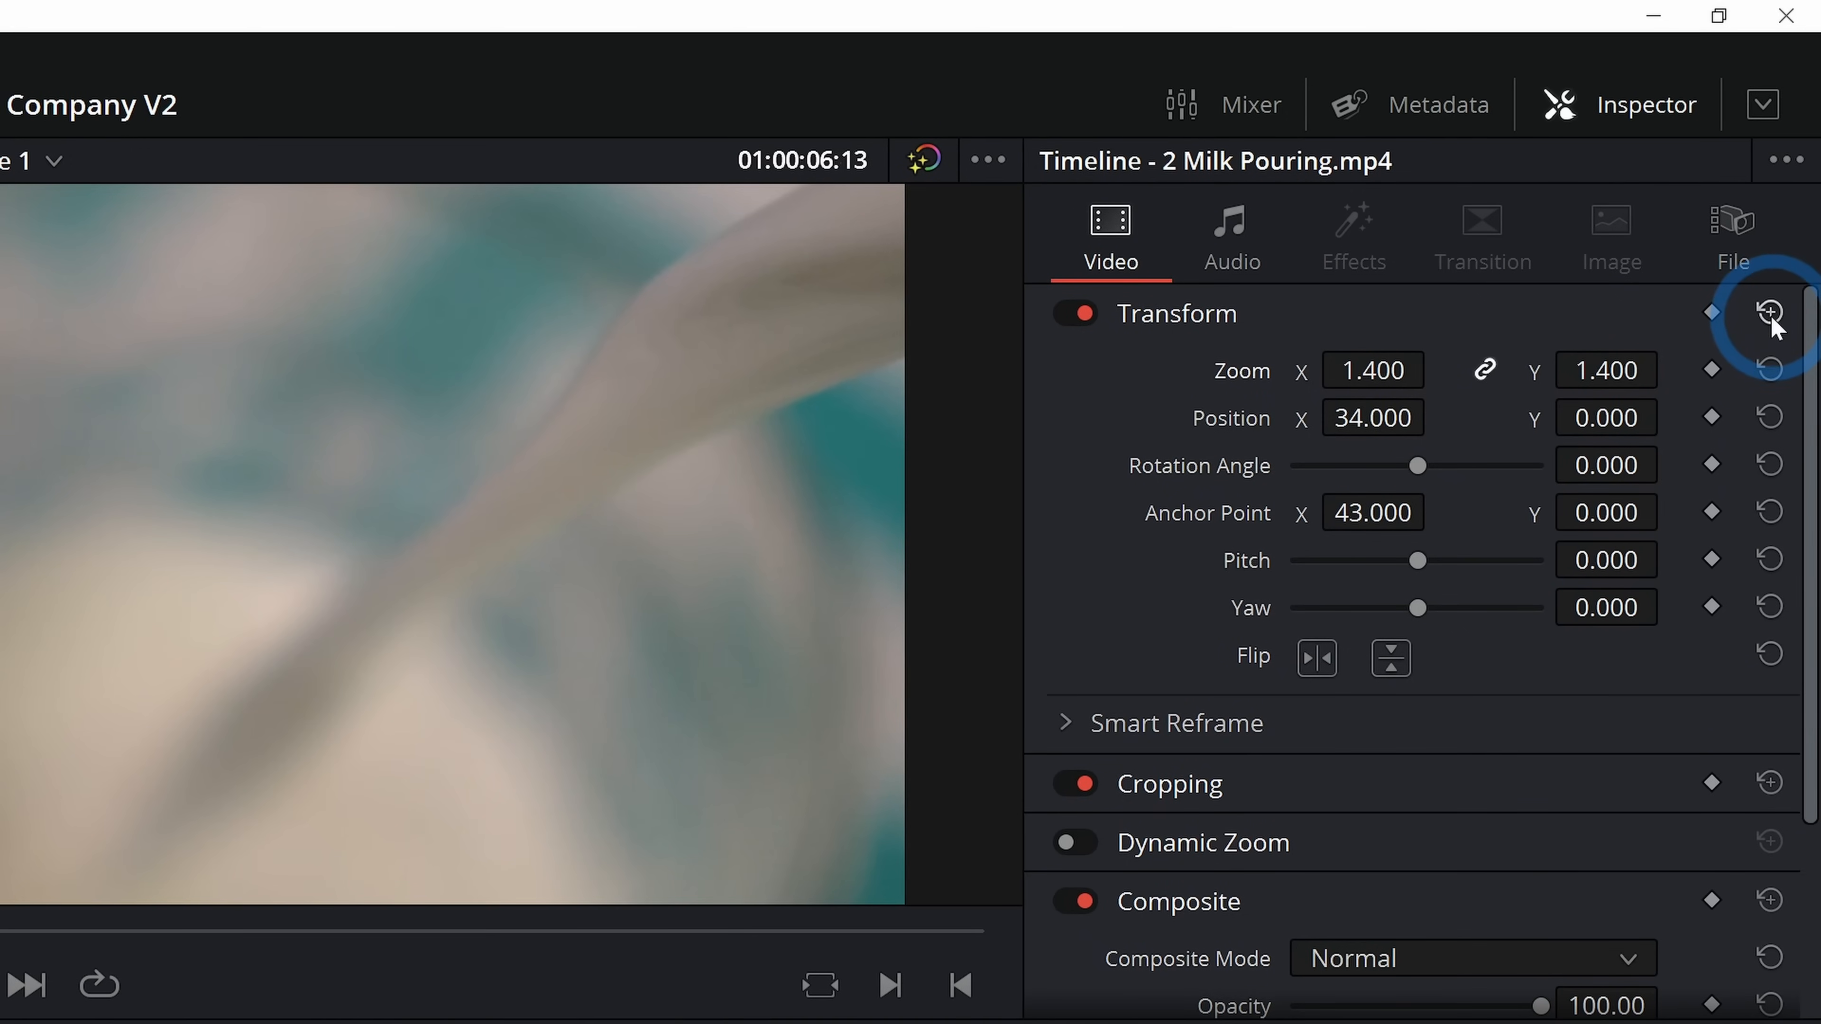
click(1770, 312)
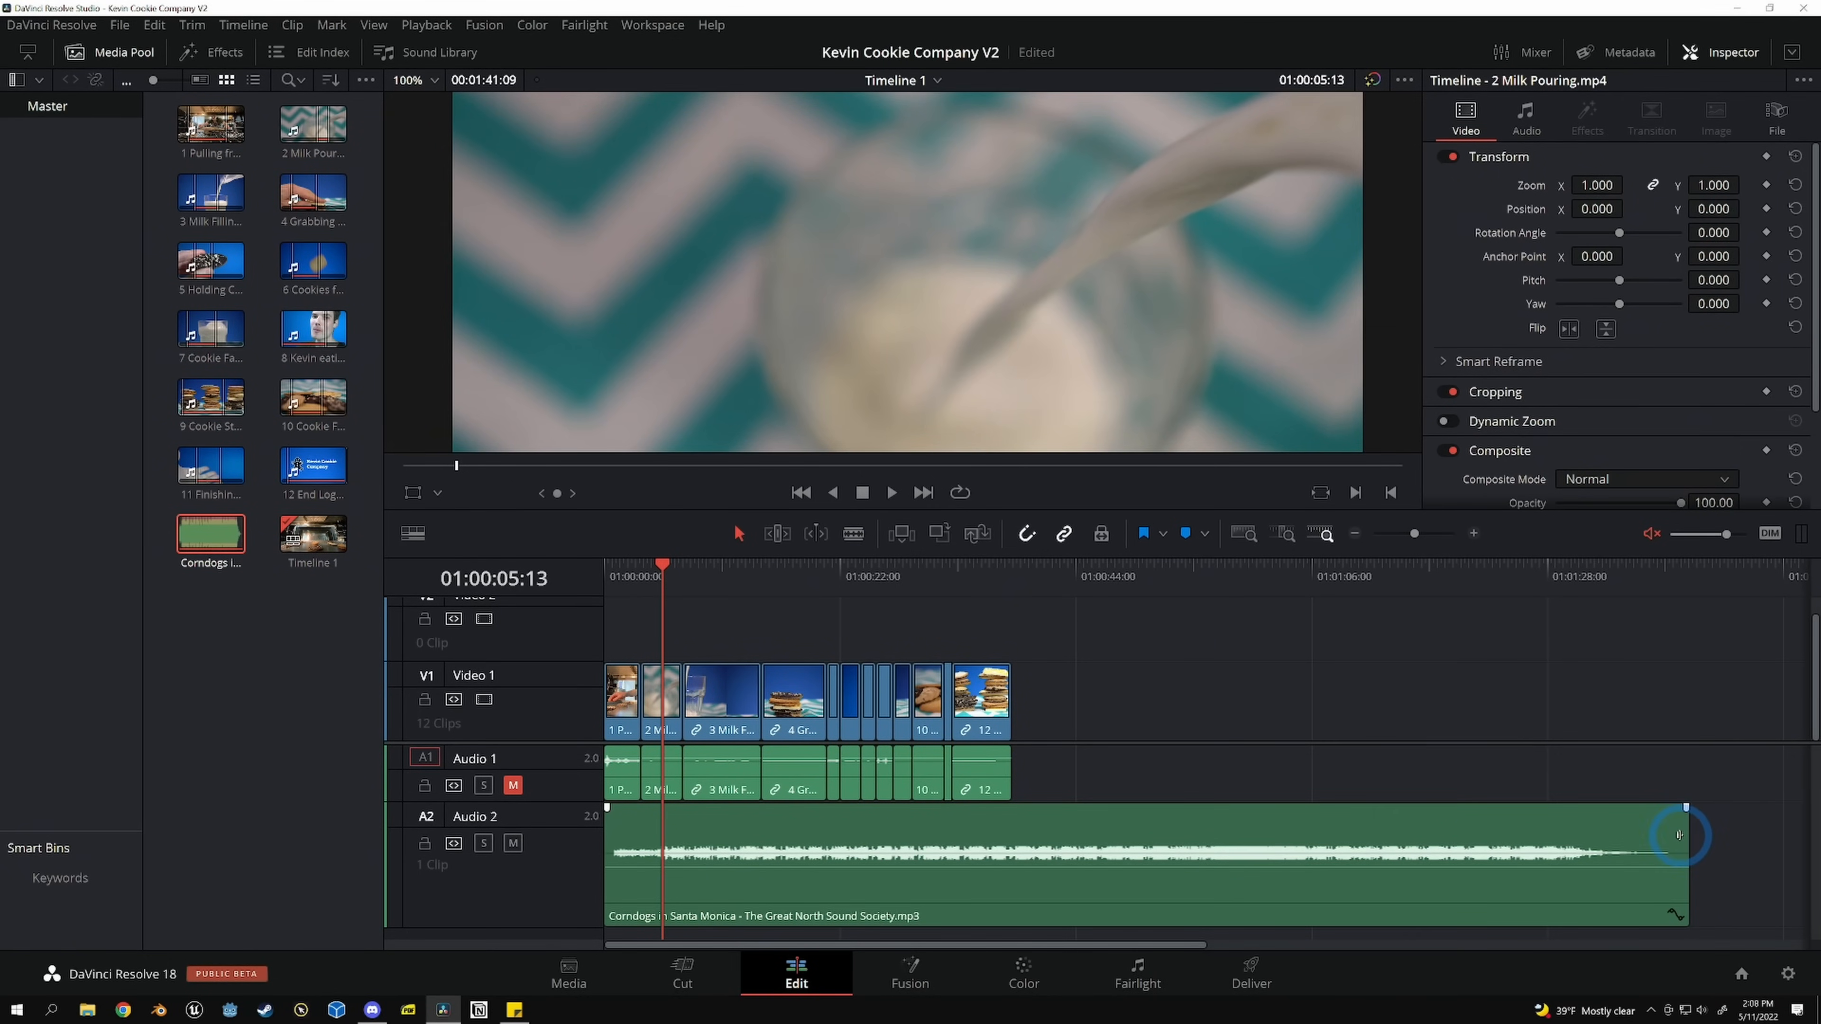
Trim the end of the music clip on Audio 2 to line up with the end of 12 End Logo.mp4
mouse_move(1684, 834)
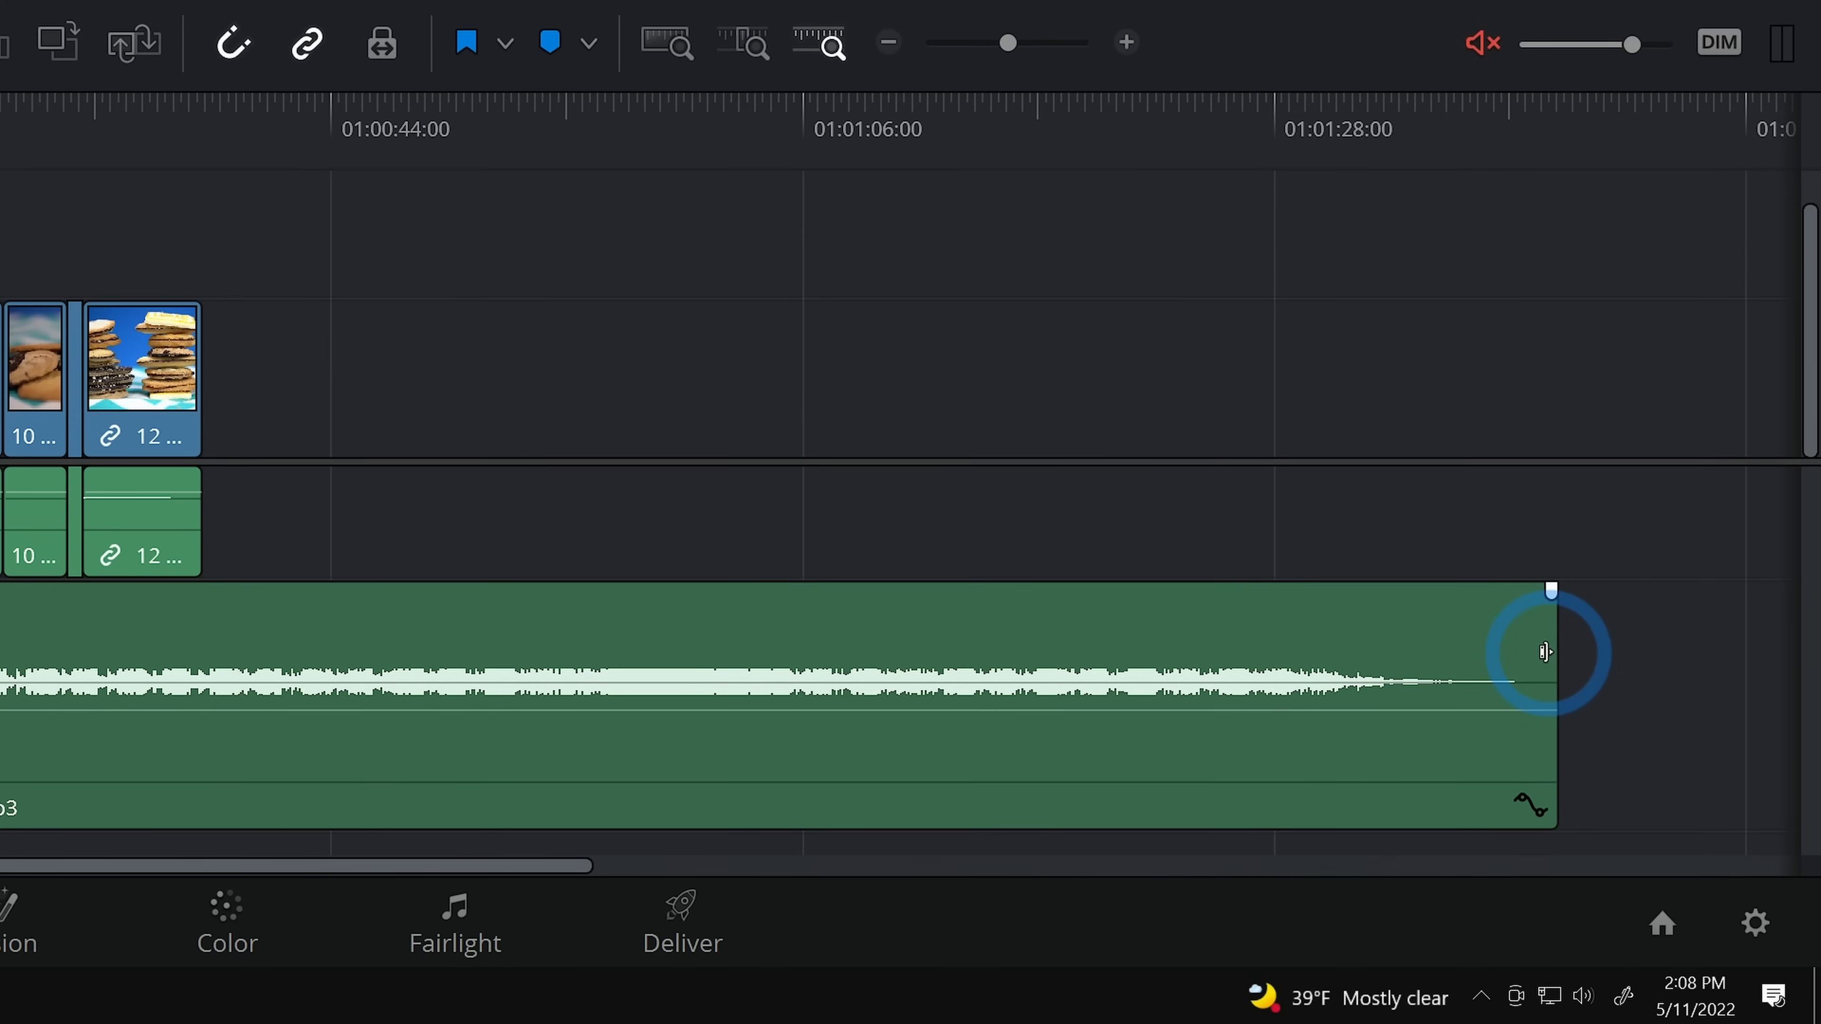
drag(1544, 653, 319, 651)
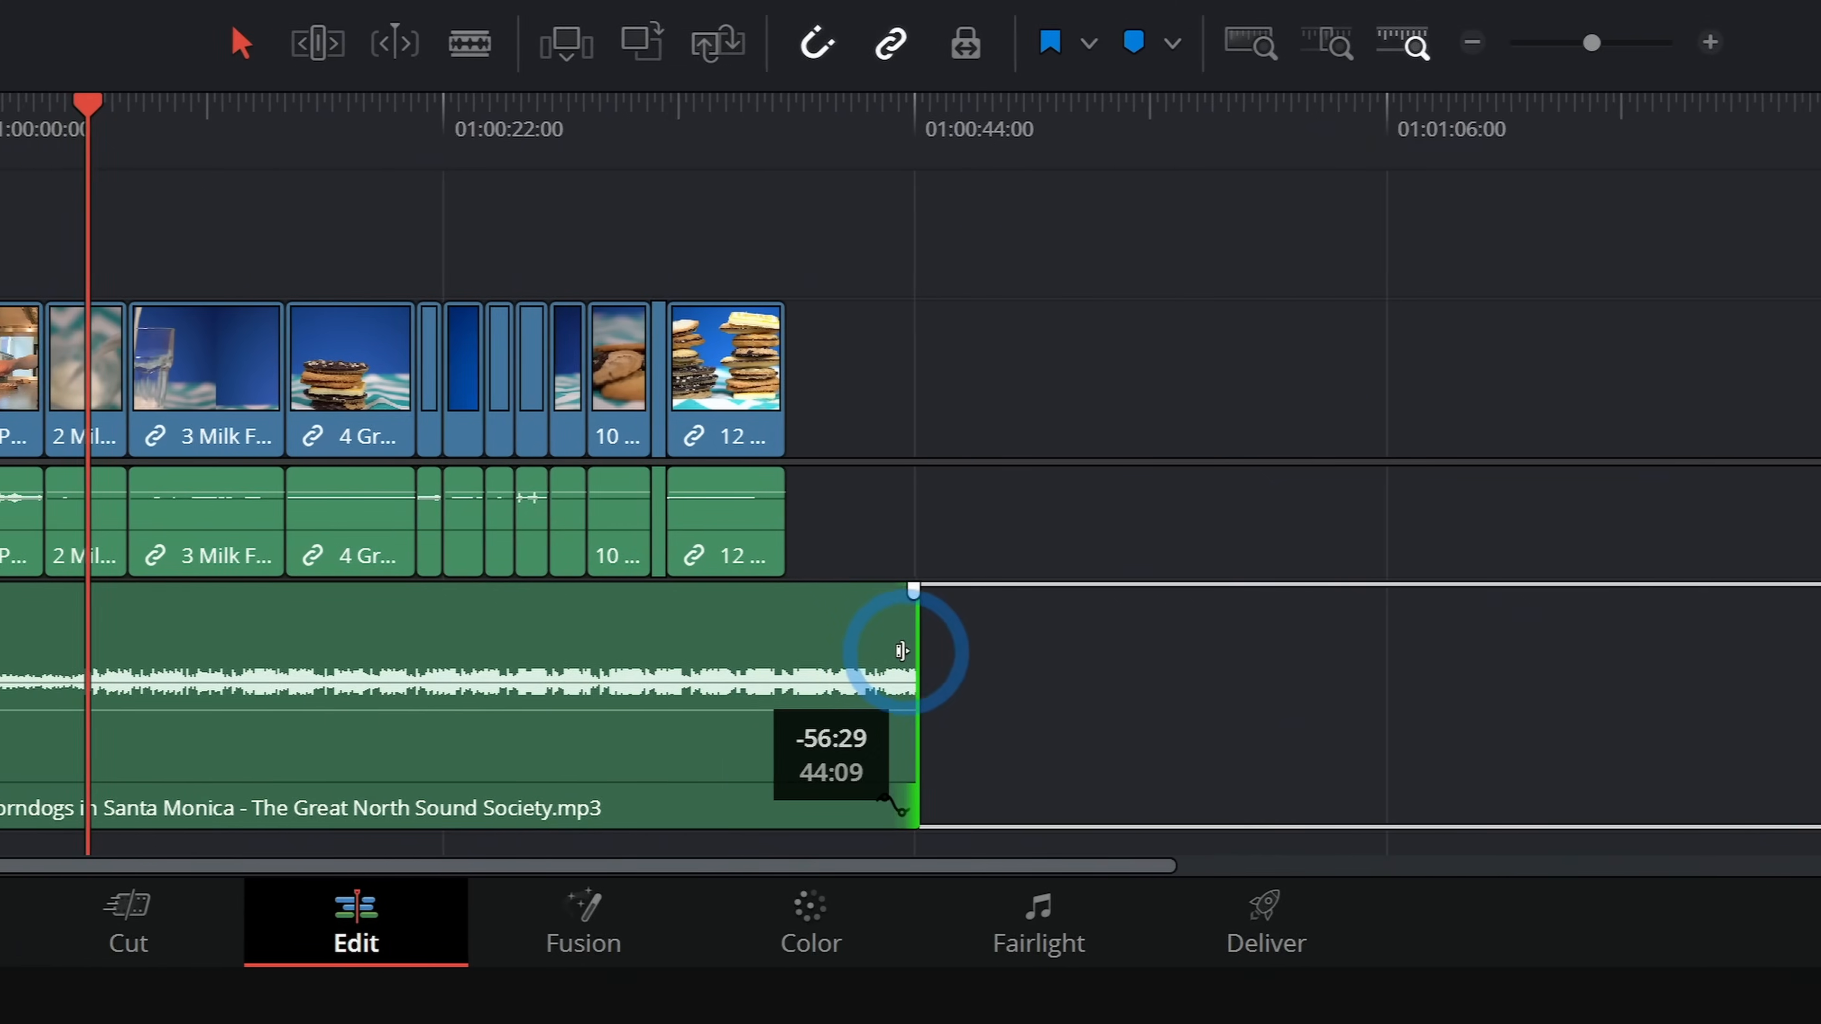
drag(902, 650, 786, 649)
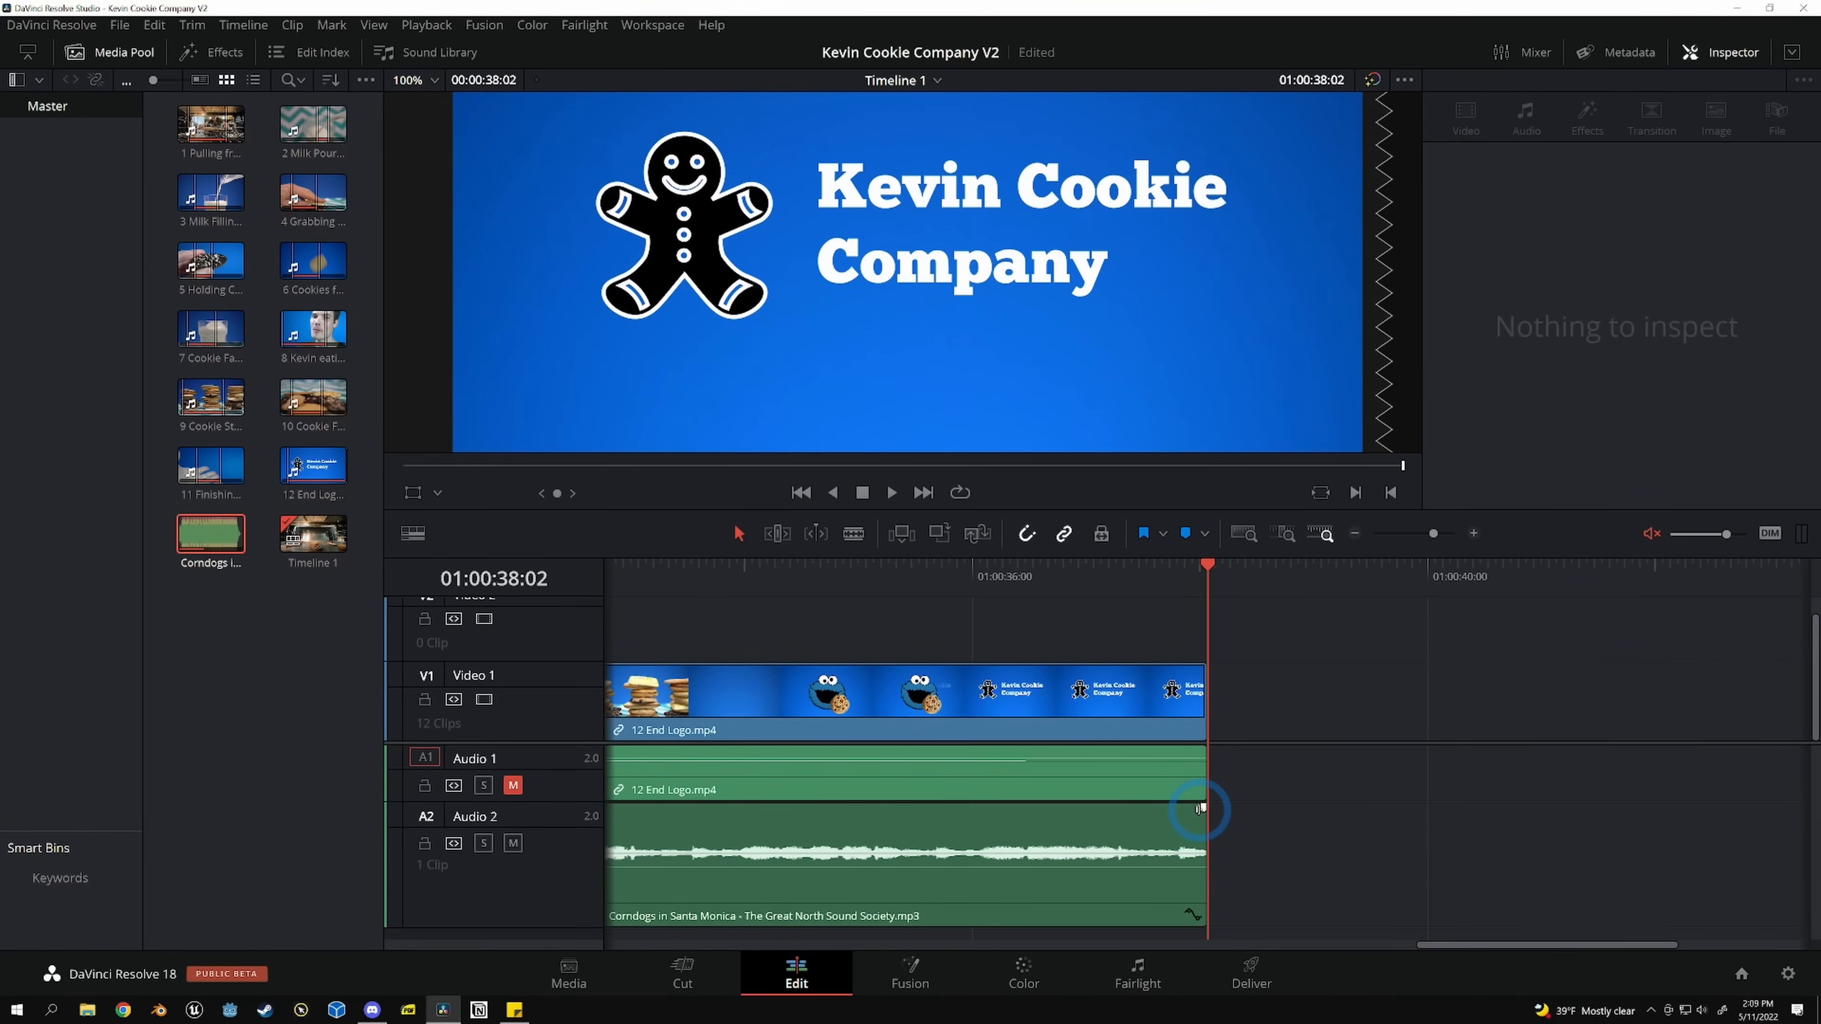
Add a fade-out of about 5 seconds to the end of the music clip and play the ending
drag(1203, 807, 651, 808)
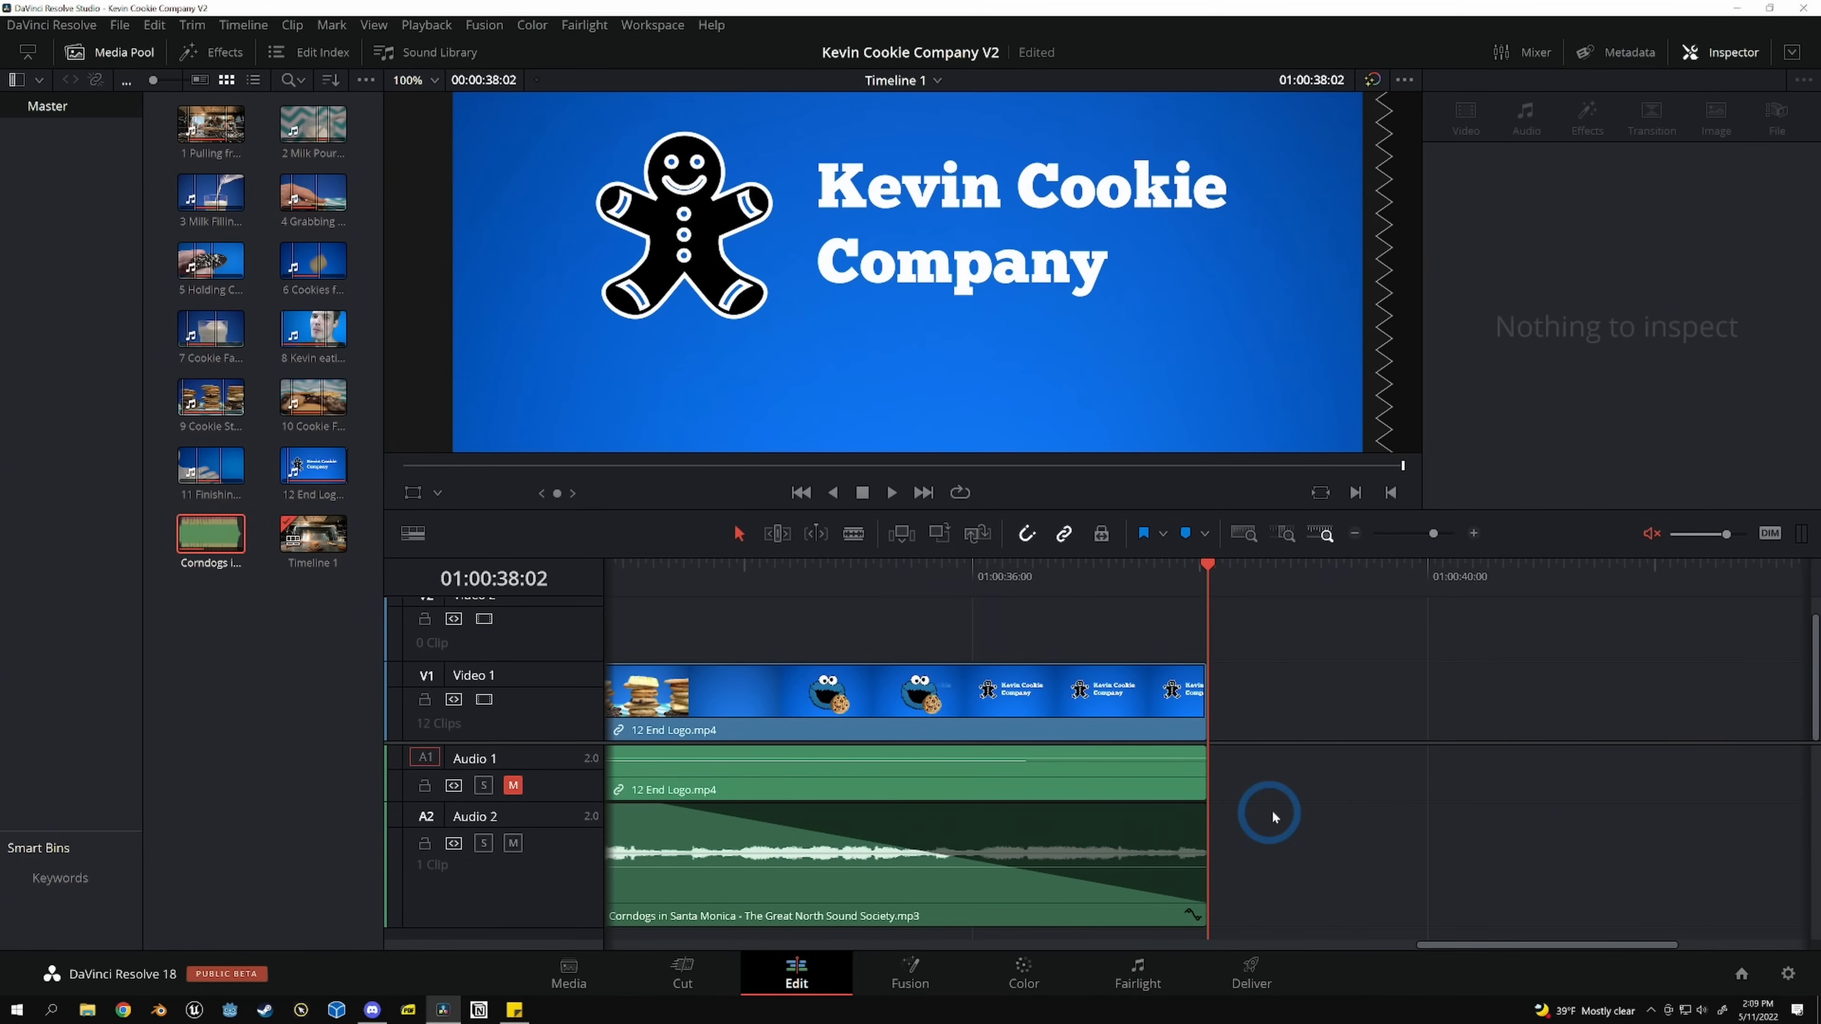
drag(1272, 817, 1541, 820)
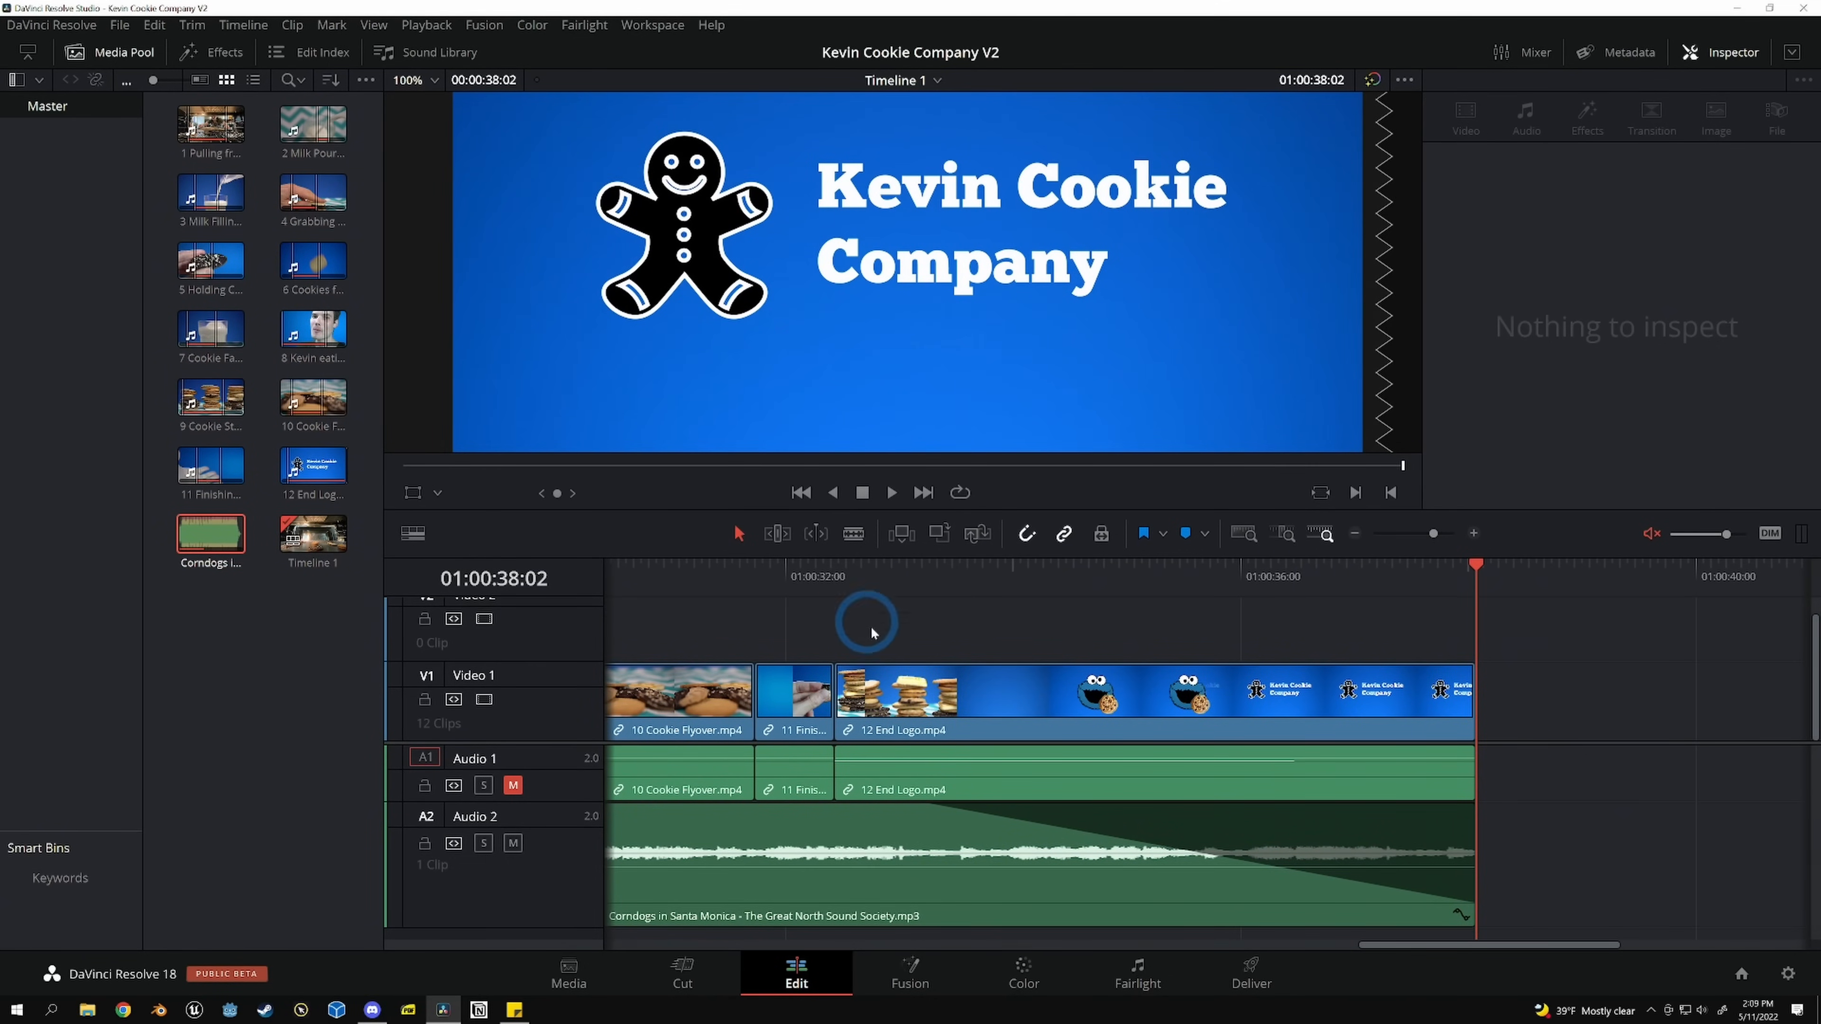
click(672, 574)
key(space)
key(space)
Unmute the playback sound and play from clip 10 Cookie Flyover.mp4 into the end logo
click(1650, 537)
click(685, 571)
key(space)
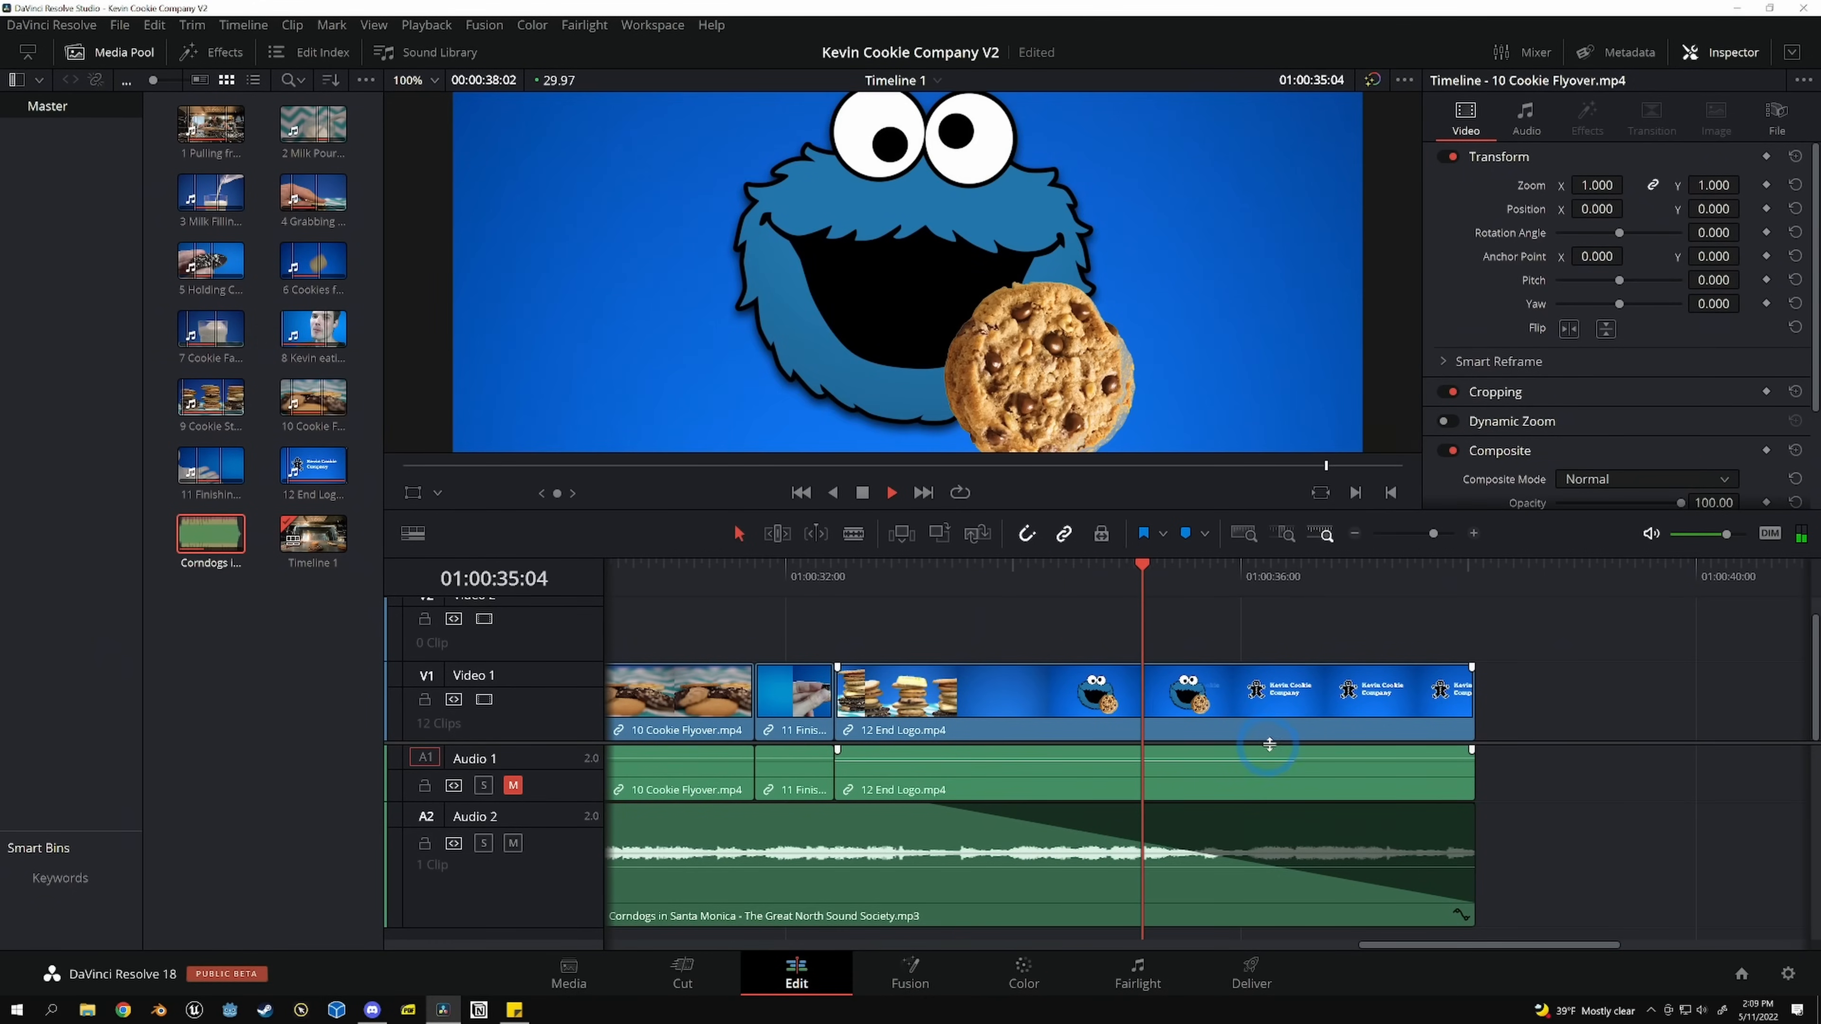
key(space)
Shorten the music clip's fade-out to about 17 frames and play through to the end
drag(918, 808, 1405, 809)
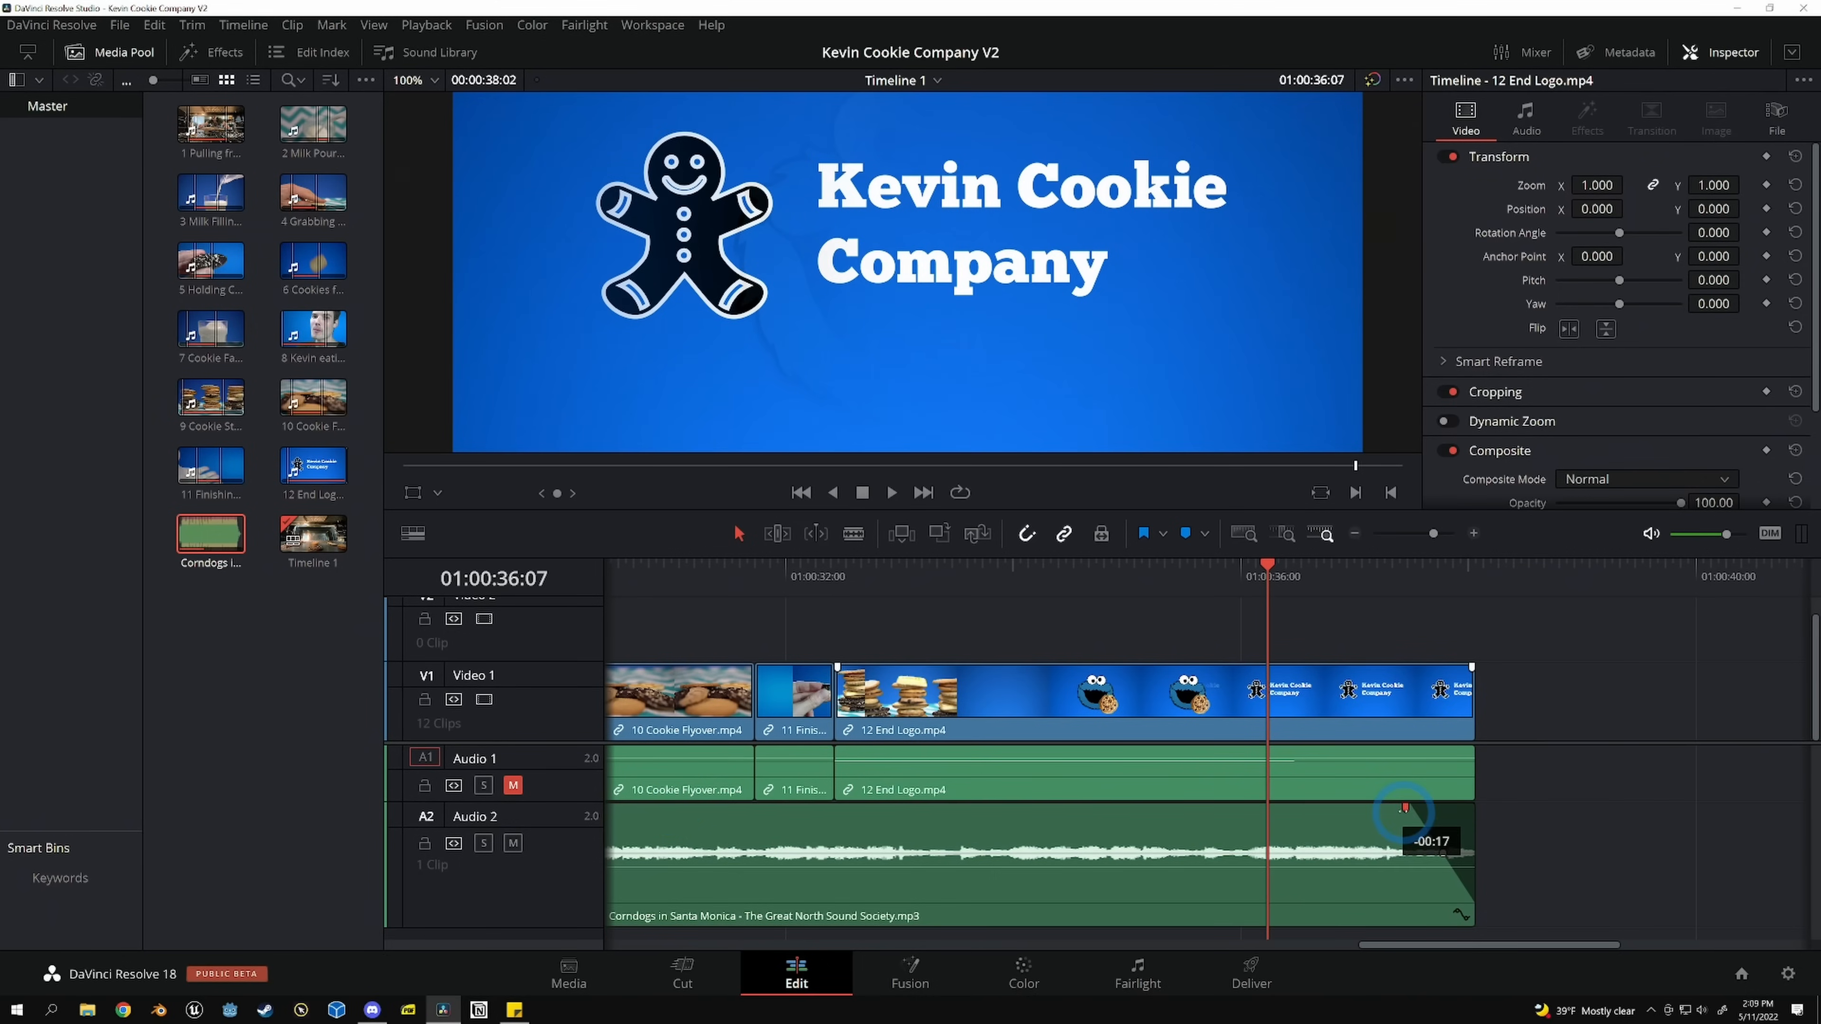
key(space)
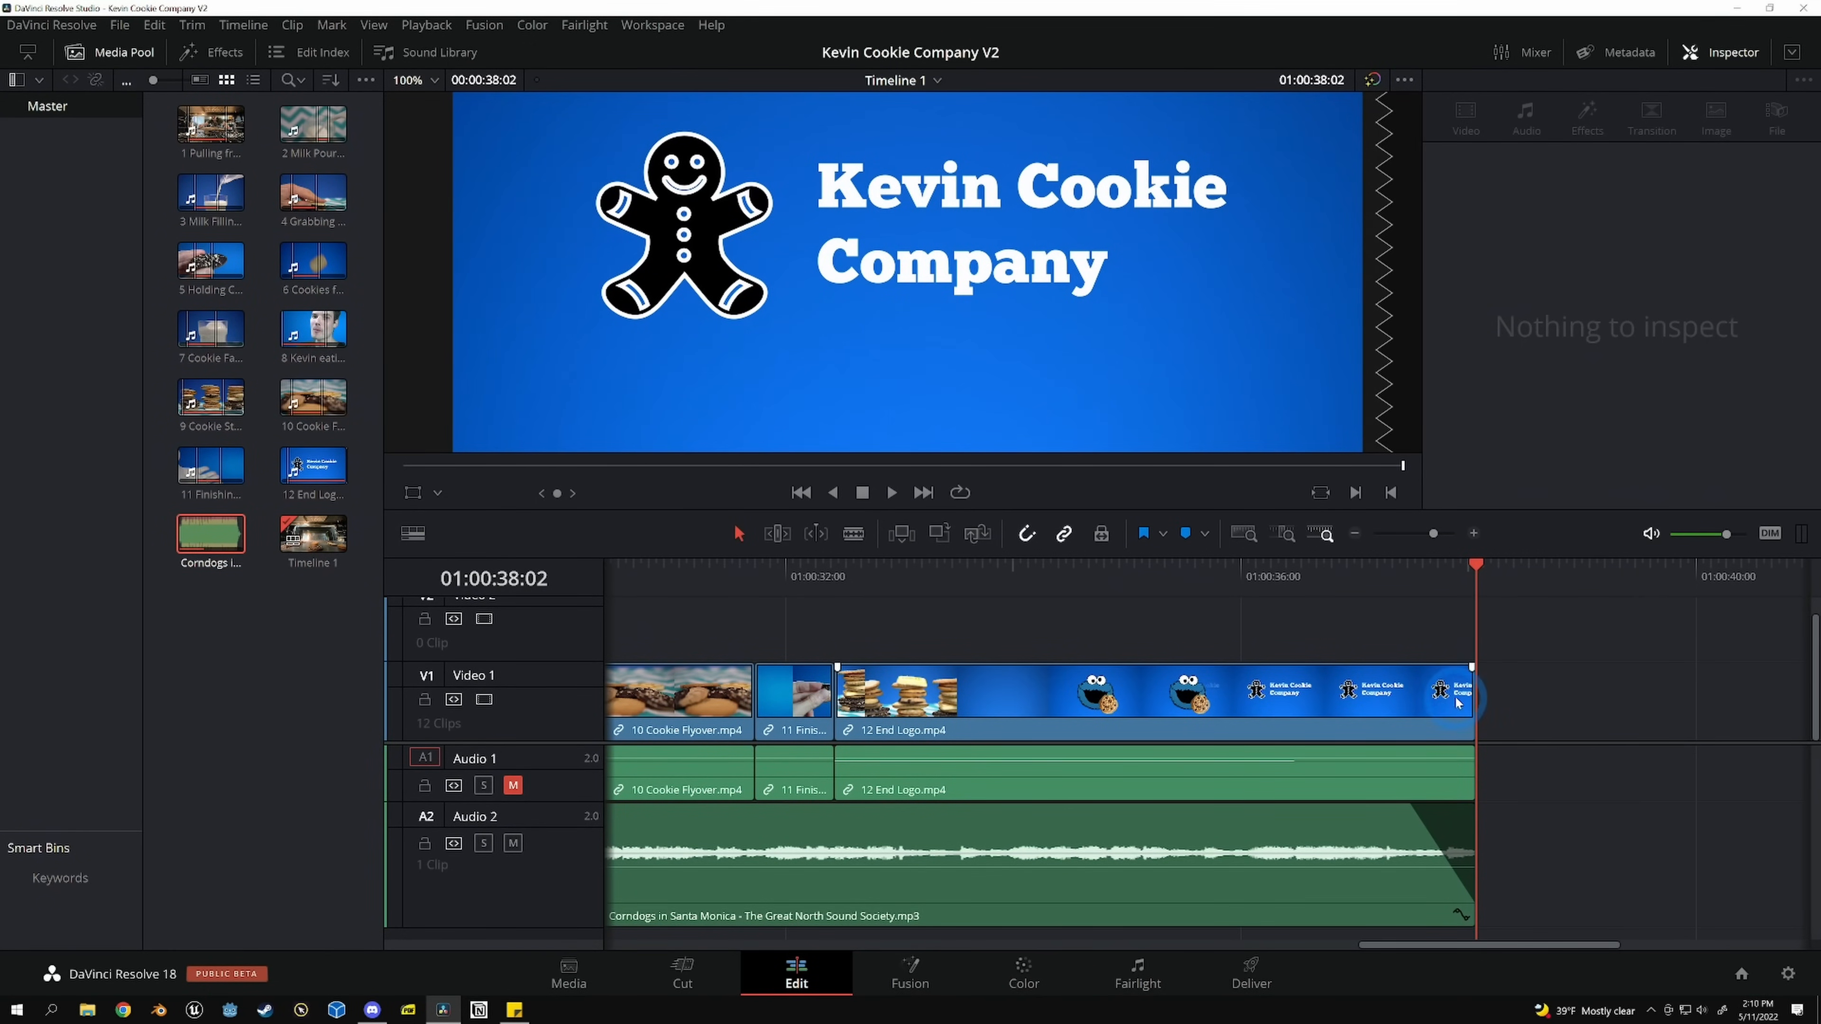
Add a video fade-out of about one second to the end of 12 End Logo.mp4 and play it back
click(1401, 577)
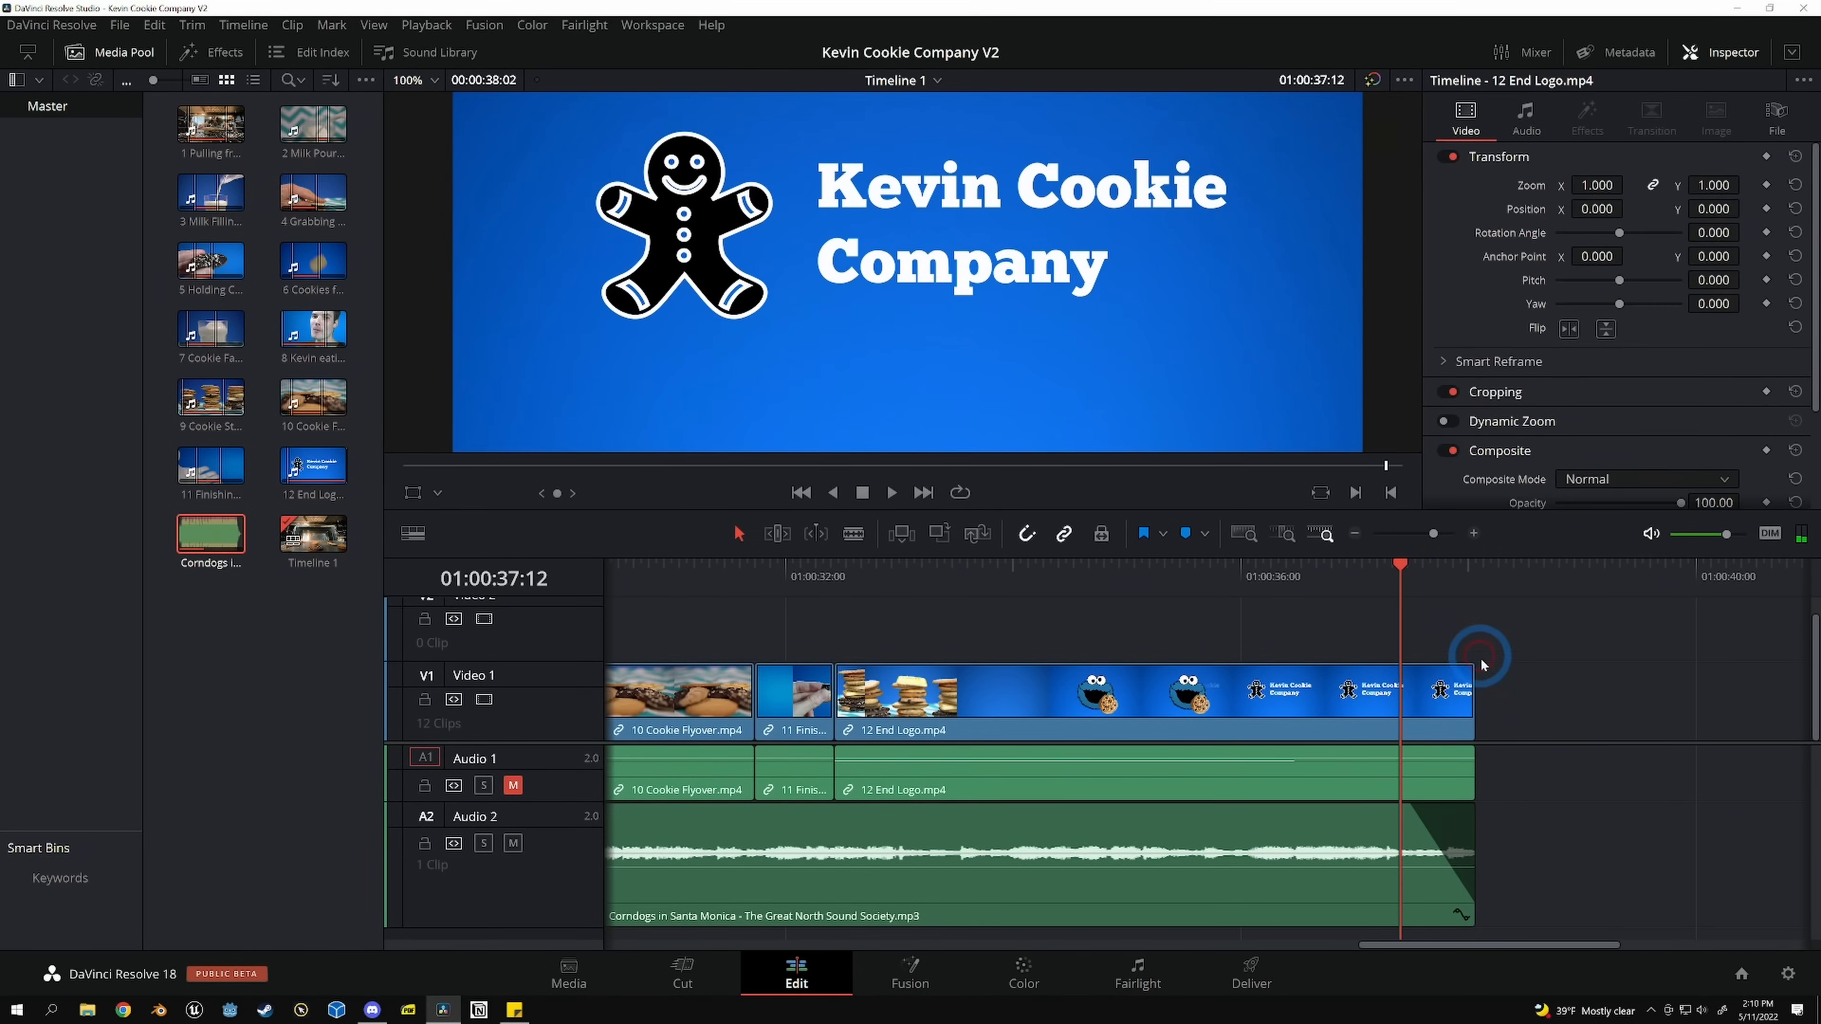
drag(1470, 668, 1350, 667)
click(1290, 575)
key(space)
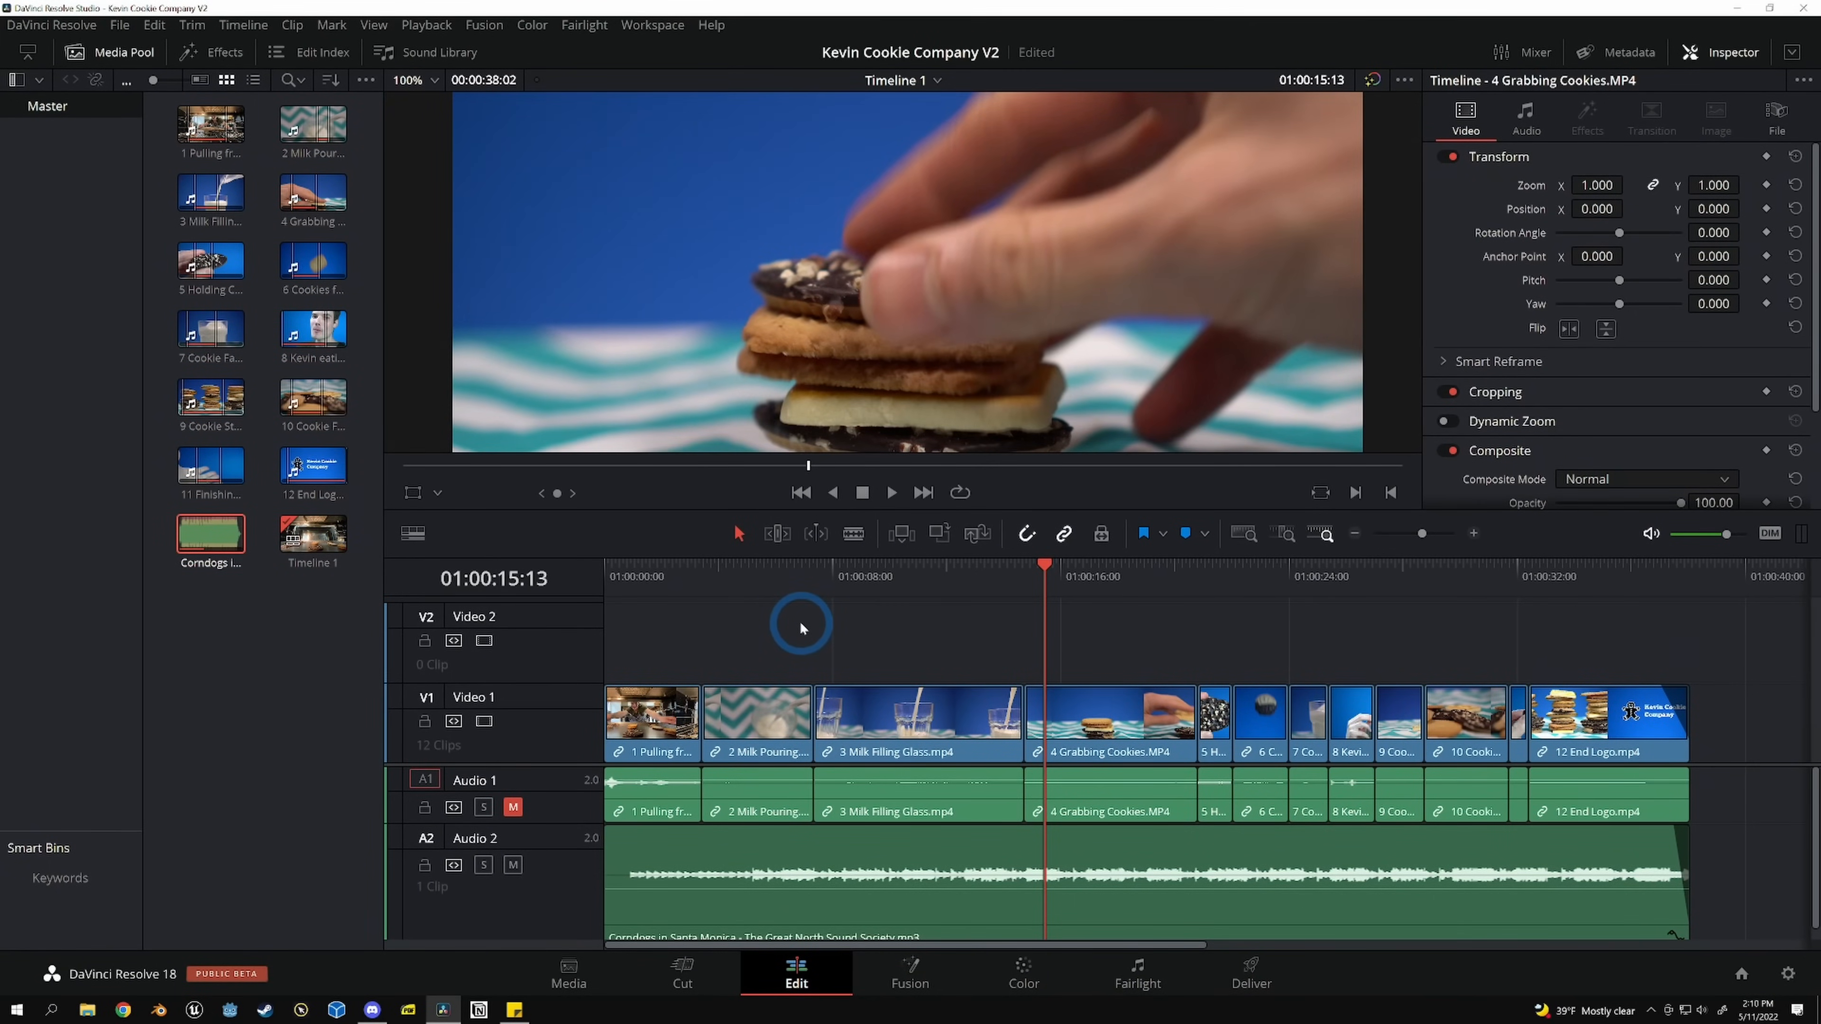
Place the playhead over 2 Milk Pouring.mp4 and switch to the Color page
click(755, 578)
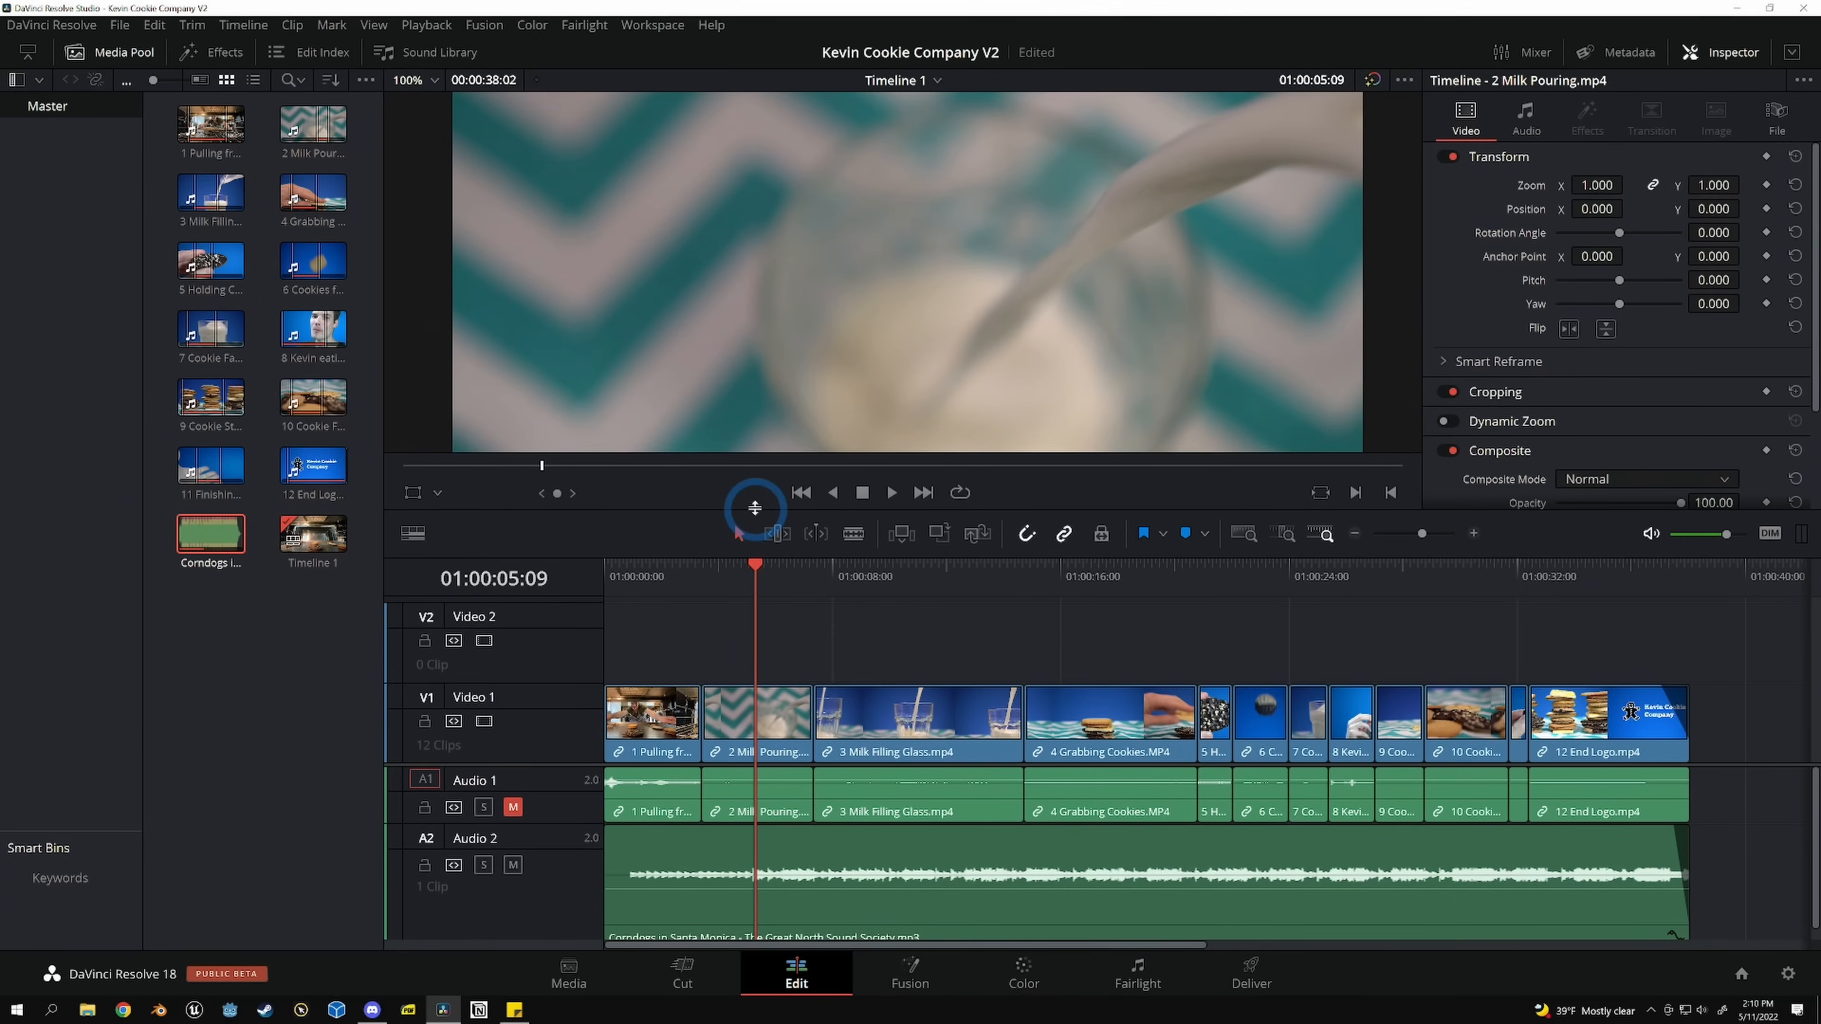
click(898, 577)
click(775, 574)
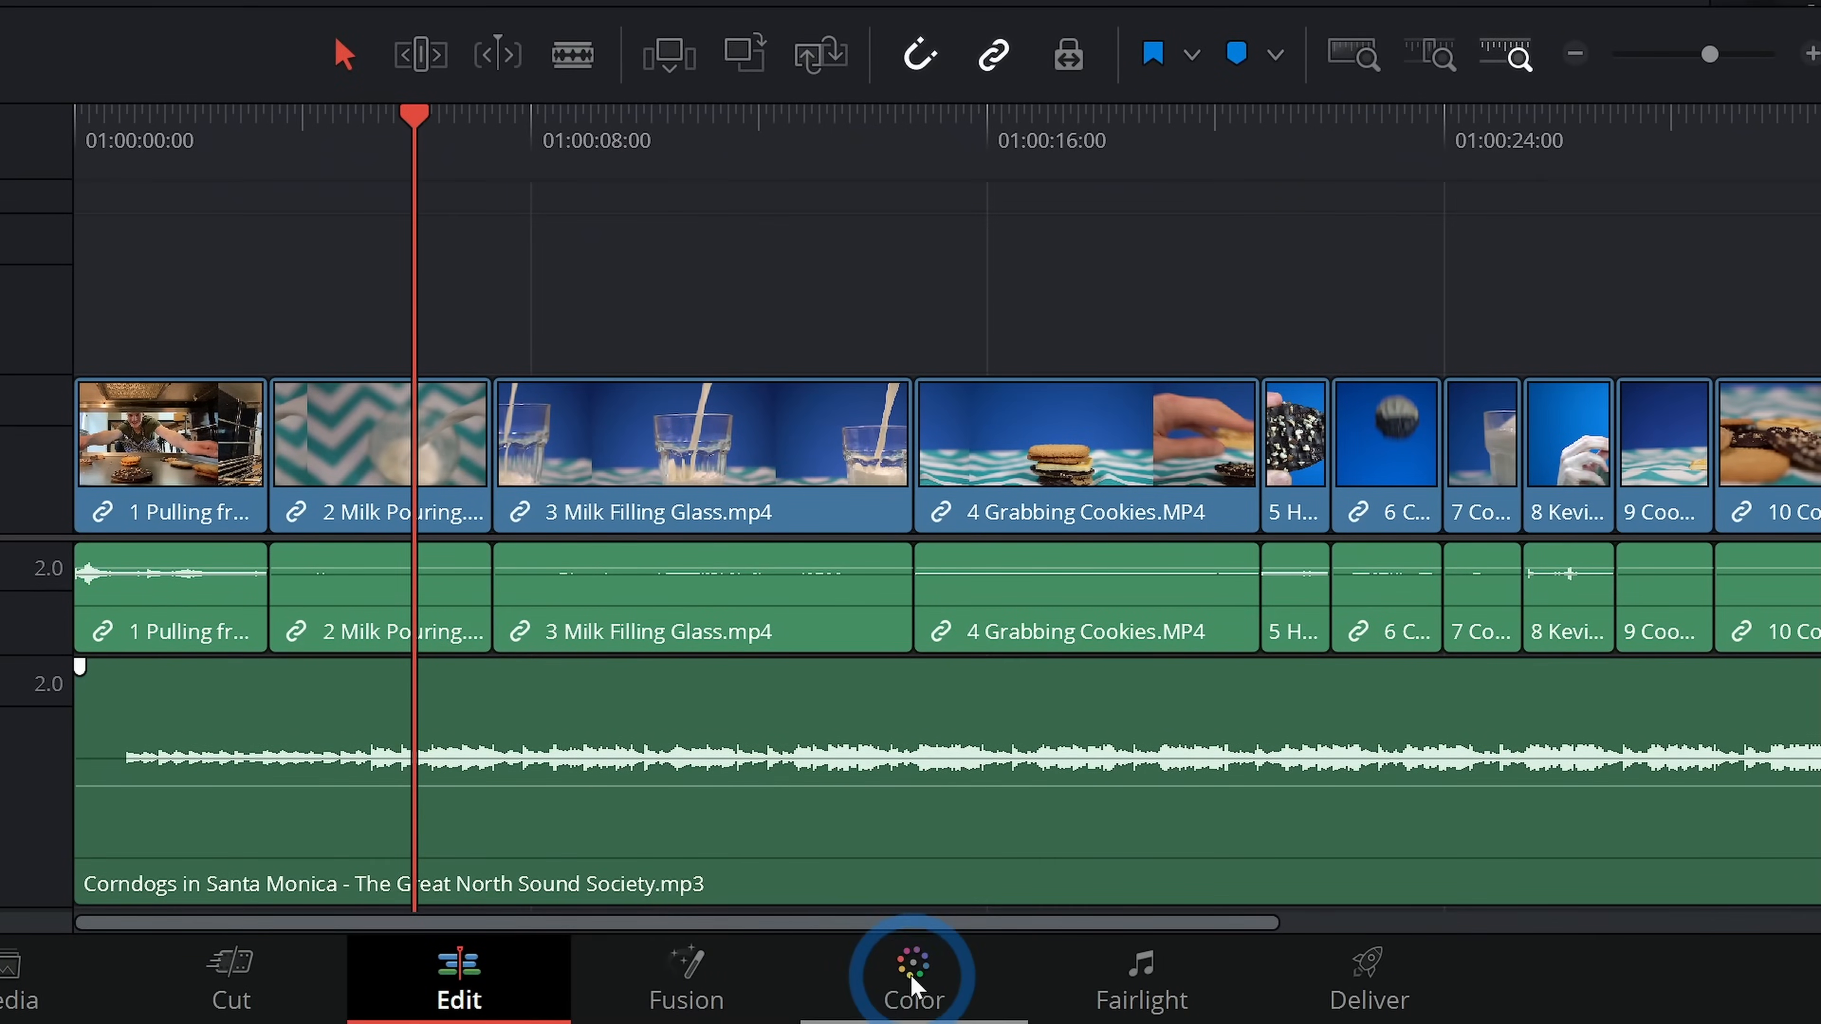
click(1023, 1004)
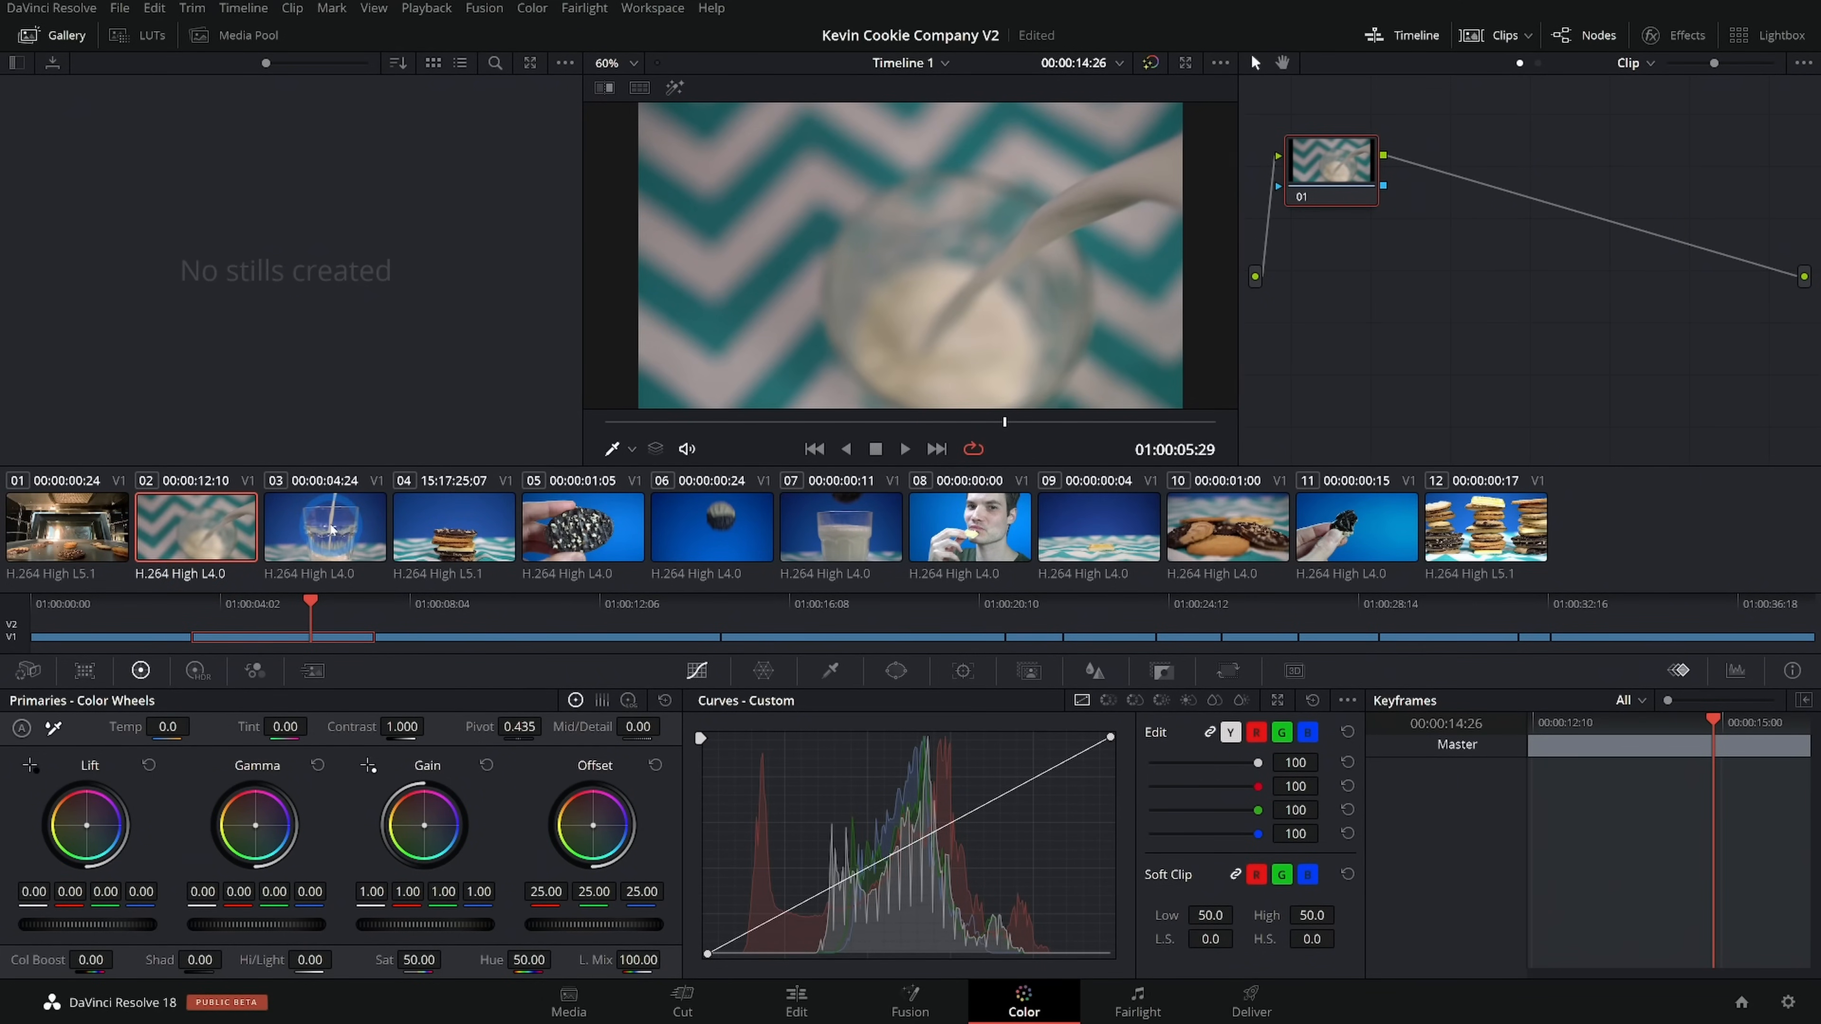
View clips 03 to 06 one after another on the Color page and return to clip 02
click(331, 547)
click(477, 559)
click(583, 552)
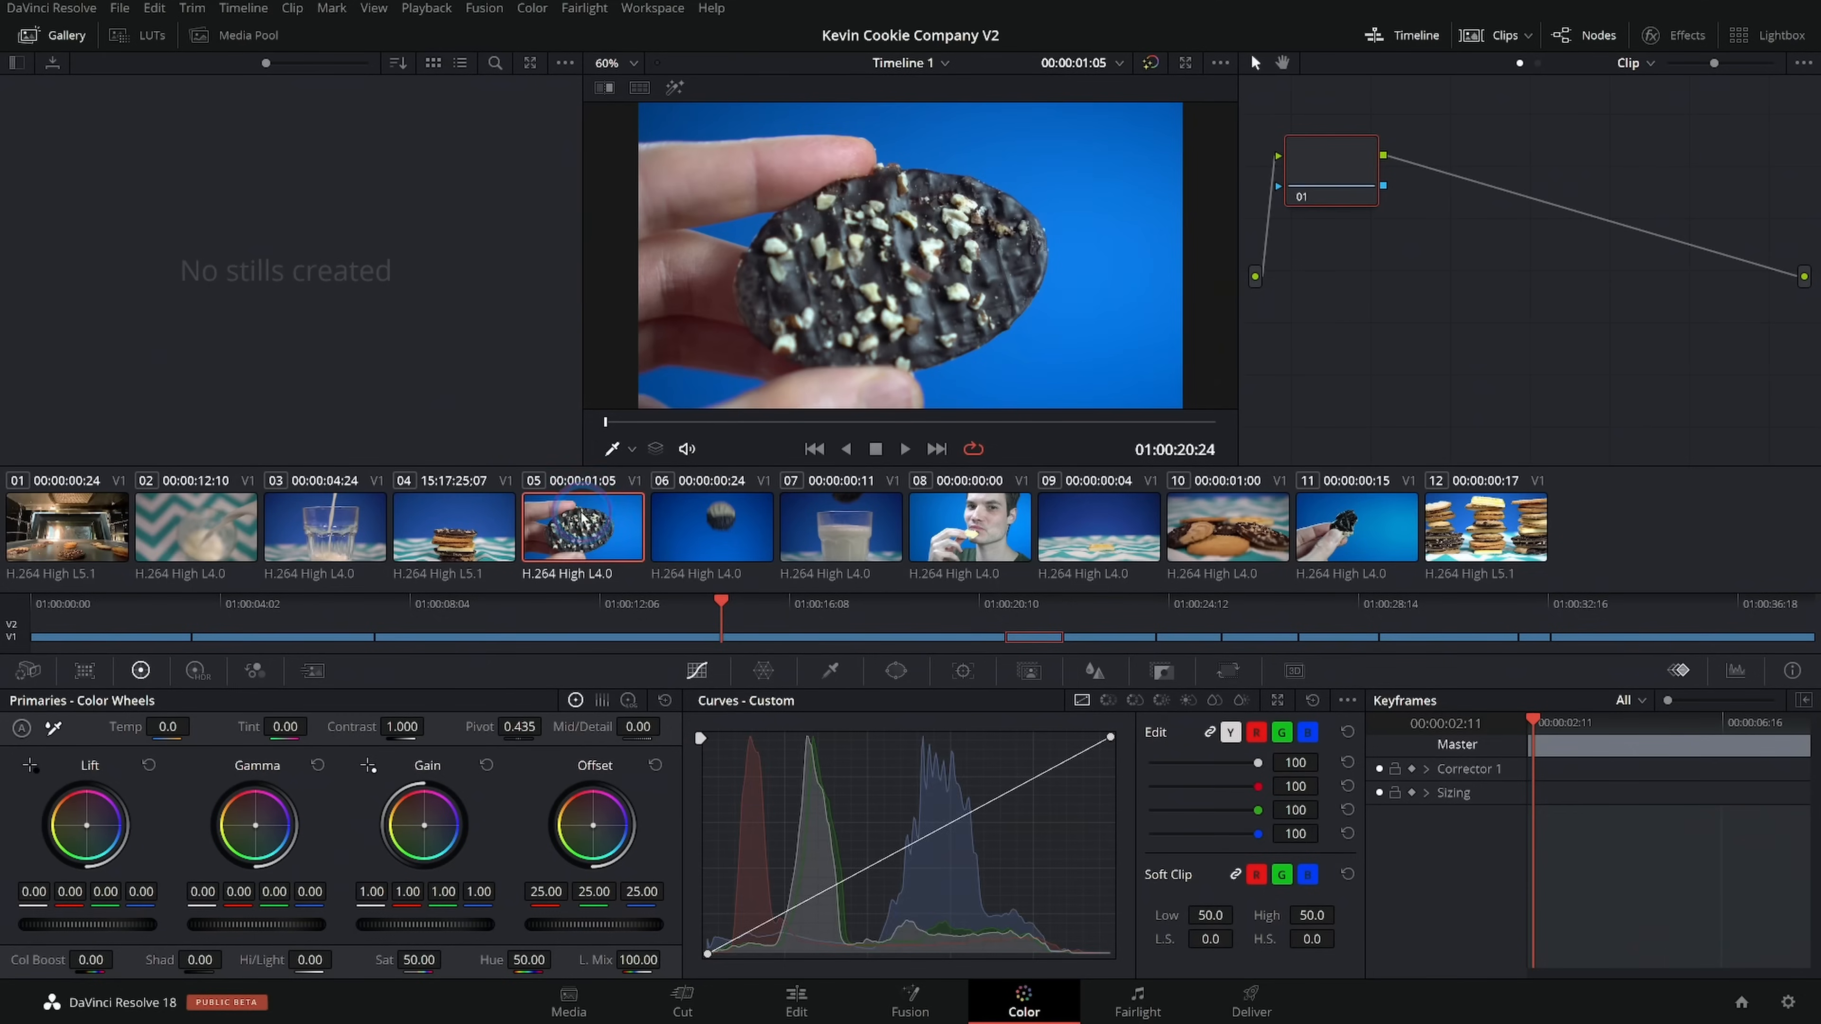
click(717, 527)
click(228, 518)
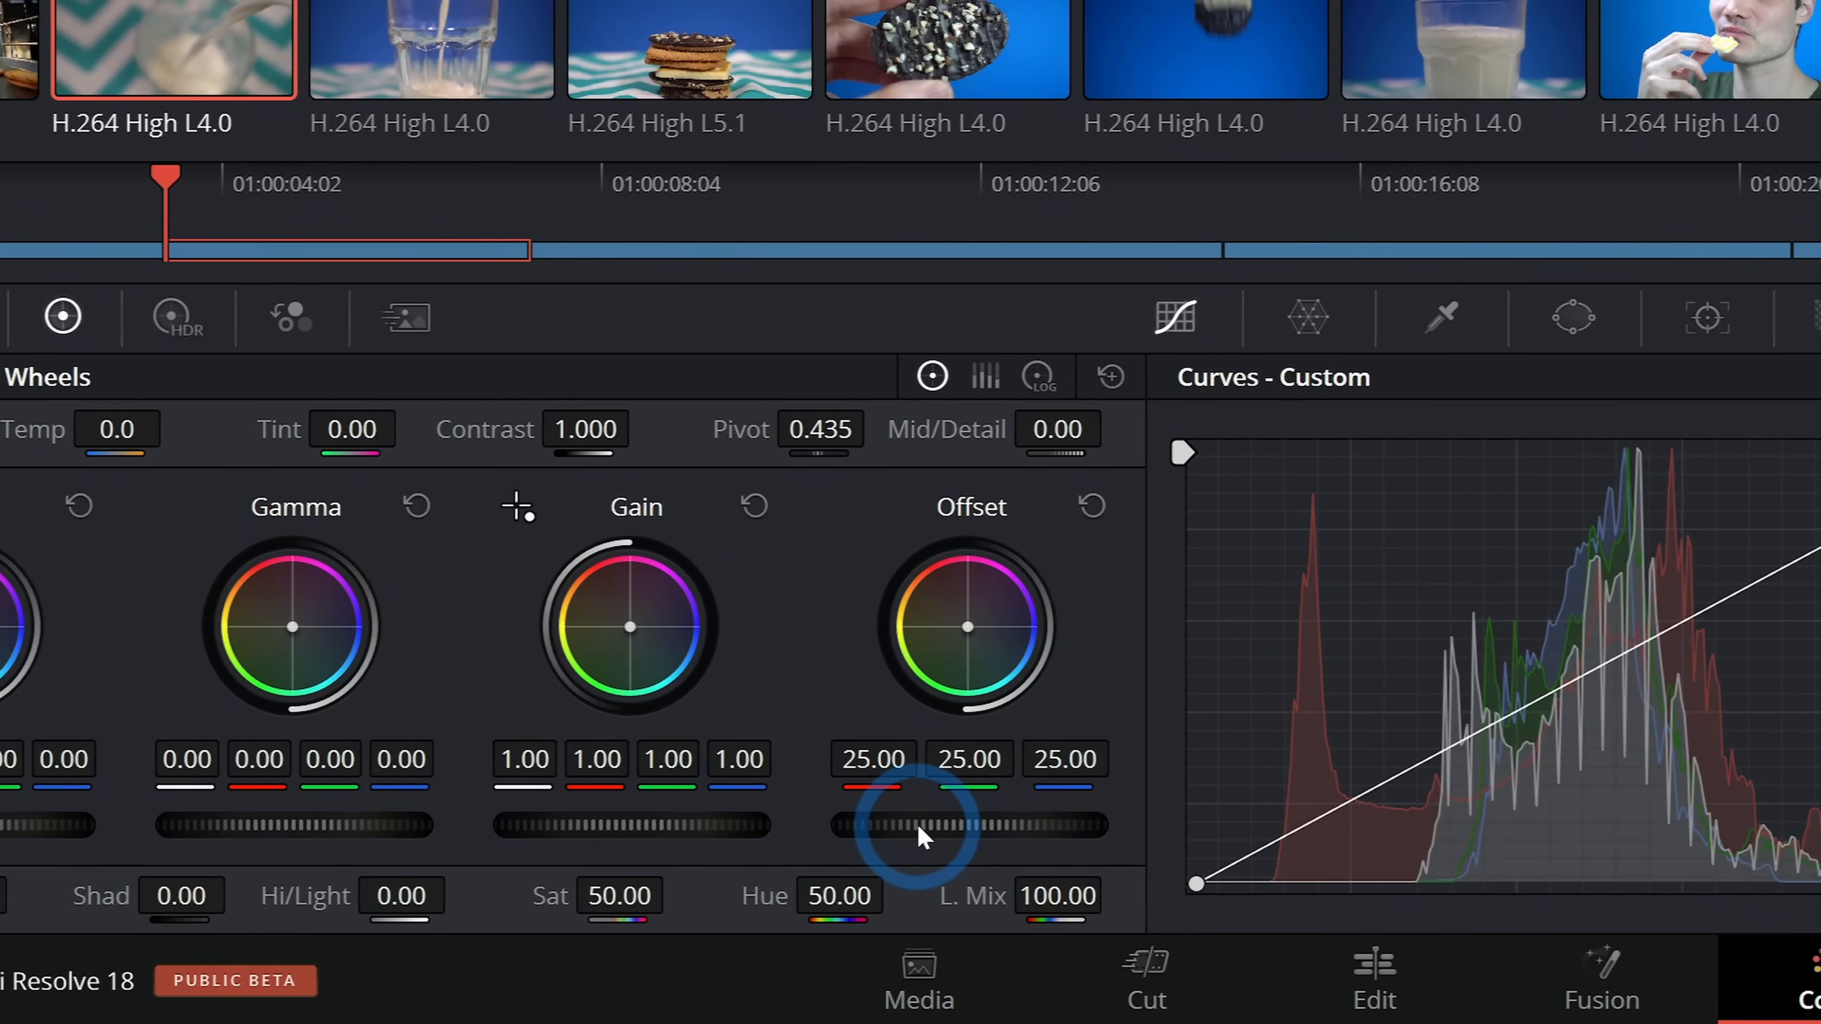
Raise the Offset of clip 02 to 42.75 in all three channels and scrub through the graded clip
drag(968, 827, 968, 827)
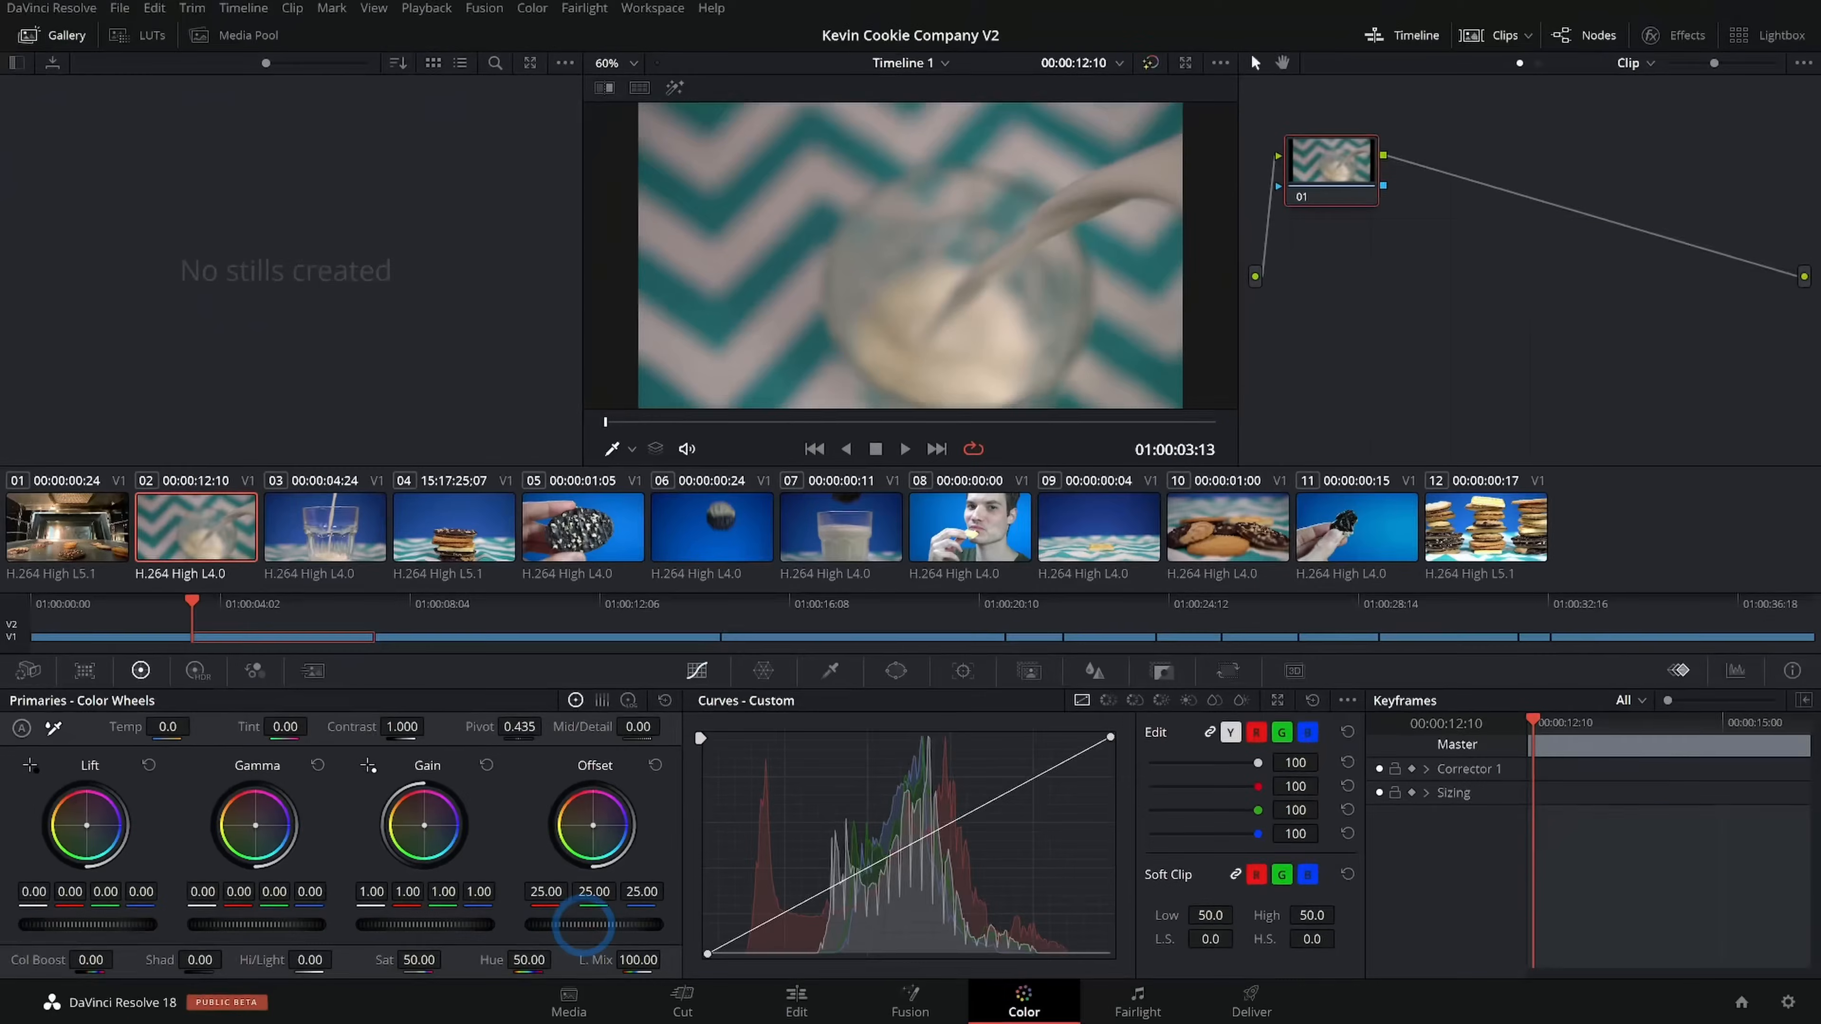
drag(585, 925, 1194, 893)
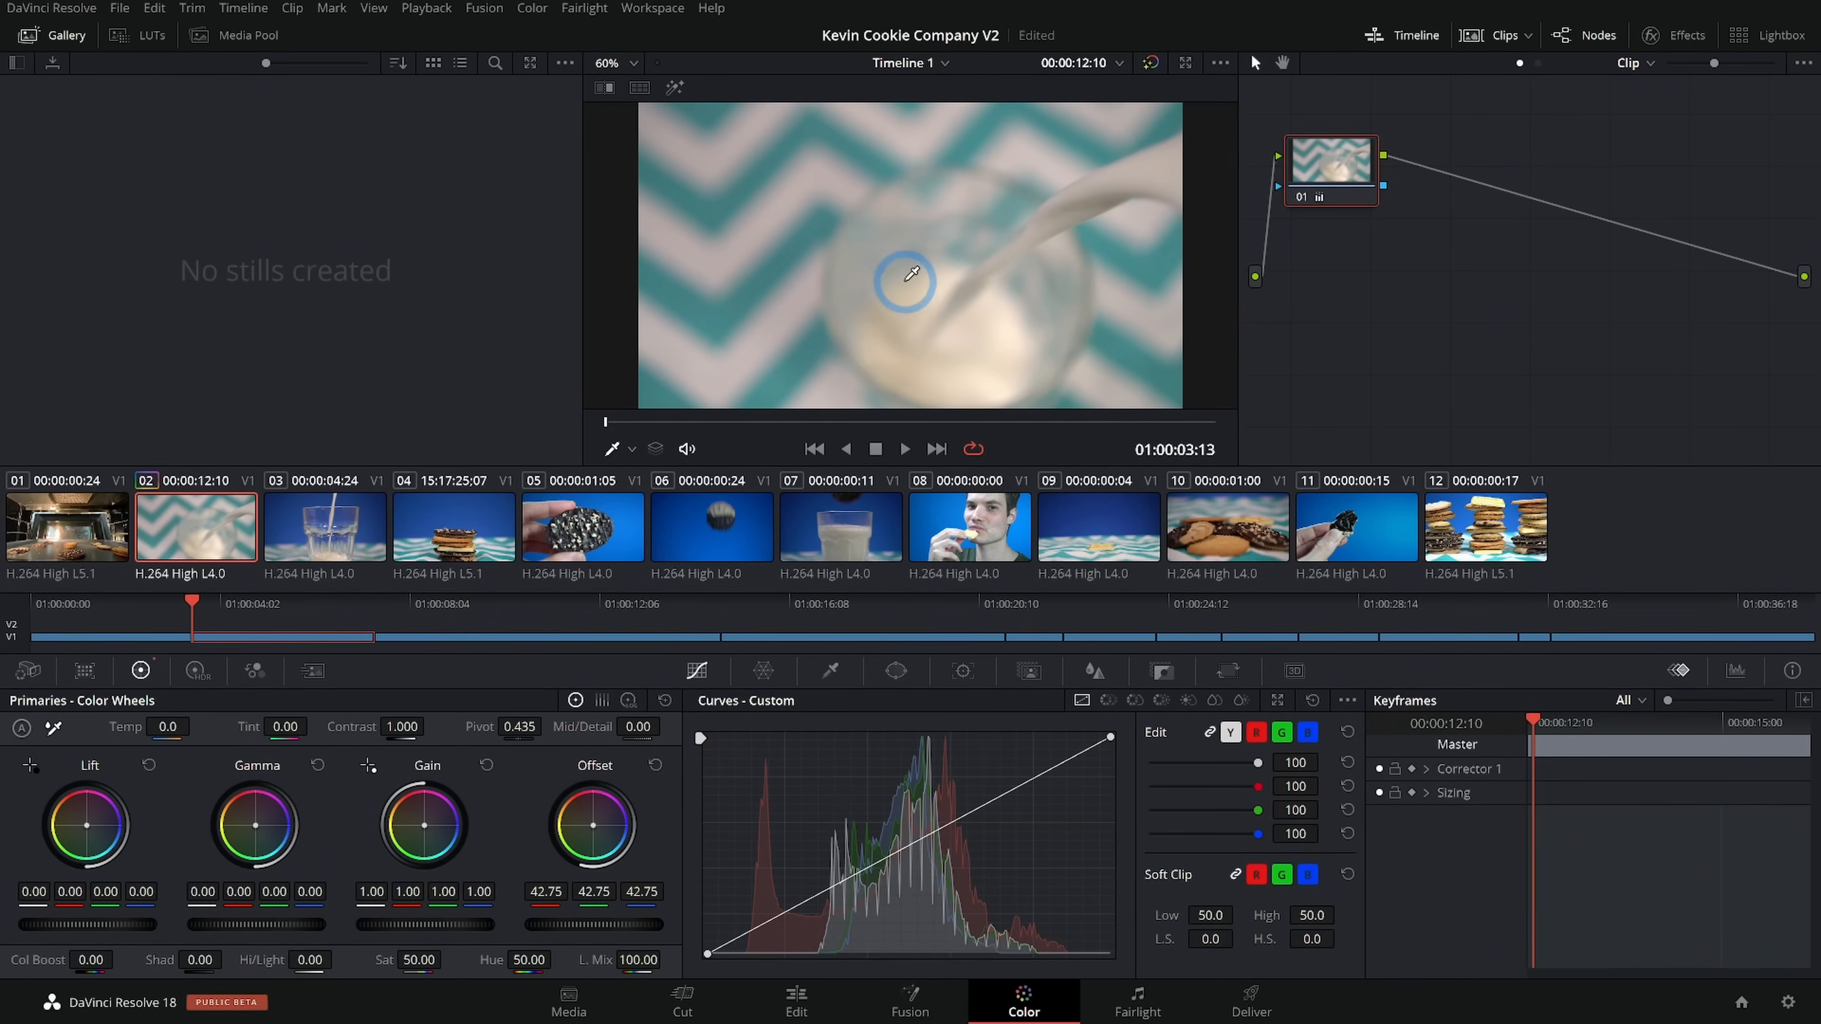
drag(726, 421, 834, 420)
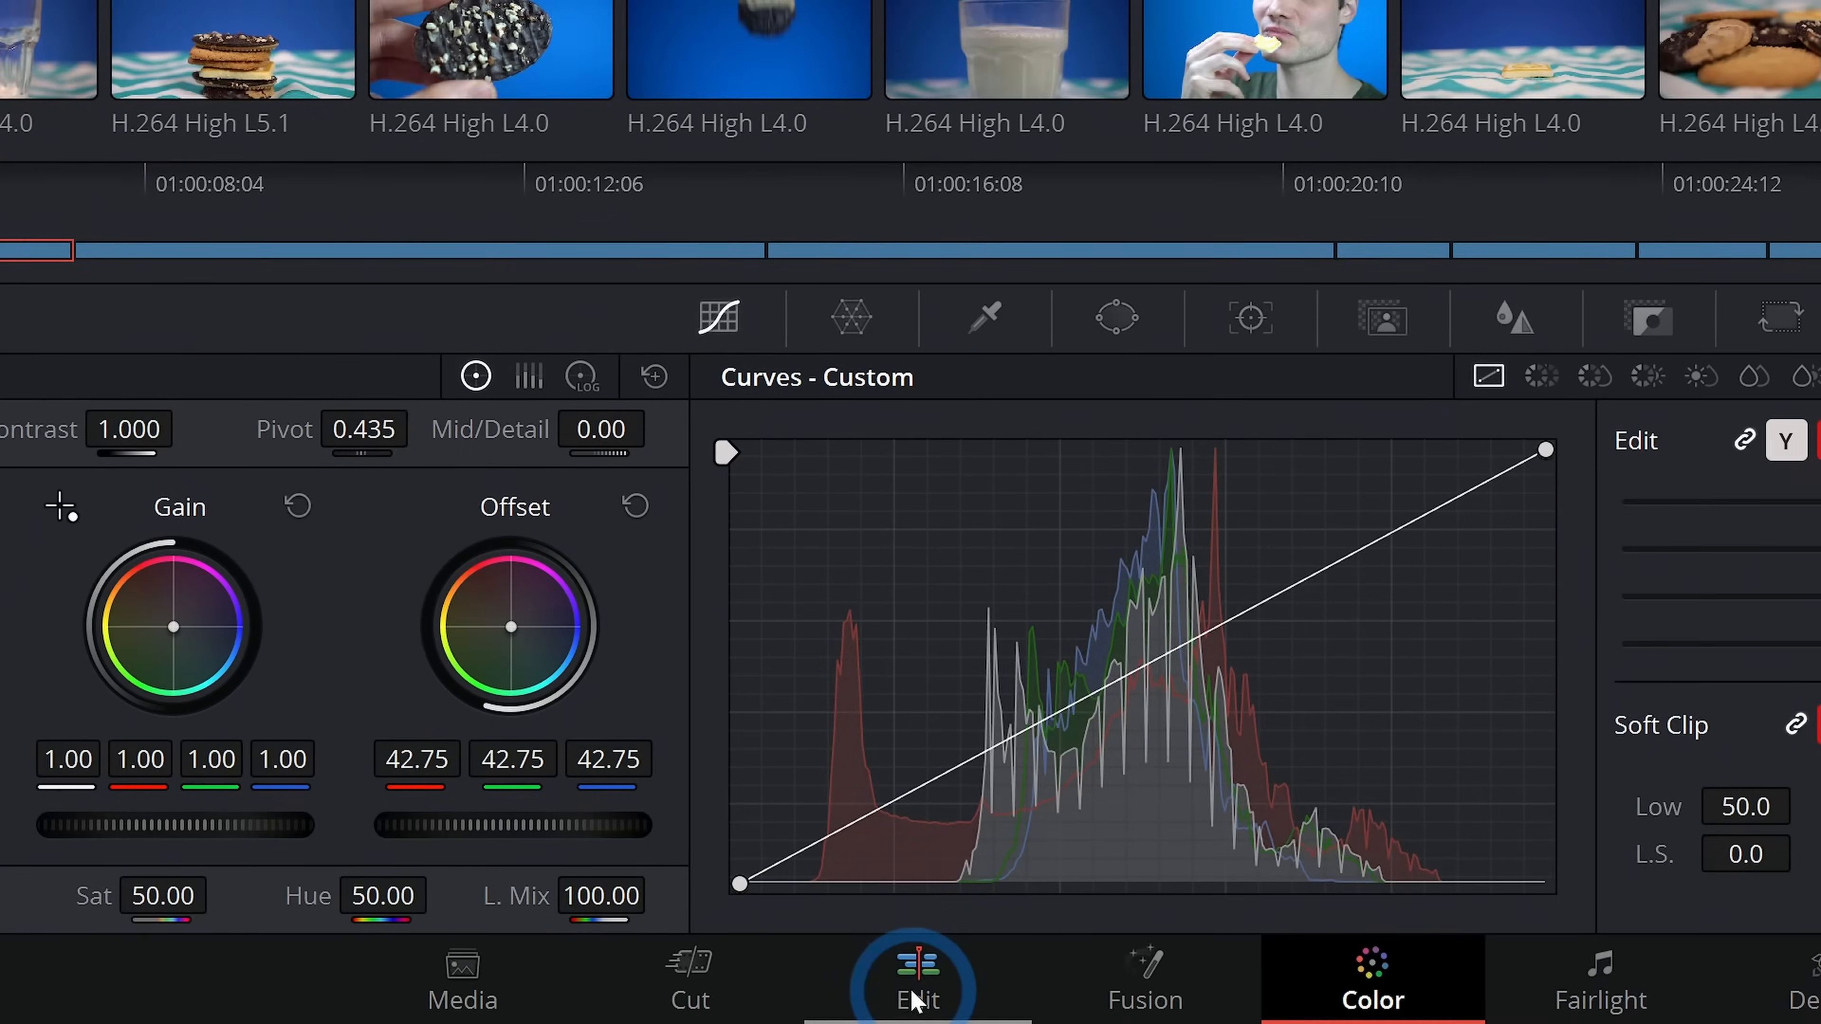
Return to the Edit page and compare 2 Milk Pouring.mp4 with and without its grade by toggling the color grade bypass
click(914, 999)
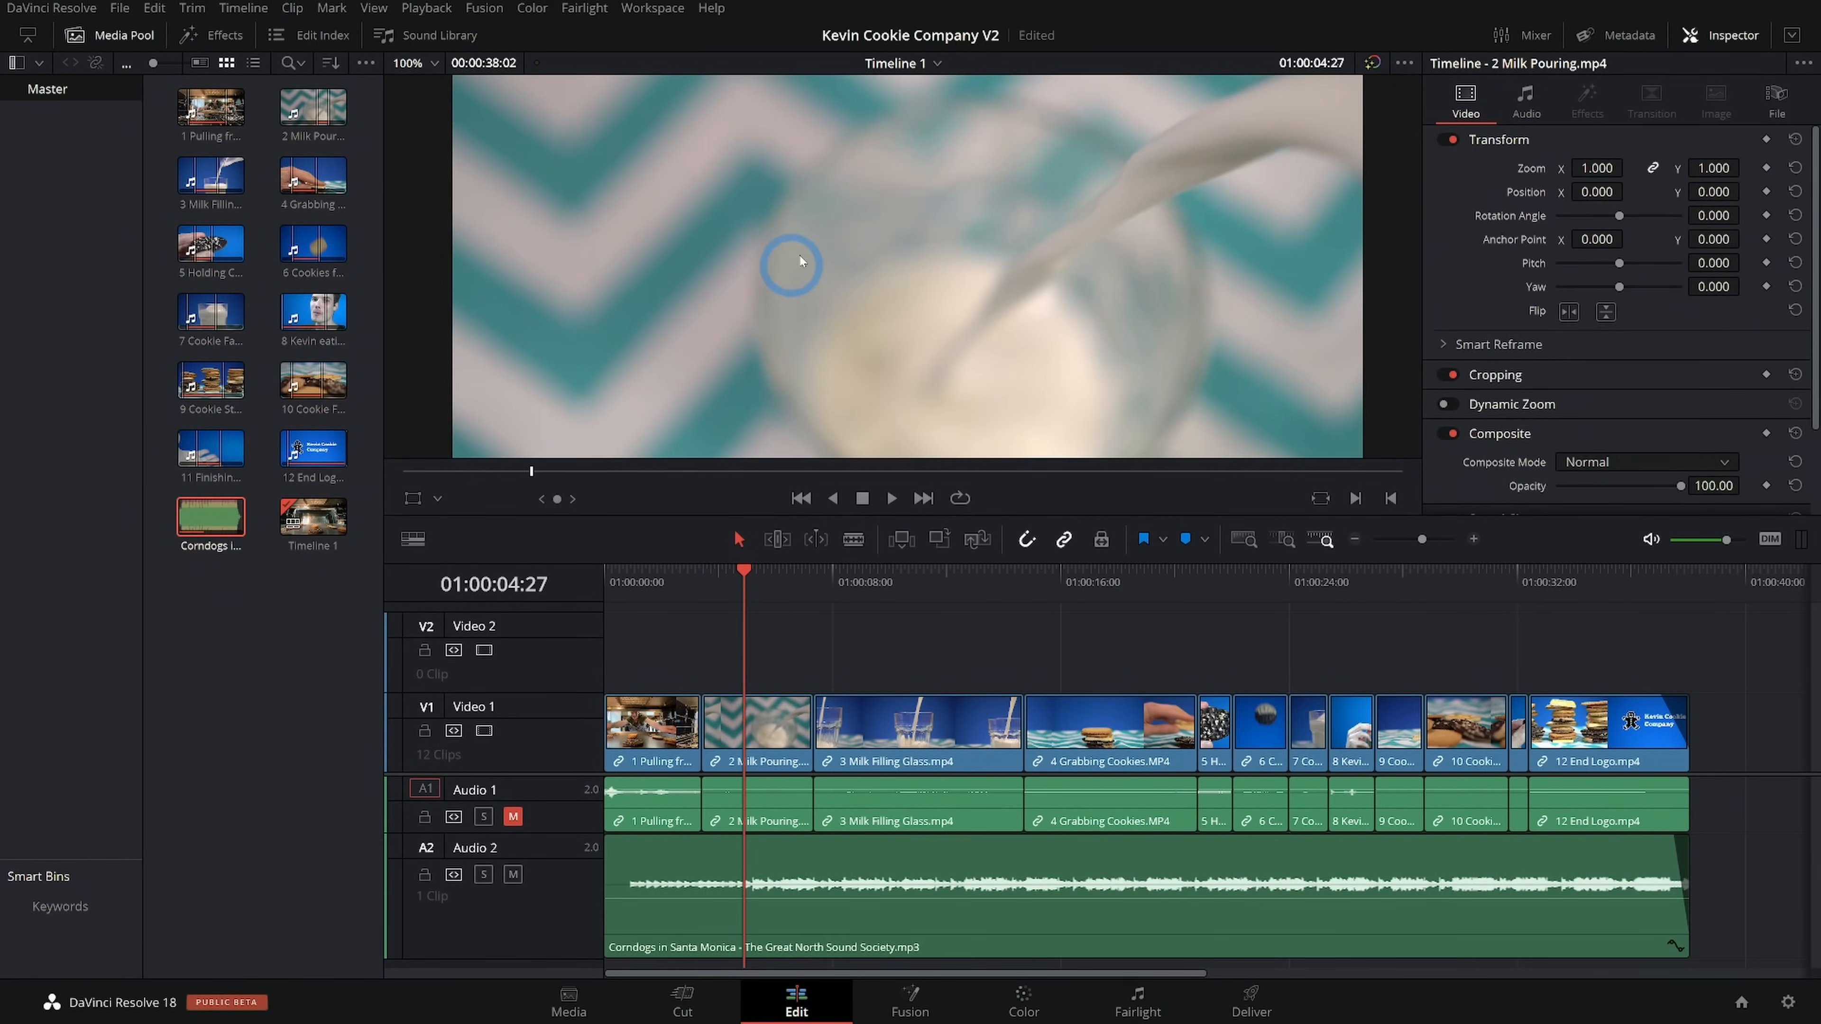
mouse_move(775, 590)
mouse_down()
mouse_move(661, 587)
mouse_move(779, 598)
mouse_up()
click(948, 337)
click(1113, 155)
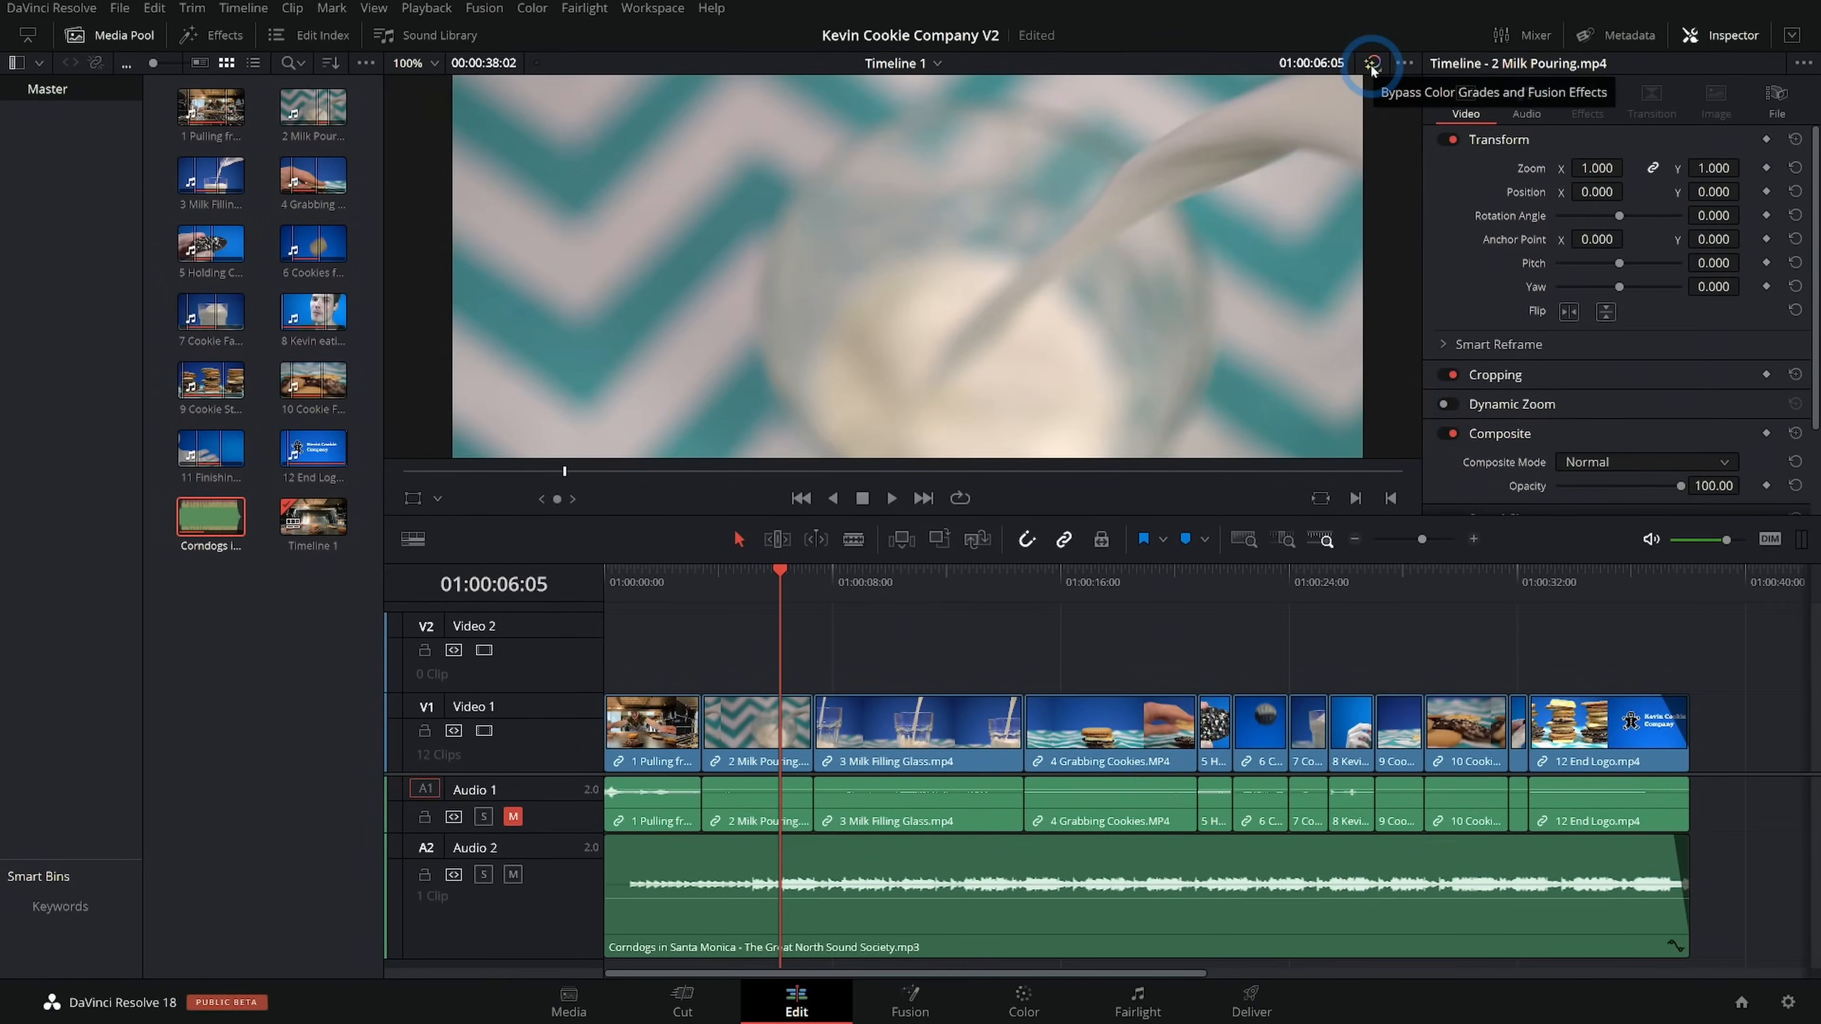
click(1371, 65)
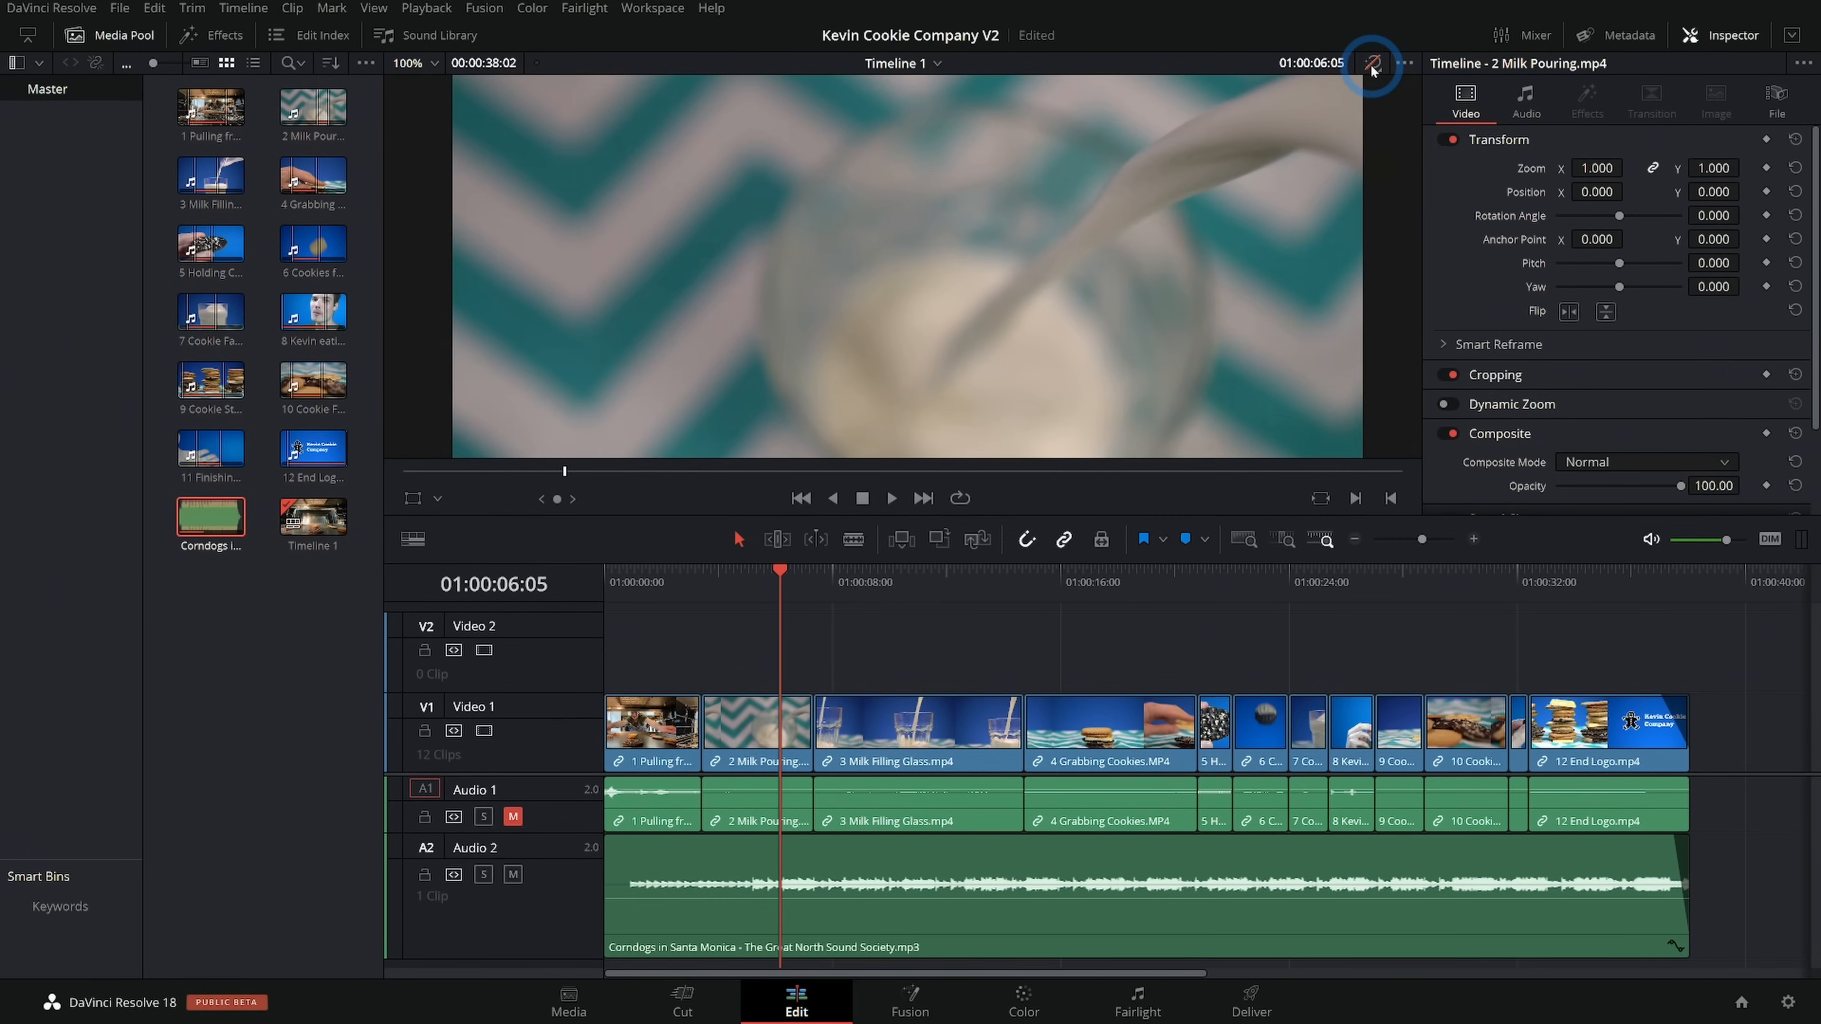
click(1370, 64)
click(1370, 64)
click(1370, 64)
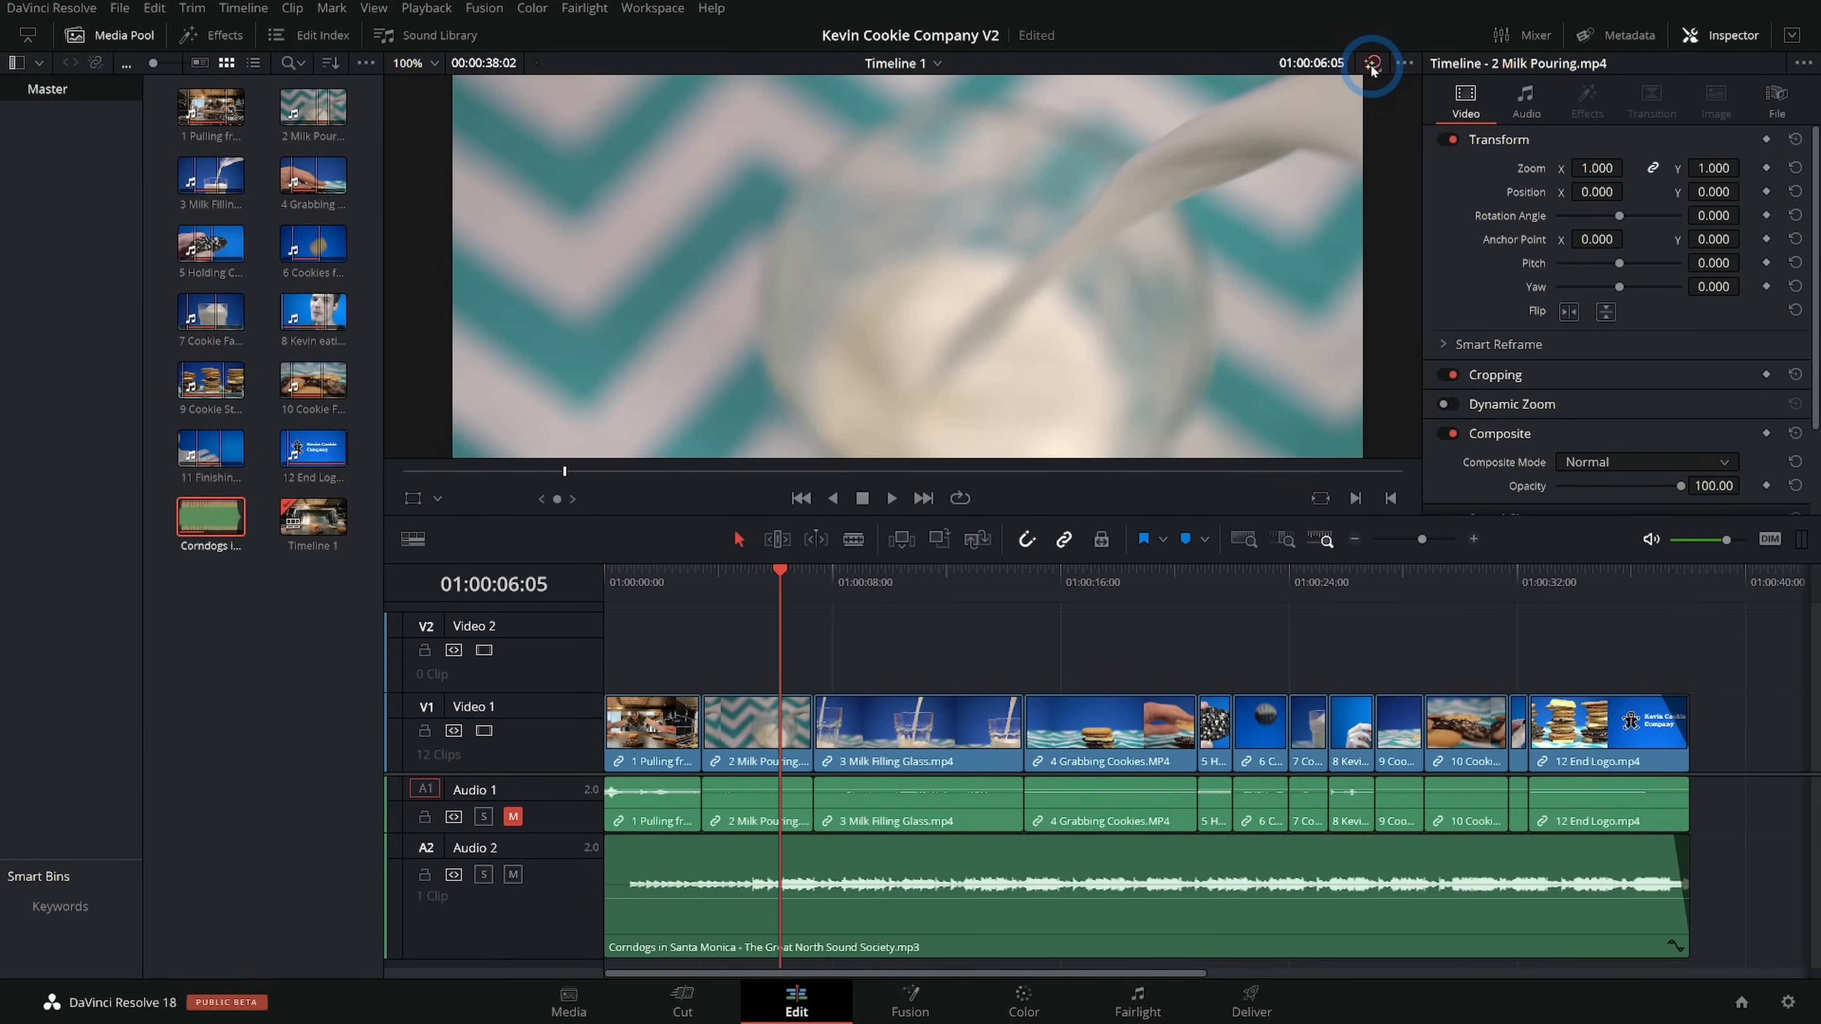
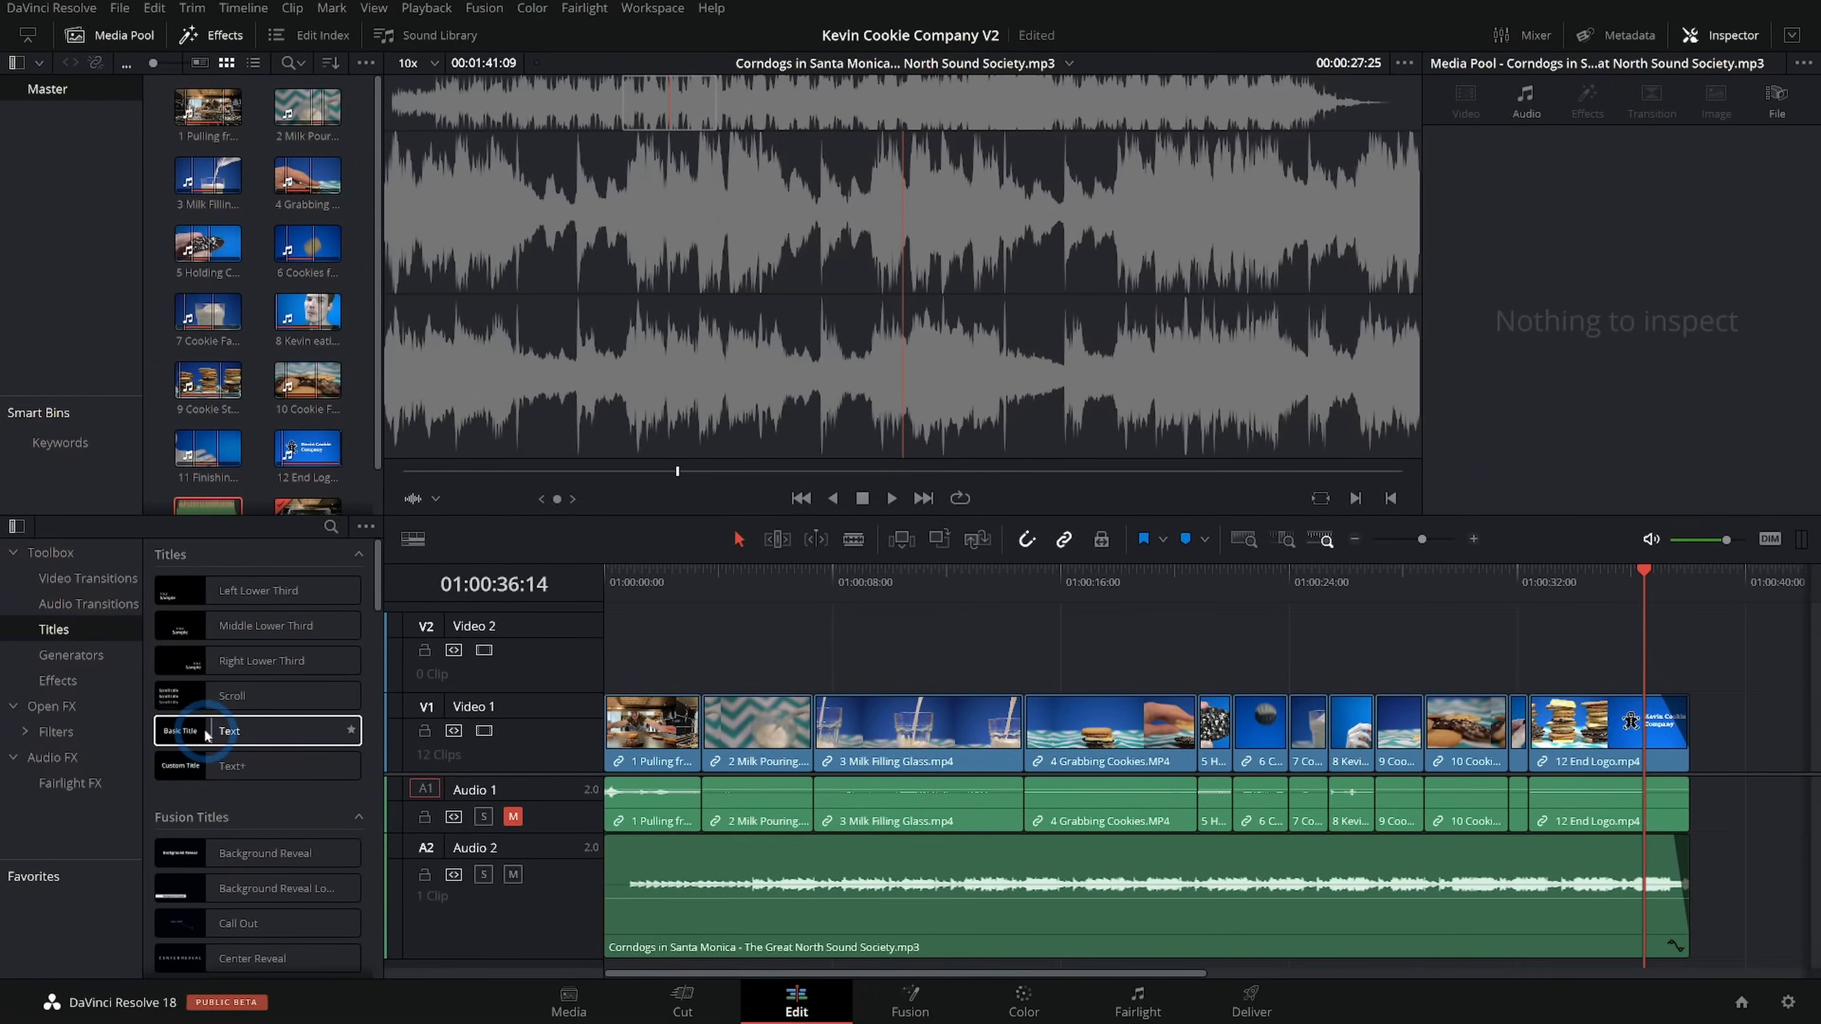
Add a basic Text title on Video 2 directly above 12 End Logo.mp4, extend it to that clip's full length and preview it
drag(279, 720, 1491, 645)
drag(1619, 651, 1490, 644)
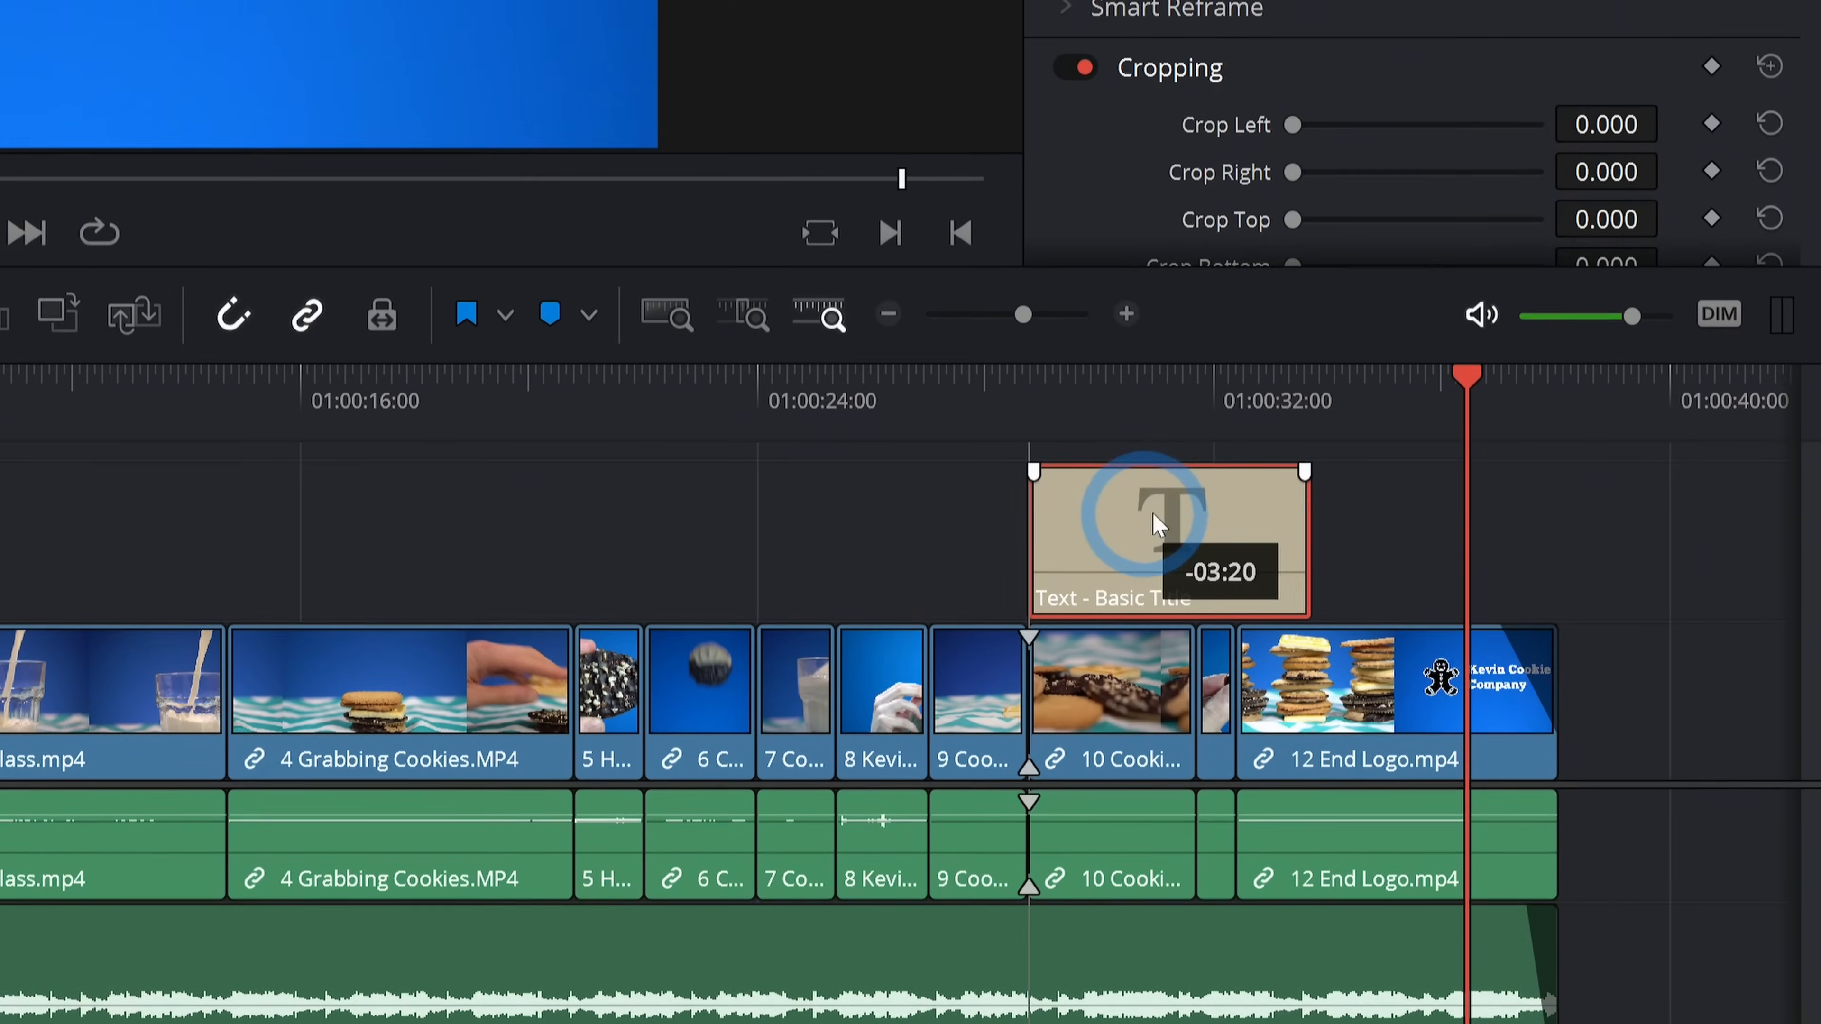
drag(1159, 526, 1366, 518)
drag(1511, 512, 1558, 511)
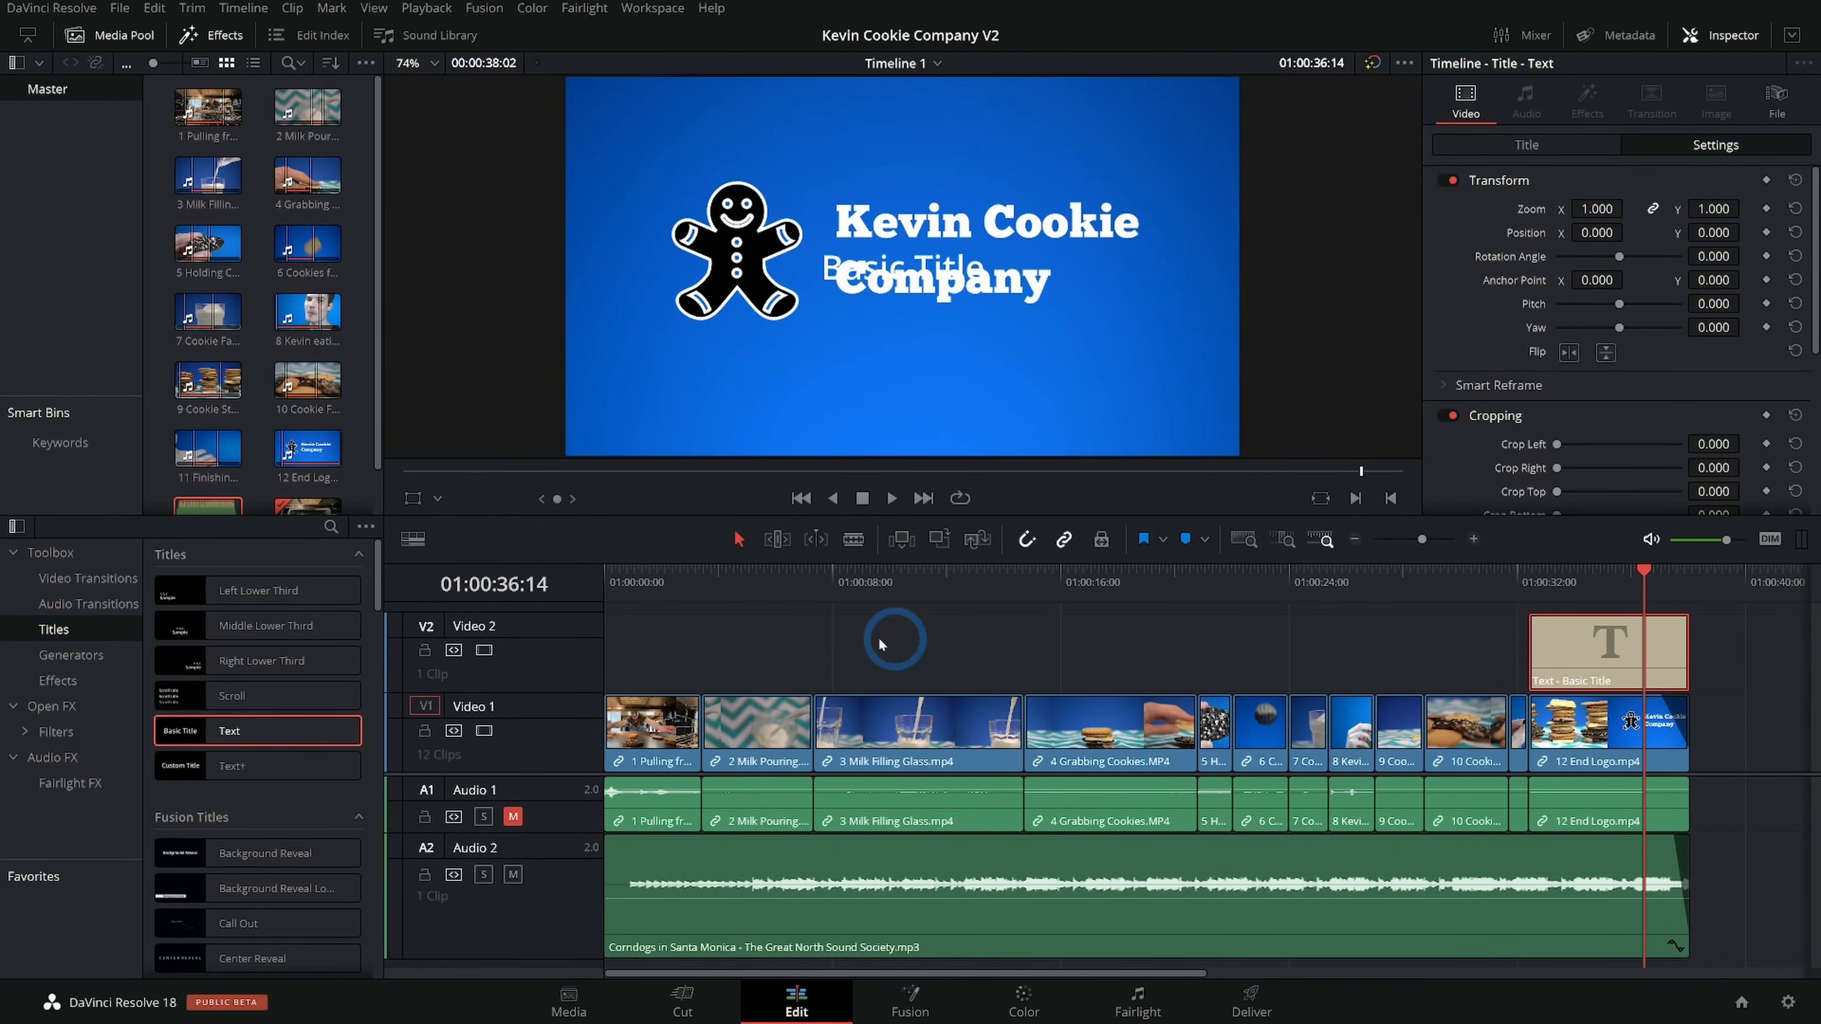
click(1593, 578)
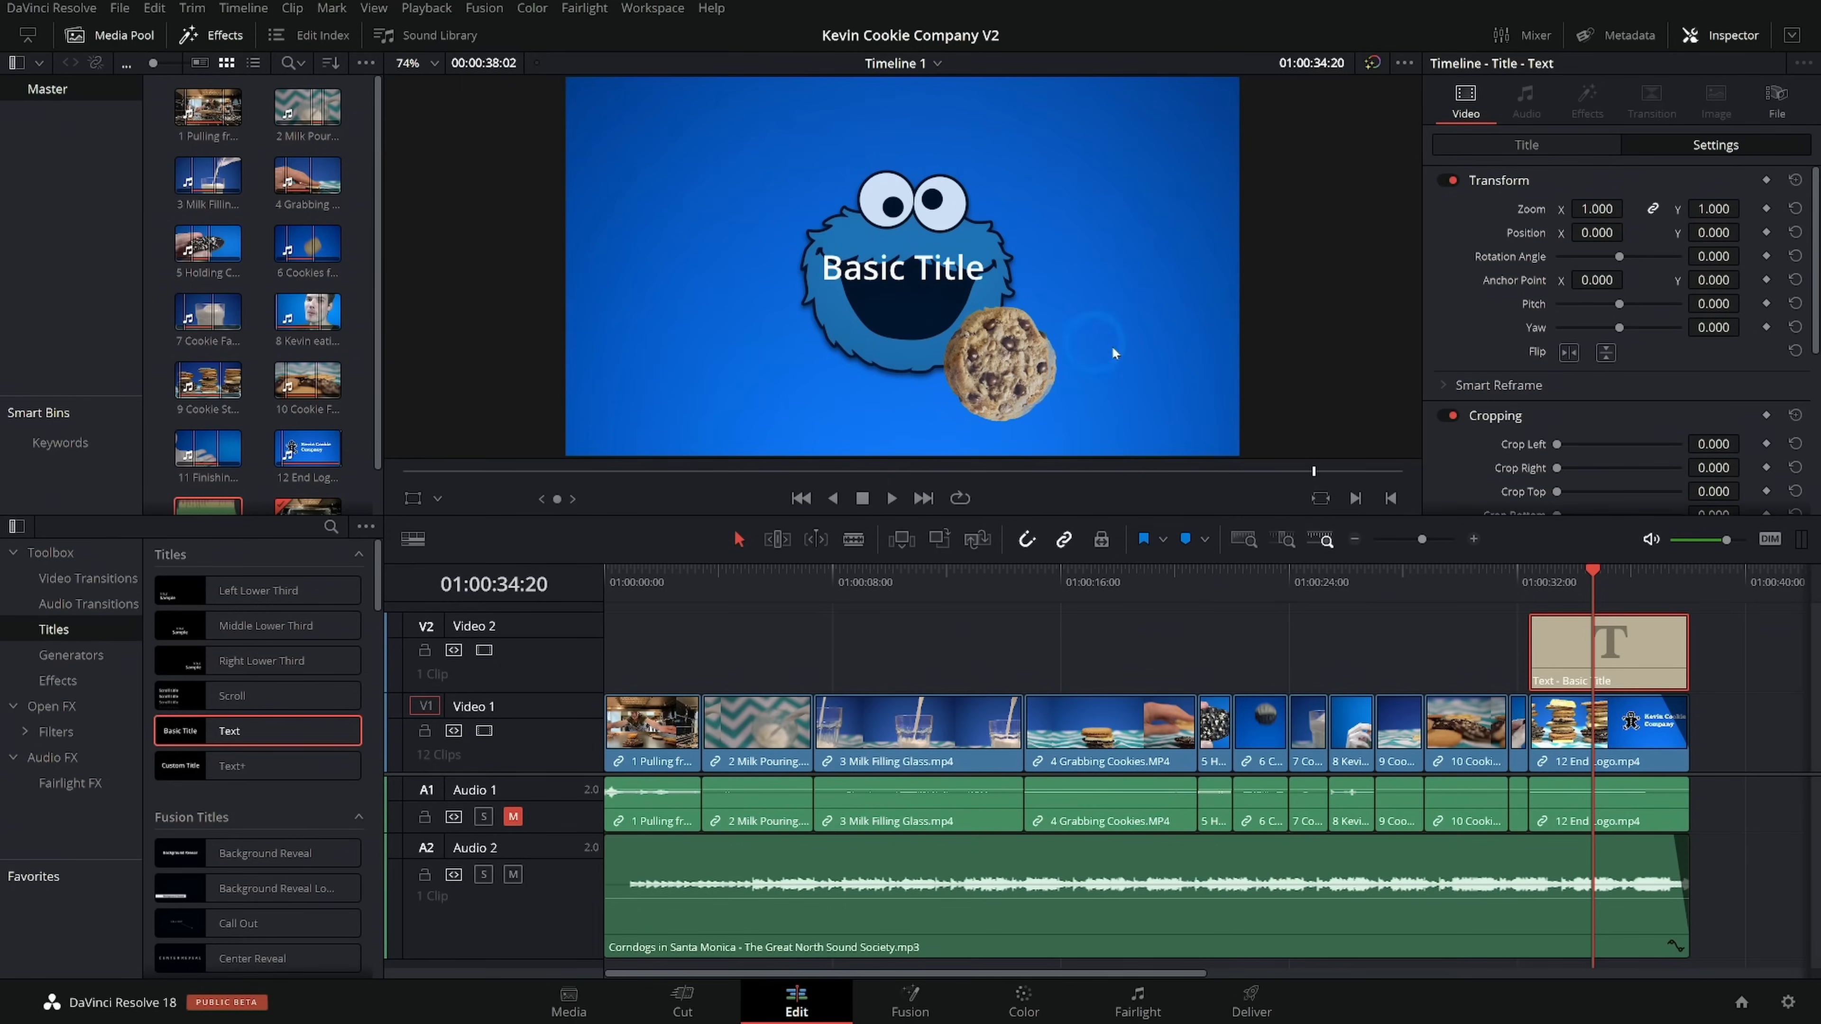
click(1712, 655)
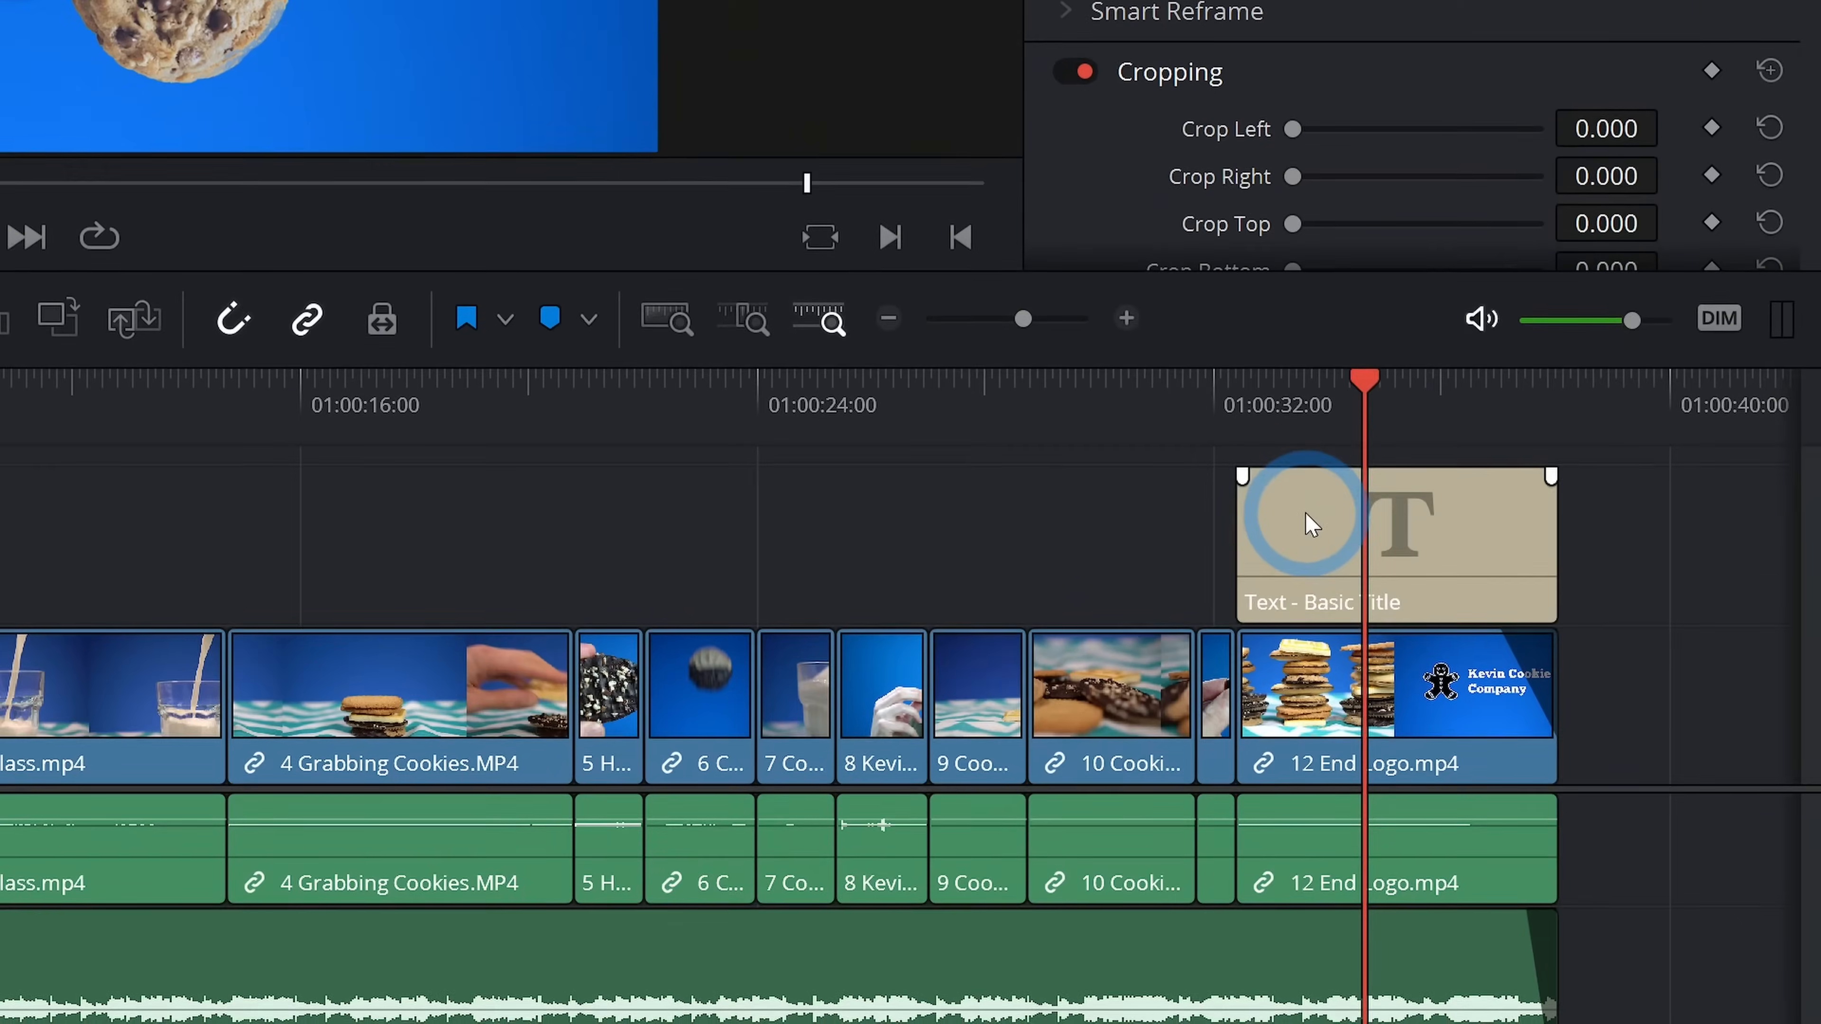
Replace the title's text with "kevincookiecompany.com"
click(1565, 636)
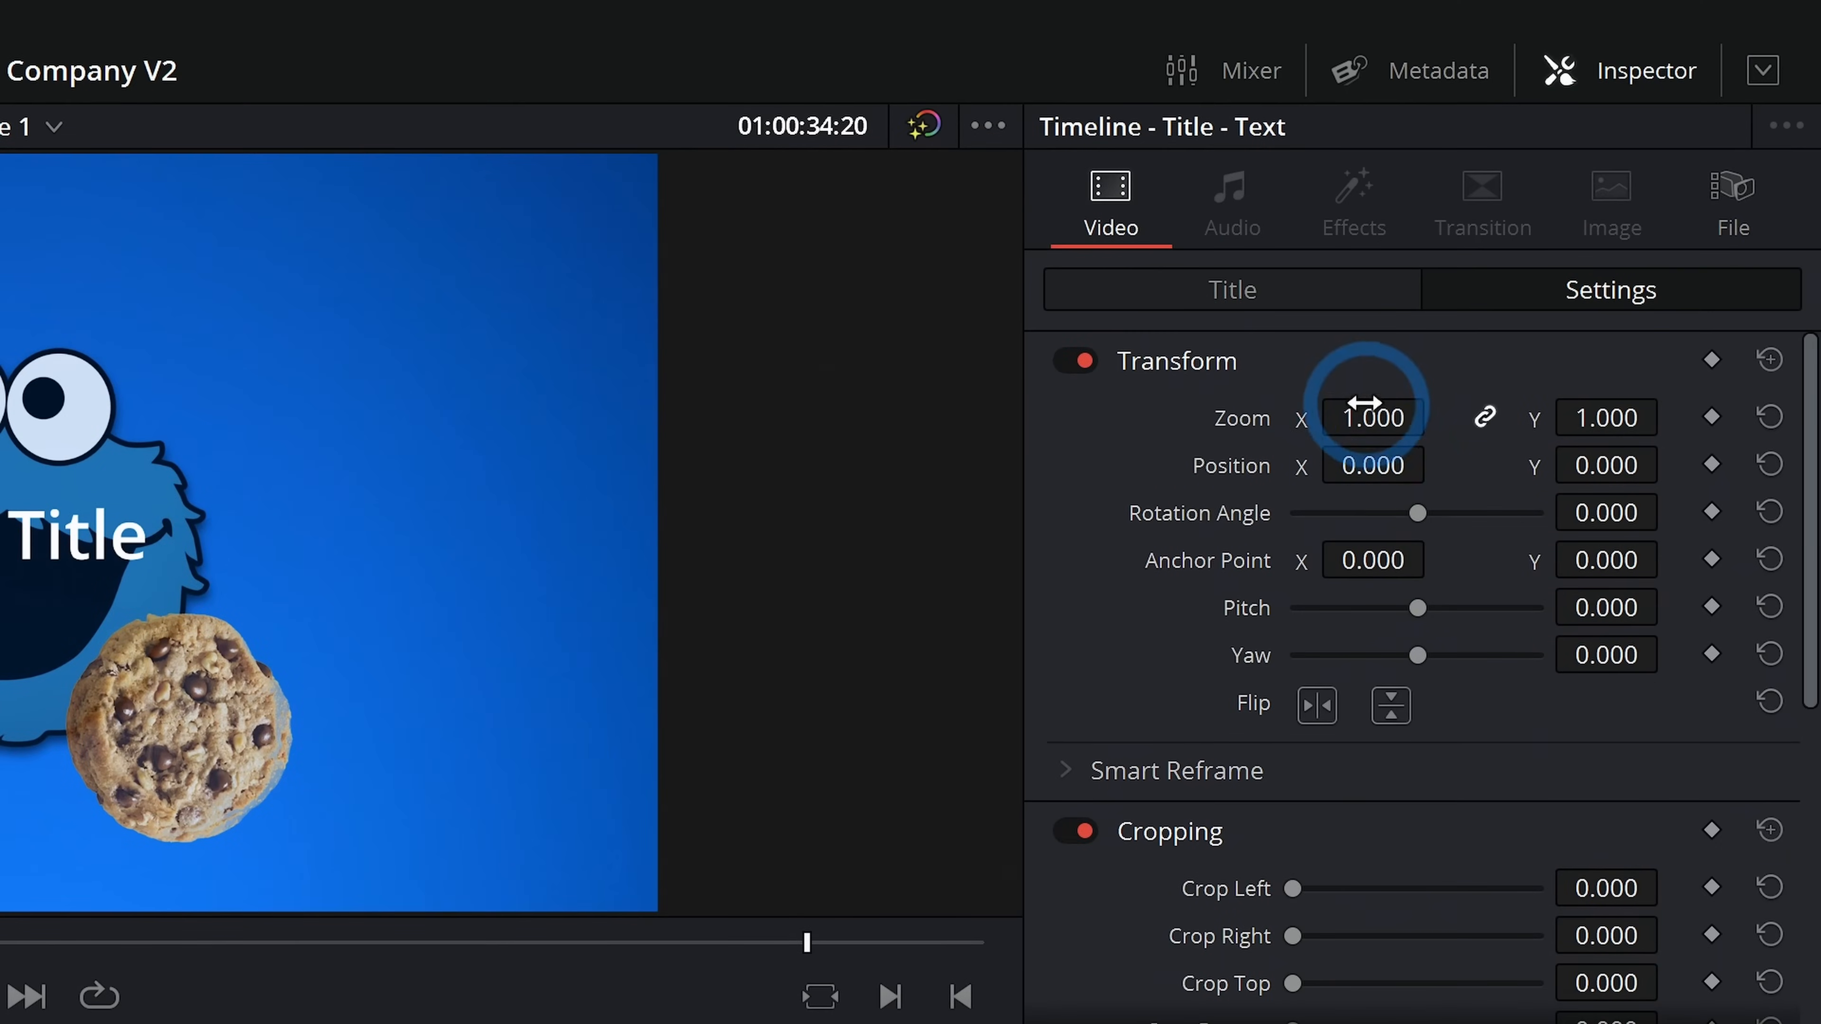
click(1240, 297)
click(1225, 437)
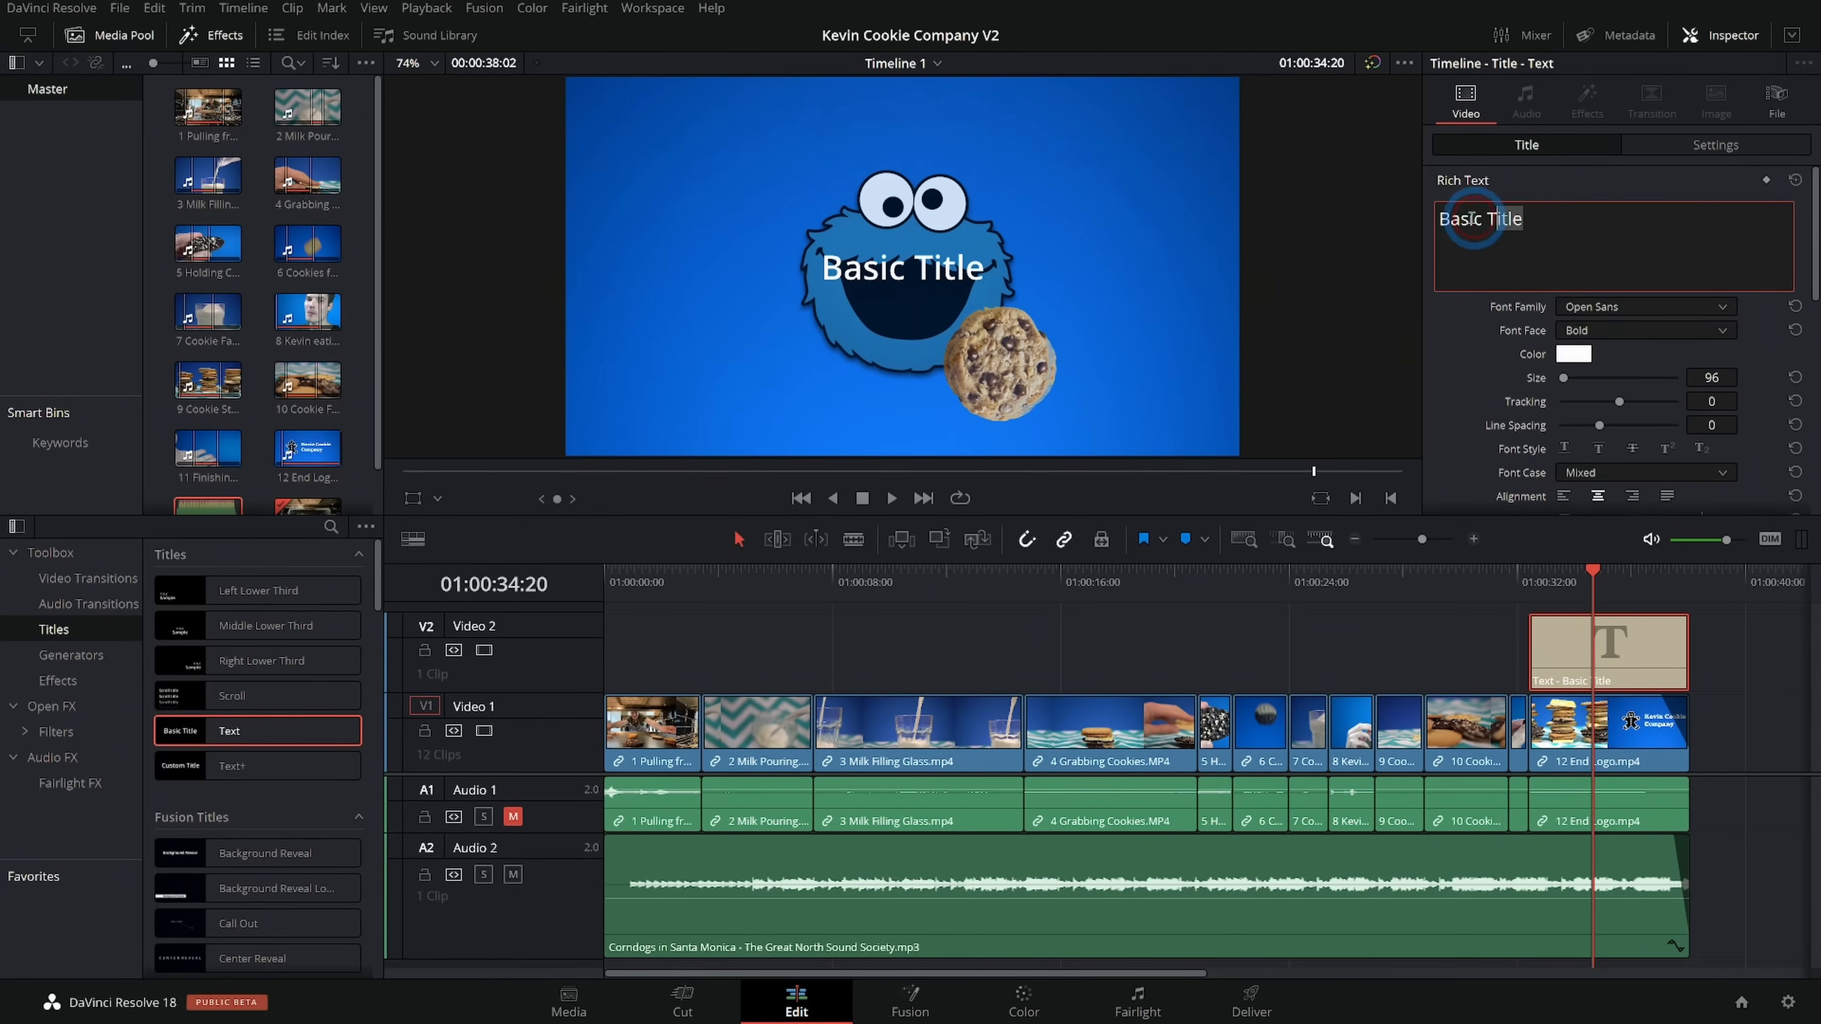
key(ctrl+a)
key(BackSpace)
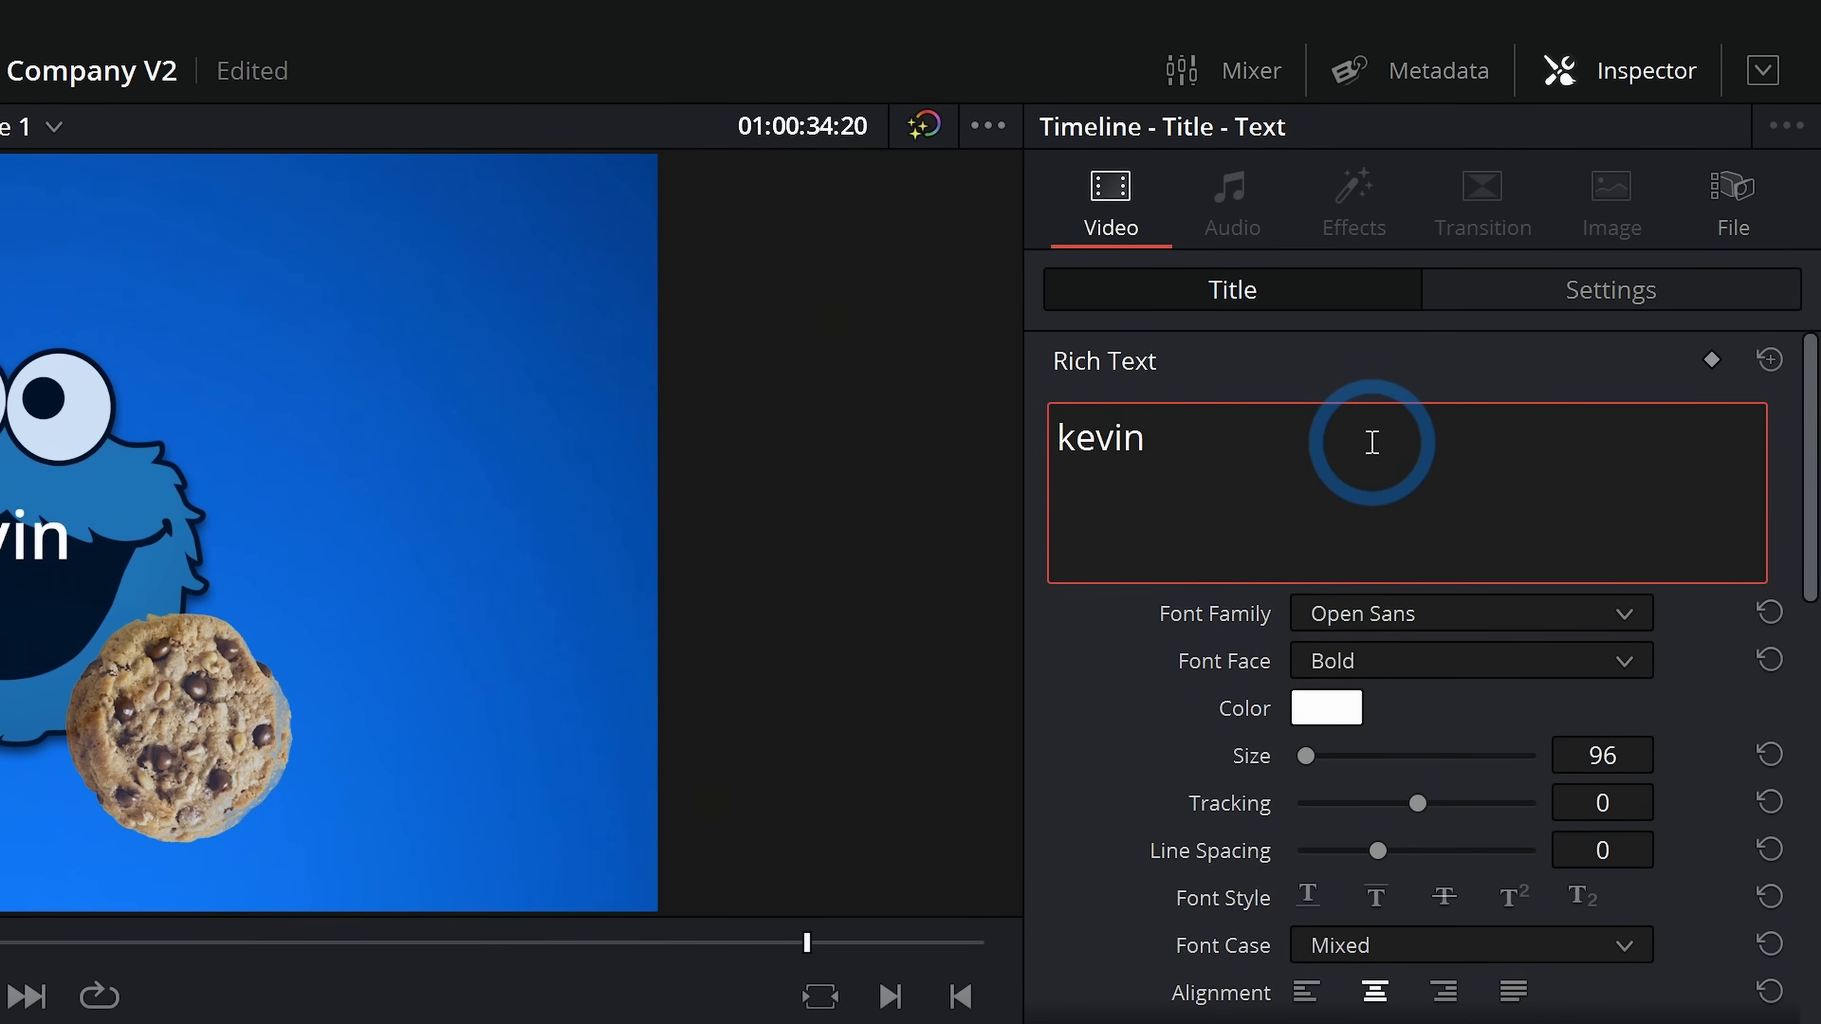
text(kevincookiecompany.co)
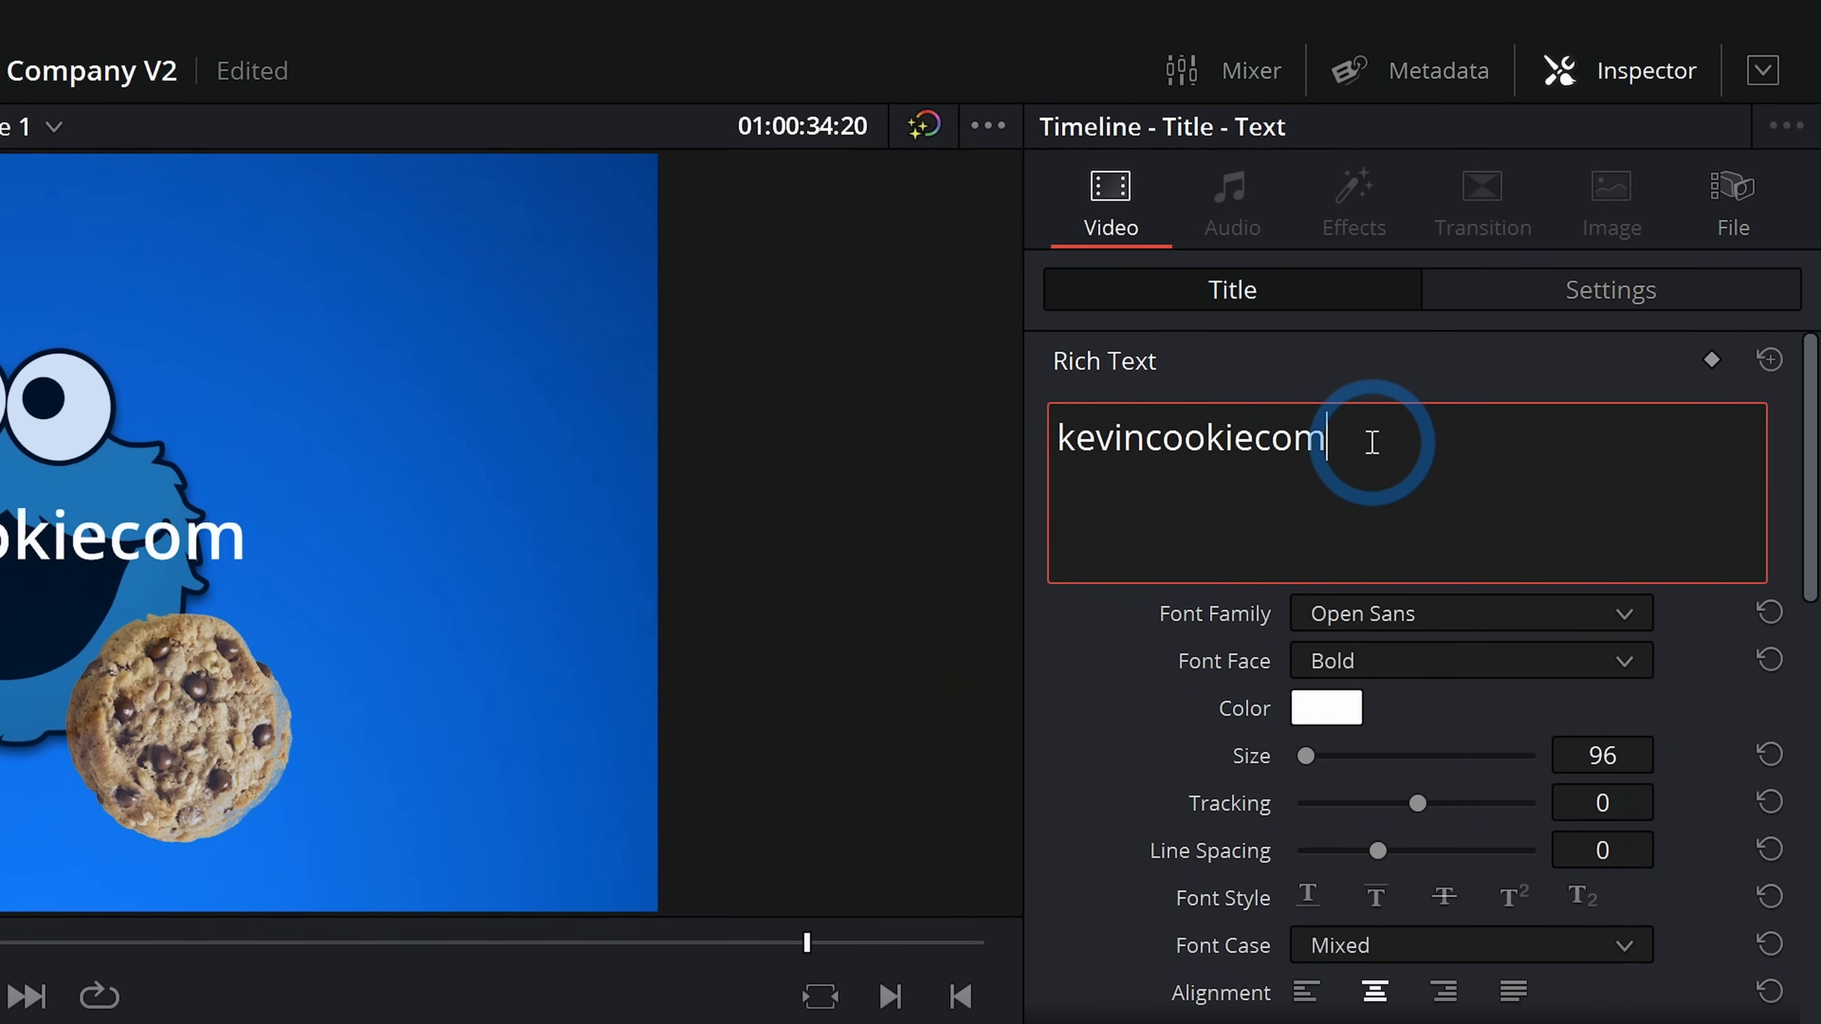
text(m)
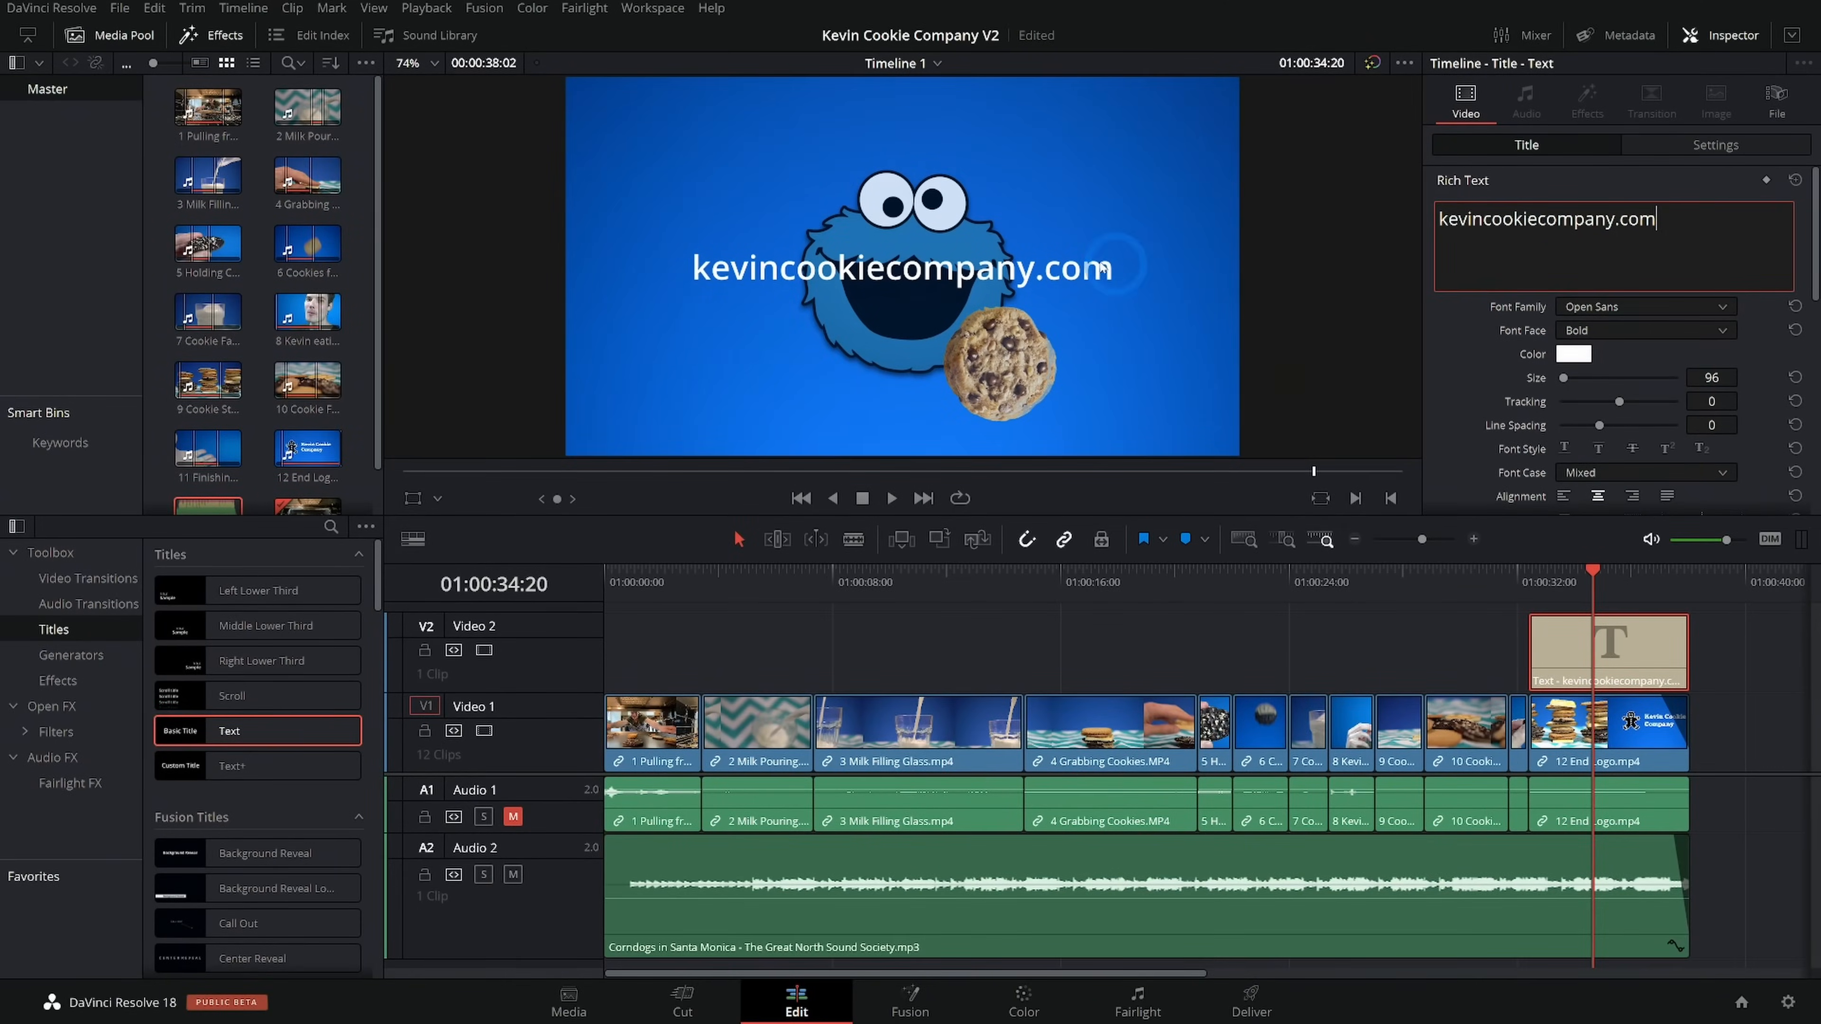
Set the website title's font family to Gotham and its size to 87
click(1603, 307)
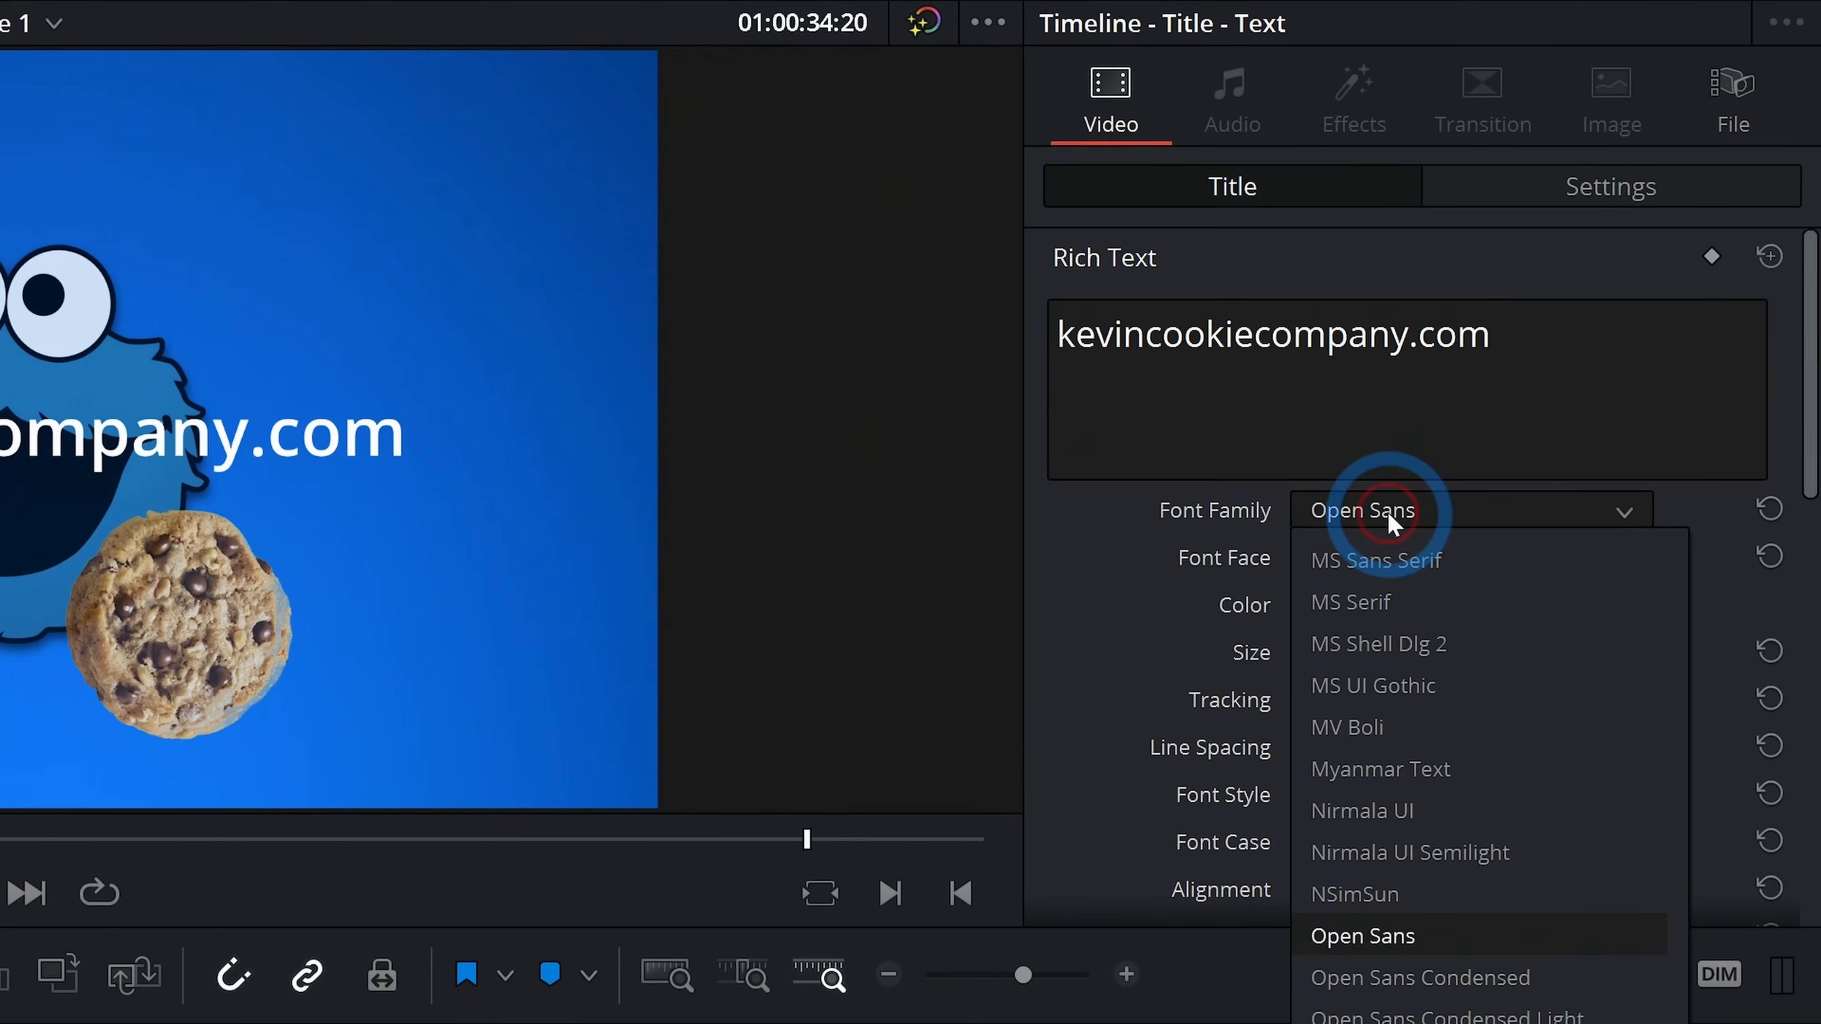
scroll(1620, 362, up, 4)
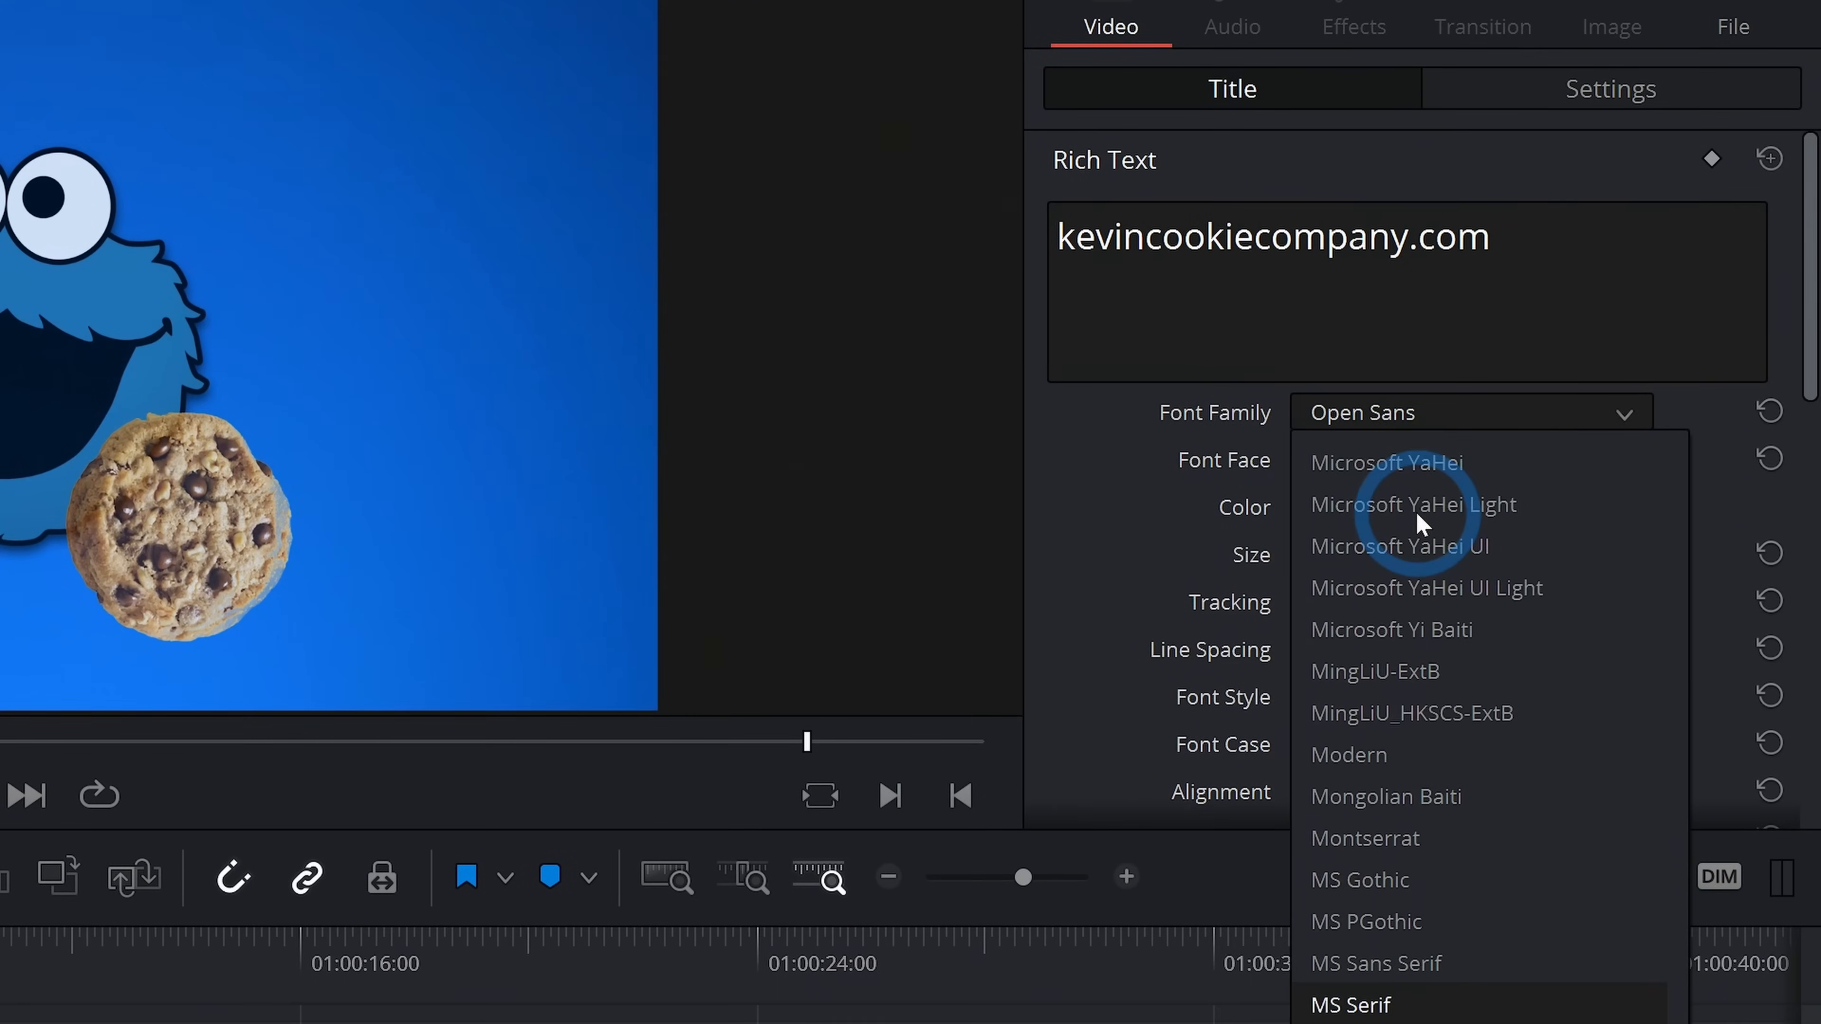
scroll(1419, 524, up, 10)
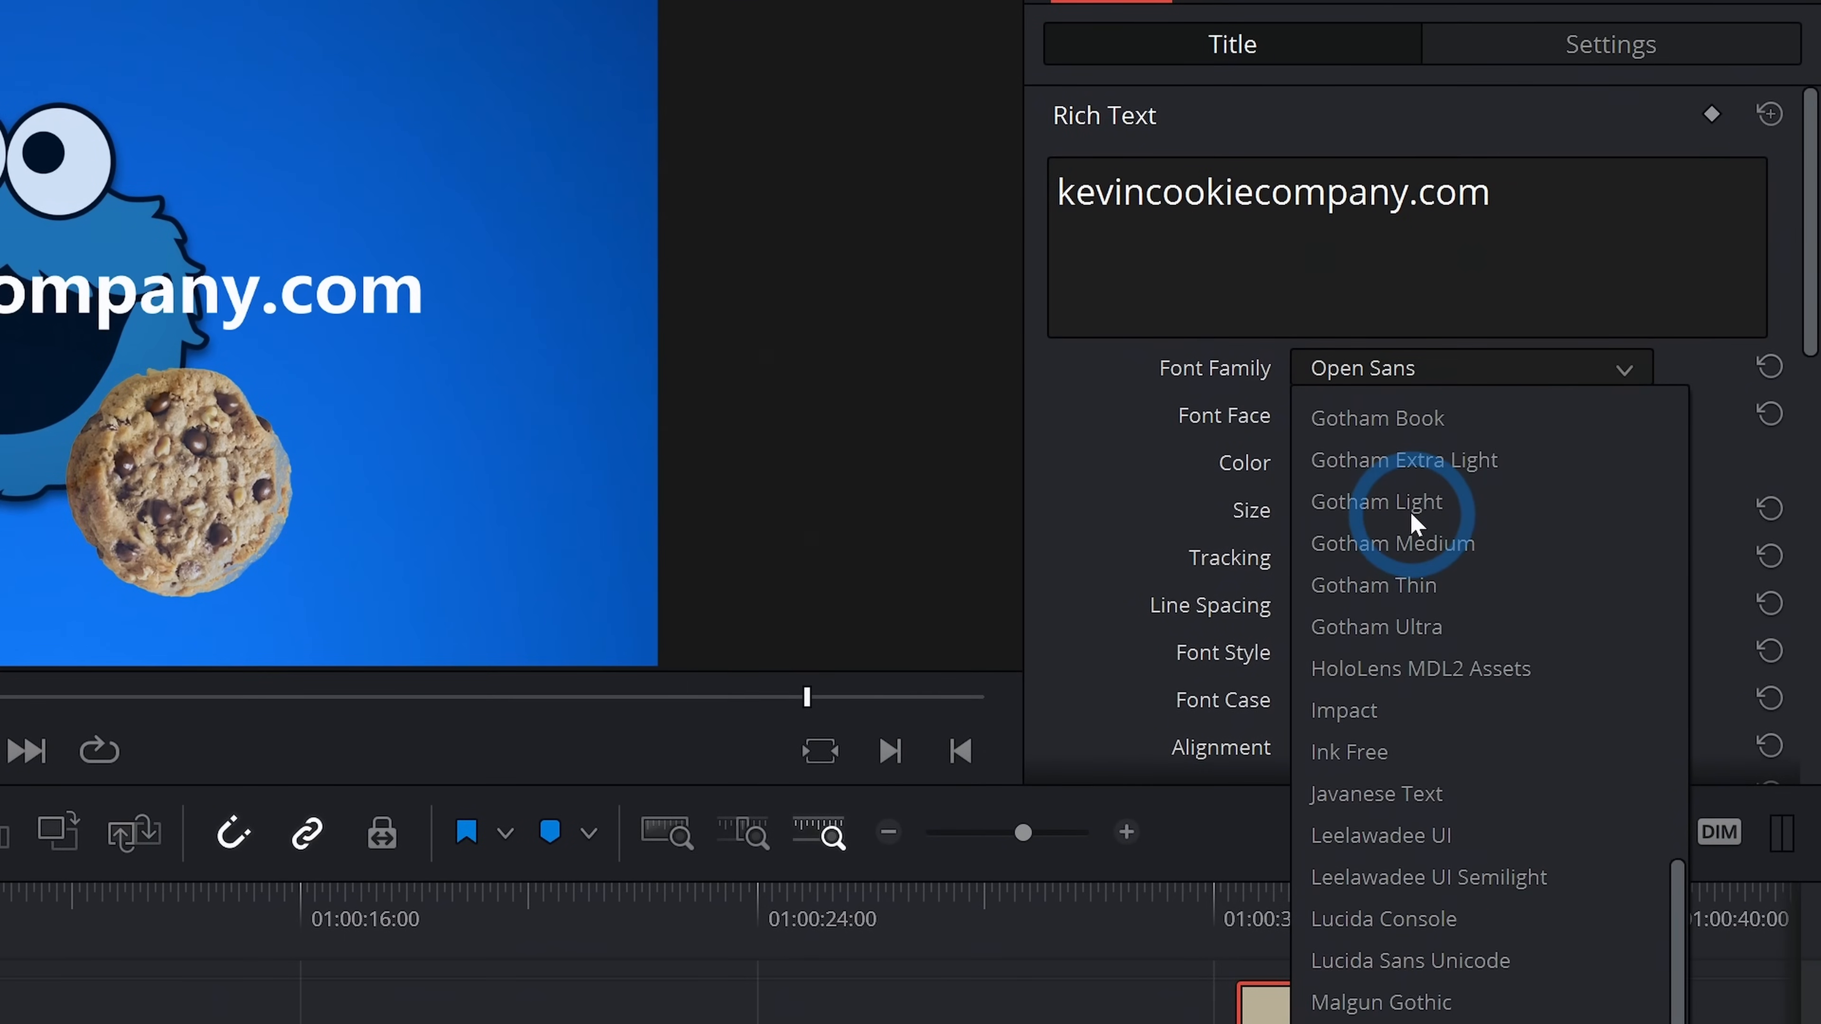
click(1427, 491)
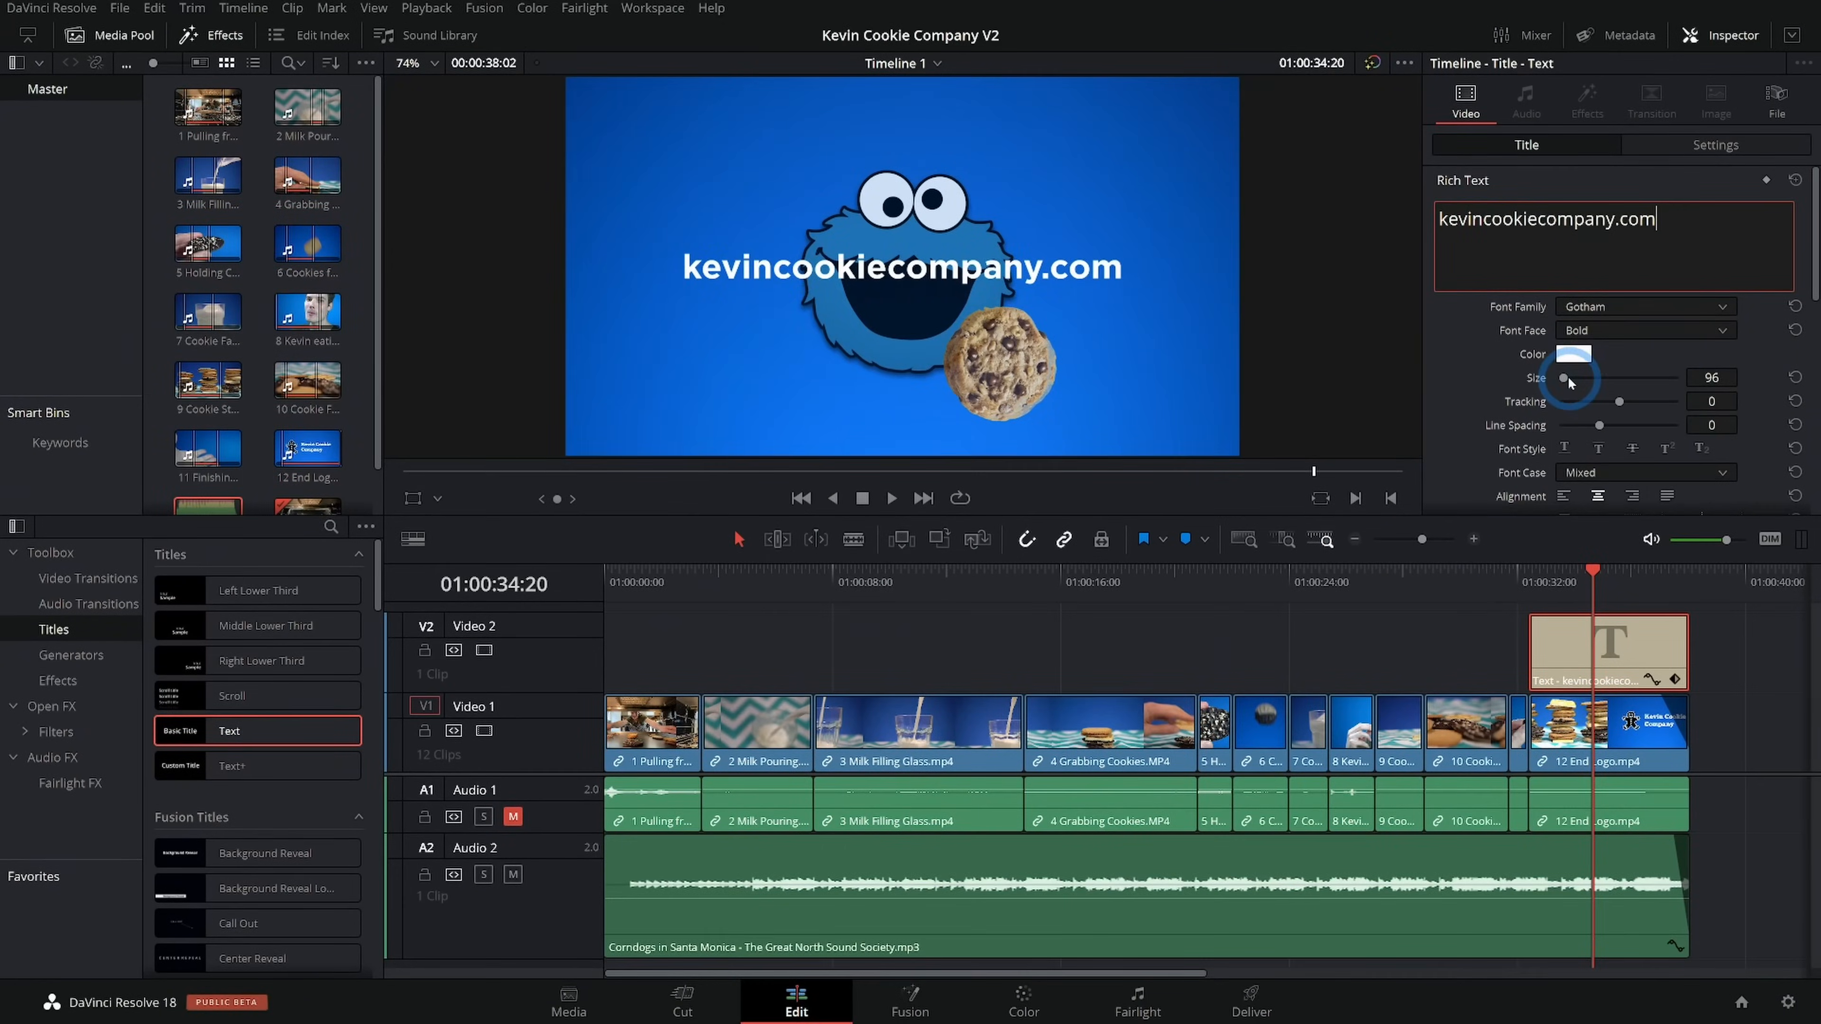
mouse_move(1568, 376)
mouse_down()
mouse_move(1585, 378)
mouse_move(1566, 381)
mouse_up()
scroll(1513, 369, down, 5)
scroll(1511, 371, up, 5)
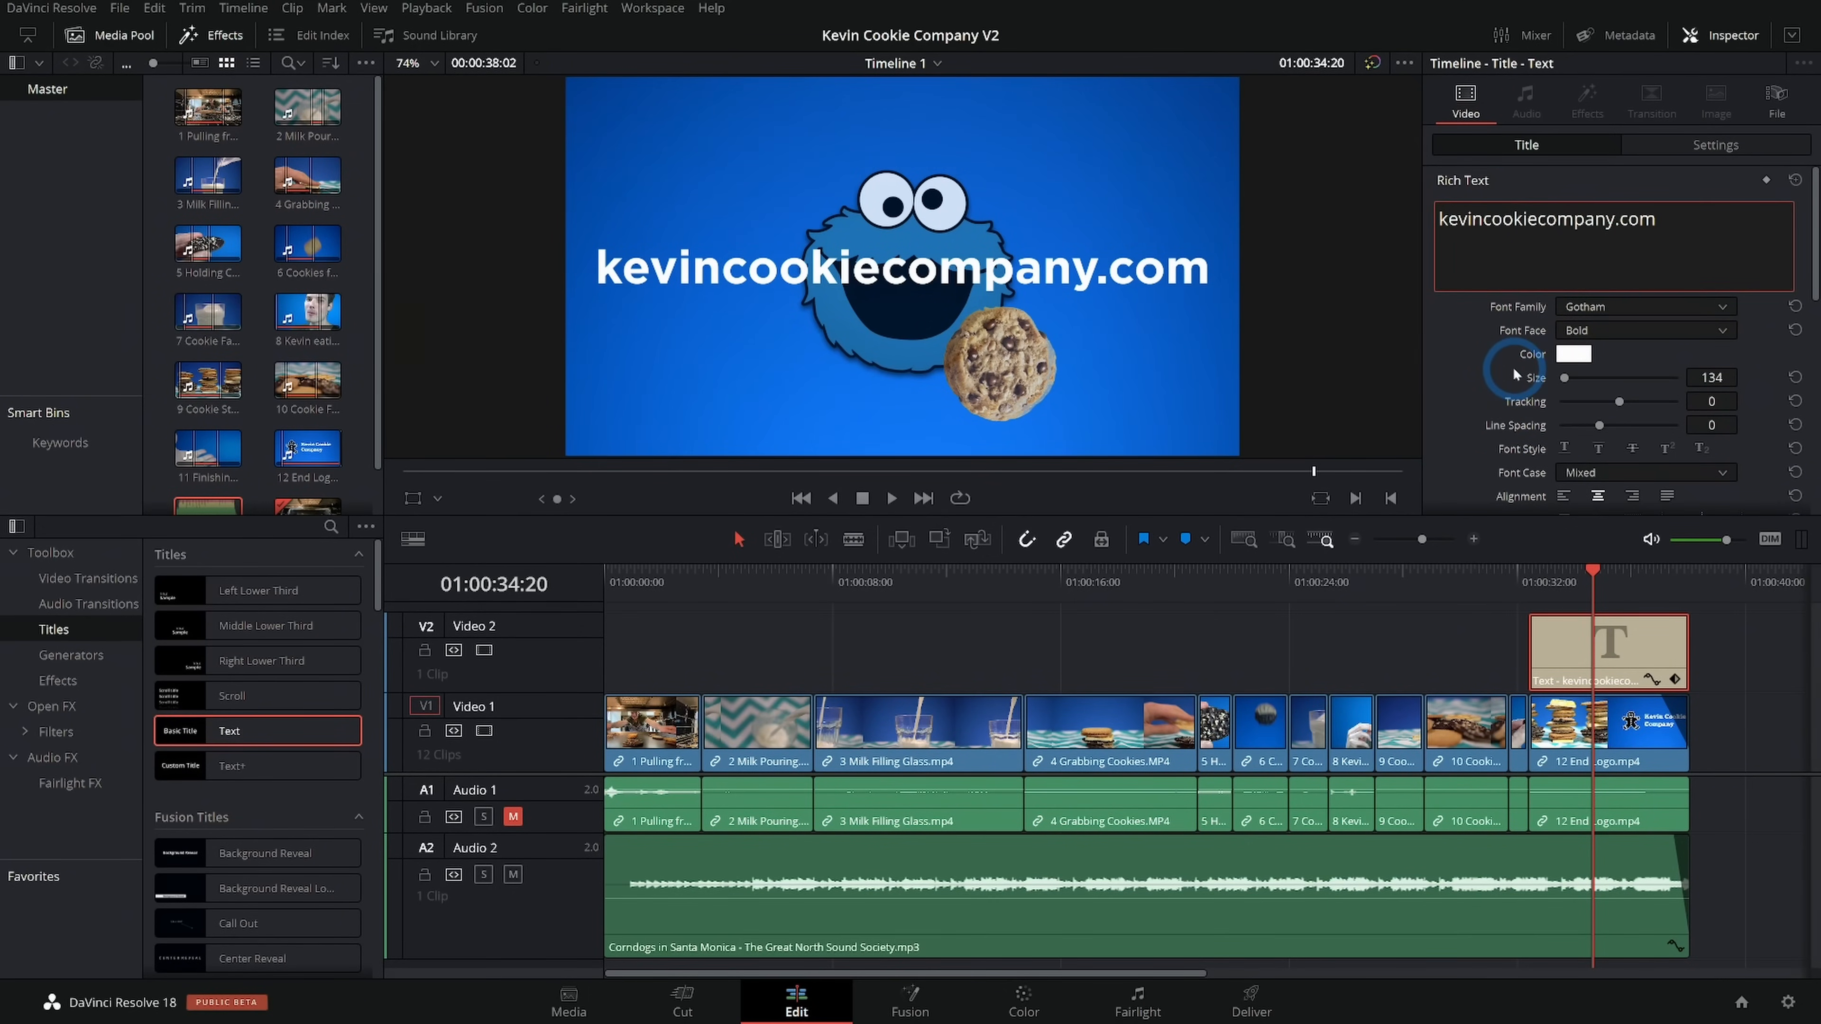
drag(1711, 381, 1668, 394)
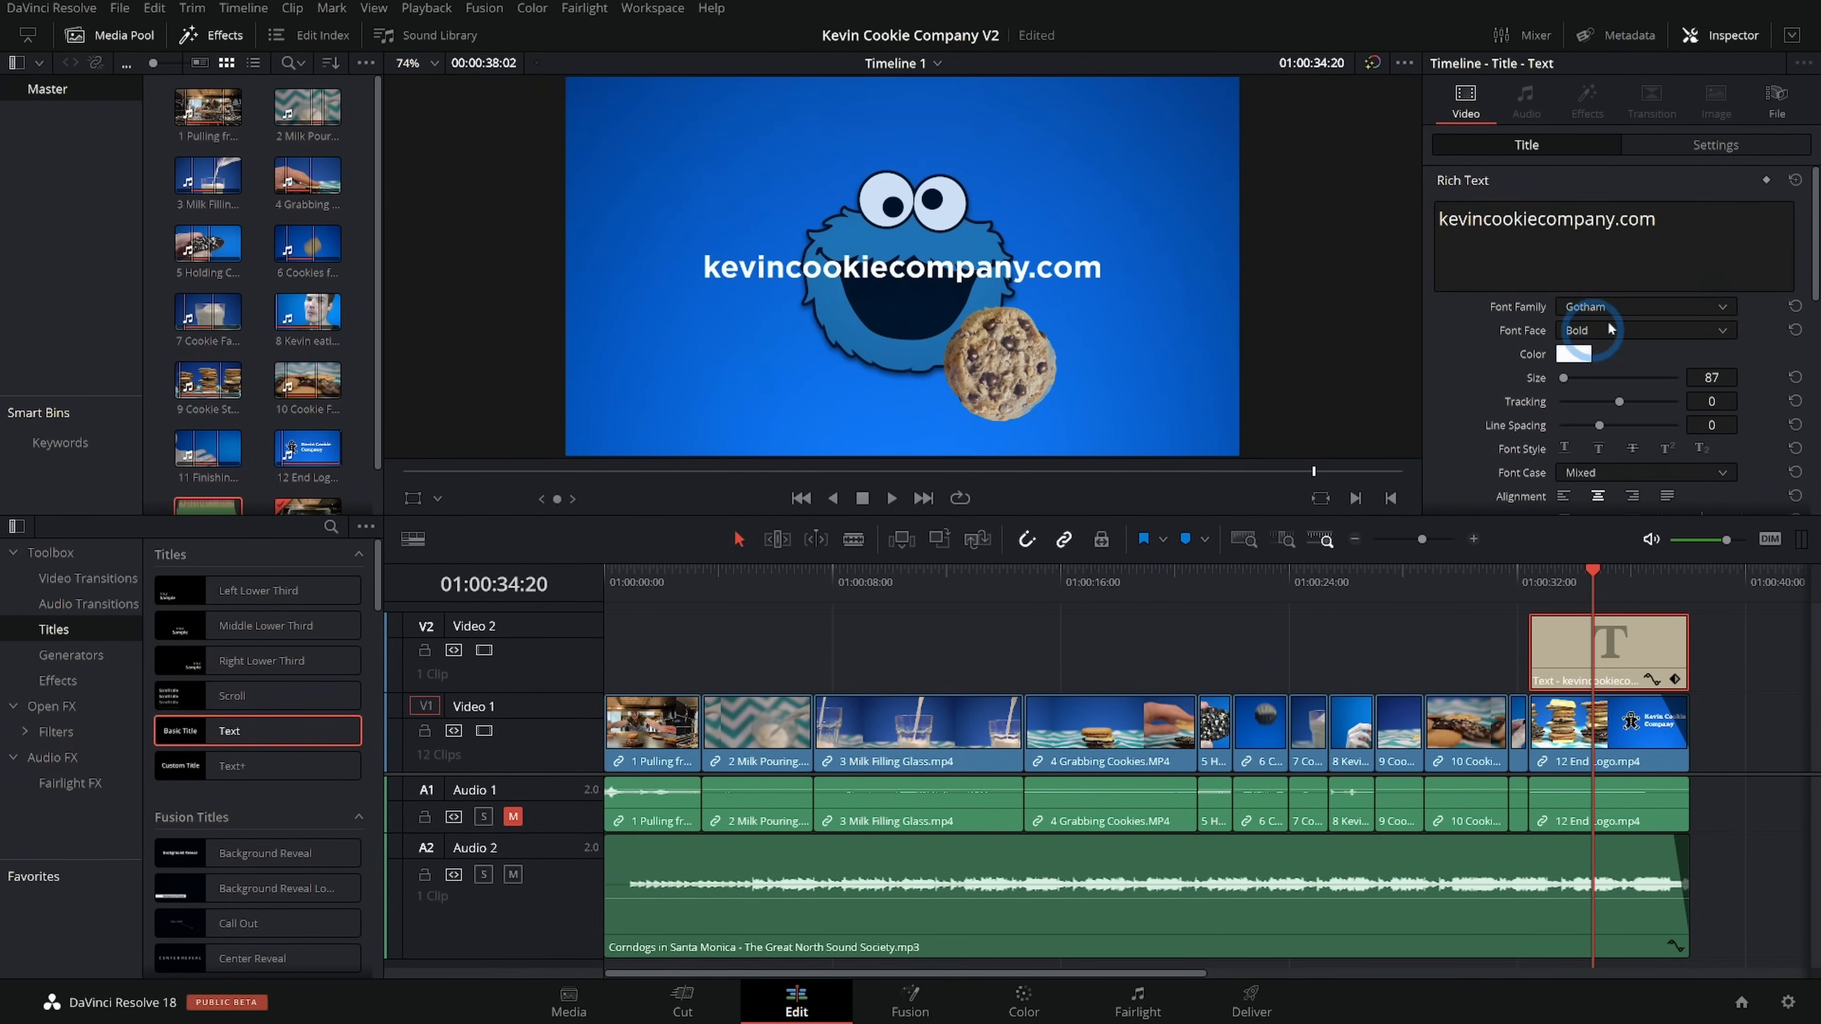
Lower the website title in the frame by setting its vertical position to 197
scroll(1499, 374, down, 1)
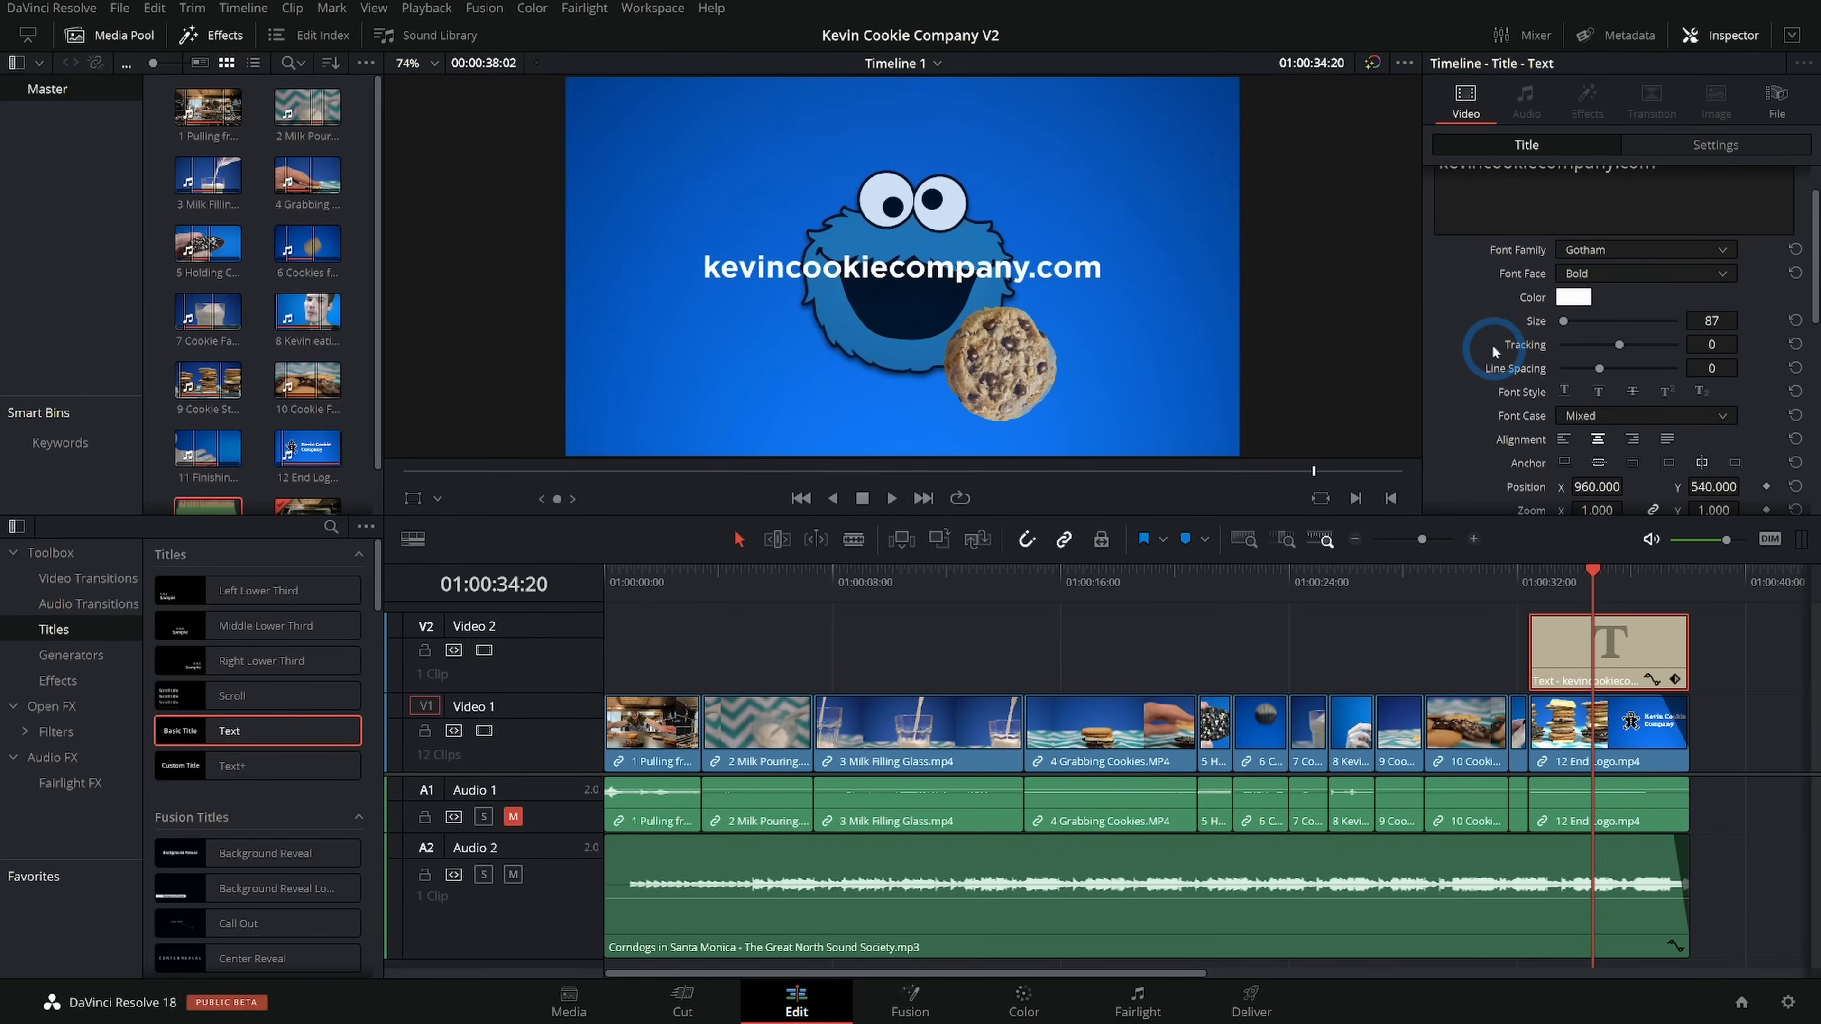
scroll(1498, 348, down, 3)
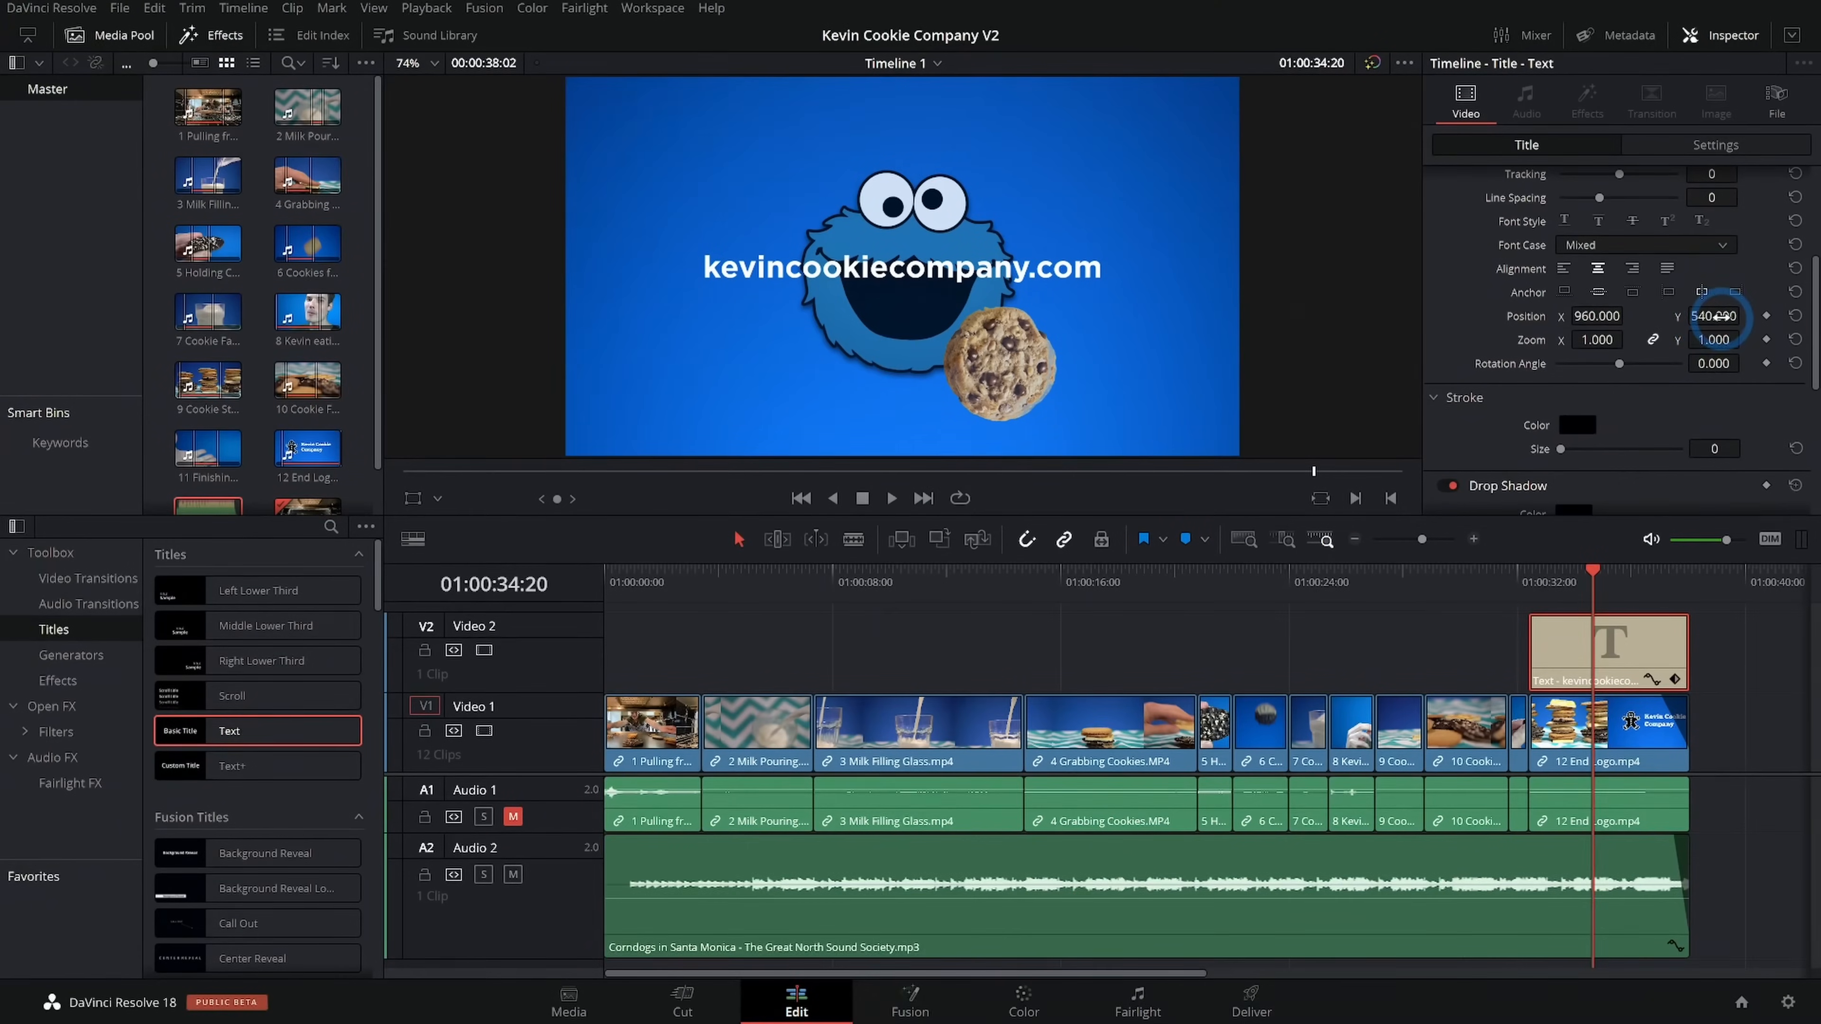
drag(1615, 513, 1339, 544)
drag(1582, 339, 1392, 349)
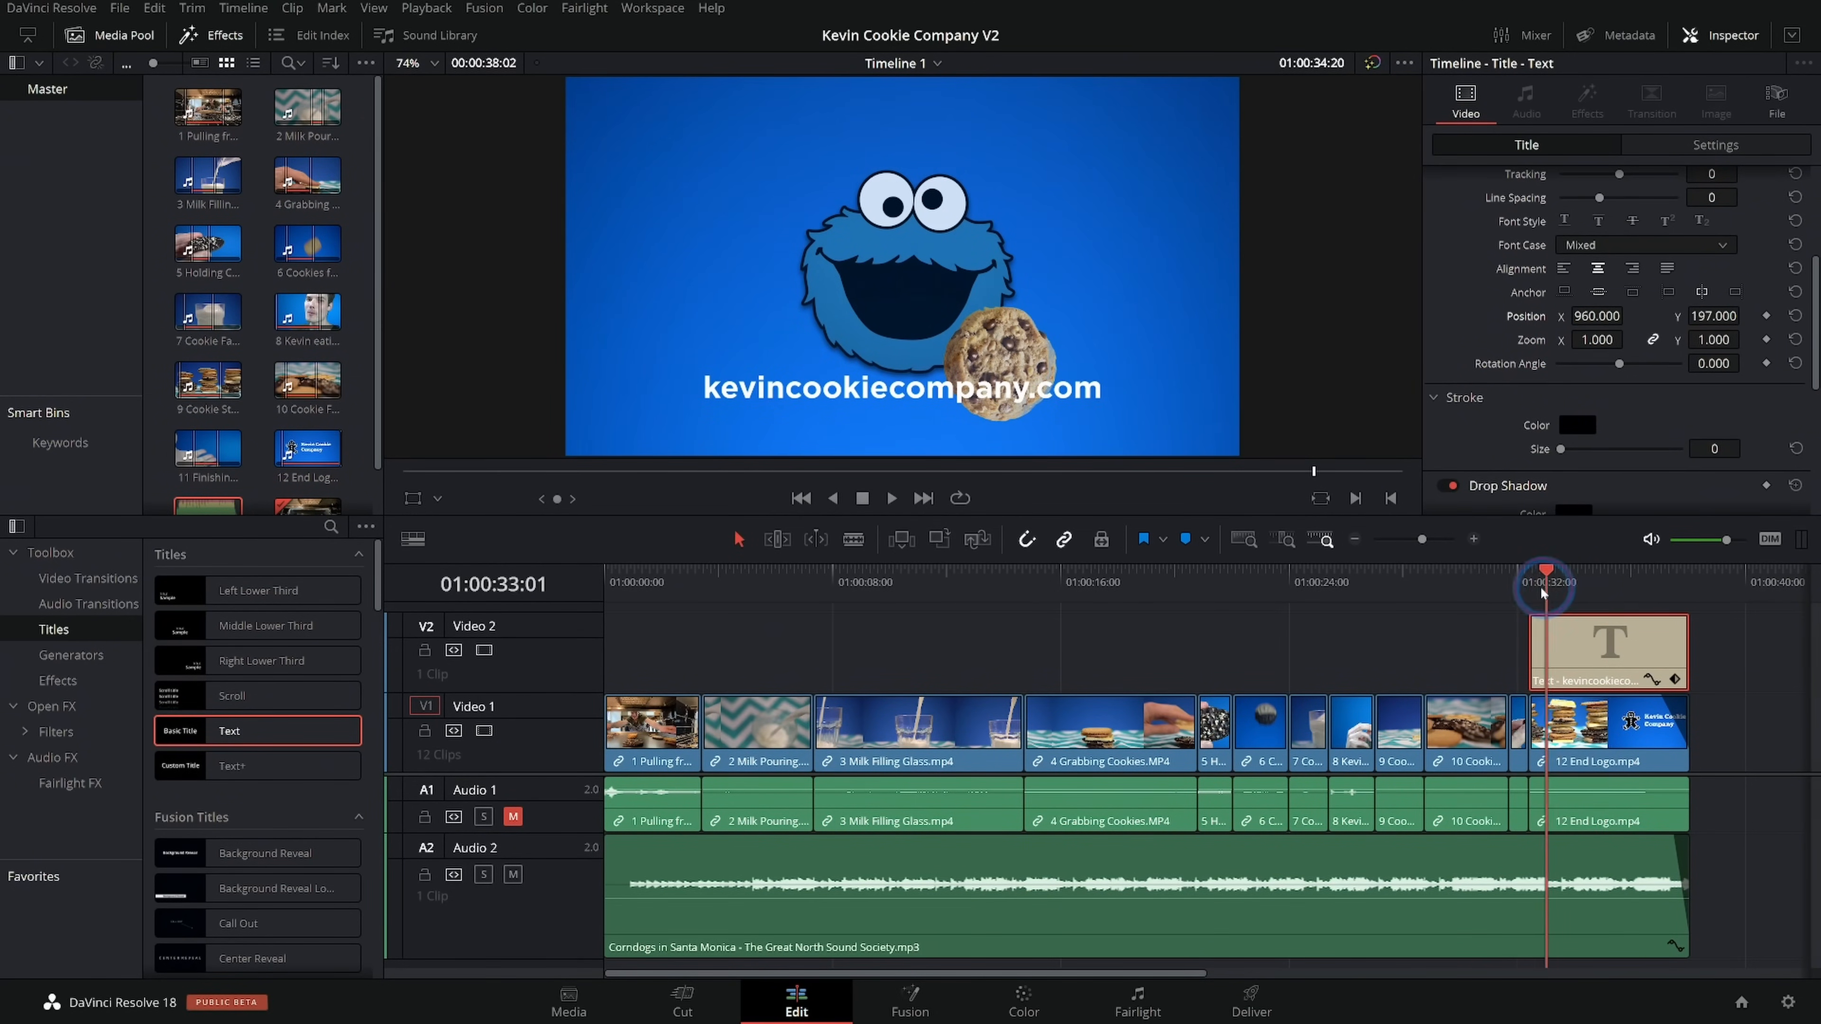
Play the end logo section to check the title's placement below the company logo
drag(1547, 585, 1528, 585)
key(space)
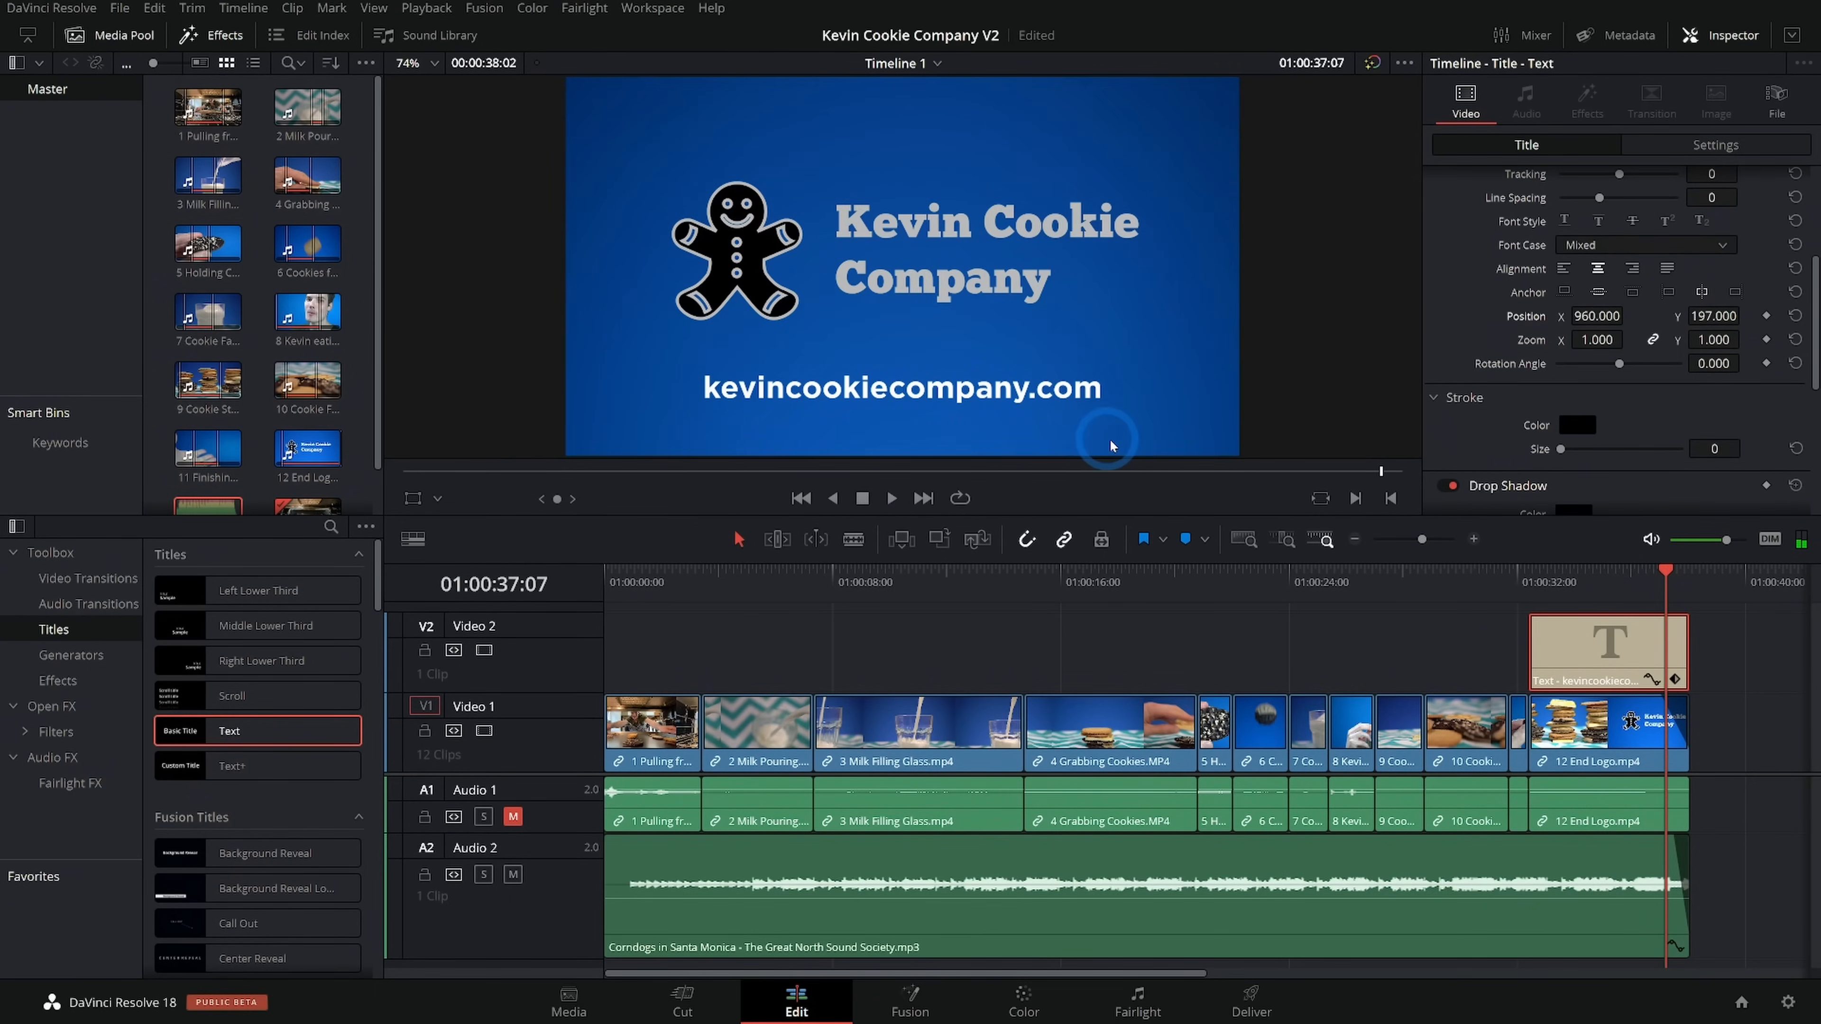
click(1634, 574)
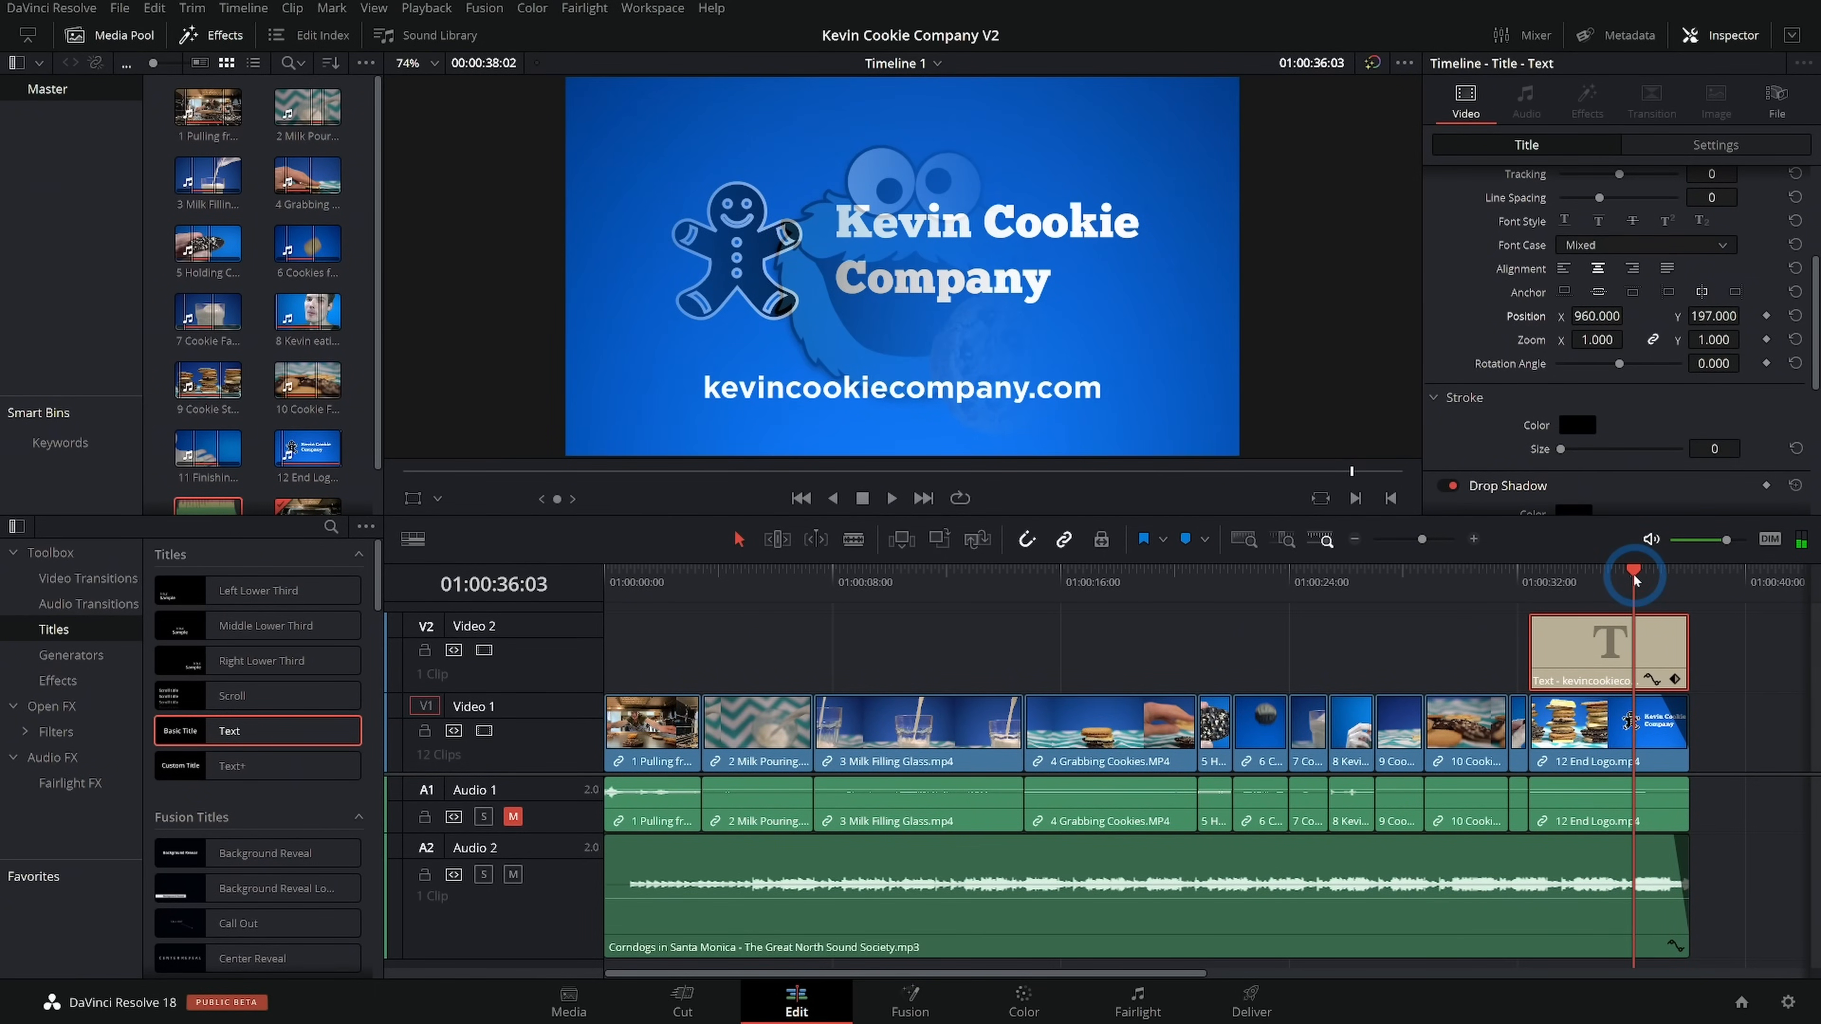
drag(1634, 580, 1635, 579)
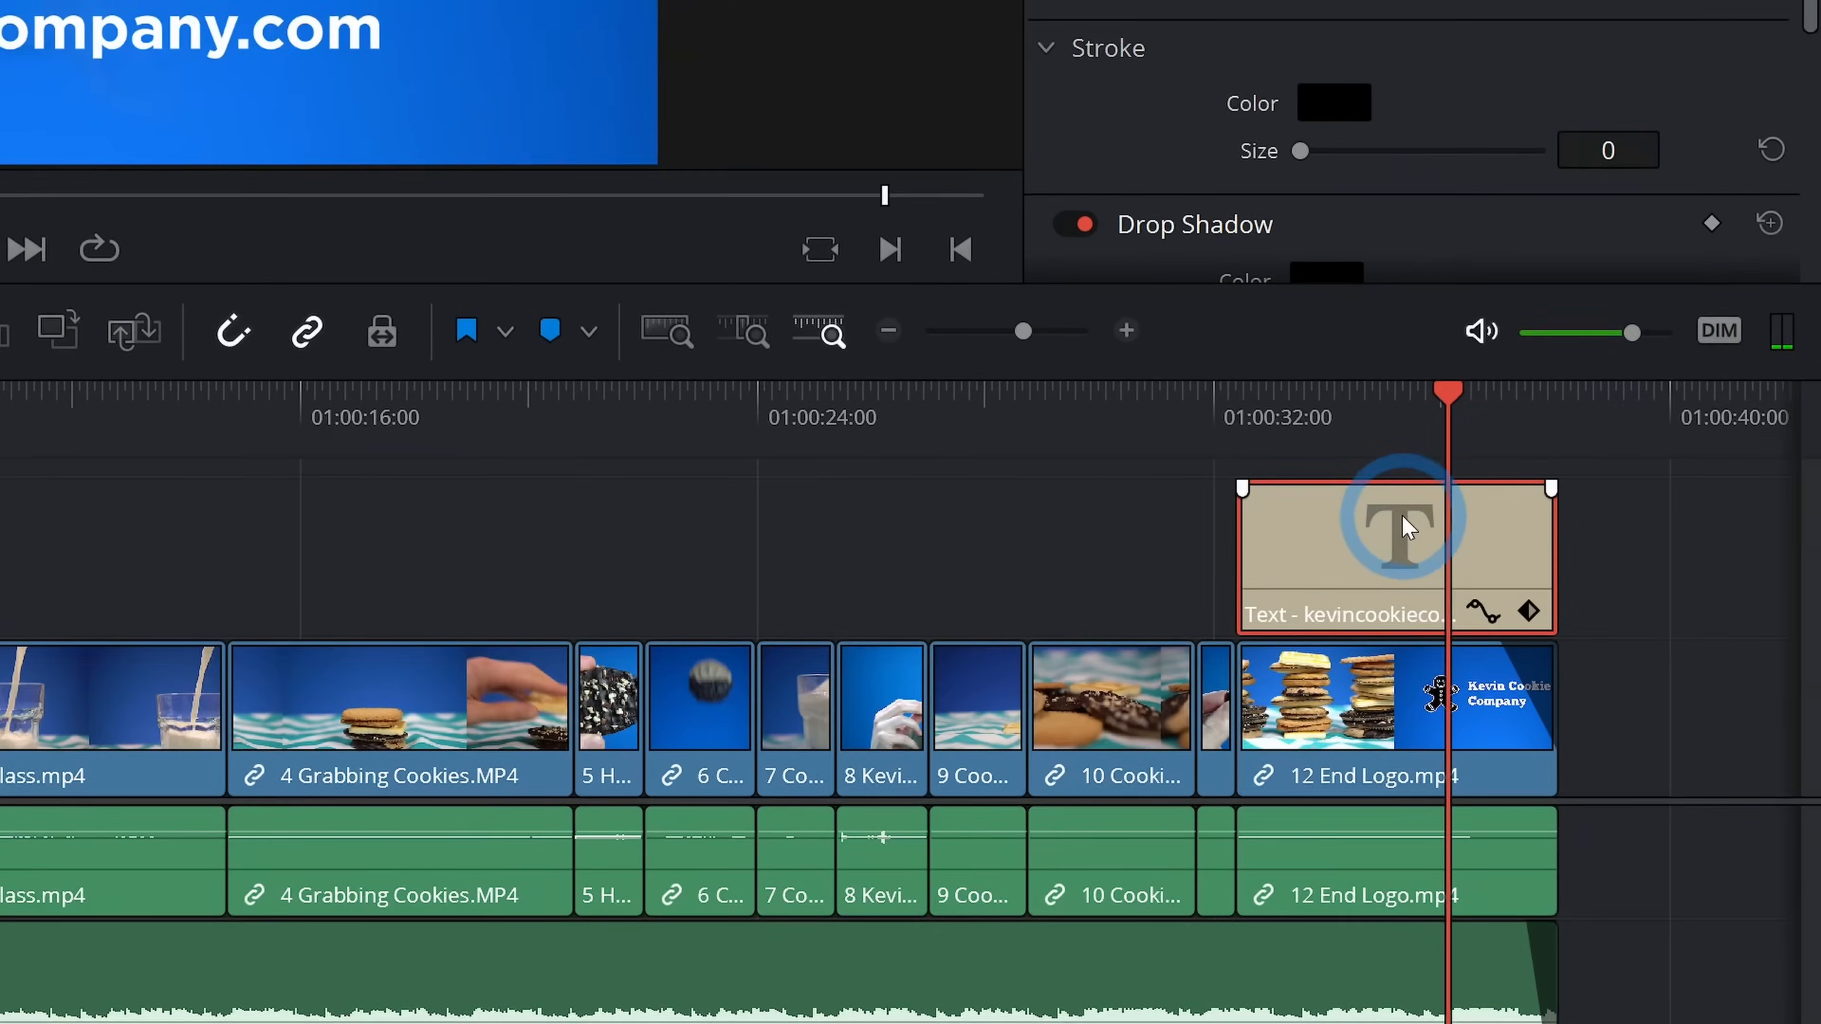
Add a fade-in and a fade-out to the title clip on Video 2 and play the section back
drag(1533, 618, 1551, 619)
drag(1275, 509, 1328, 510)
drag(1557, 510, 1485, 510)
click(1211, 439)
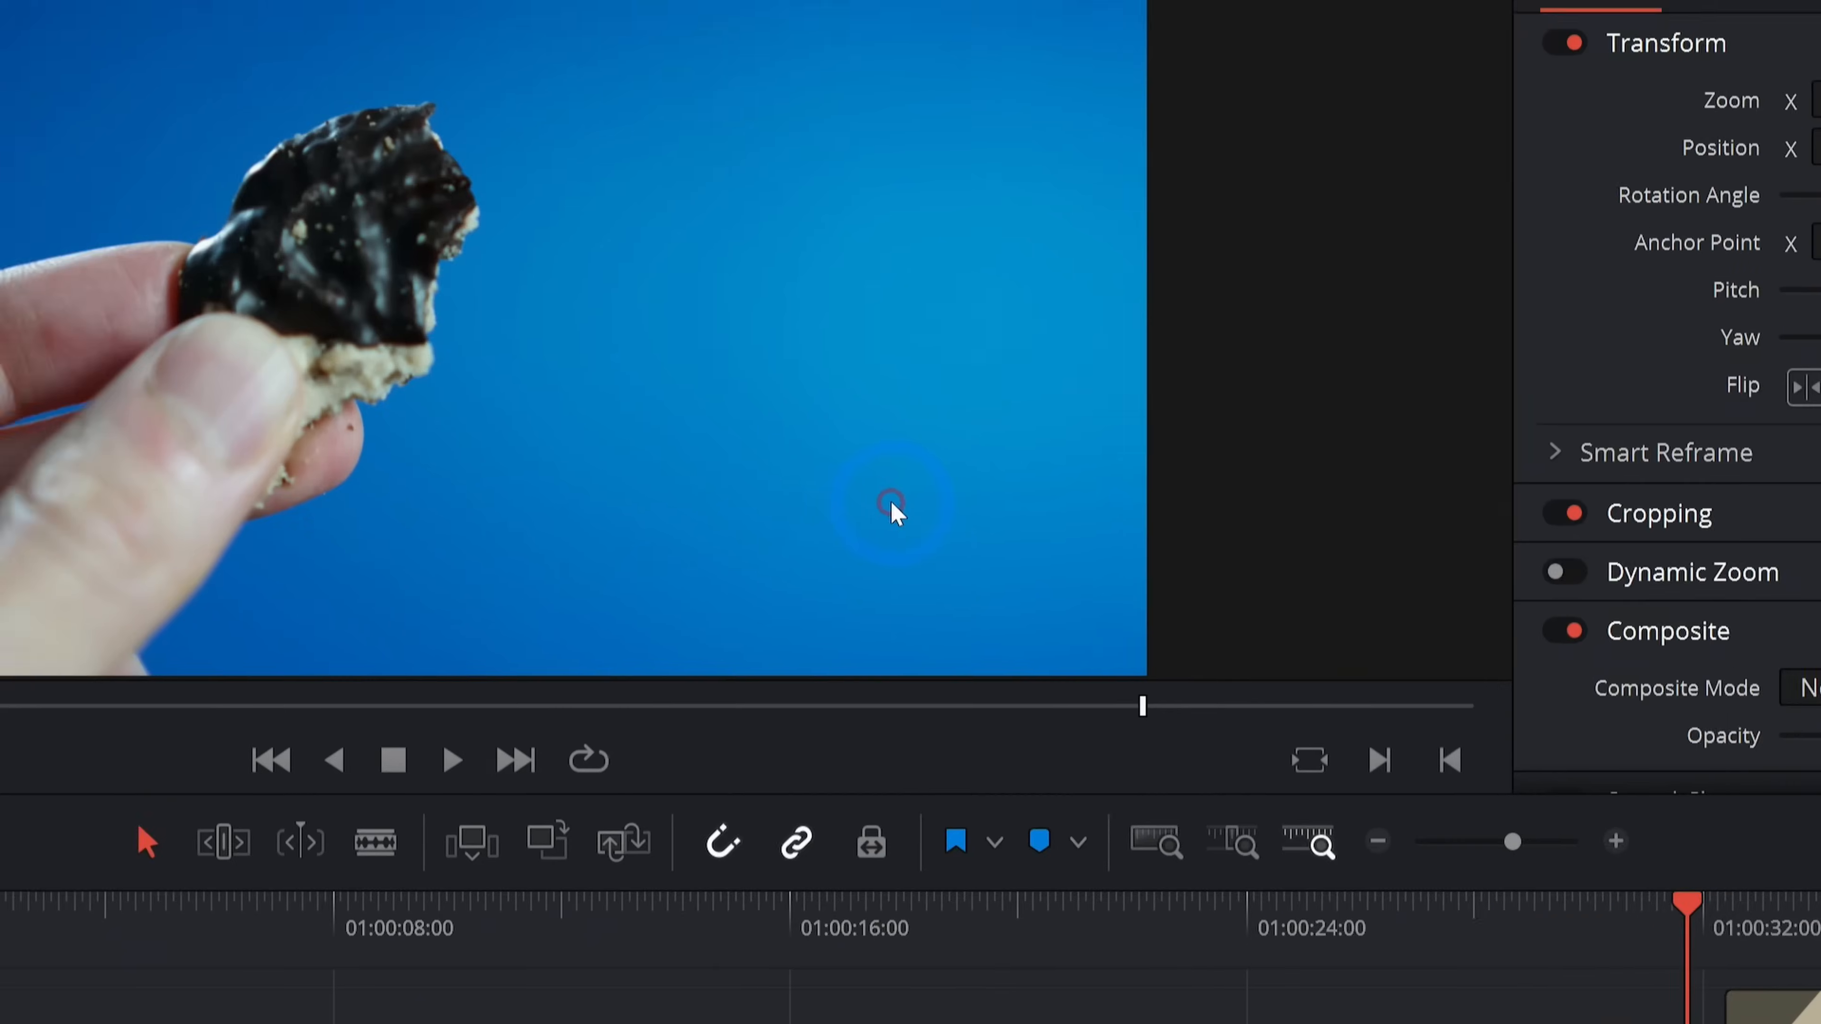
key(space)
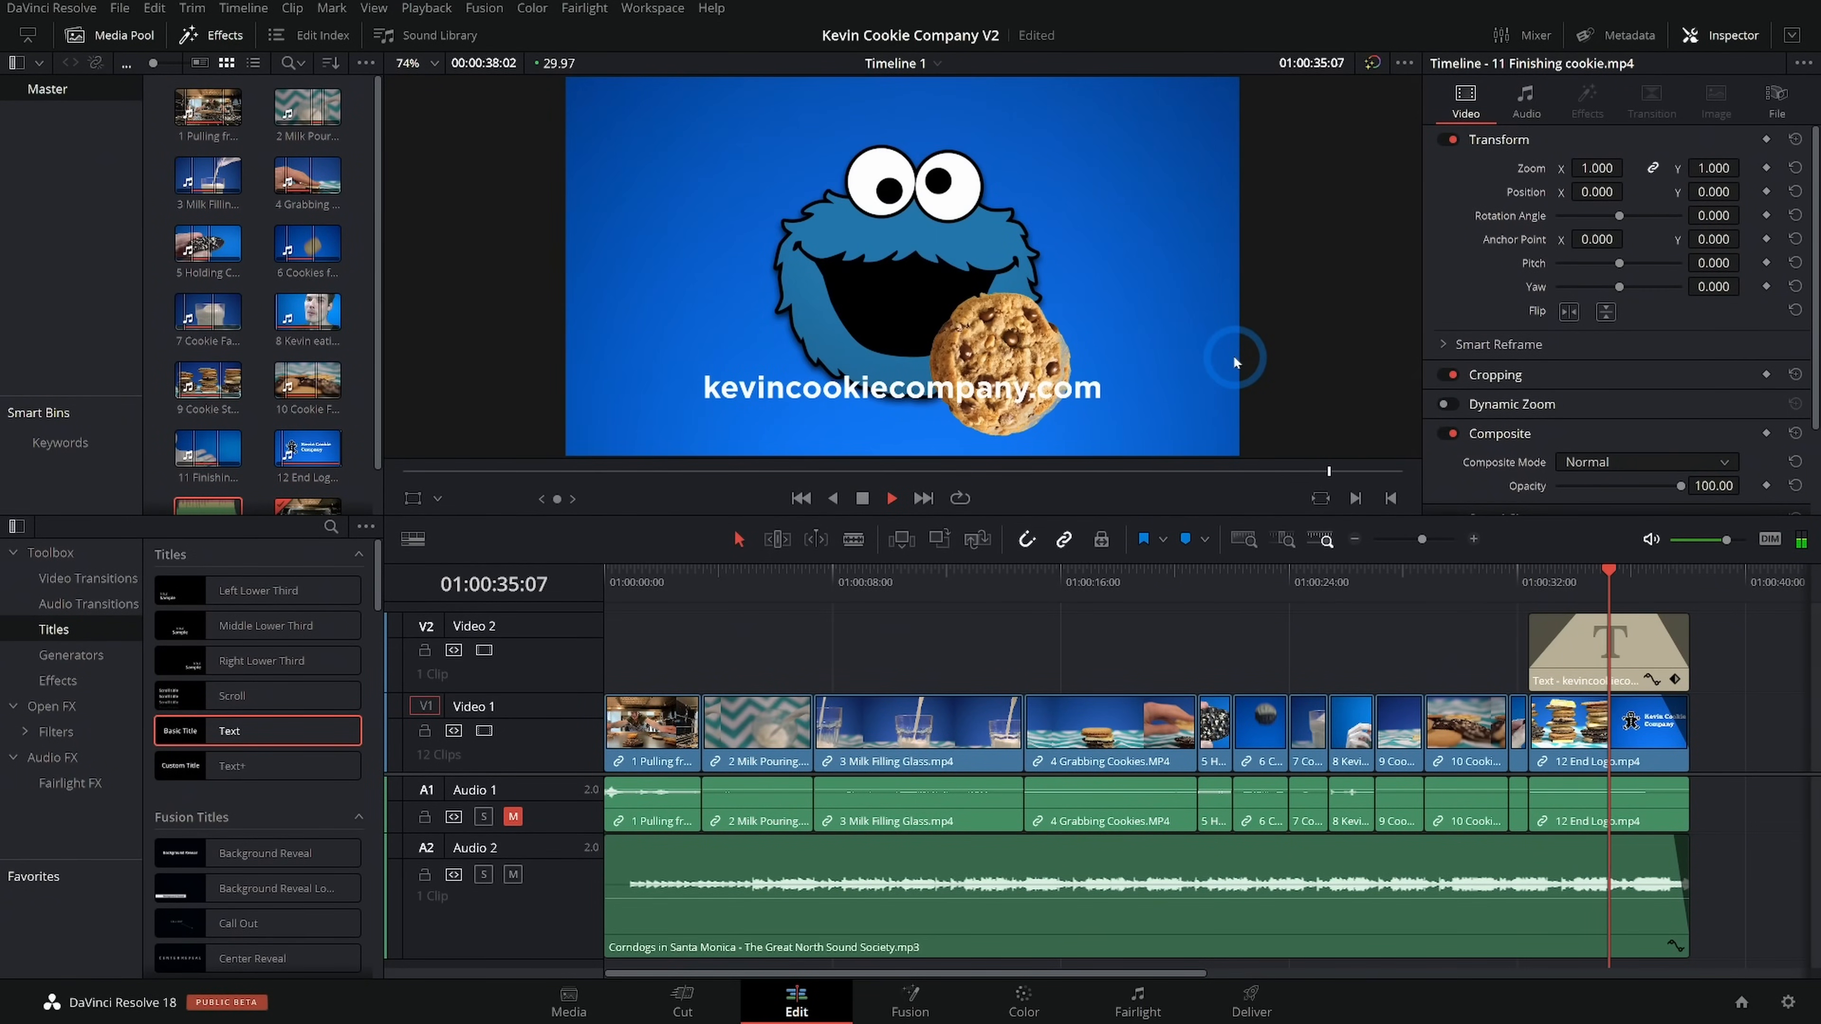
key(space)
drag(1626, 572, 1611, 574)
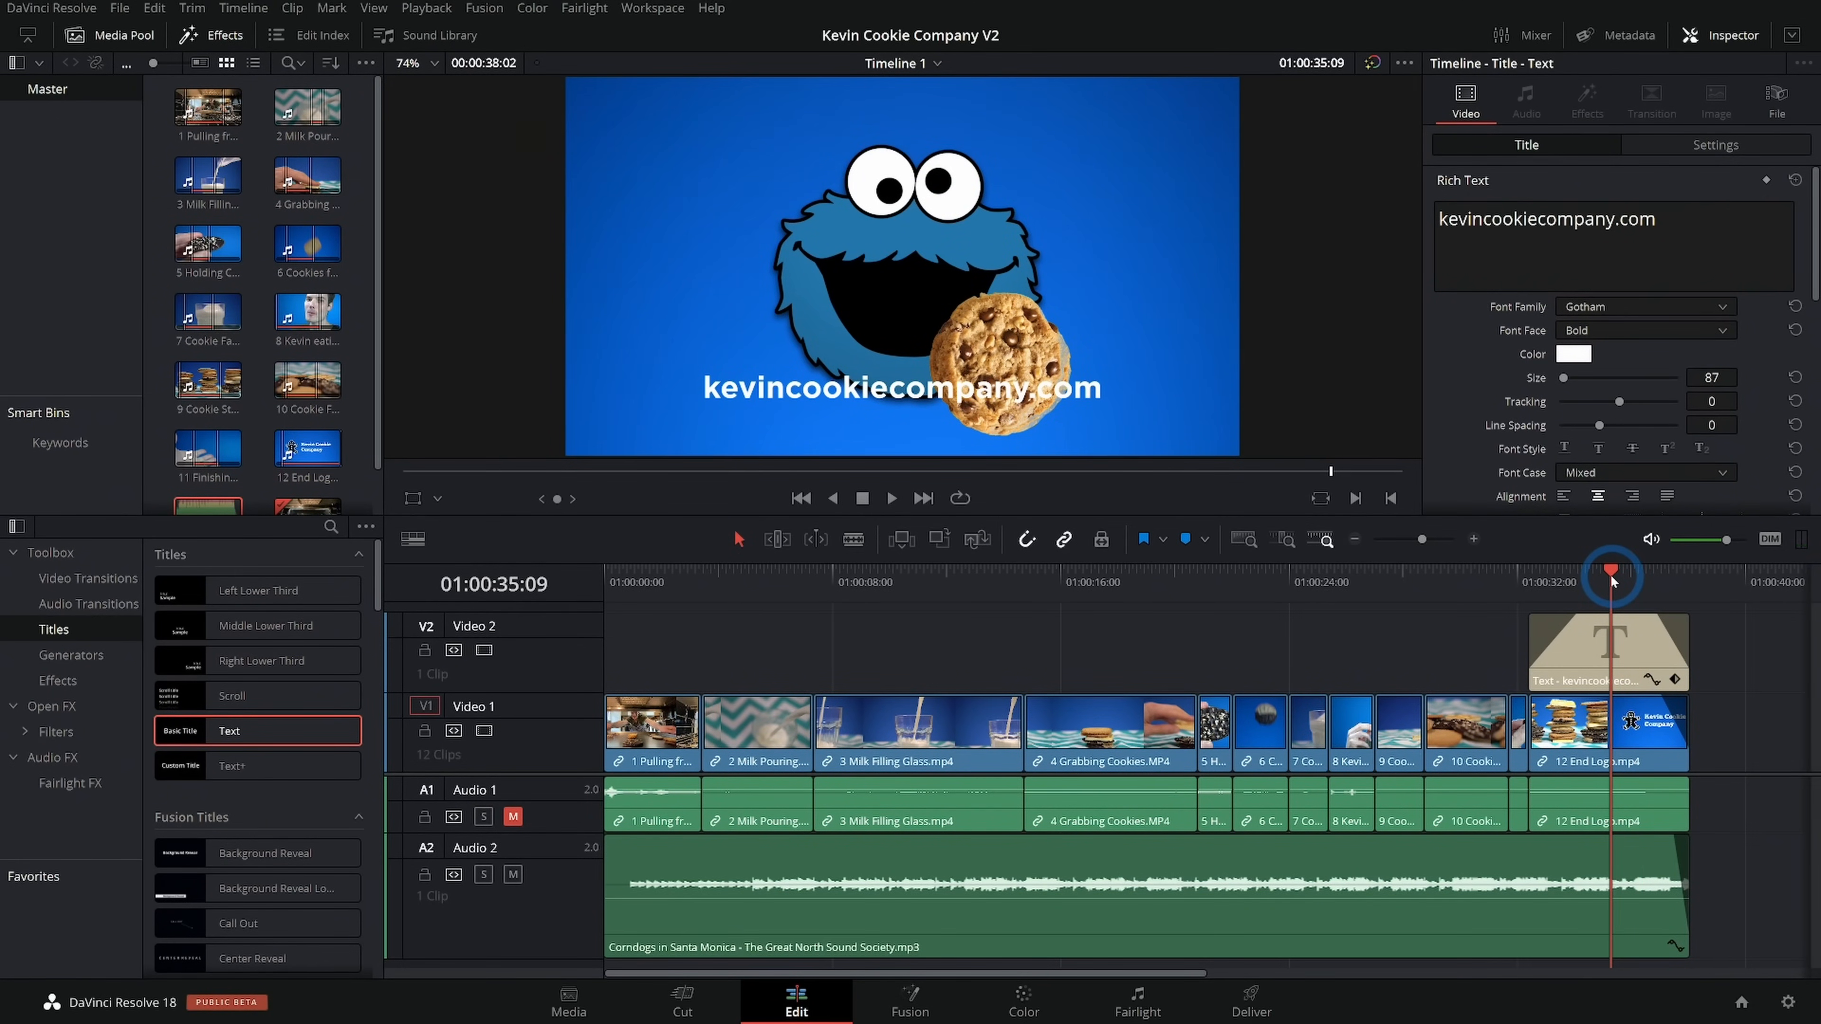
Turn on the on-screen Transform controls for the website title, scale it down slightly and shift it within the frame
click(1638, 644)
scroll(1473, 357, down, 3)
scroll(1474, 353, down, 1)
scroll(1476, 353, up, 1)
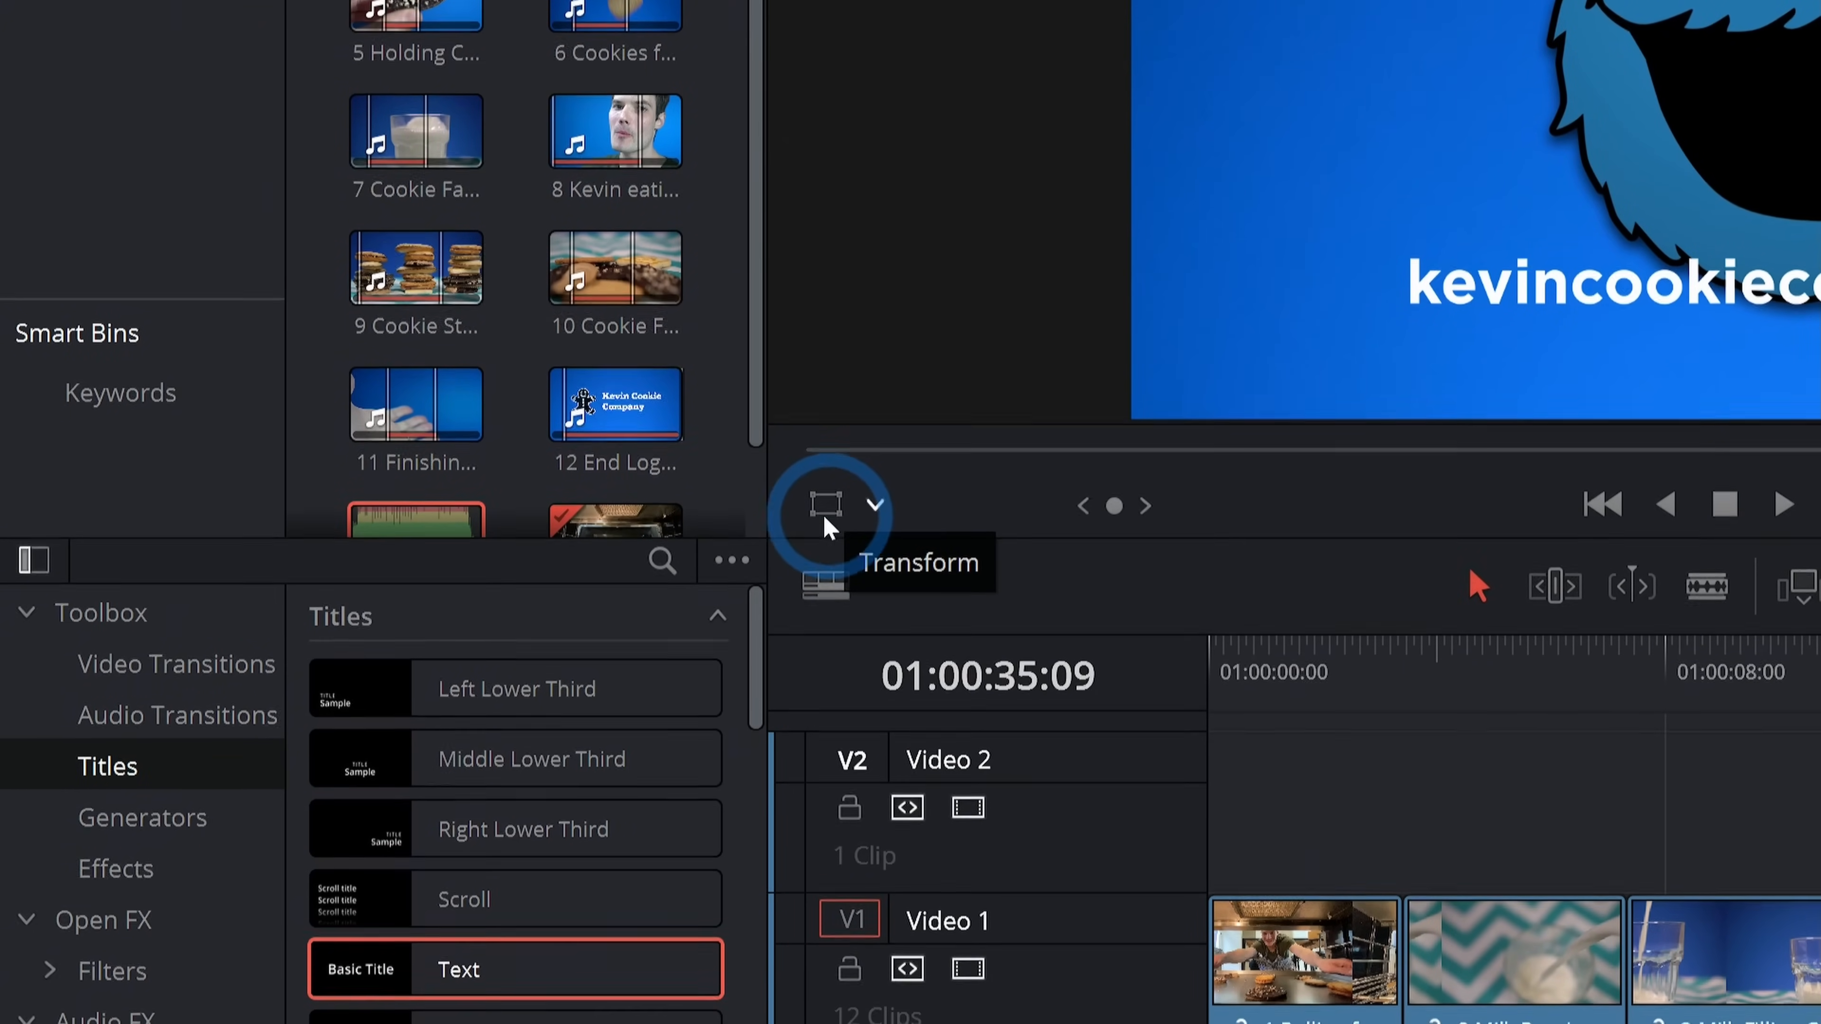
click(874, 507)
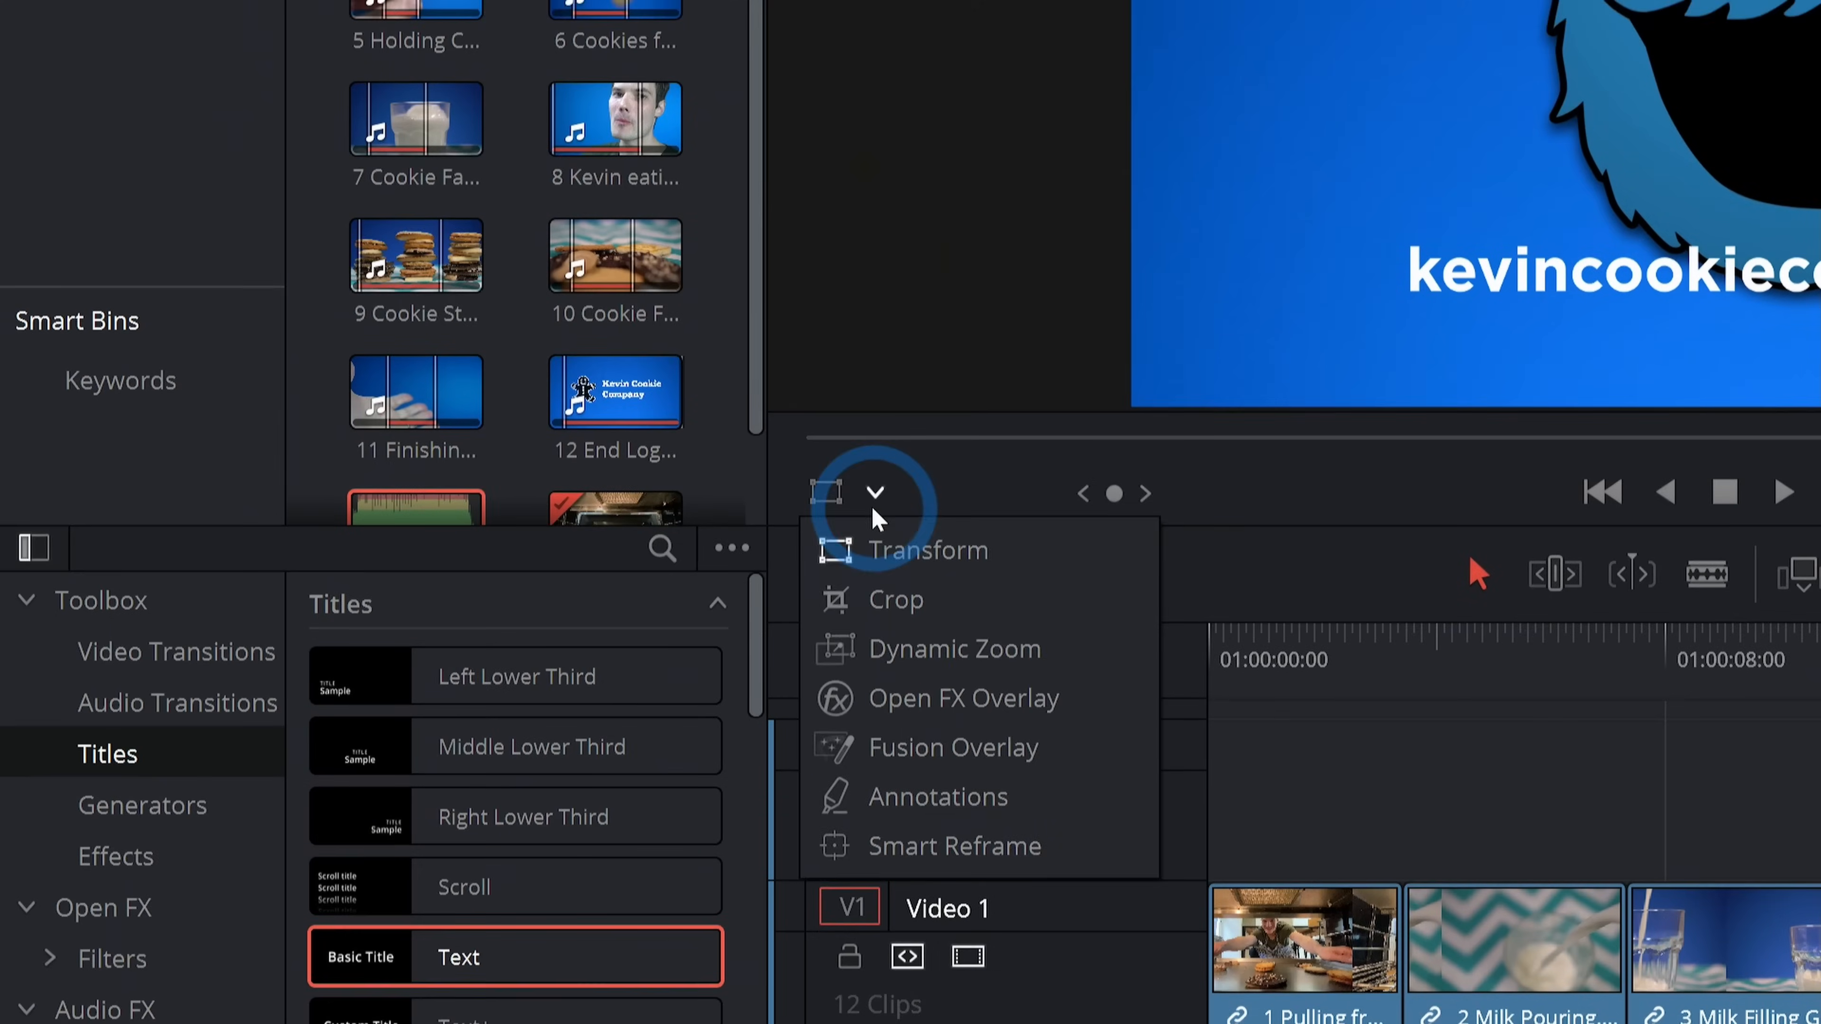
click(875, 374)
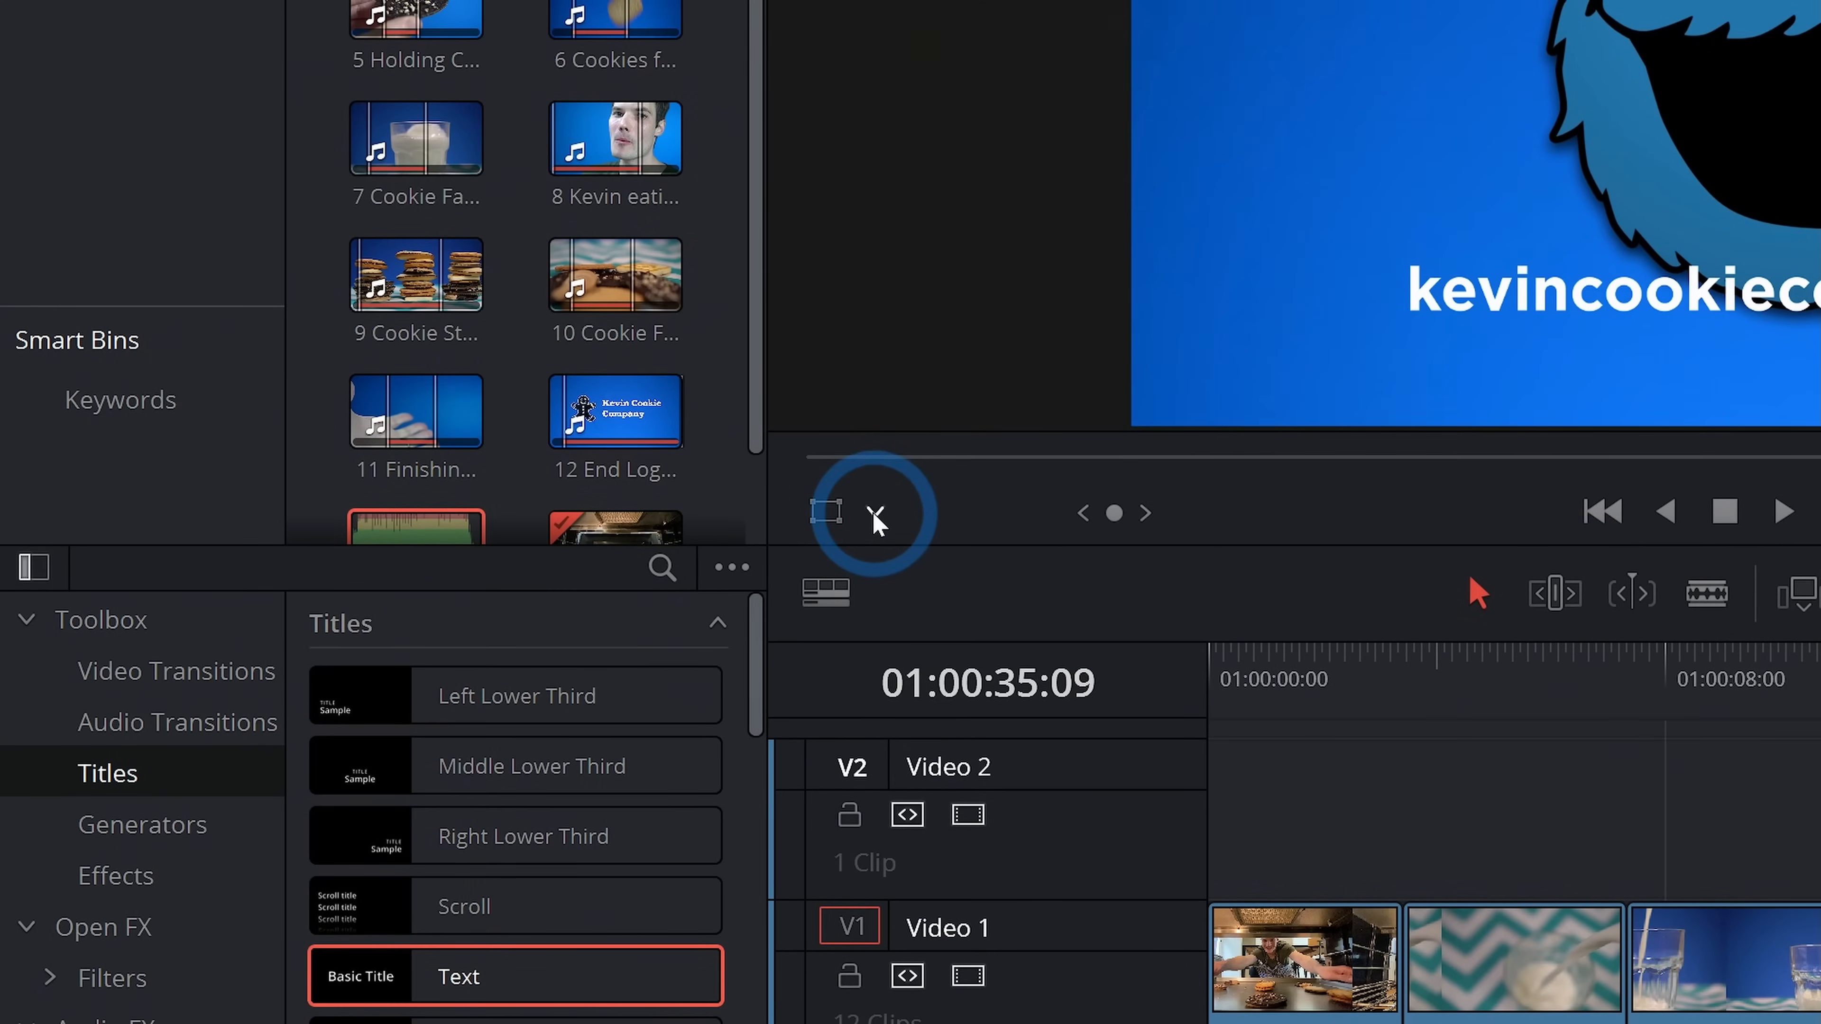
click(874, 511)
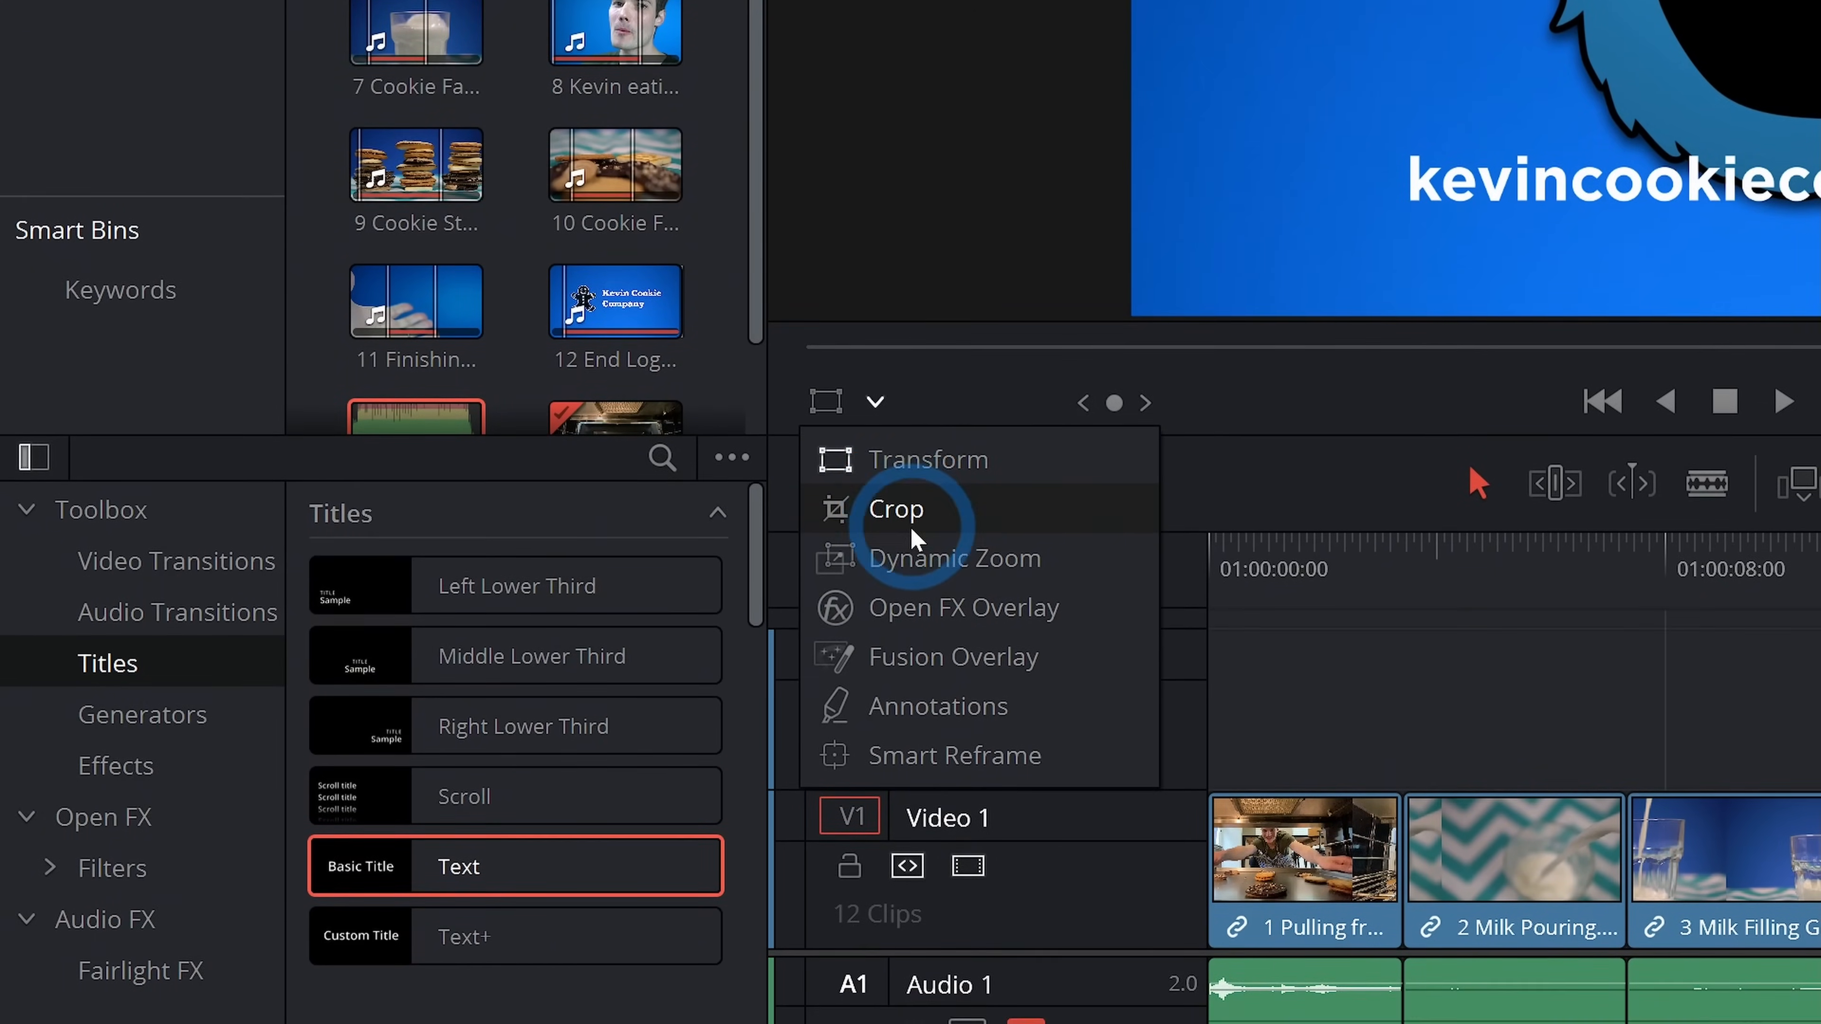
click(905, 463)
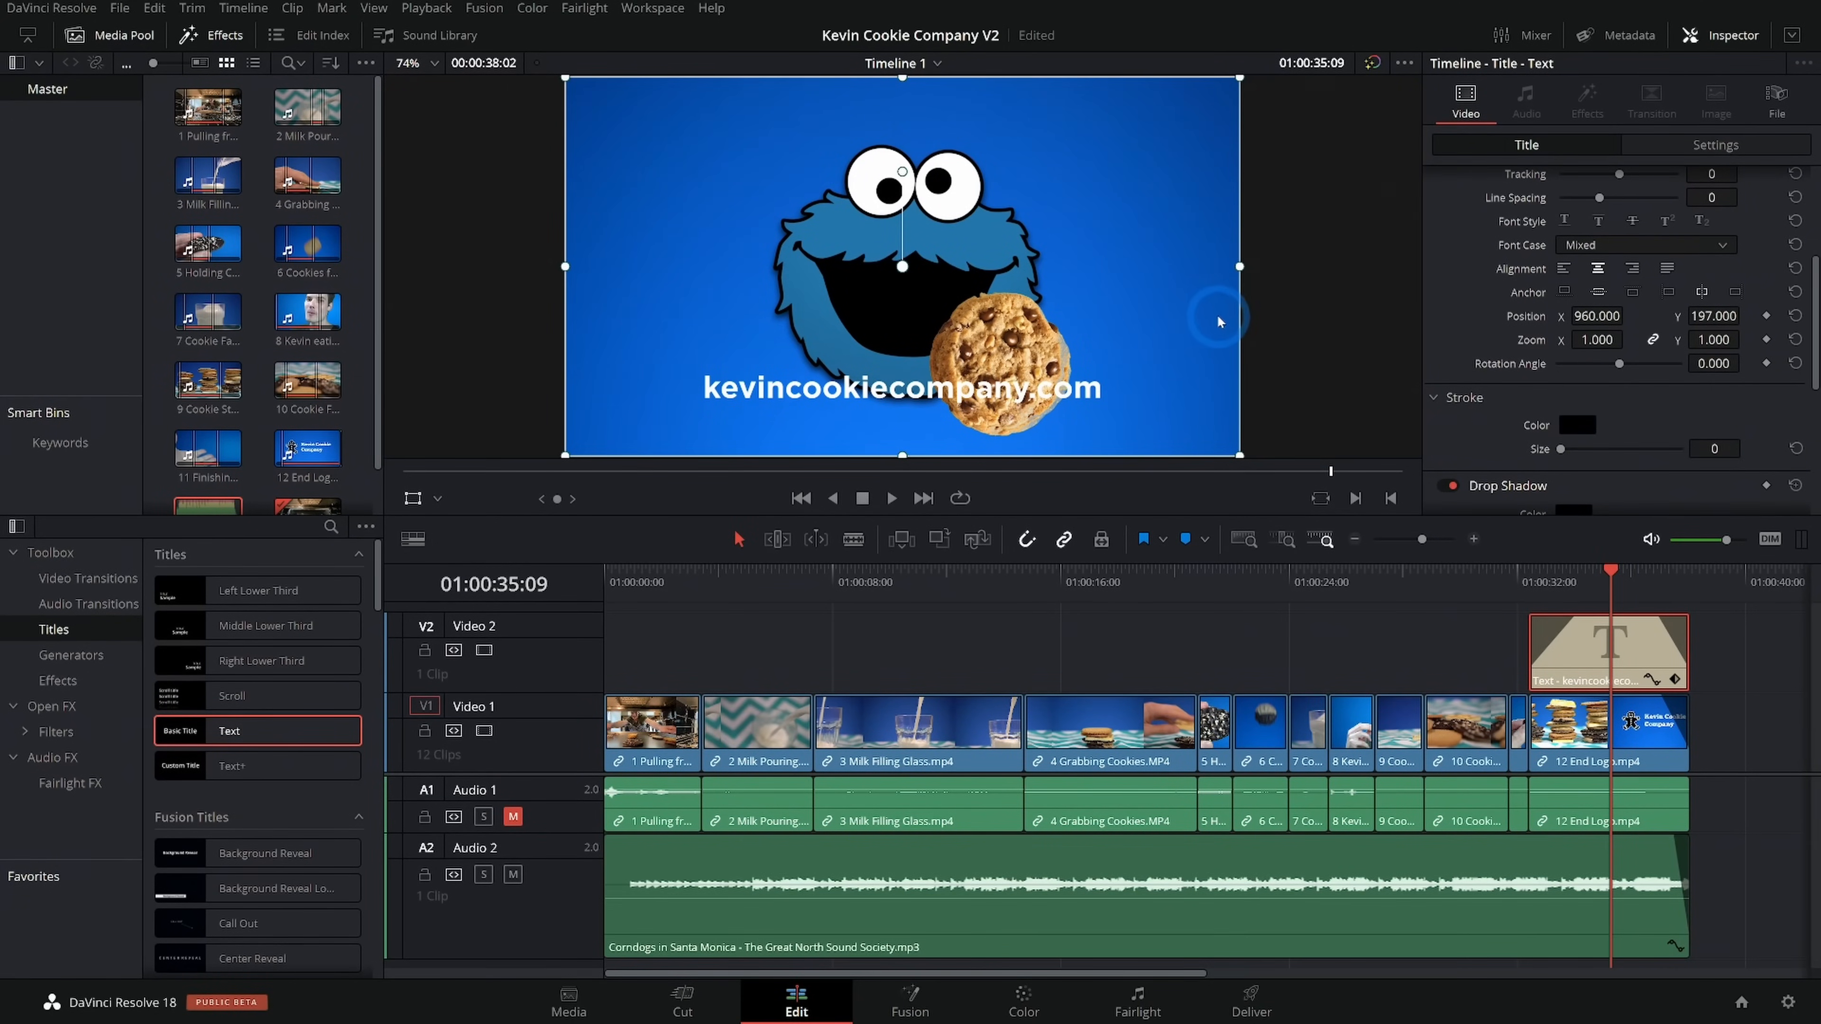
mouse_move(1240, 456)
mouse_down()
mouse_move(1305, 481)
mouse_move(1264, 439)
mouse_up()
drag(953, 301, 1002, 298)
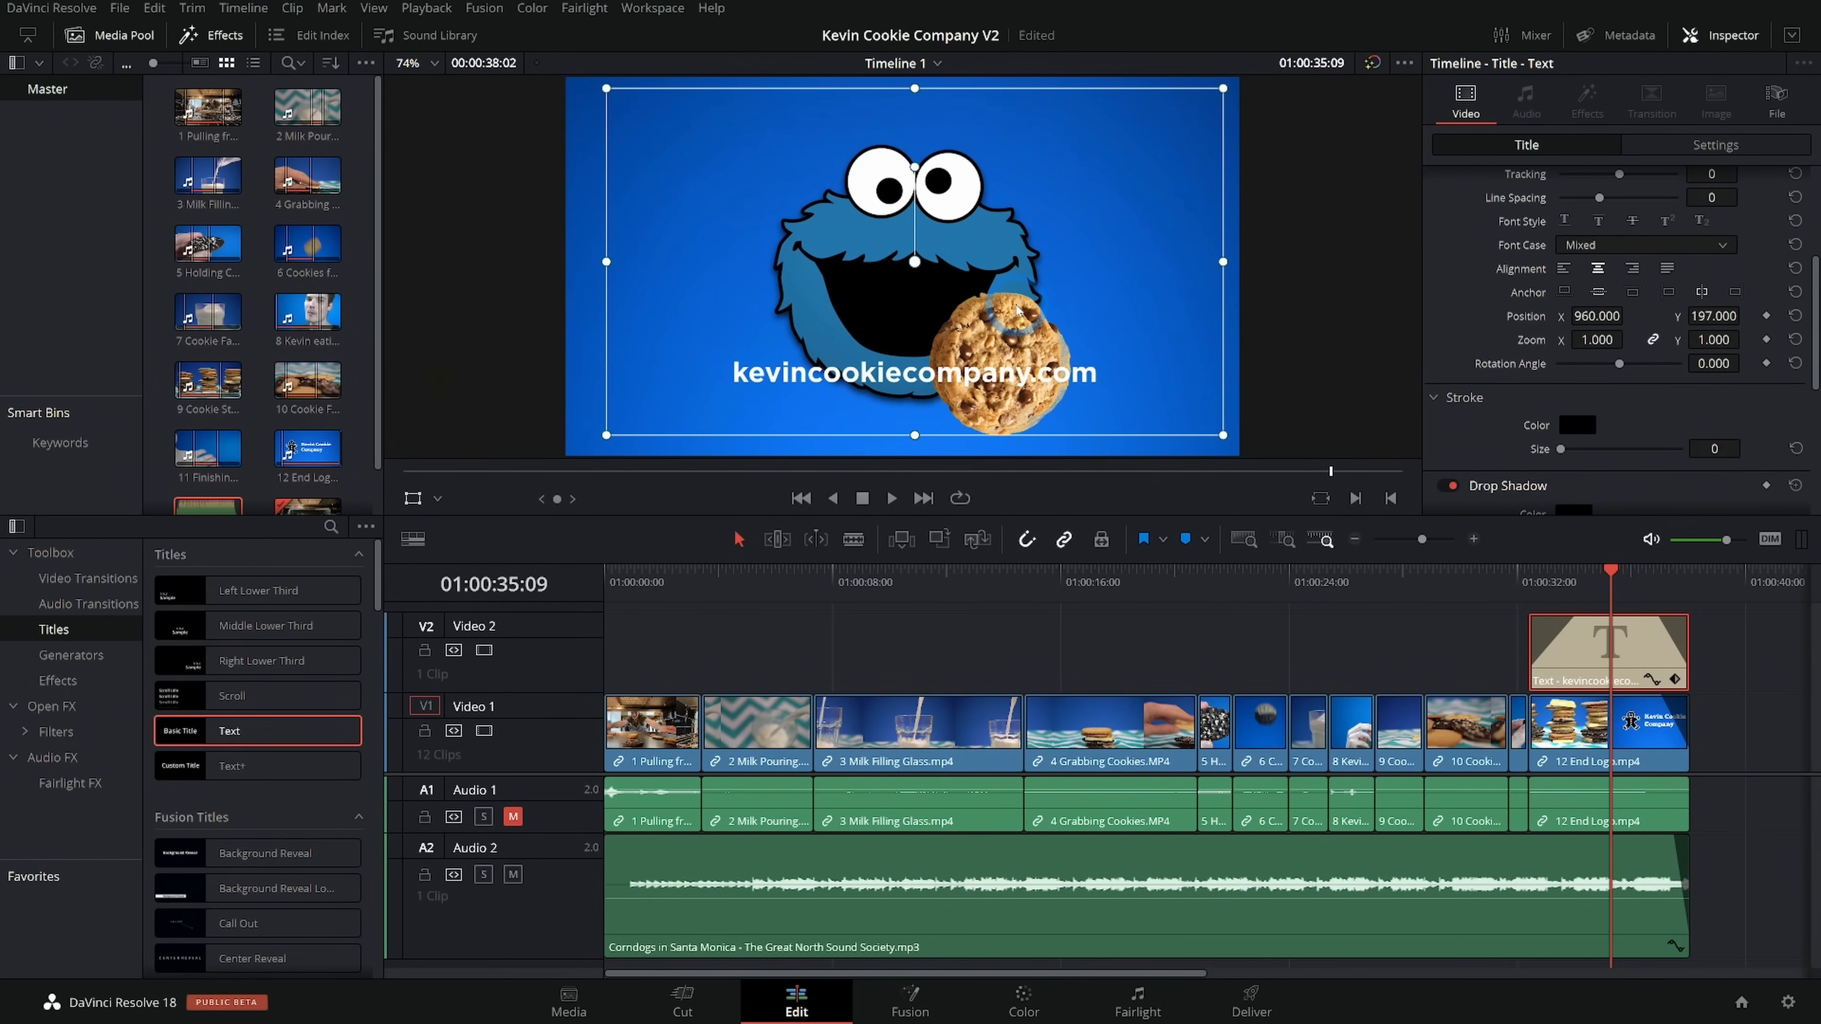
Play the opening of 4 Grabbing Cookies.MP4 to check its motion and return the playhead to the clip's start
click(1024, 572)
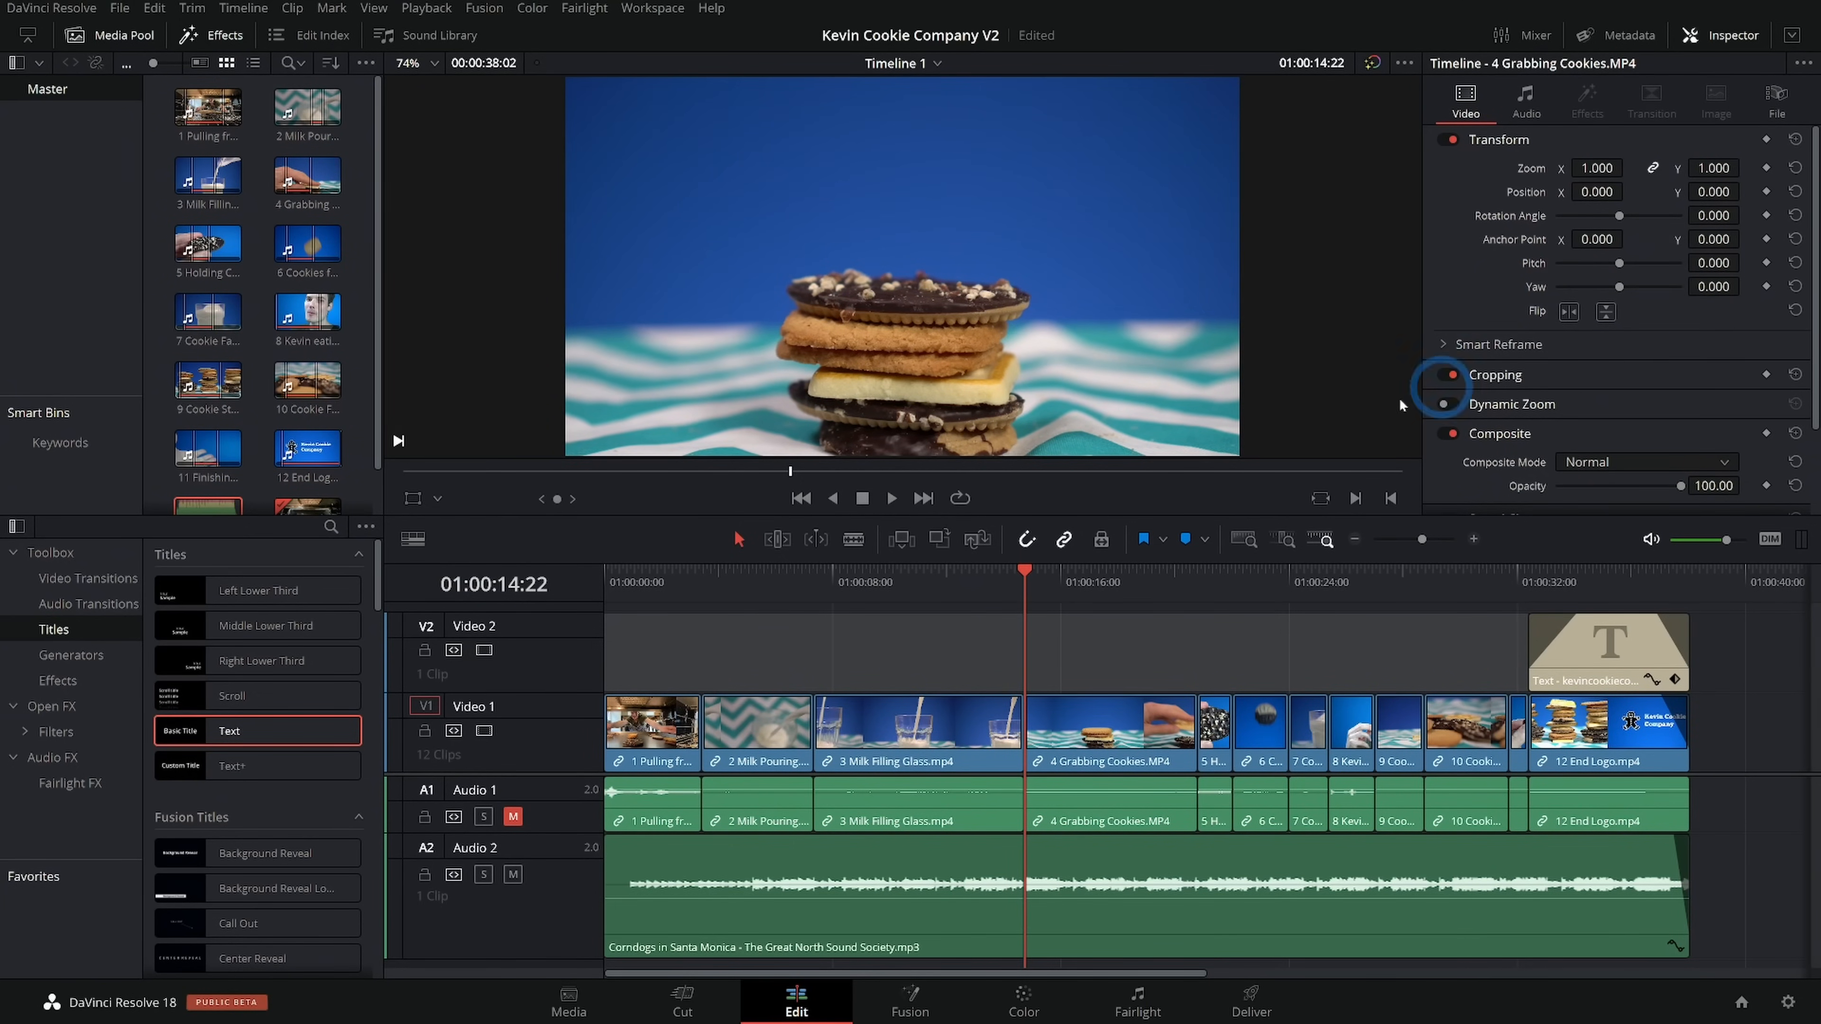
click(1070, 599)
drag(1079, 602, 1022, 604)
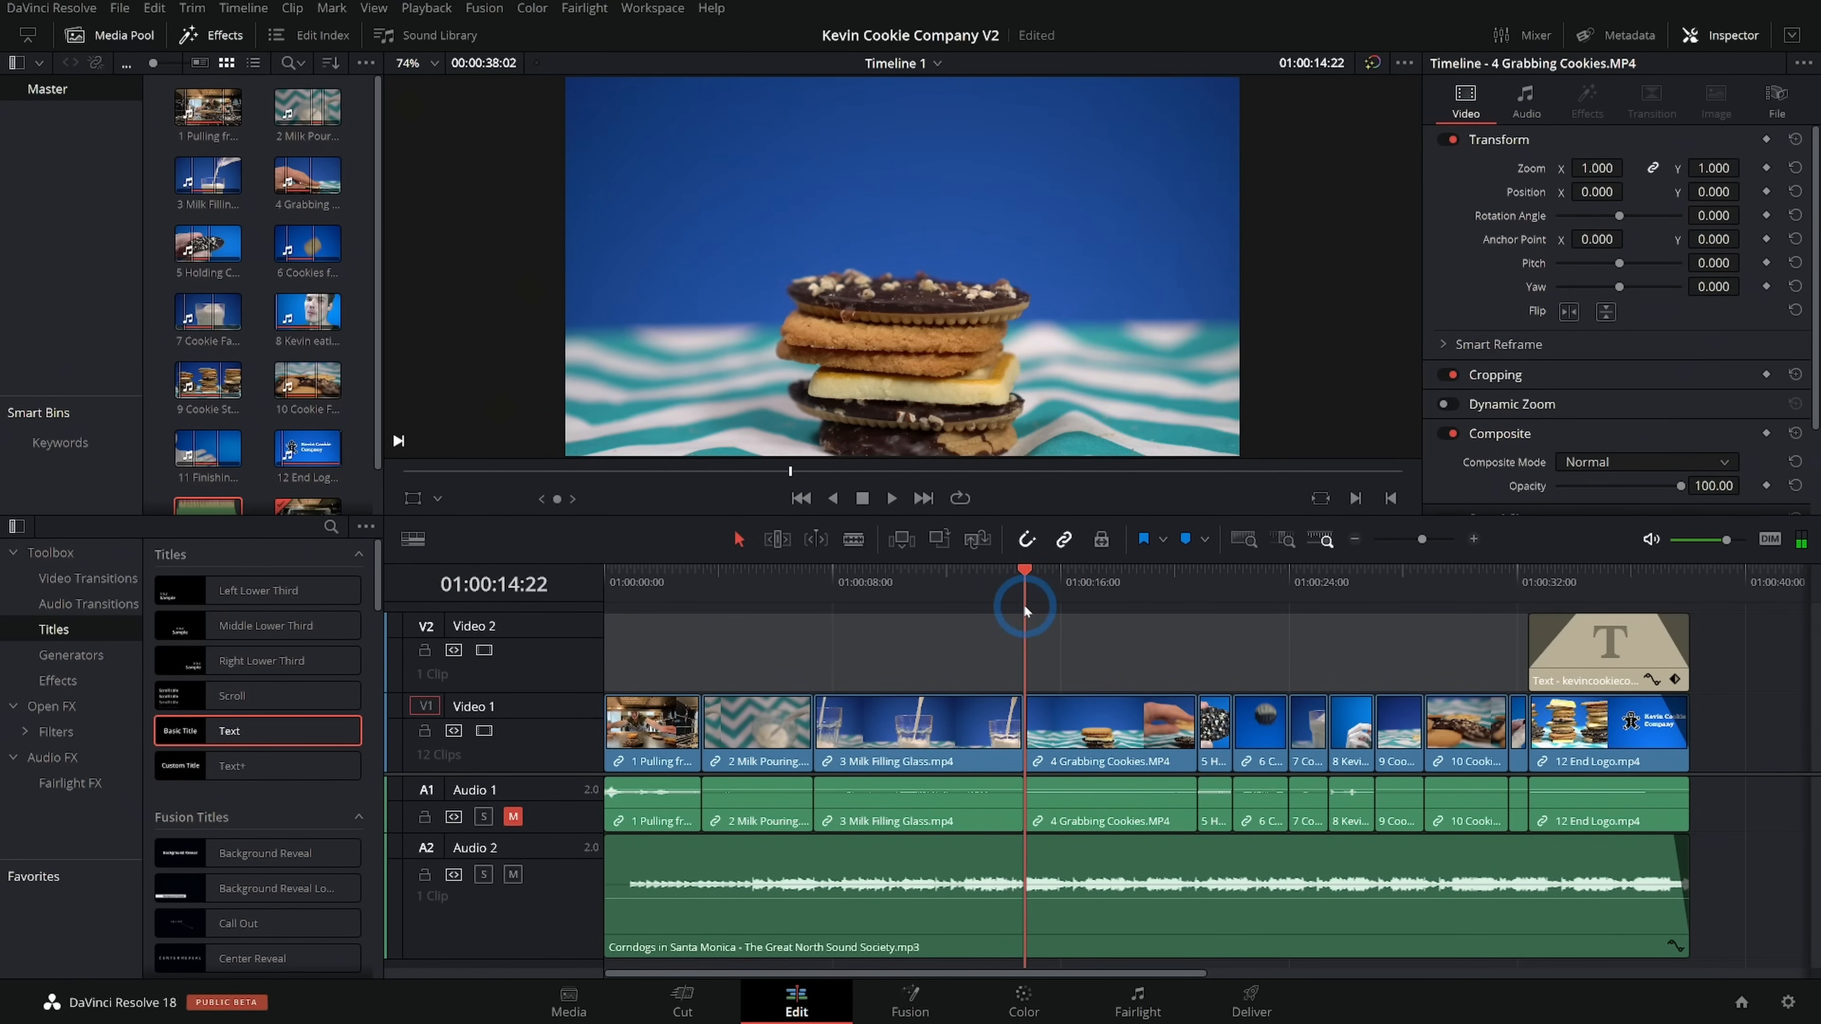
key(space)
key(space)
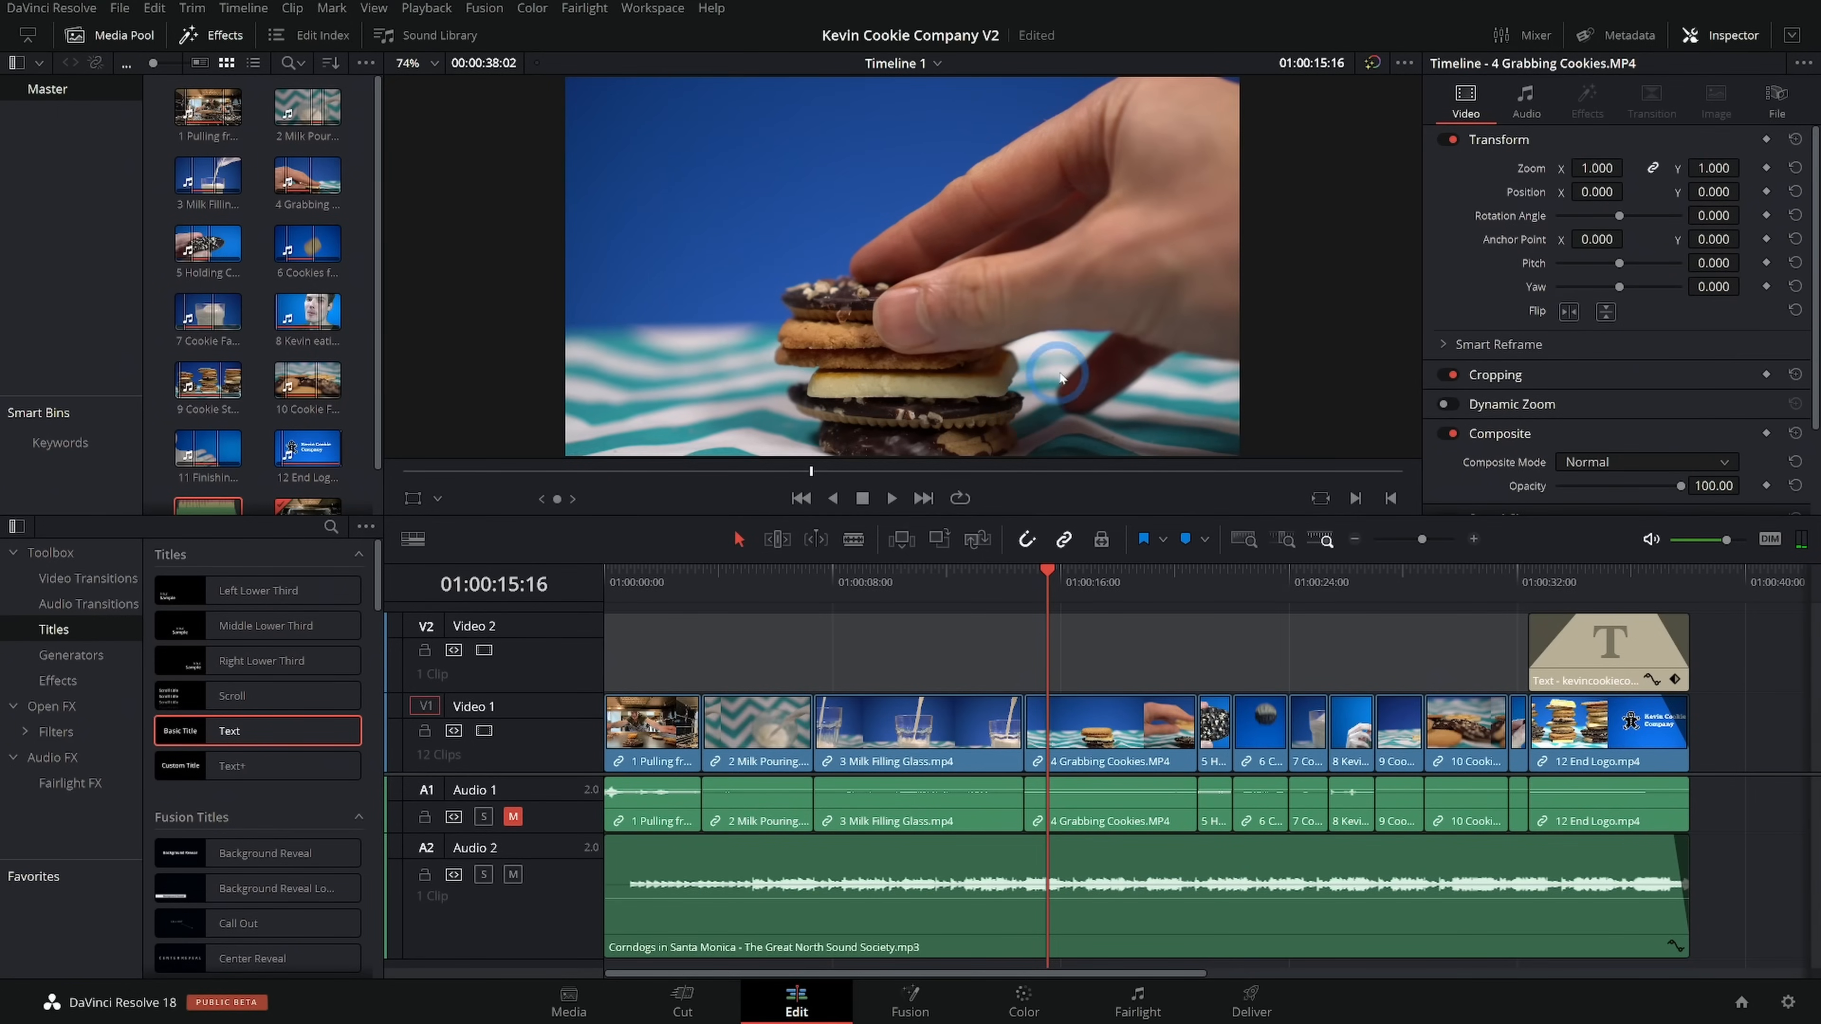
drag(1065, 595, 1026, 594)
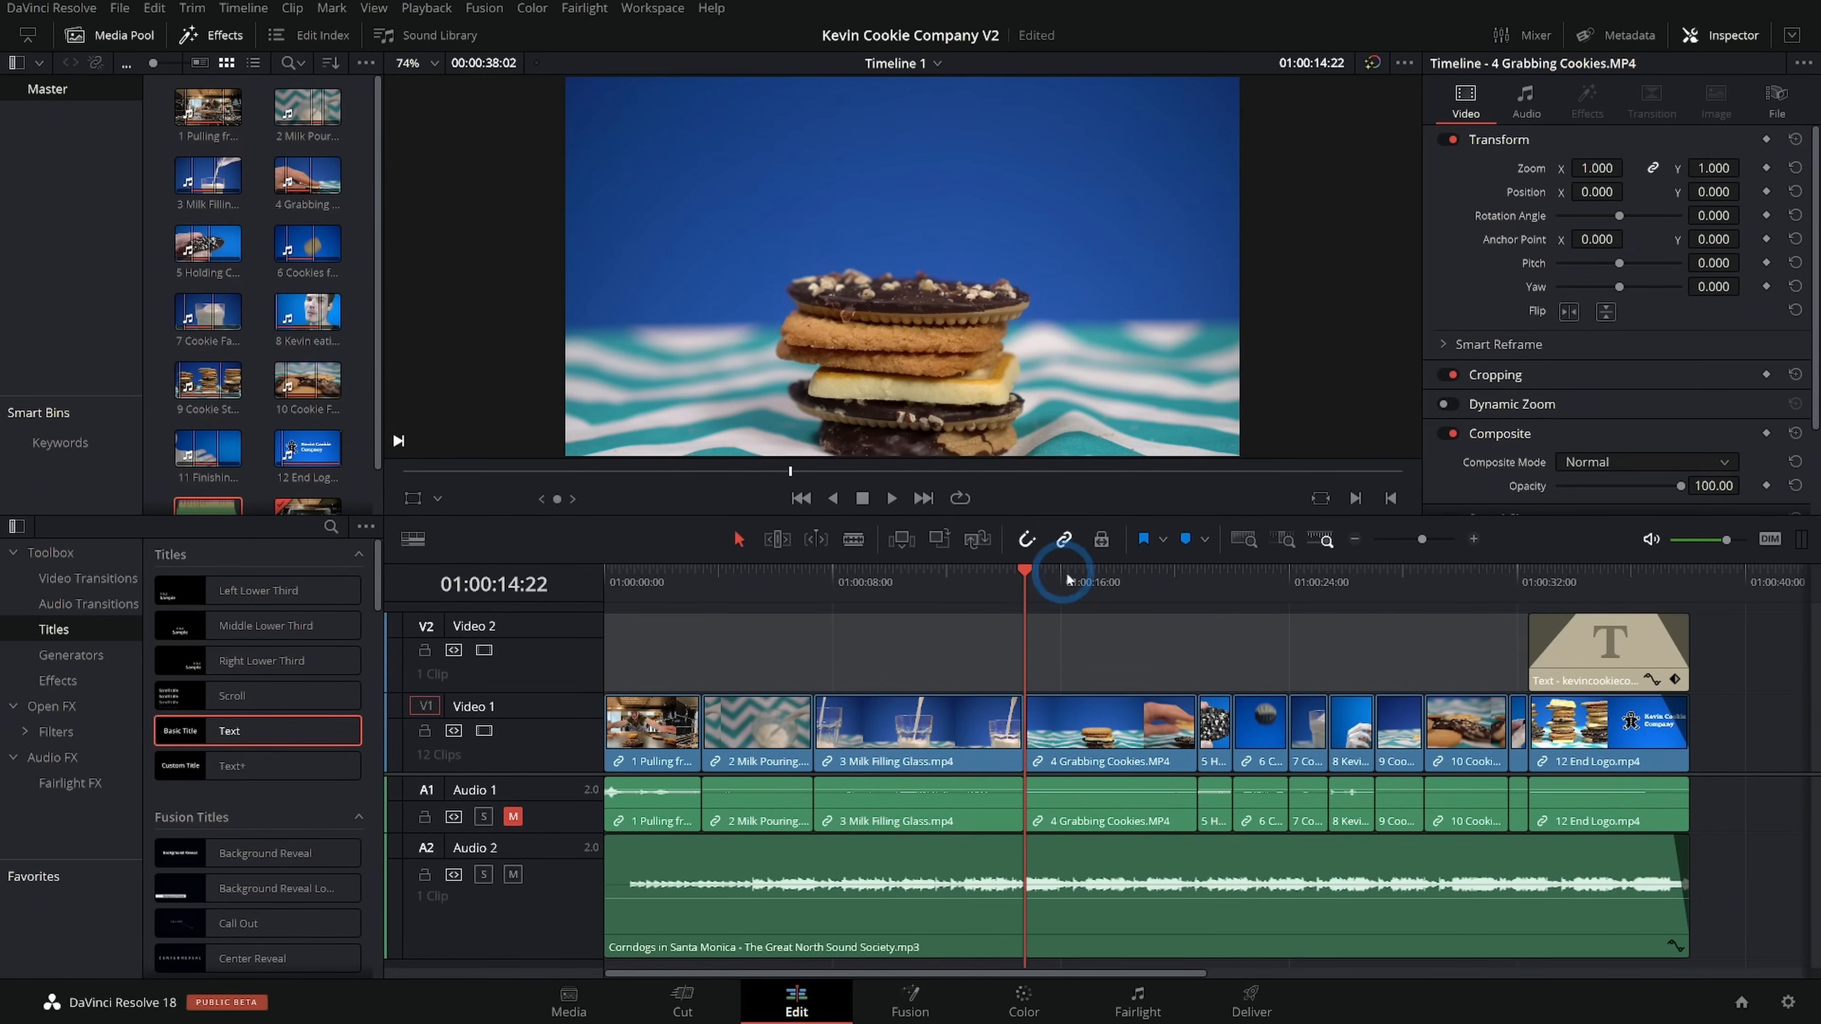
Turn on Dynamic Zoom for 4 Grabbing Cookies.MP4 and play the clip through to its end
click(1076, 750)
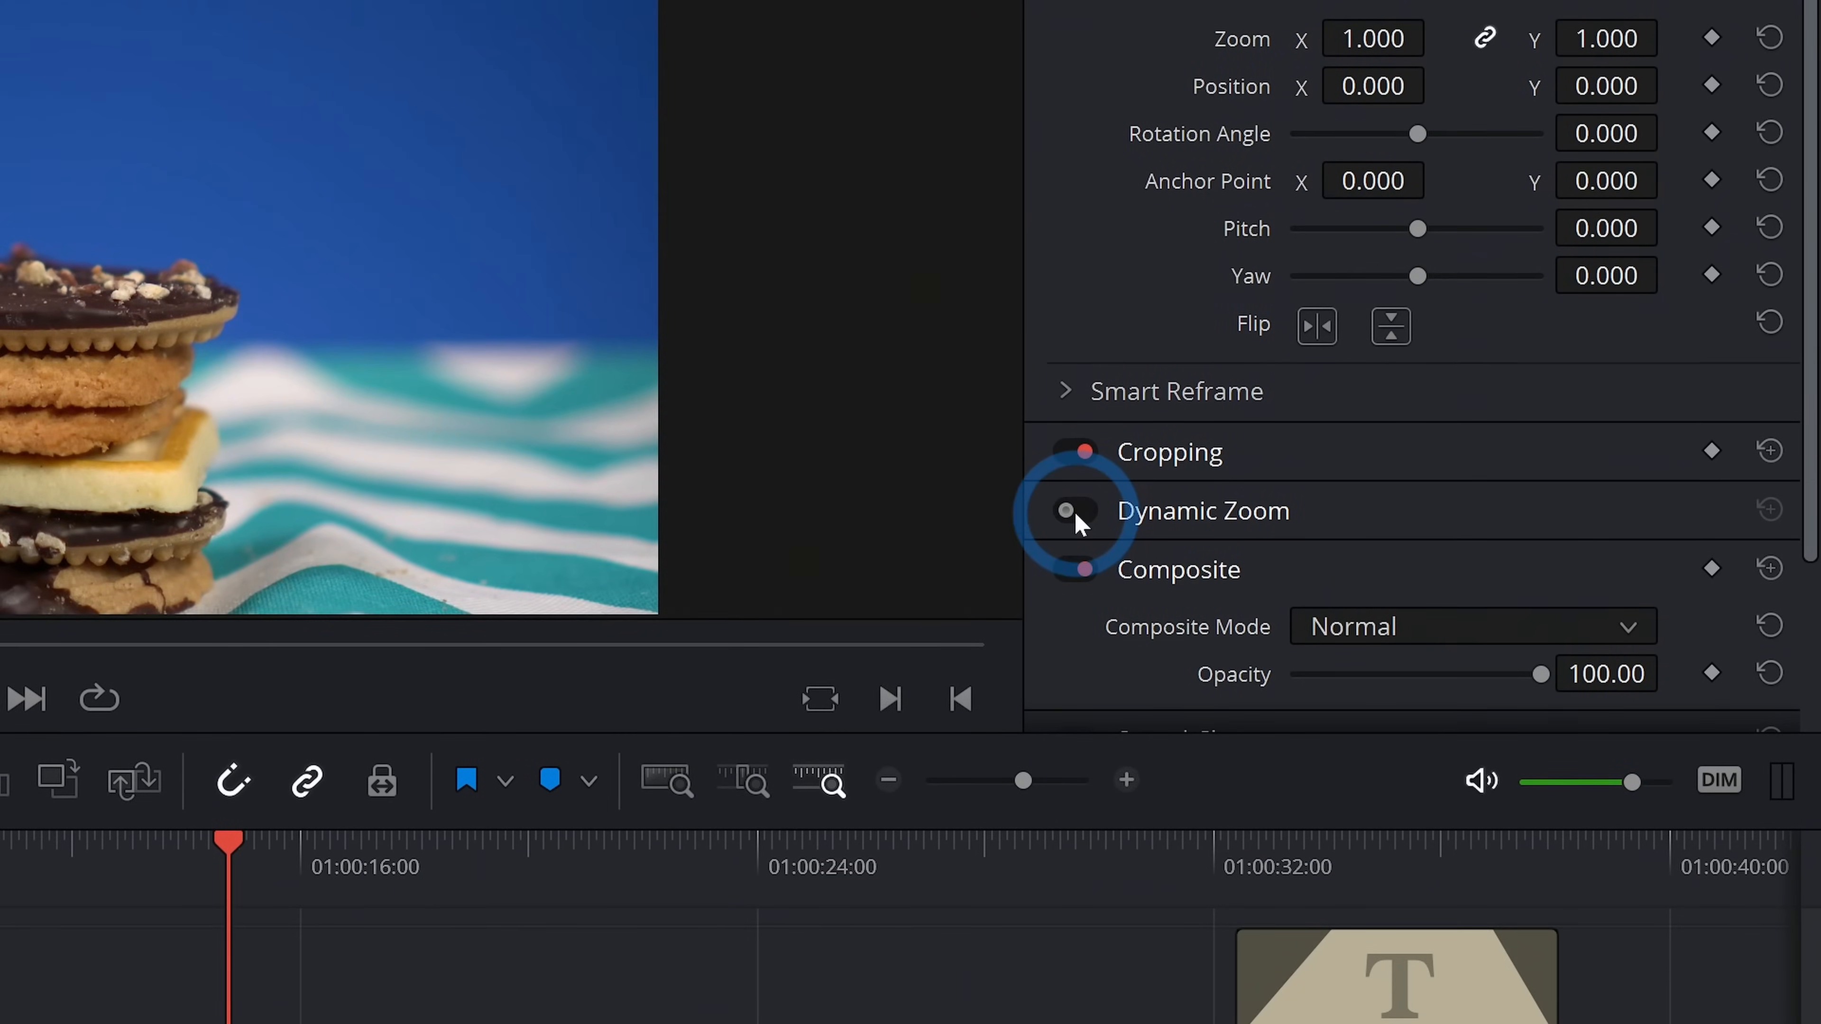
click(1068, 510)
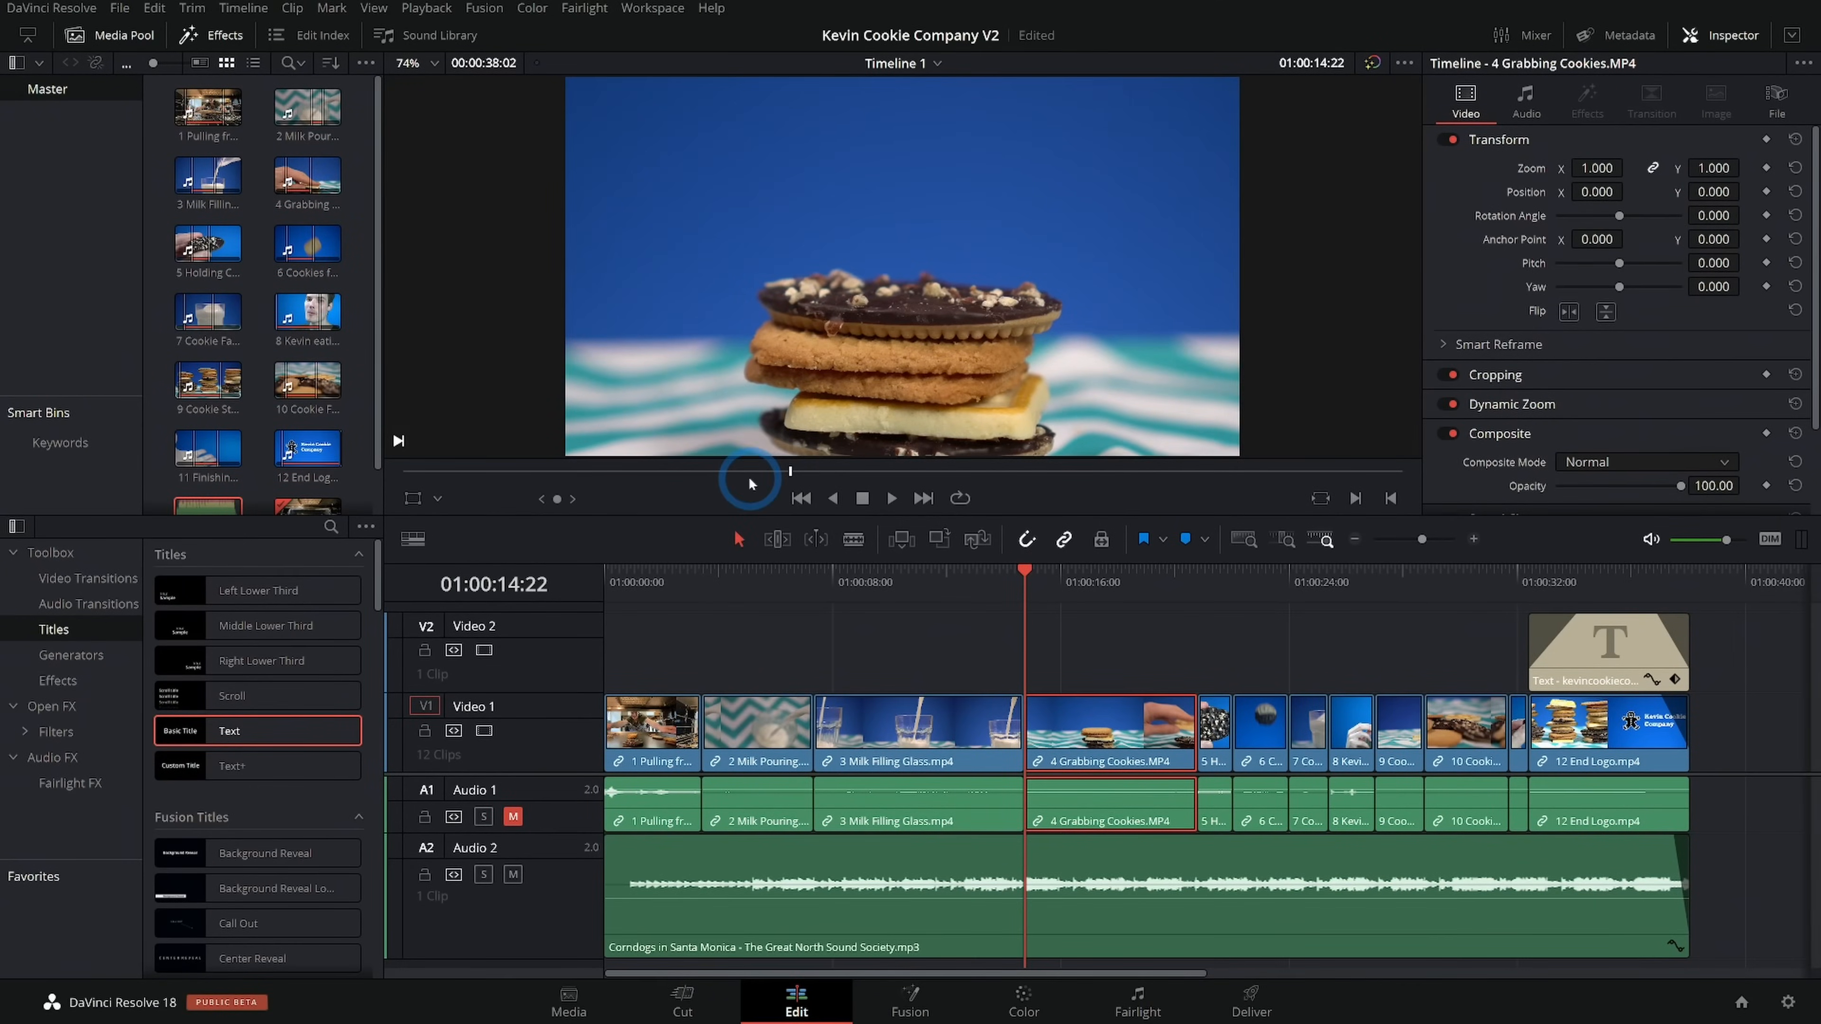
key(space)
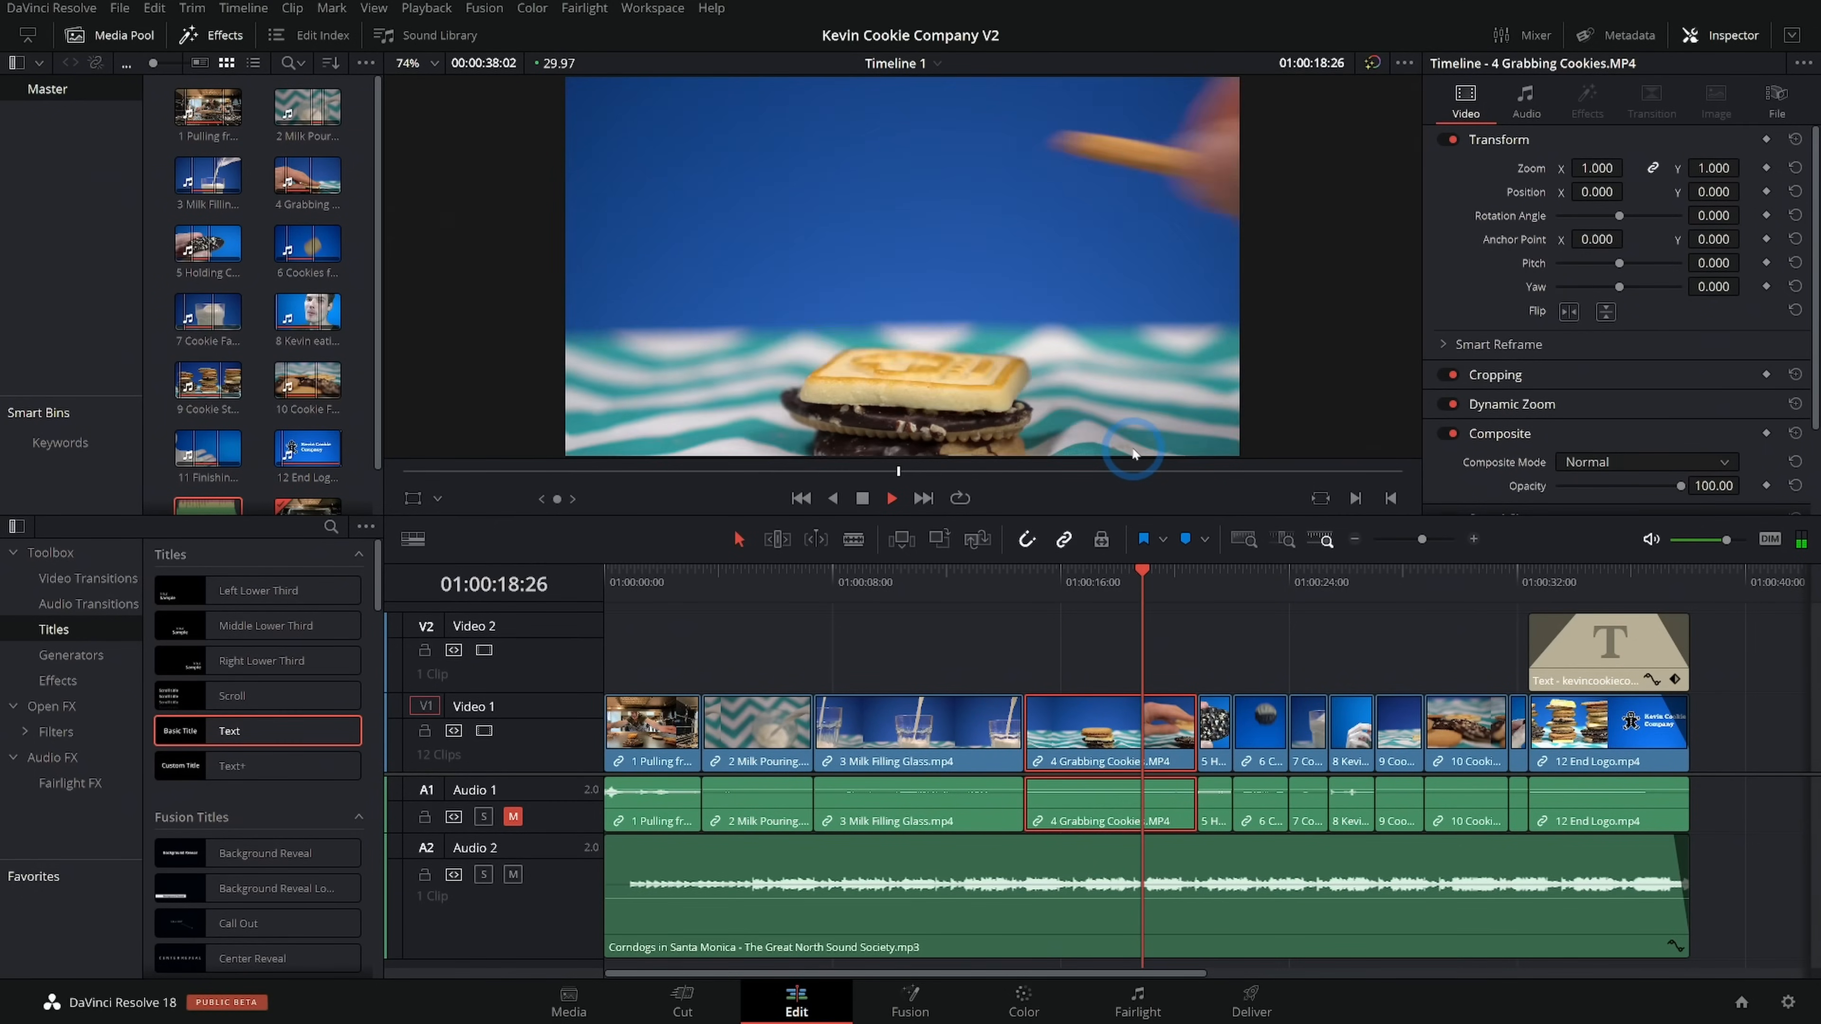
key(space)
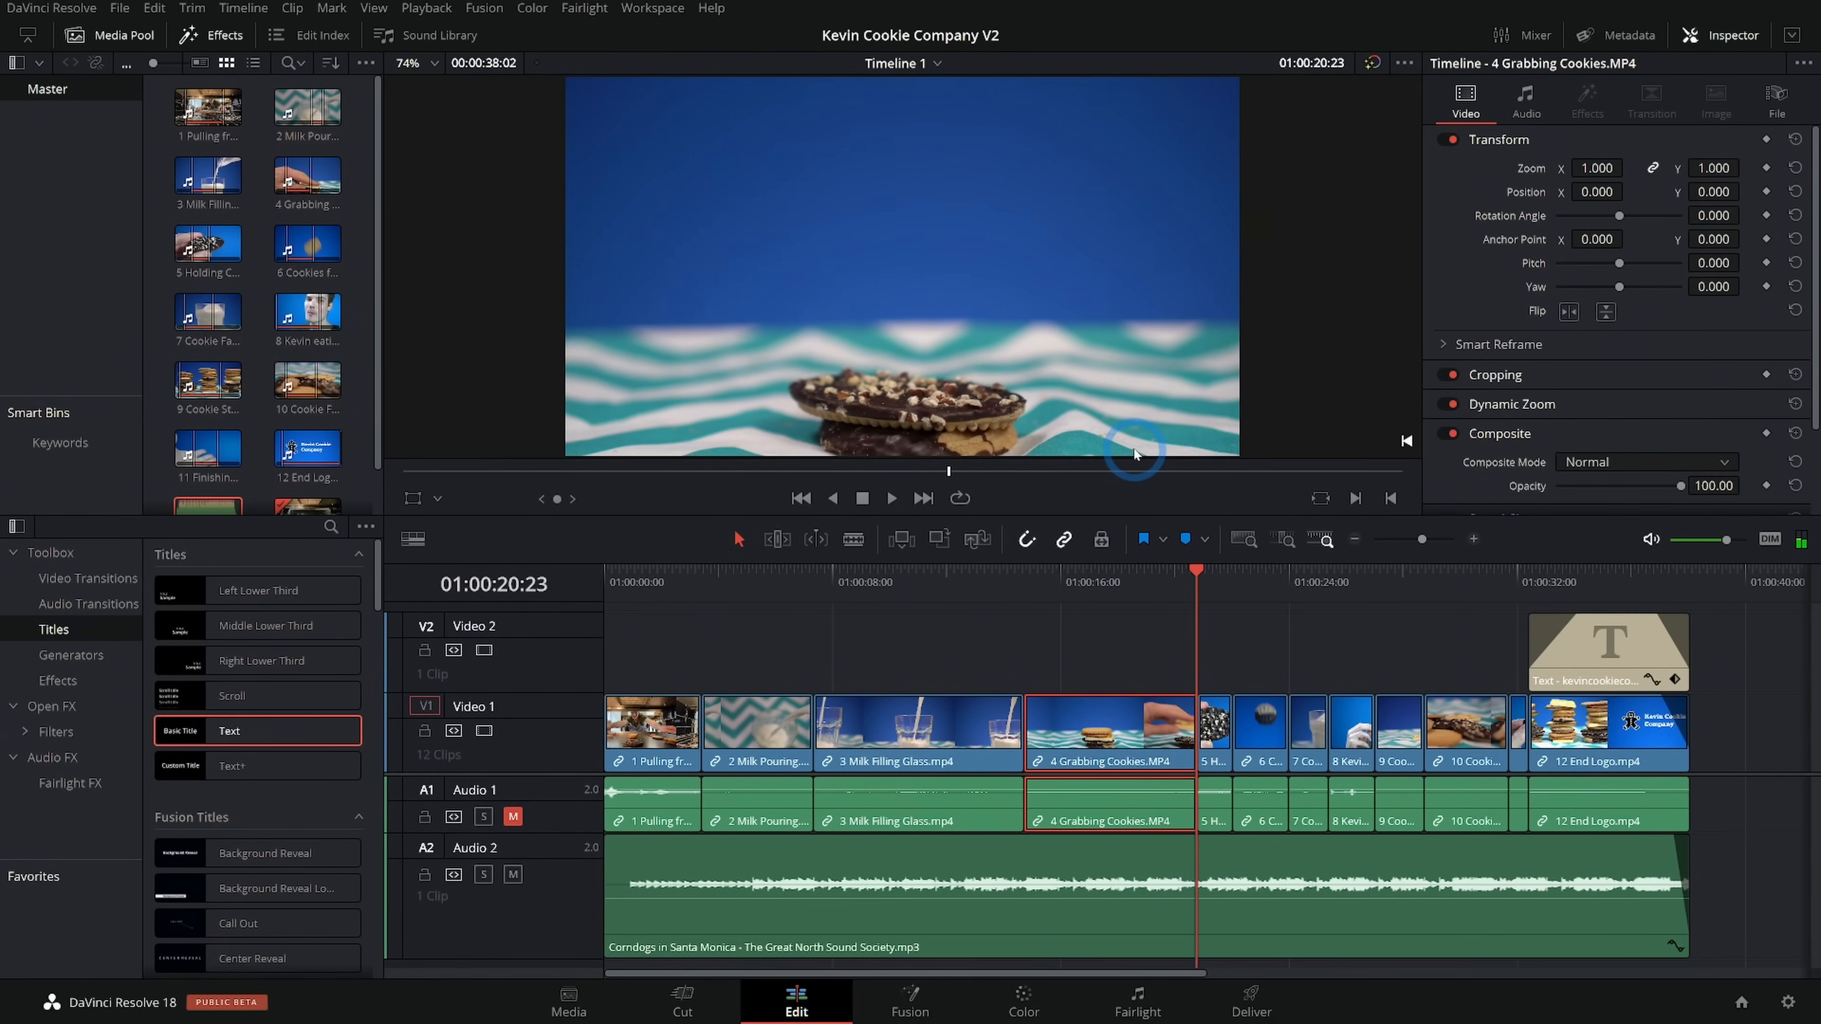
Turn on Dynamic Zoom for the first three clips on Video 1 together
drag(946, 633, 626, 738)
click(1447, 403)
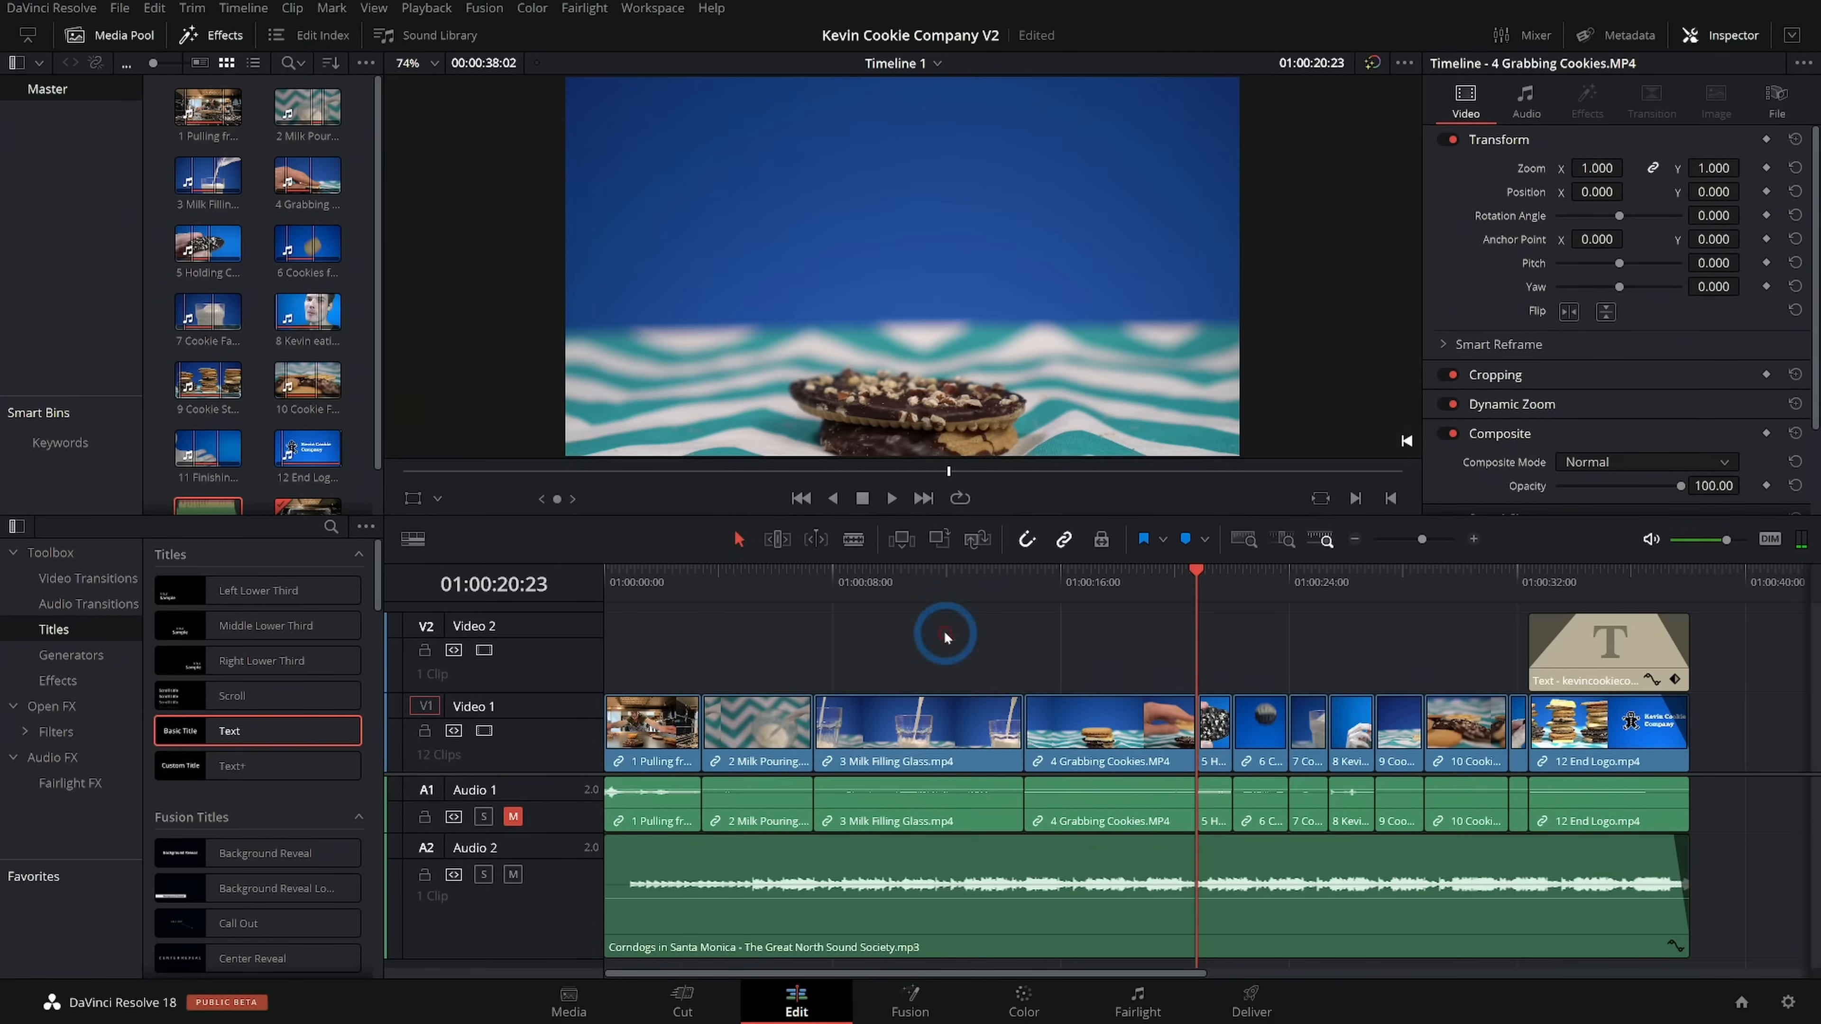
click(1070, 513)
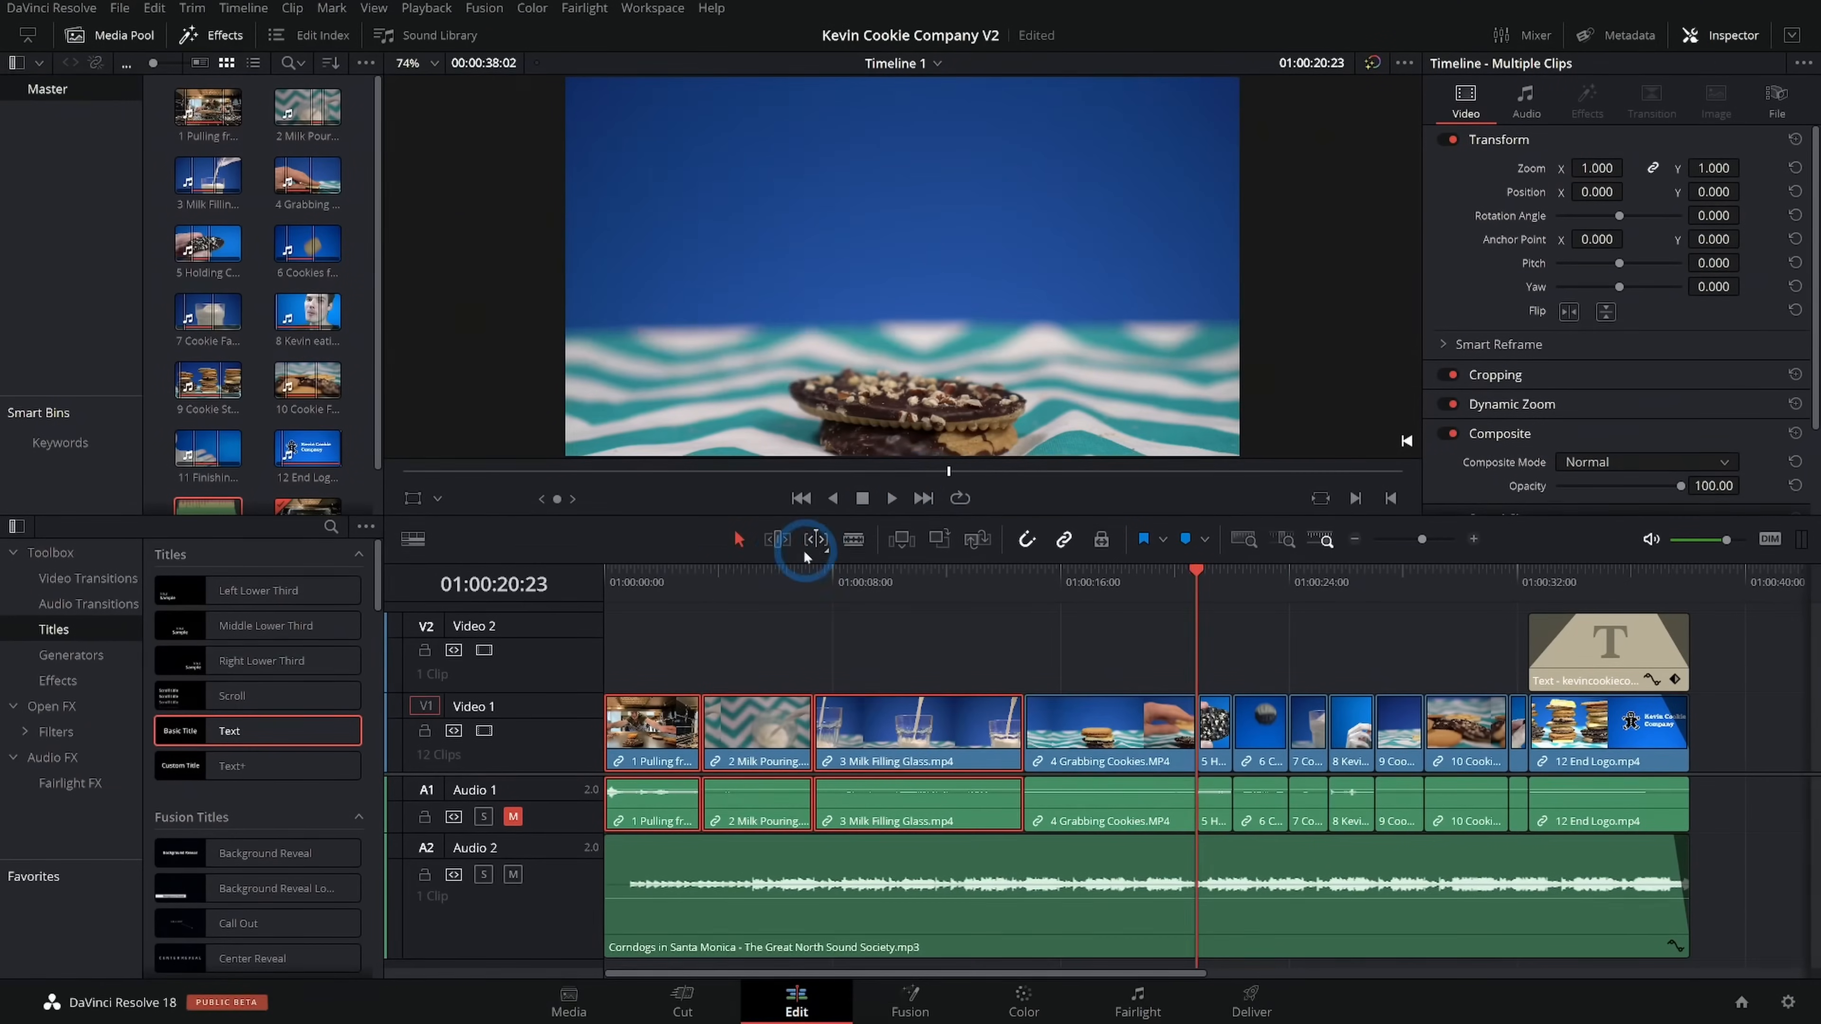
Clear the clip selection and play the timeline from the beginning to review the Dynamic Zoom on the opening clips
drag(636, 593, 582, 603)
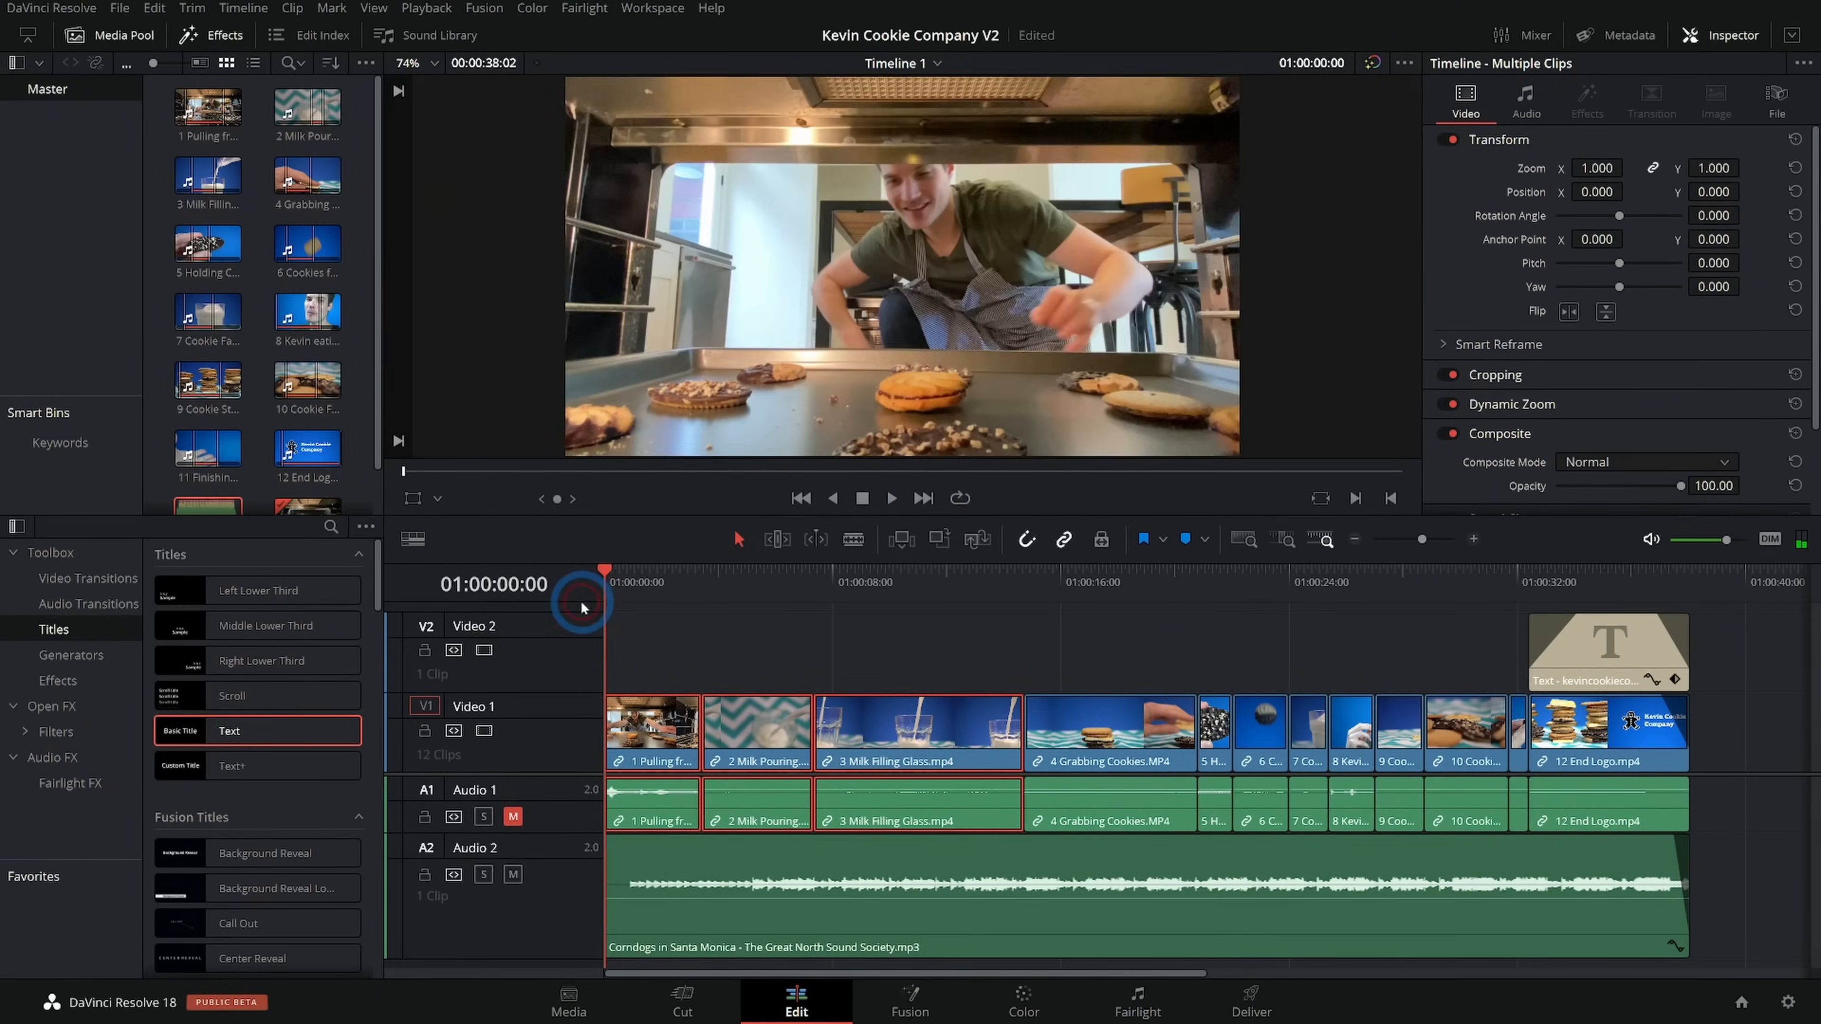
click(843, 628)
key(space)
click(1176, 397)
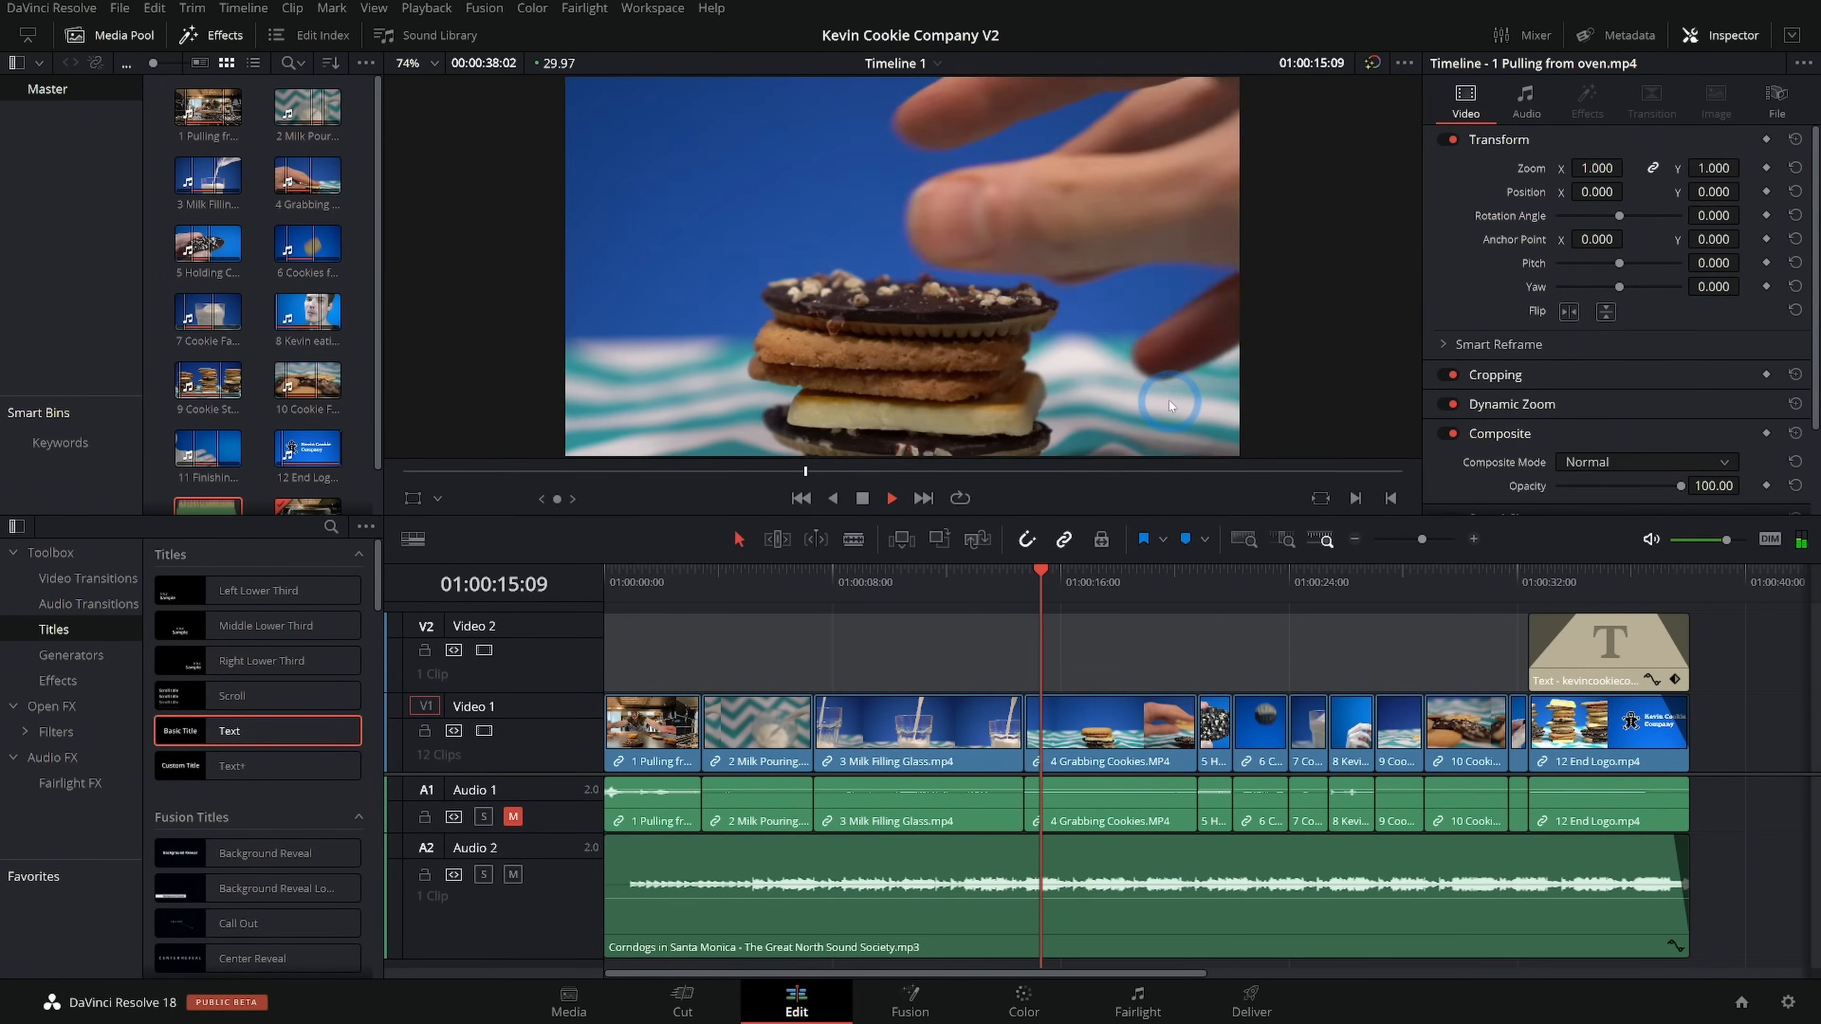
Open the Dynamic Zoom settings of 3 Milk Filling Glass.mp4 and clear the clip selection
click(918, 592)
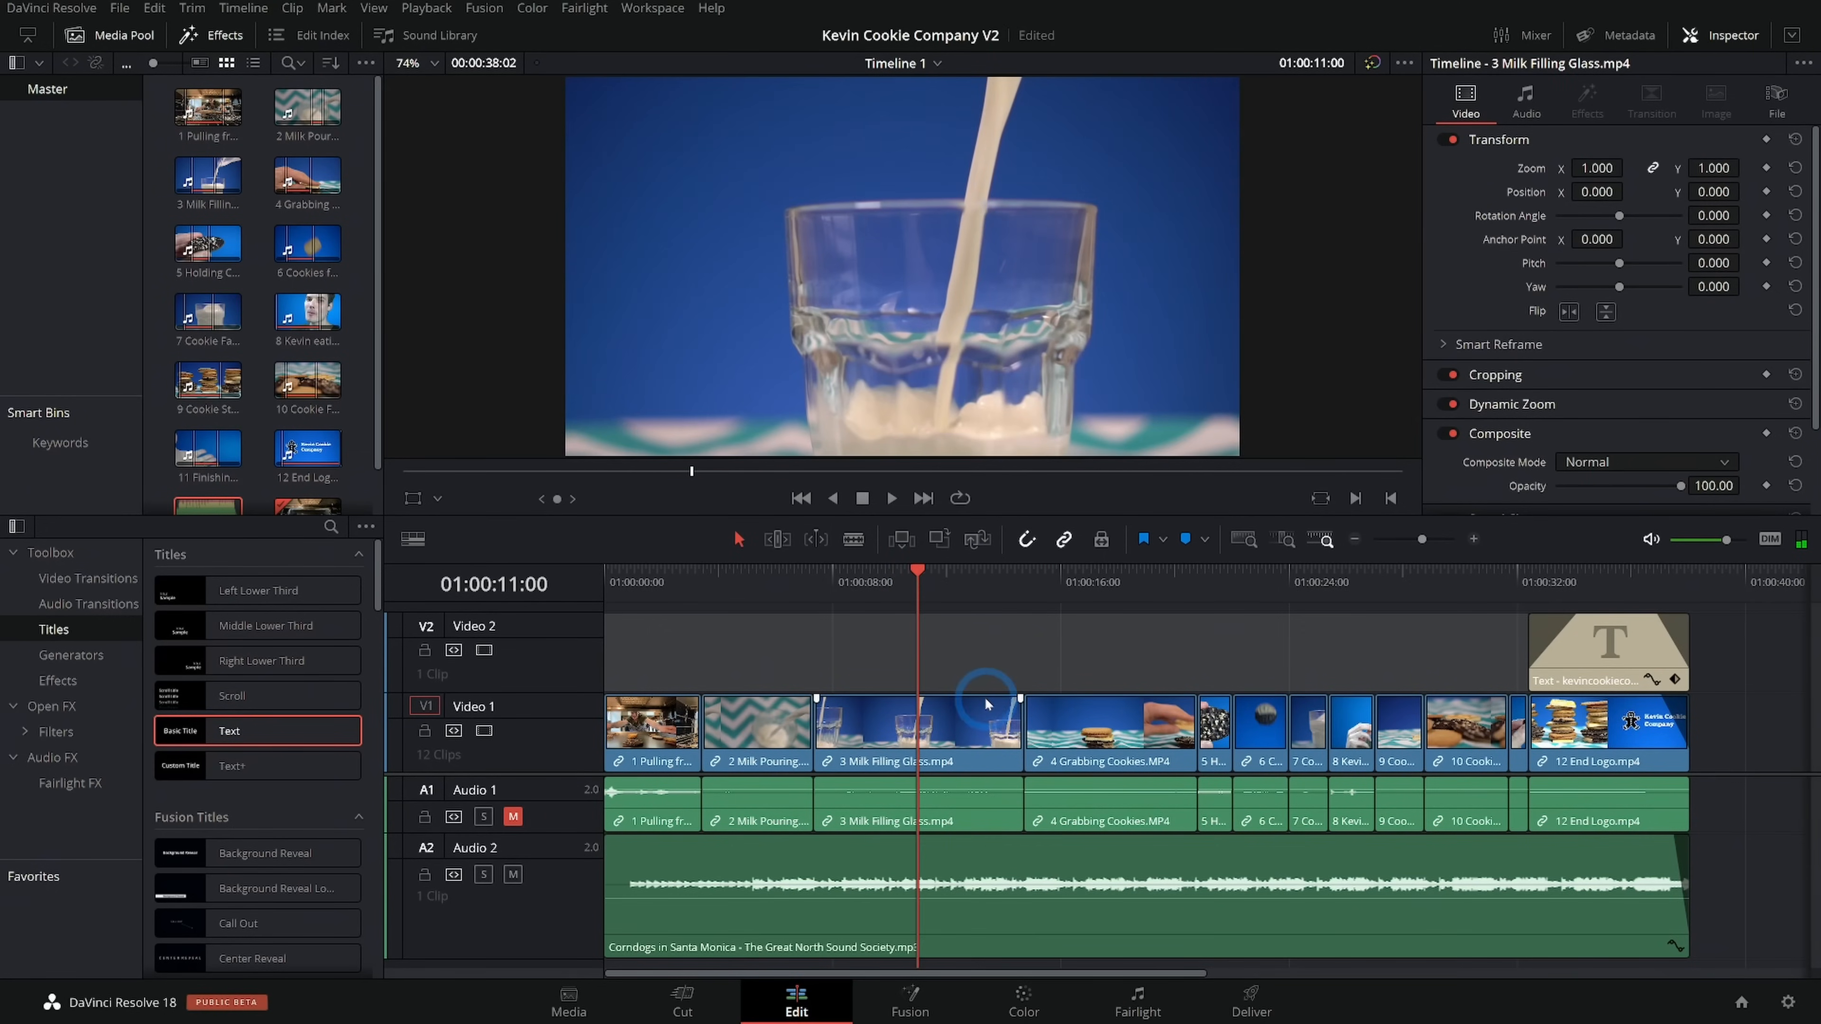
click(986, 760)
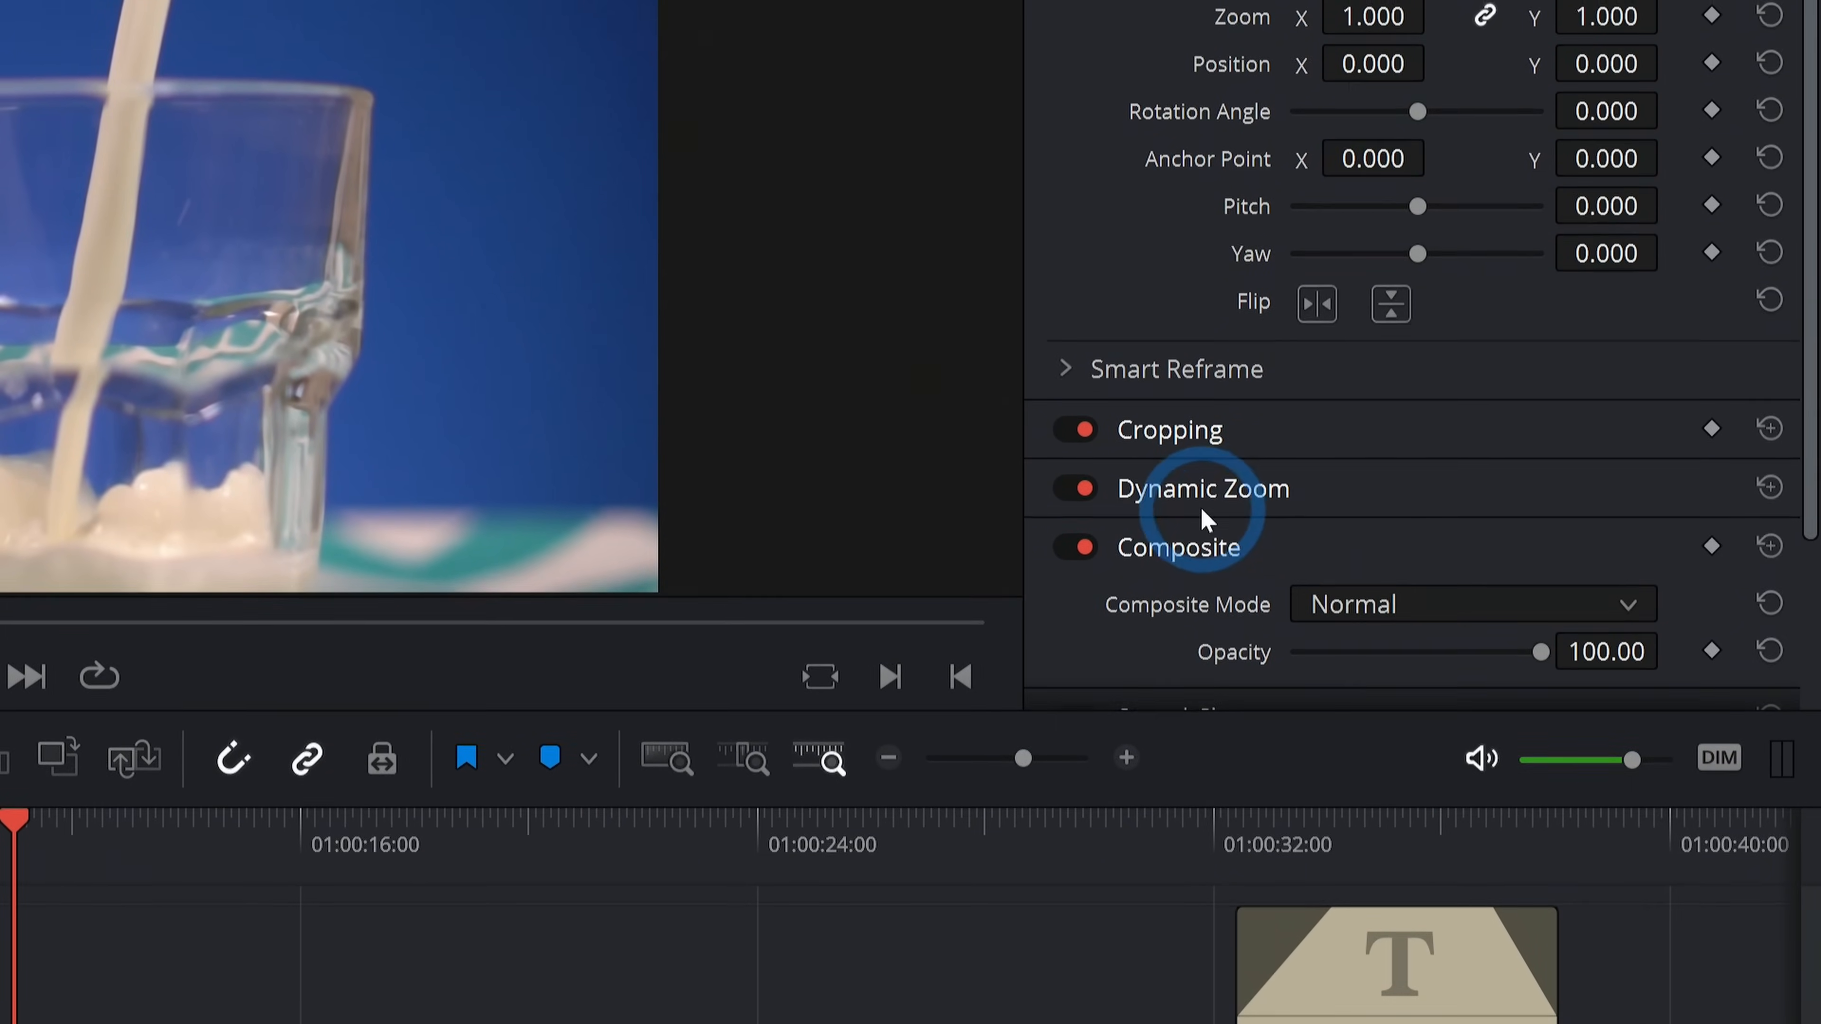
click(1207, 494)
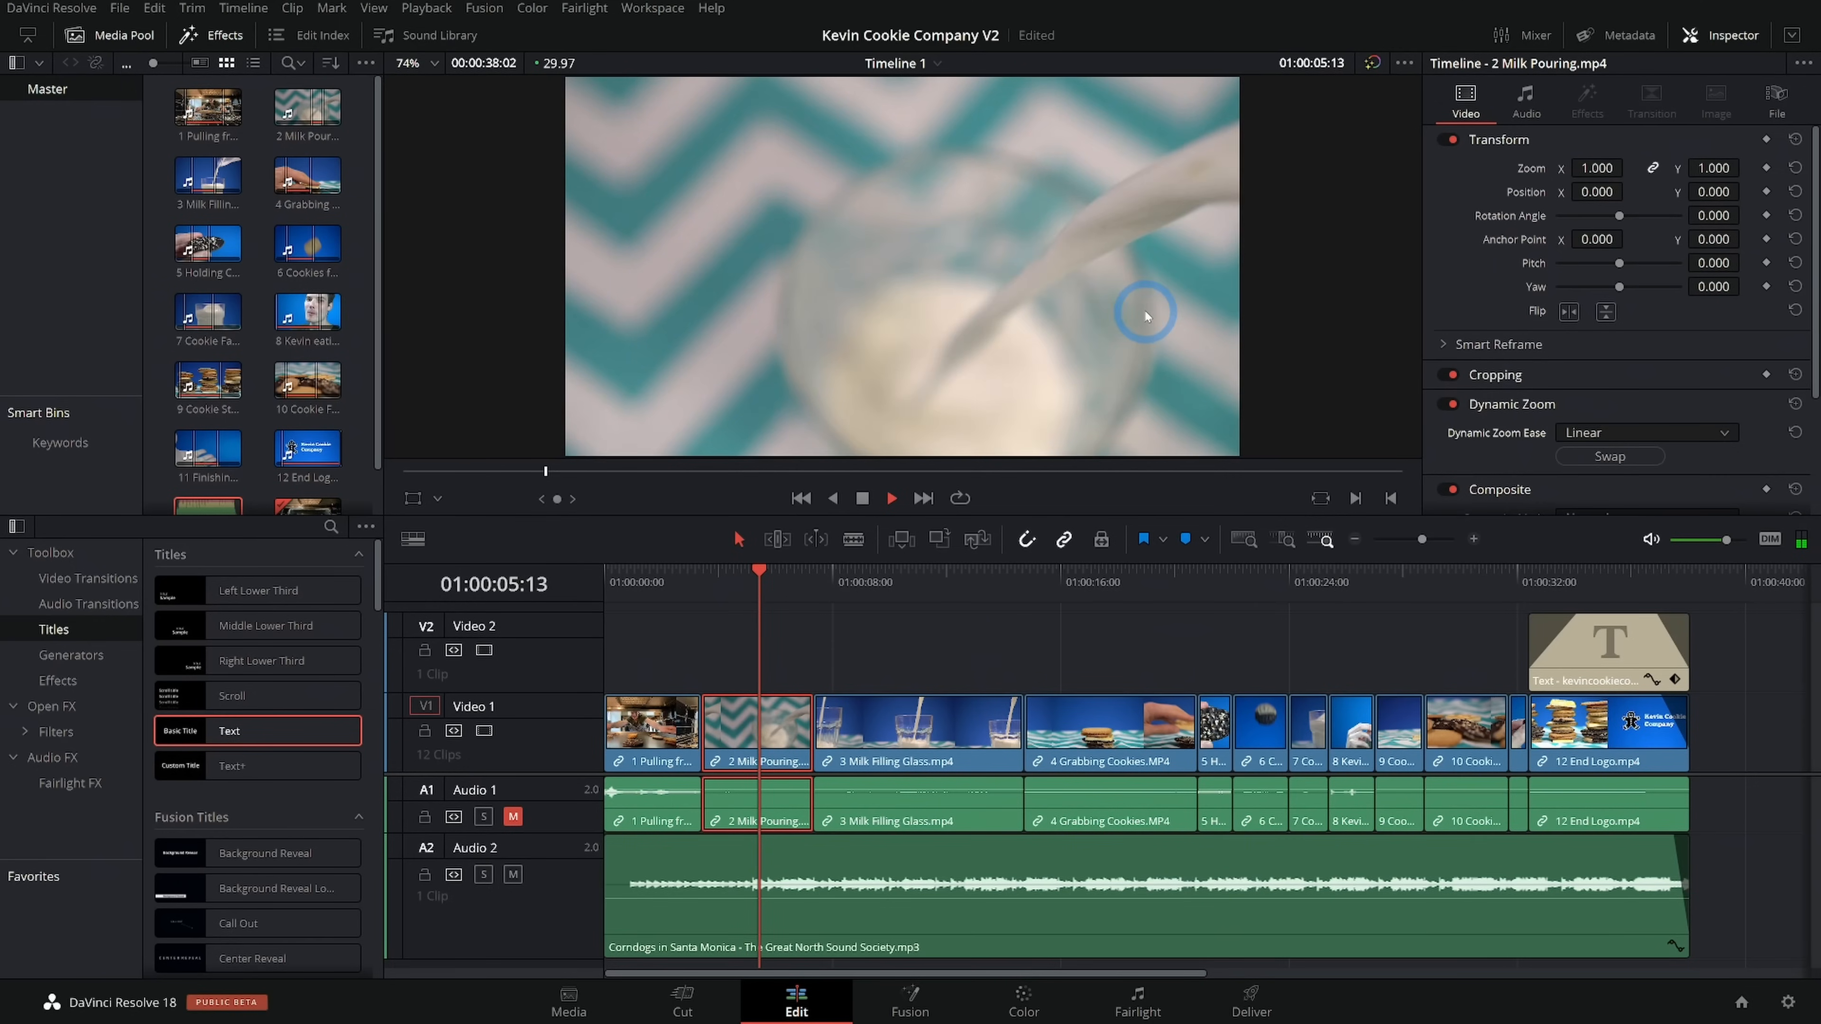
click(884, 636)
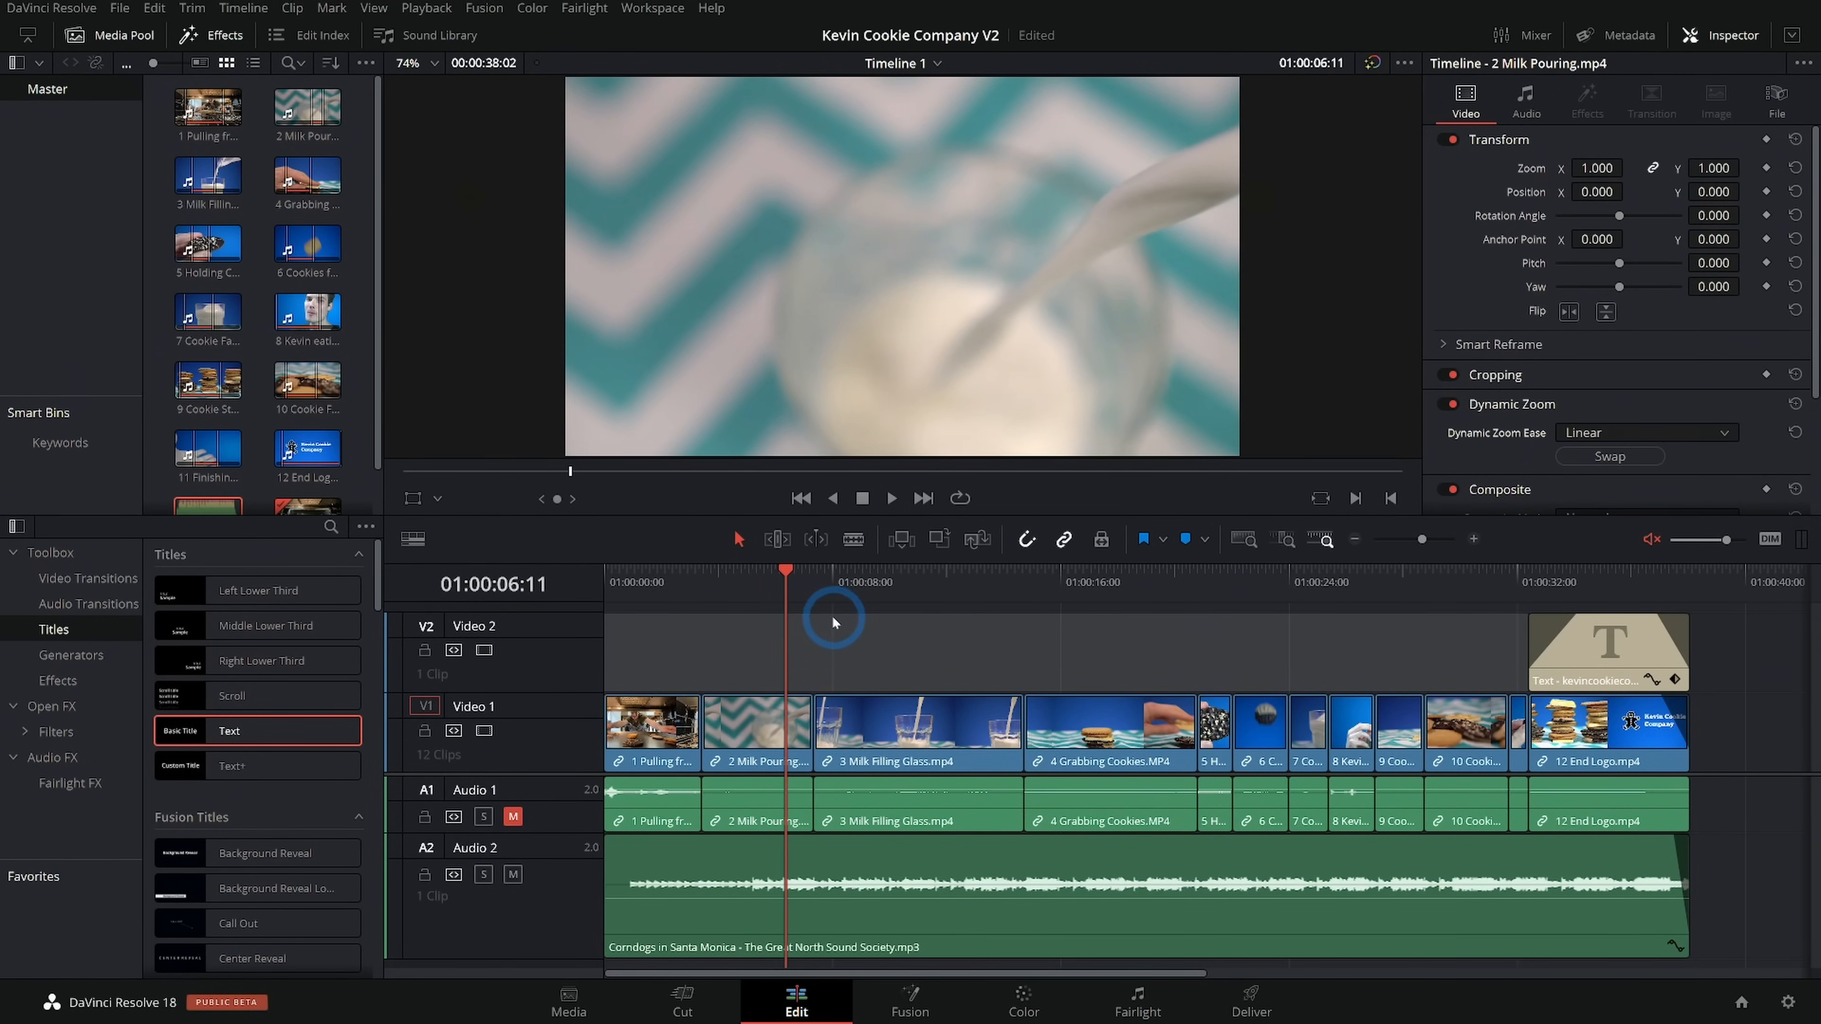
Play the timeline from late in 2 Milk Pouring.mp4 into 3 Milk Filling Glass.mp4 to review the Dynamic Zoom
key(Down)
click(780, 587)
key(space)
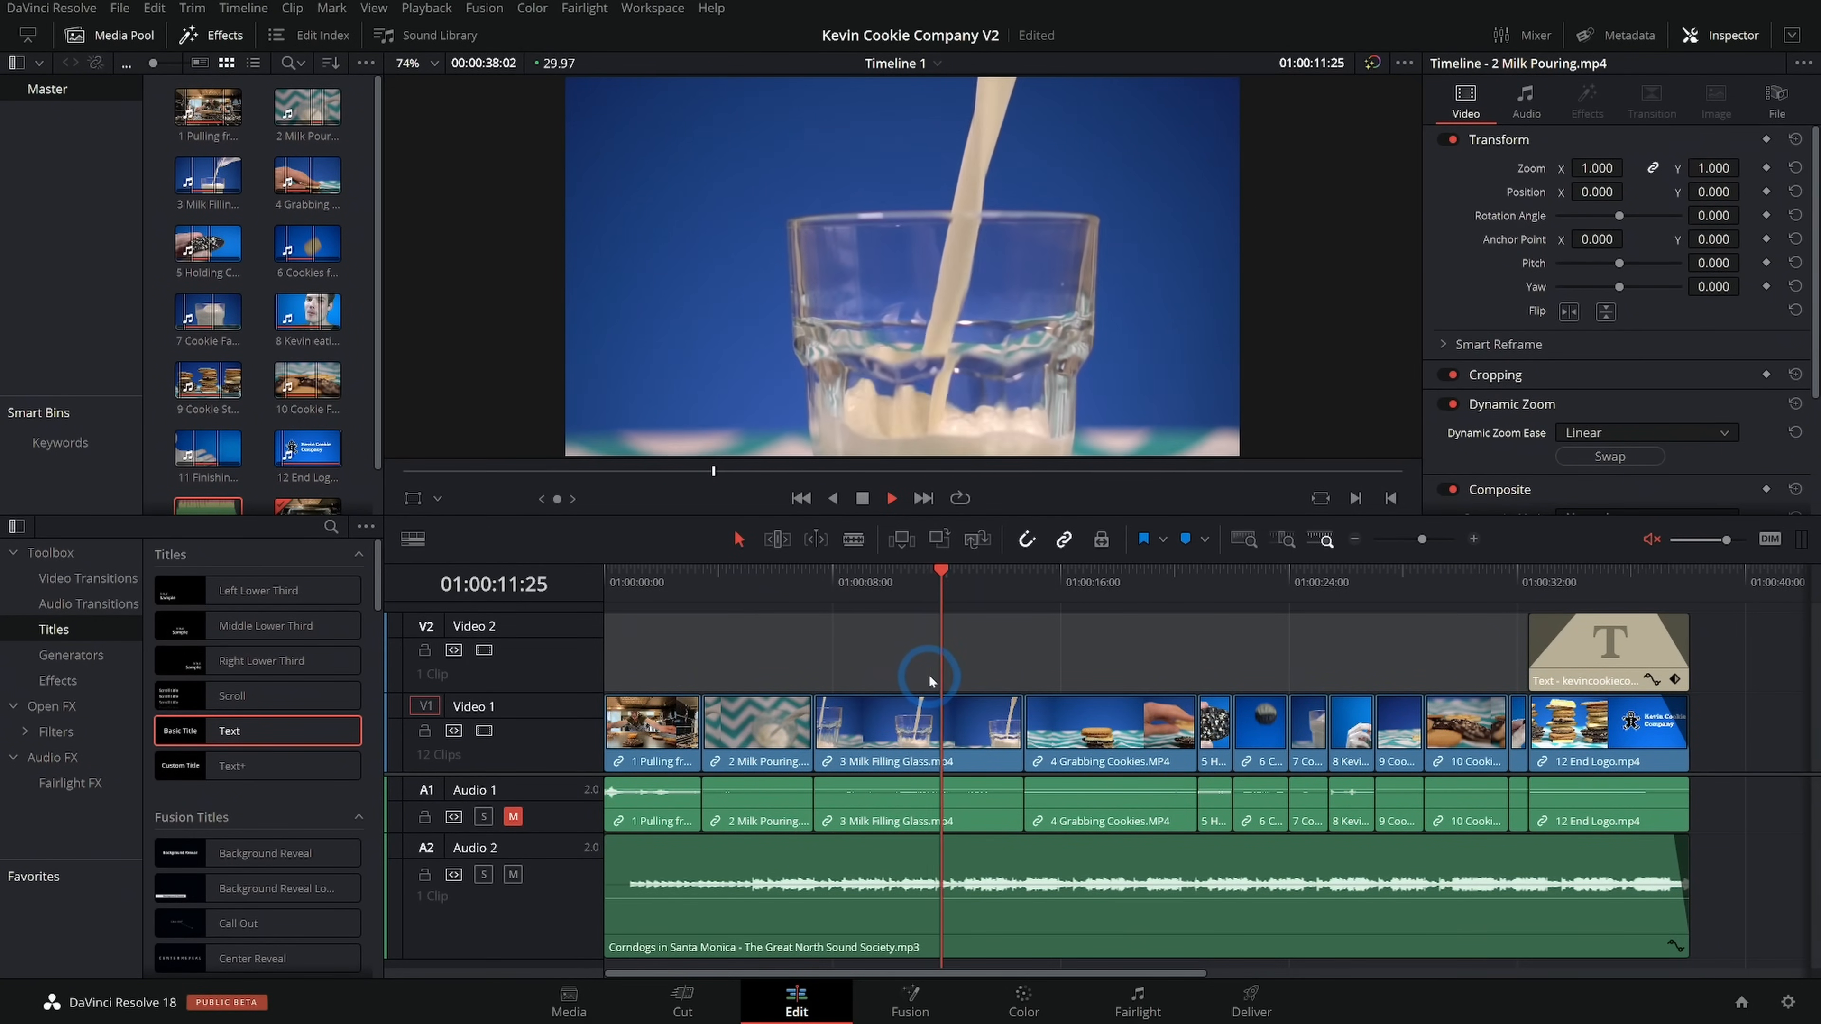
key(space)
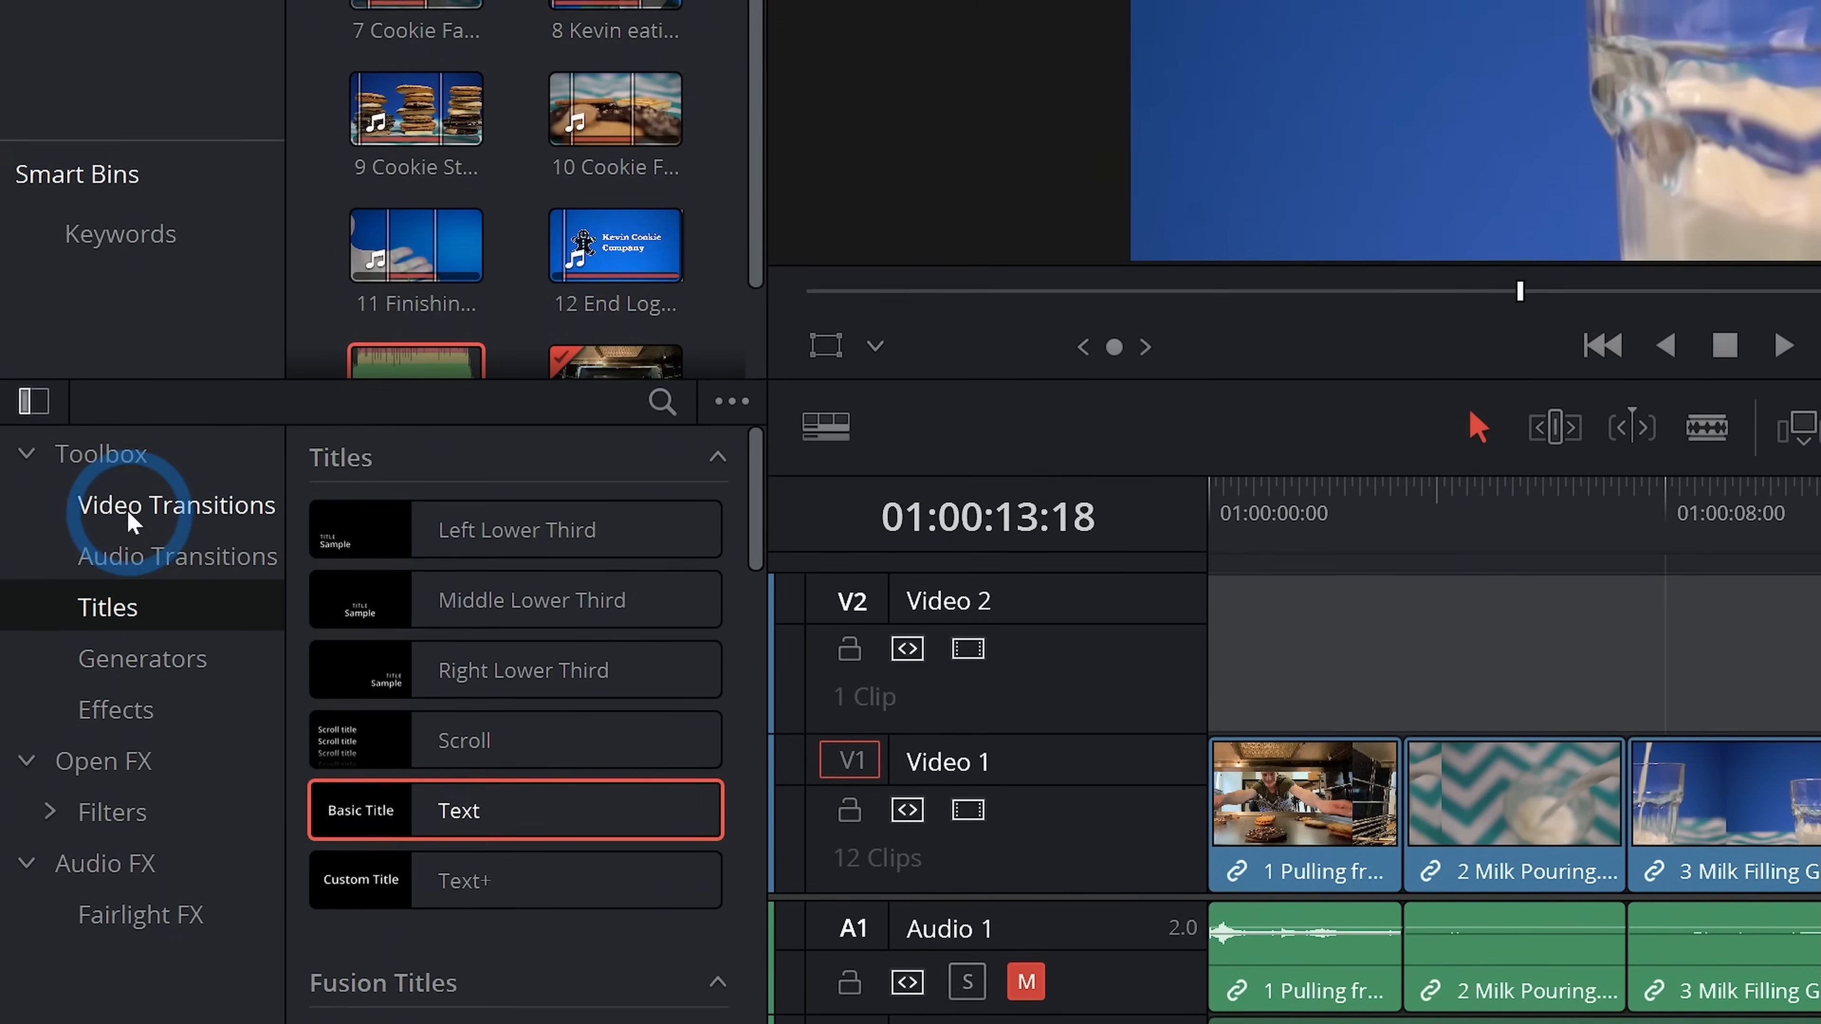
Browse the video transitions and add a Push transition at the cut between 3 Milk Filling Glass.mp4 and 4 Grabbing Cookies.MP4
click(130, 511)
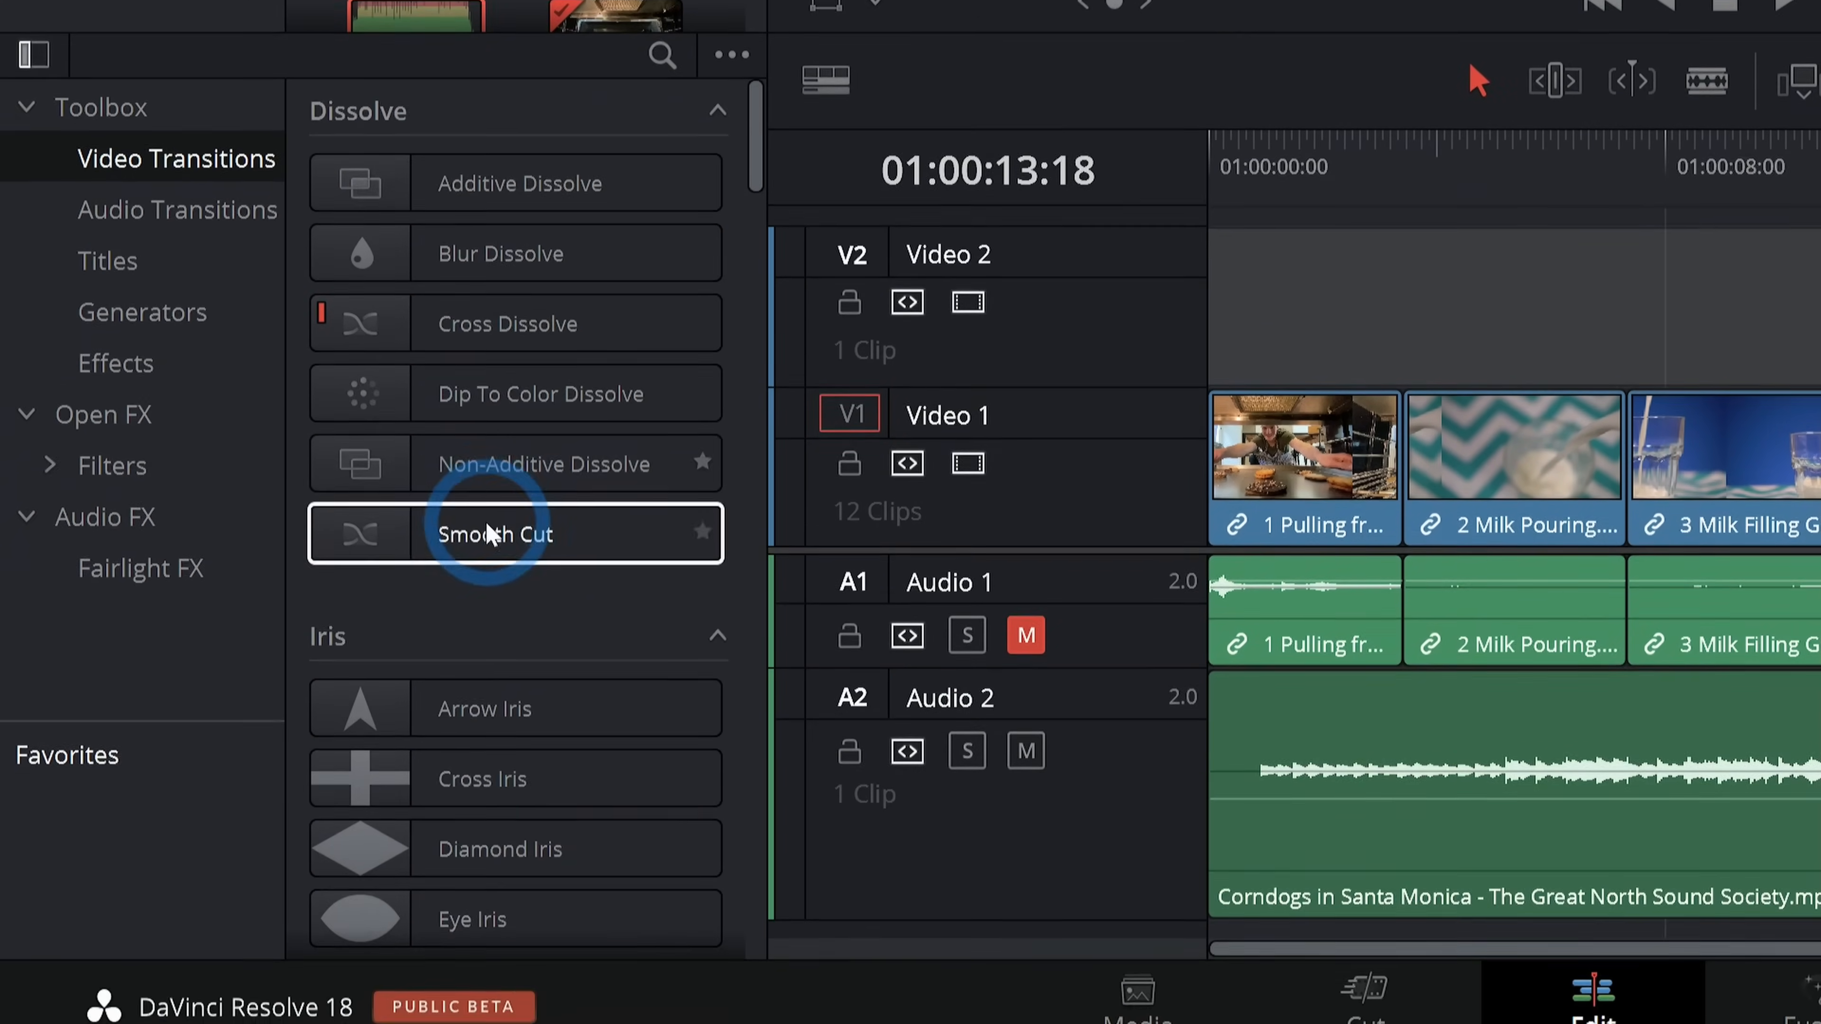
scroll(490, 534, down, 5)
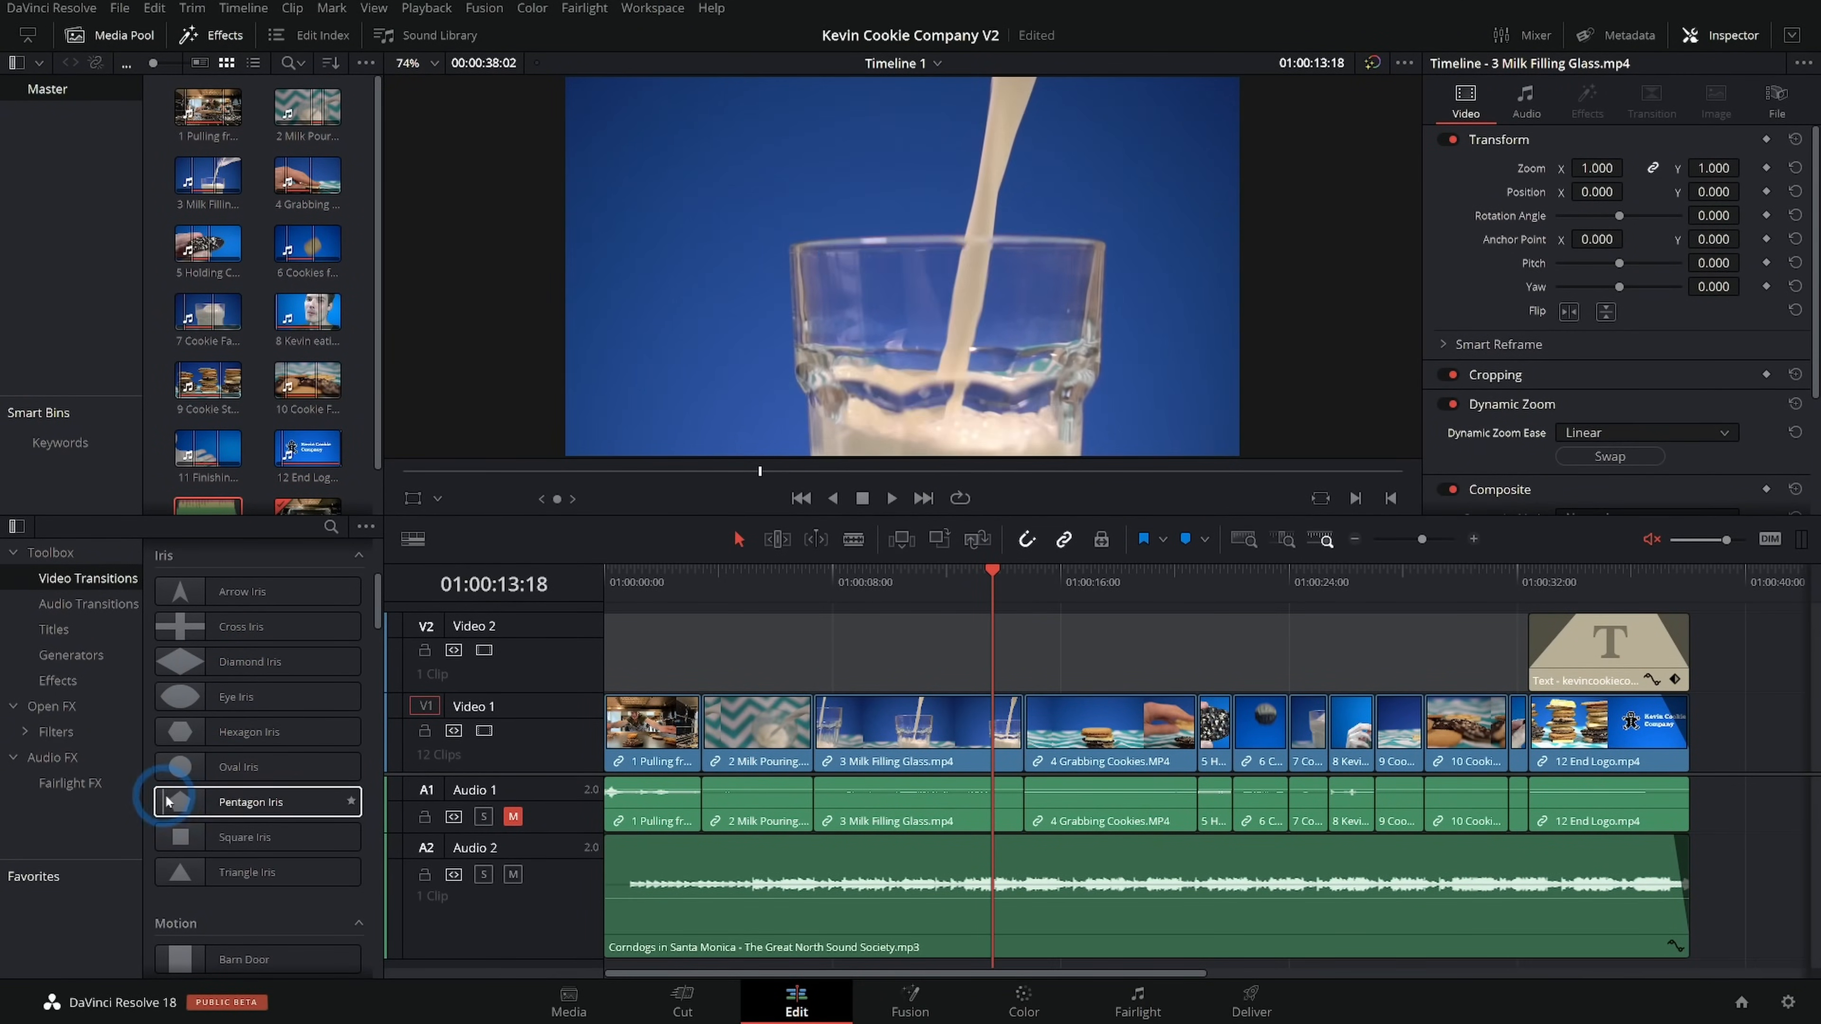
scroll(287, 765, up, 5)
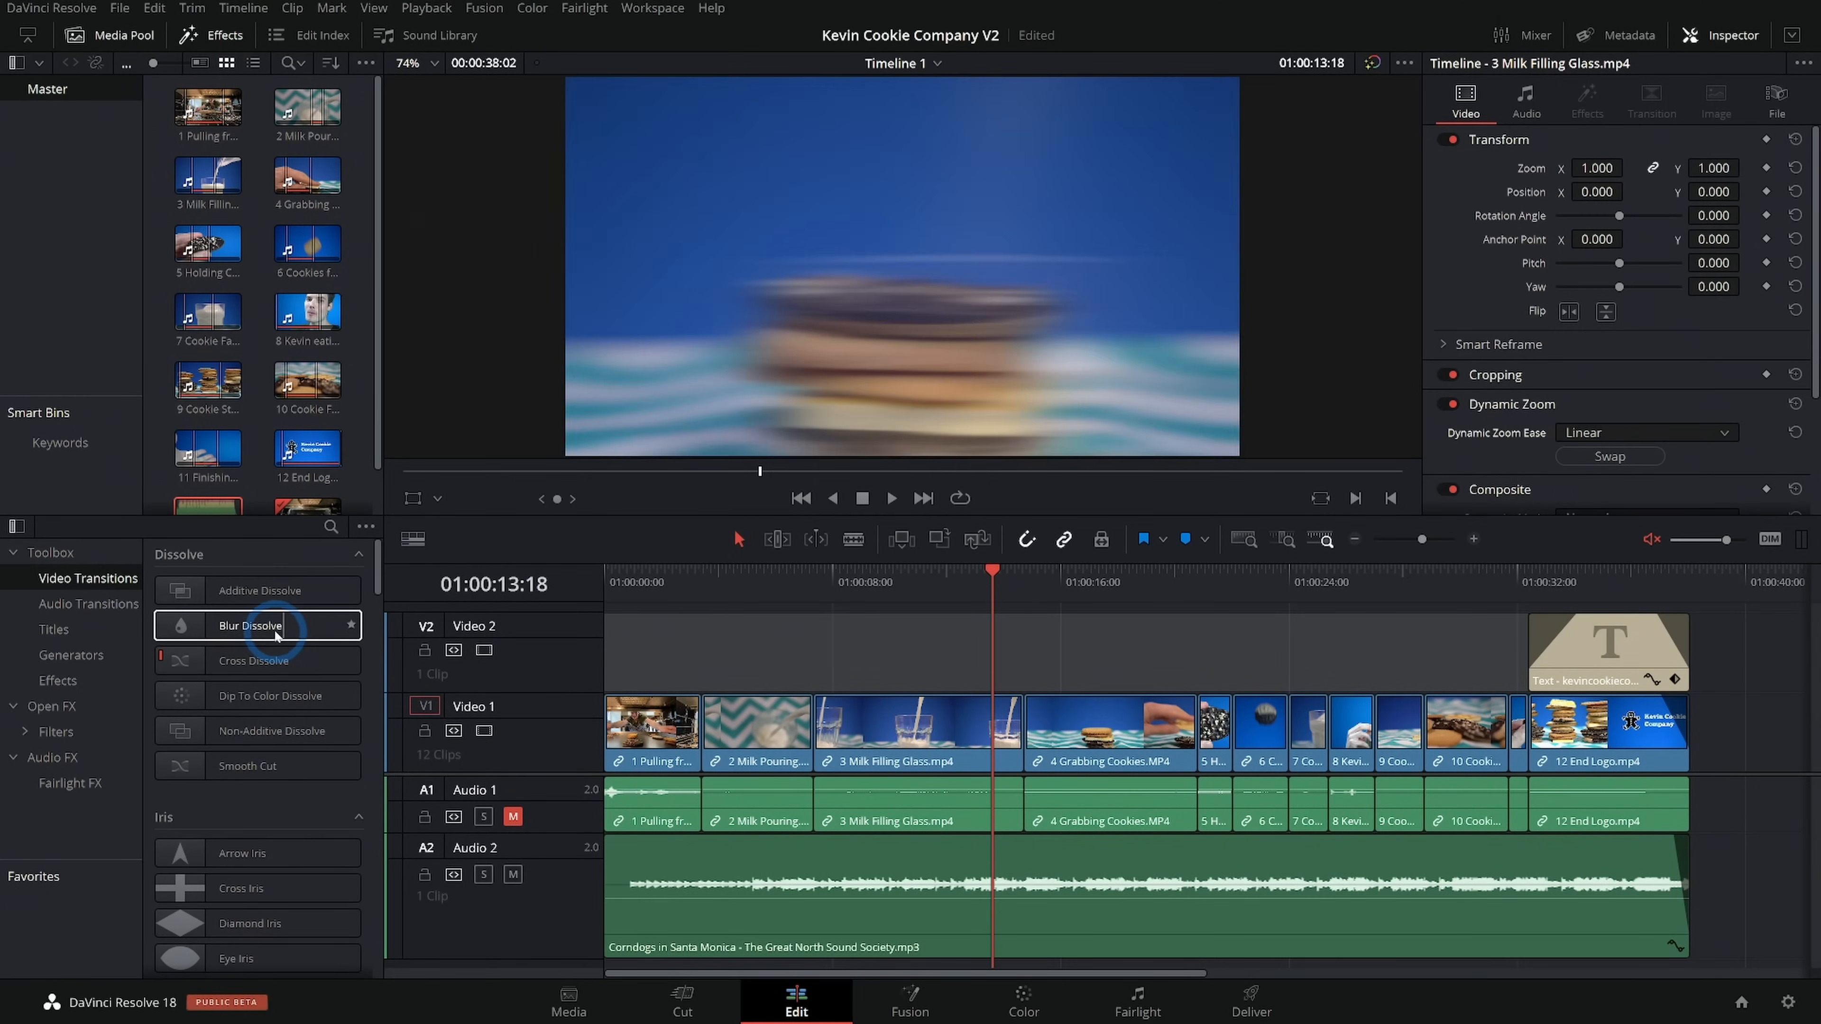
scroll(283, 709, down, 10)
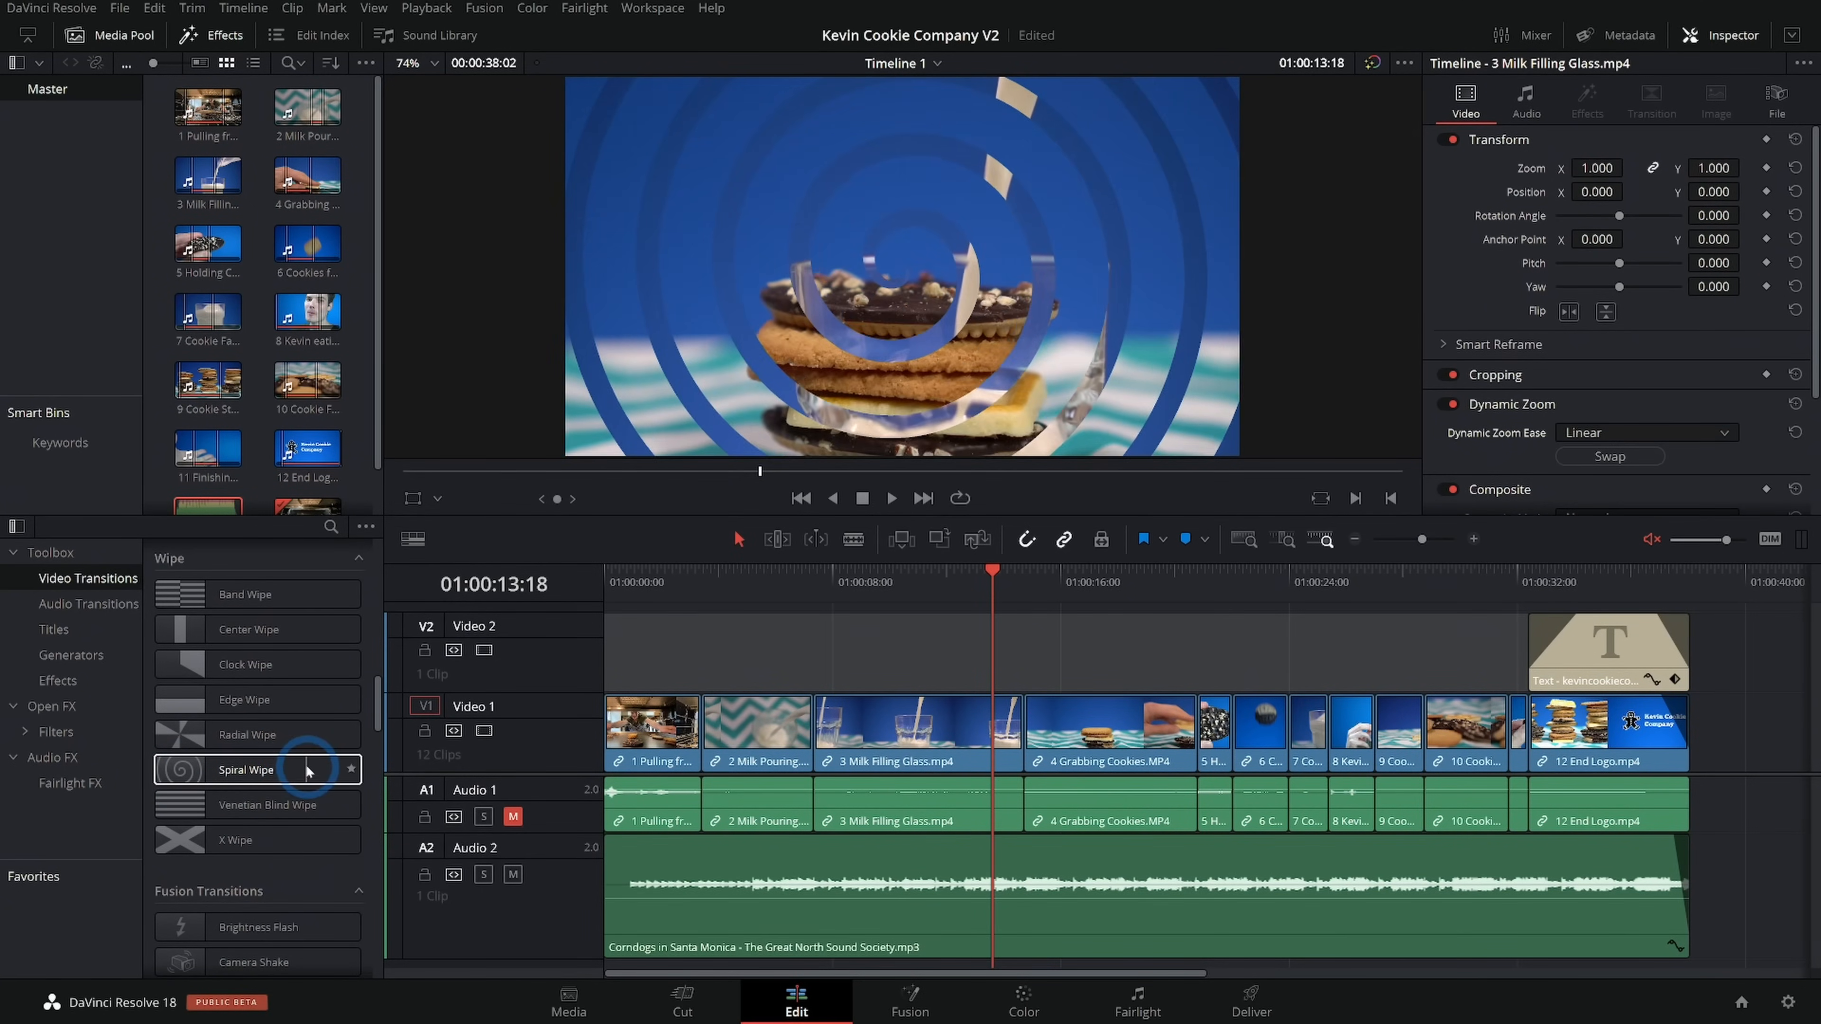
scroll(282, 765, up, 5)
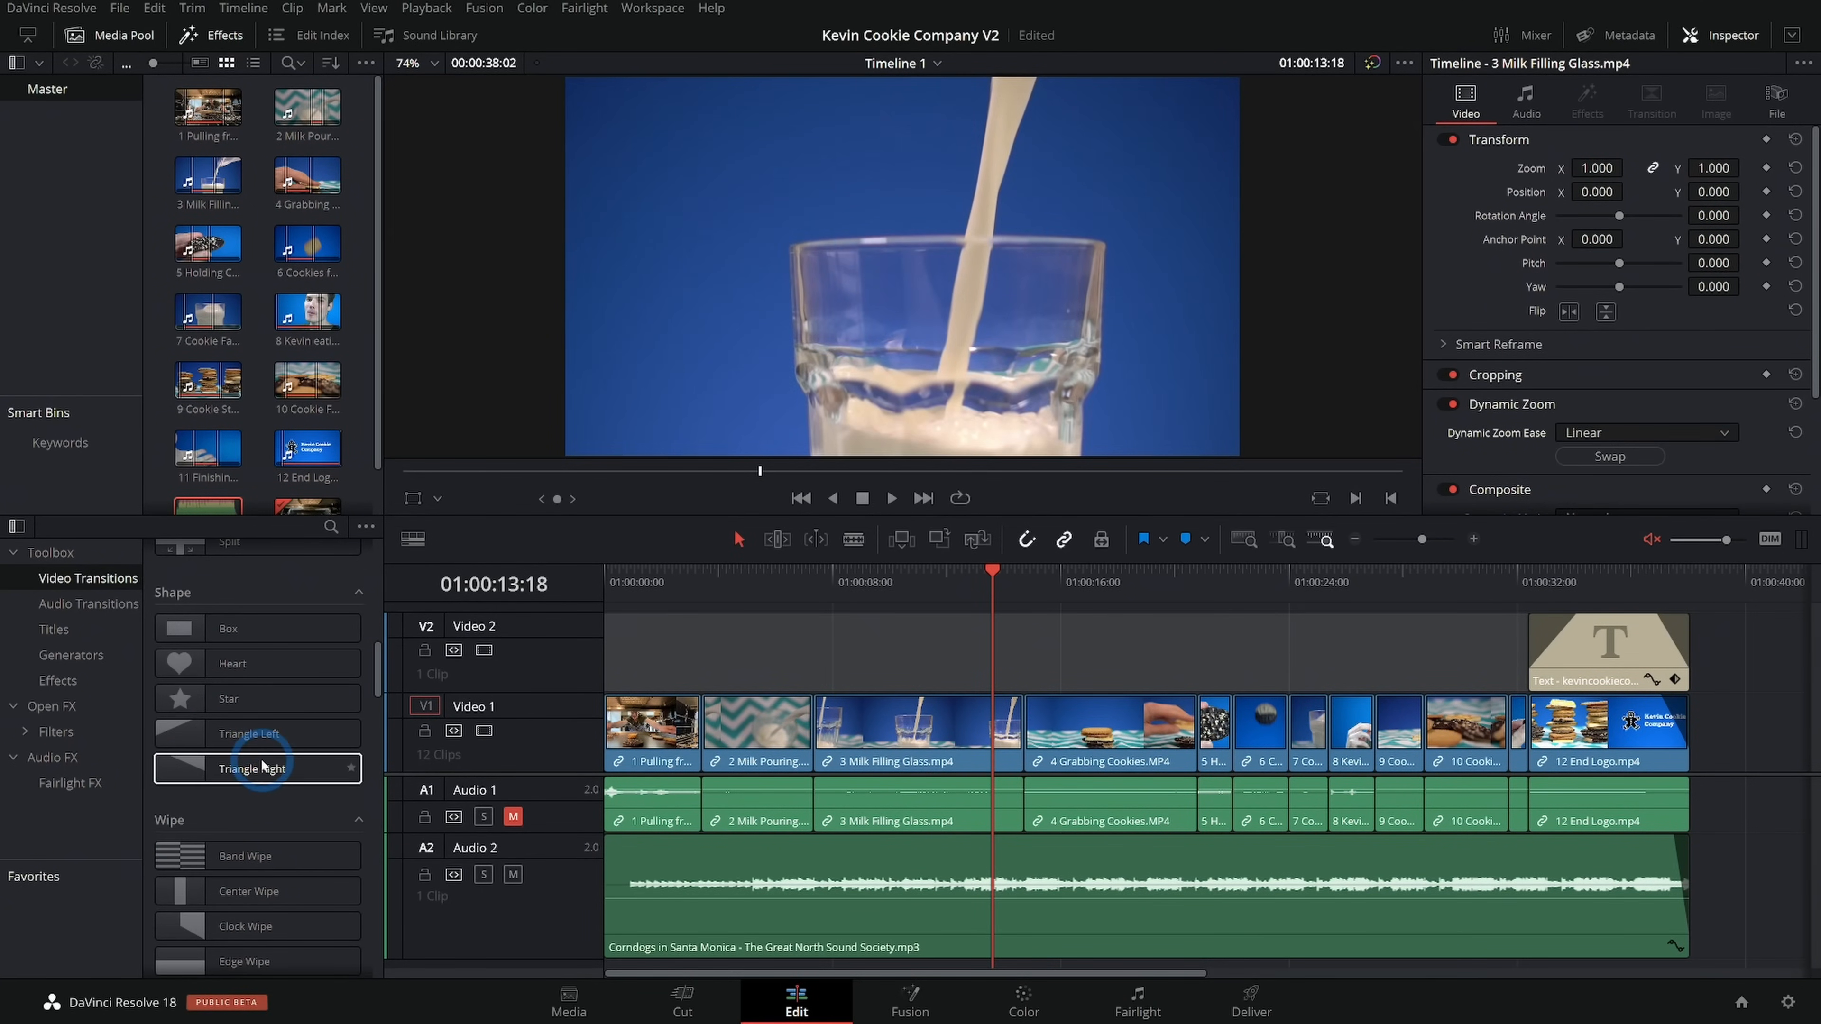
scroll(262, 764, up, 3)
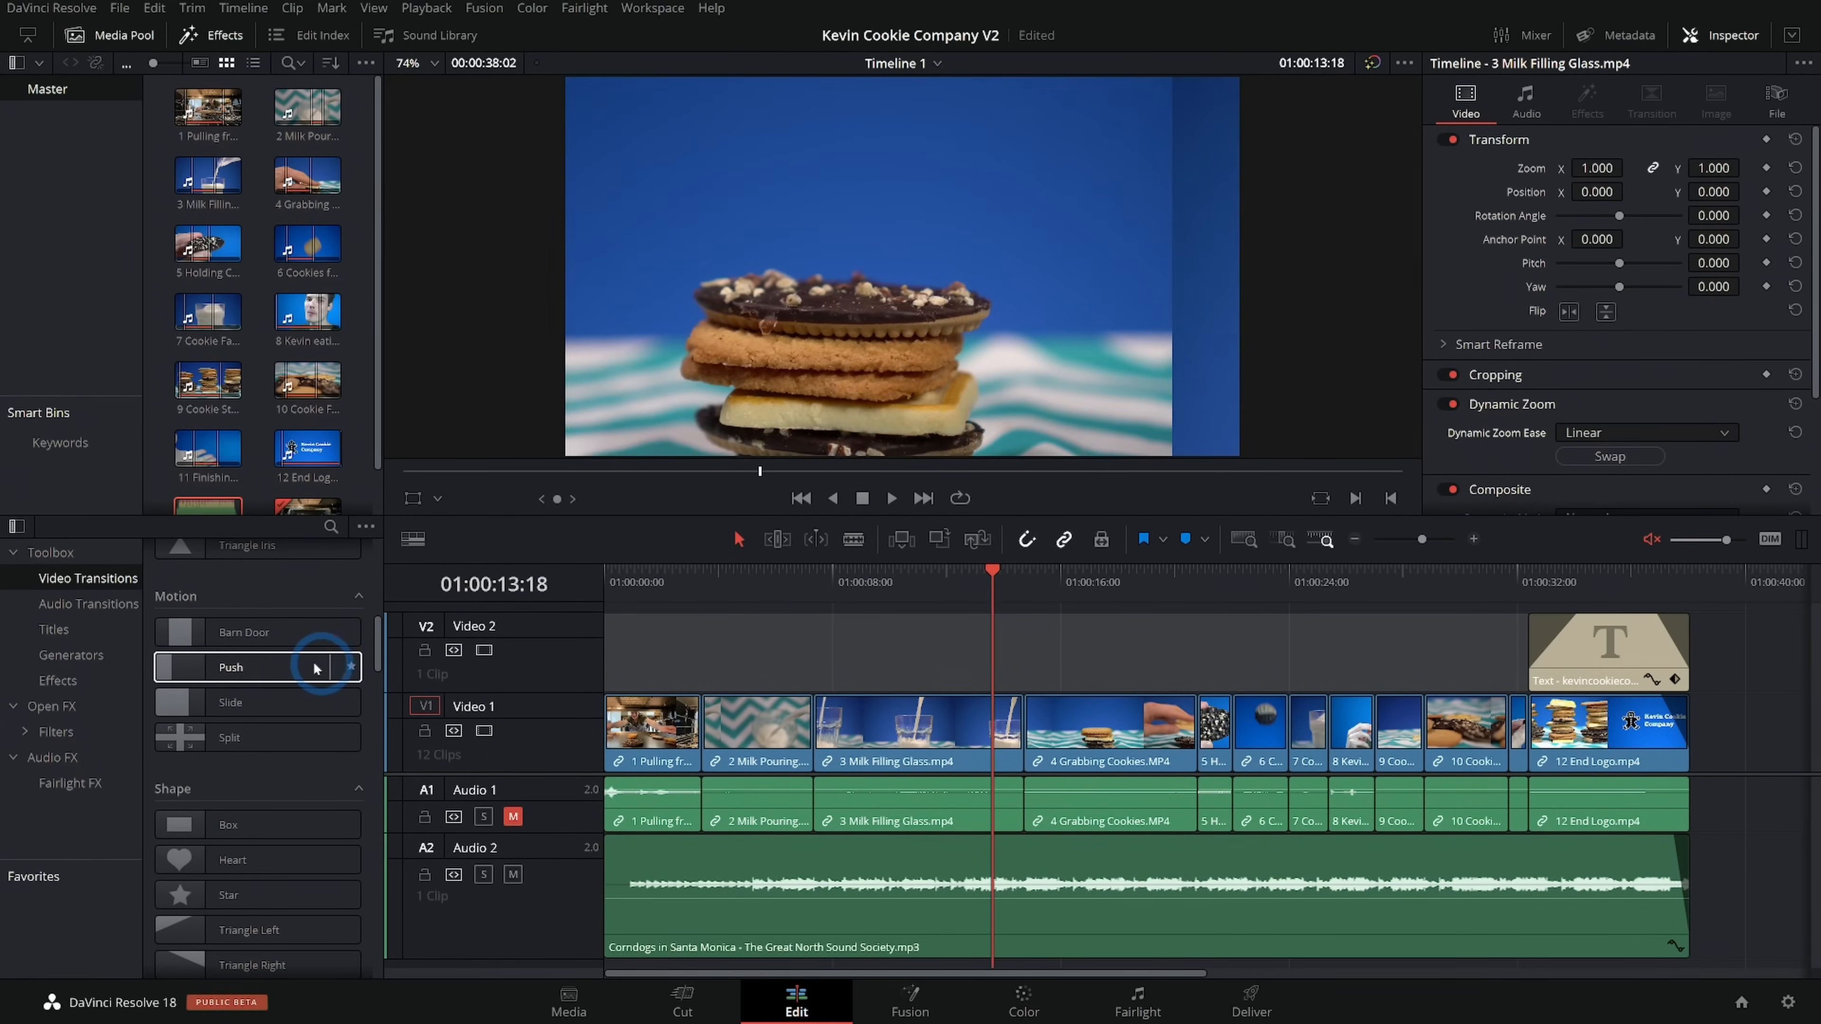
drag(240, 666, 1022, 657)
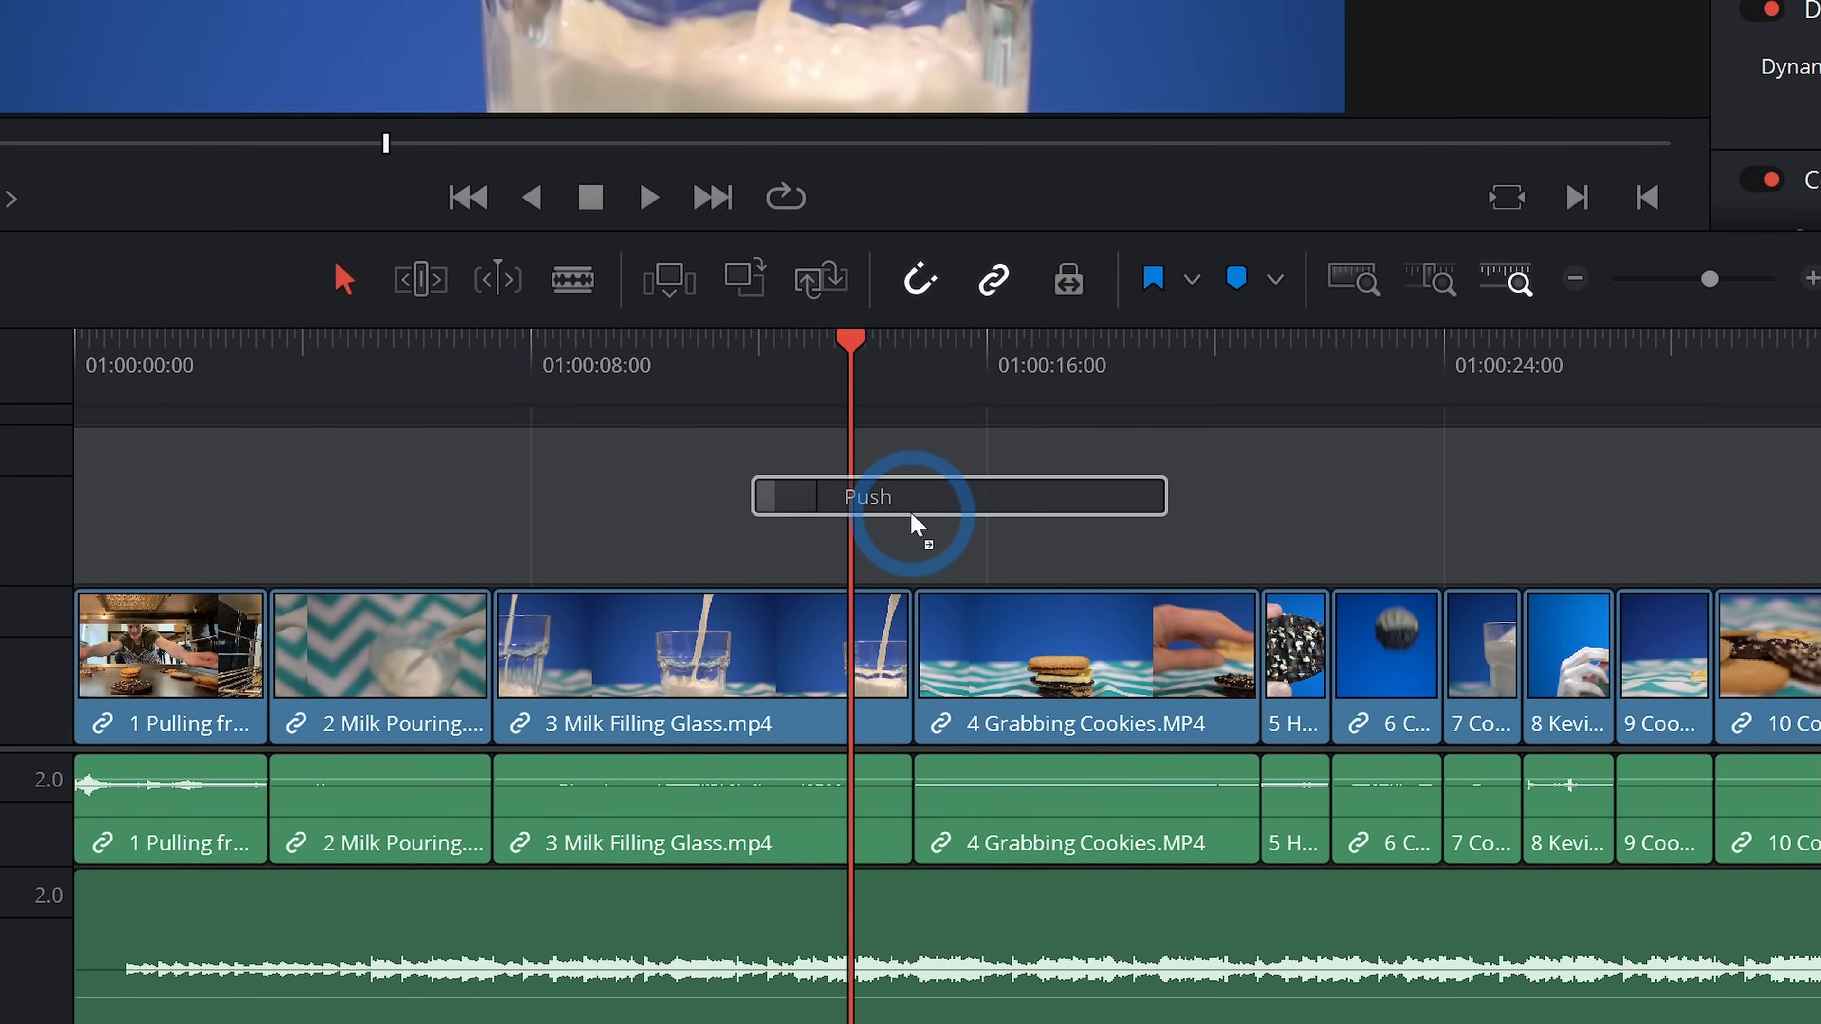
mouse_move(913, 524)
mouse_down()
mouse_move(944, 528)
mouse_move(911, 624)
mouse_move(674, 665)
mouse_move(890, 525)
mouse_move(1091, 517)
mouse_move(916, 524)
mouse_up()
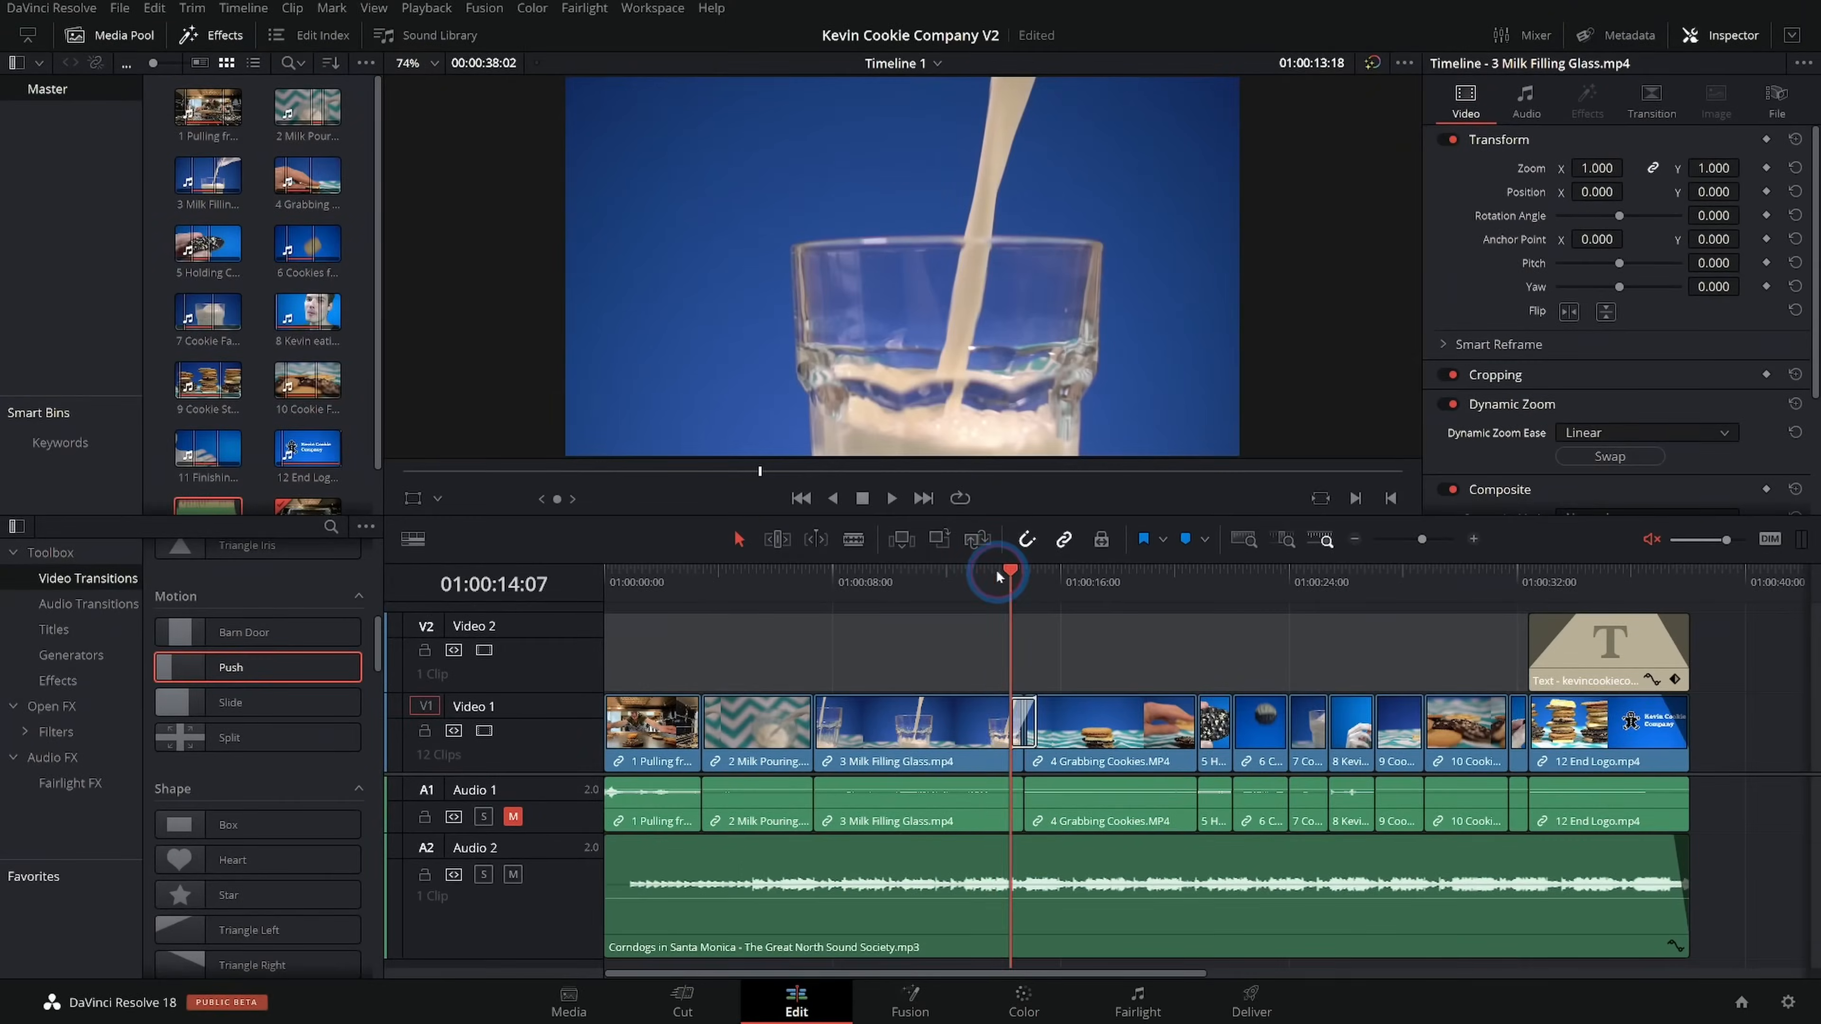
Play the Push transition repeatedly from just before it and return the playhead to its start
drag(997, 573, 1015, 579)
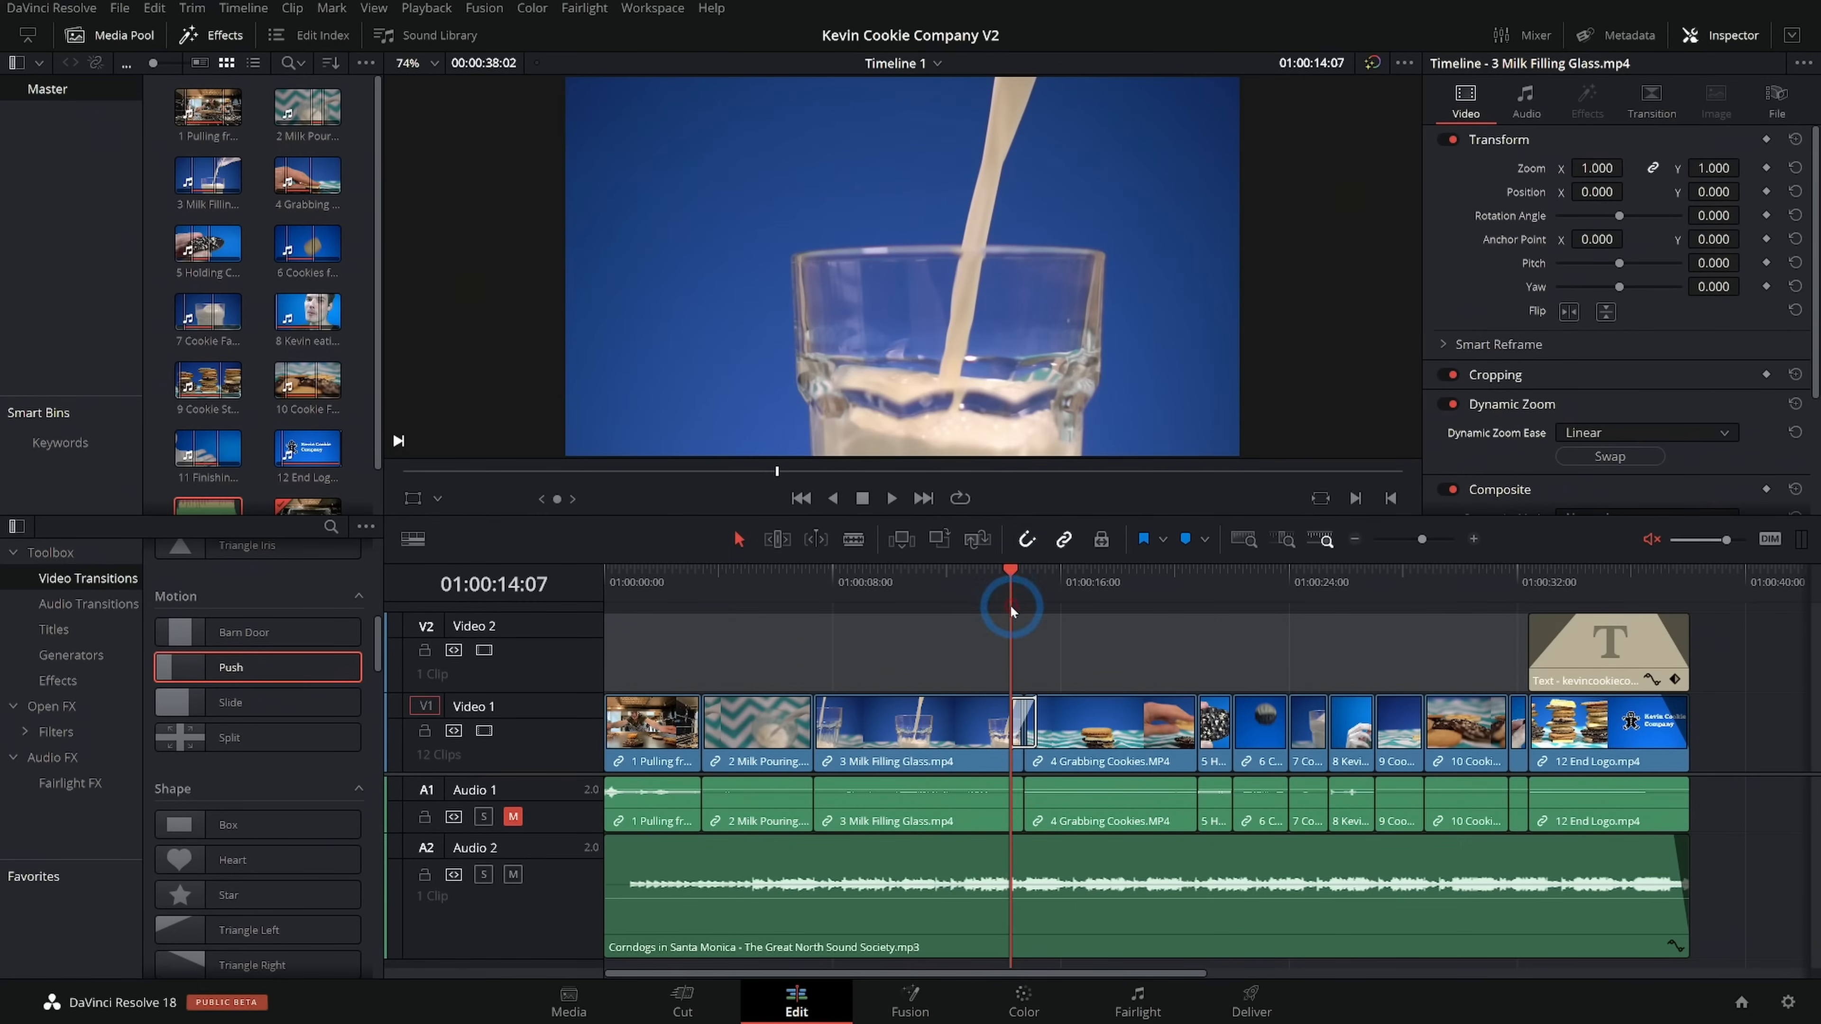
key(space)
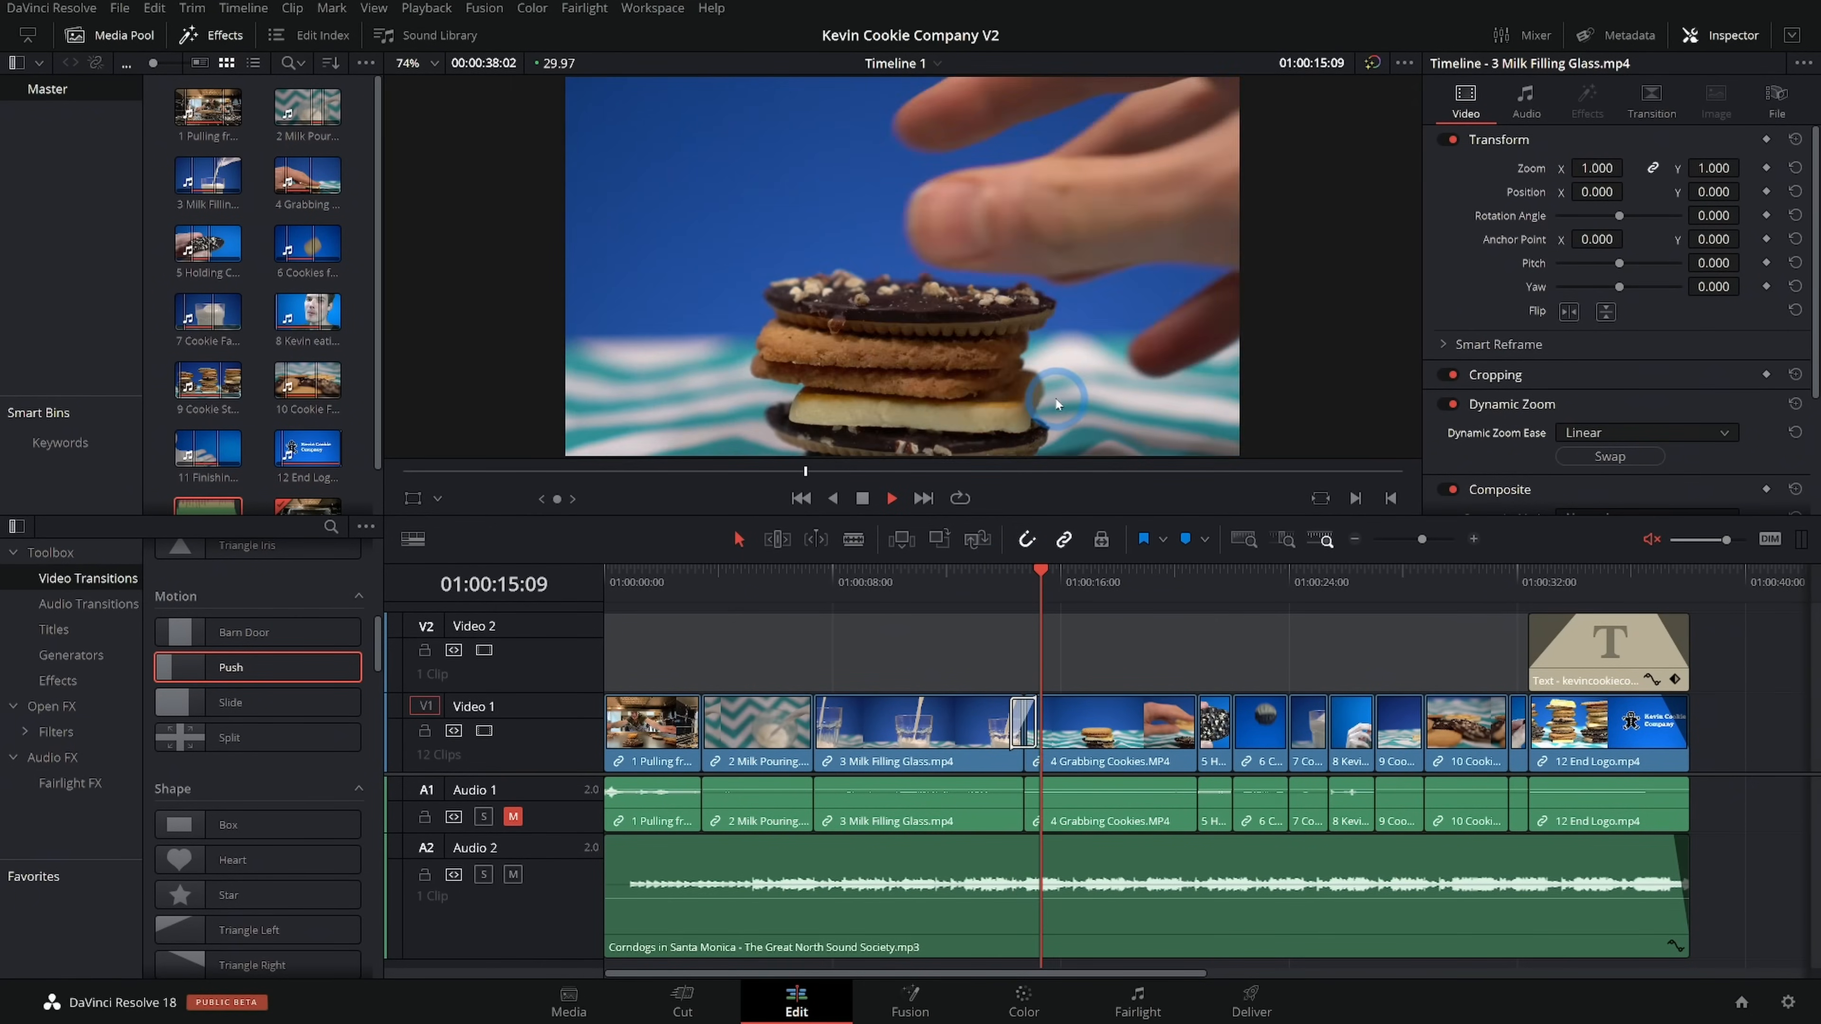
key(space)
click(1011, 594)
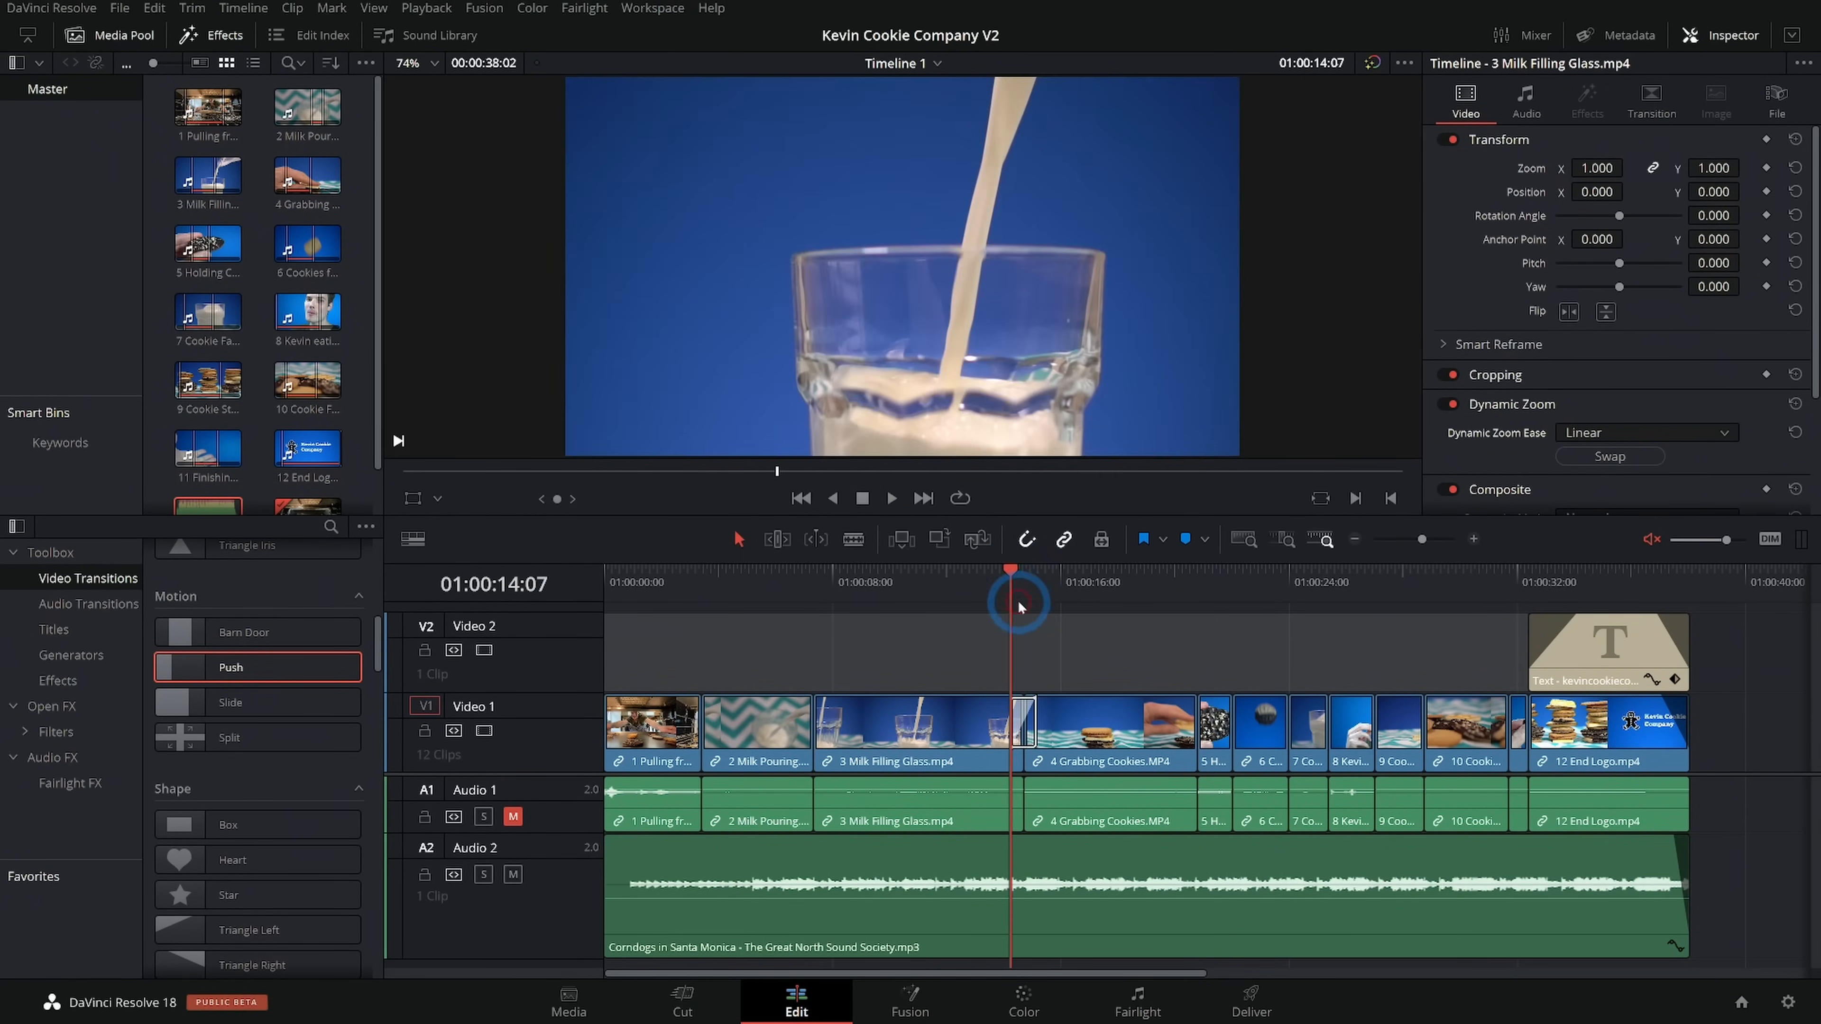
key(space)
key(space)
click(1016, 594)
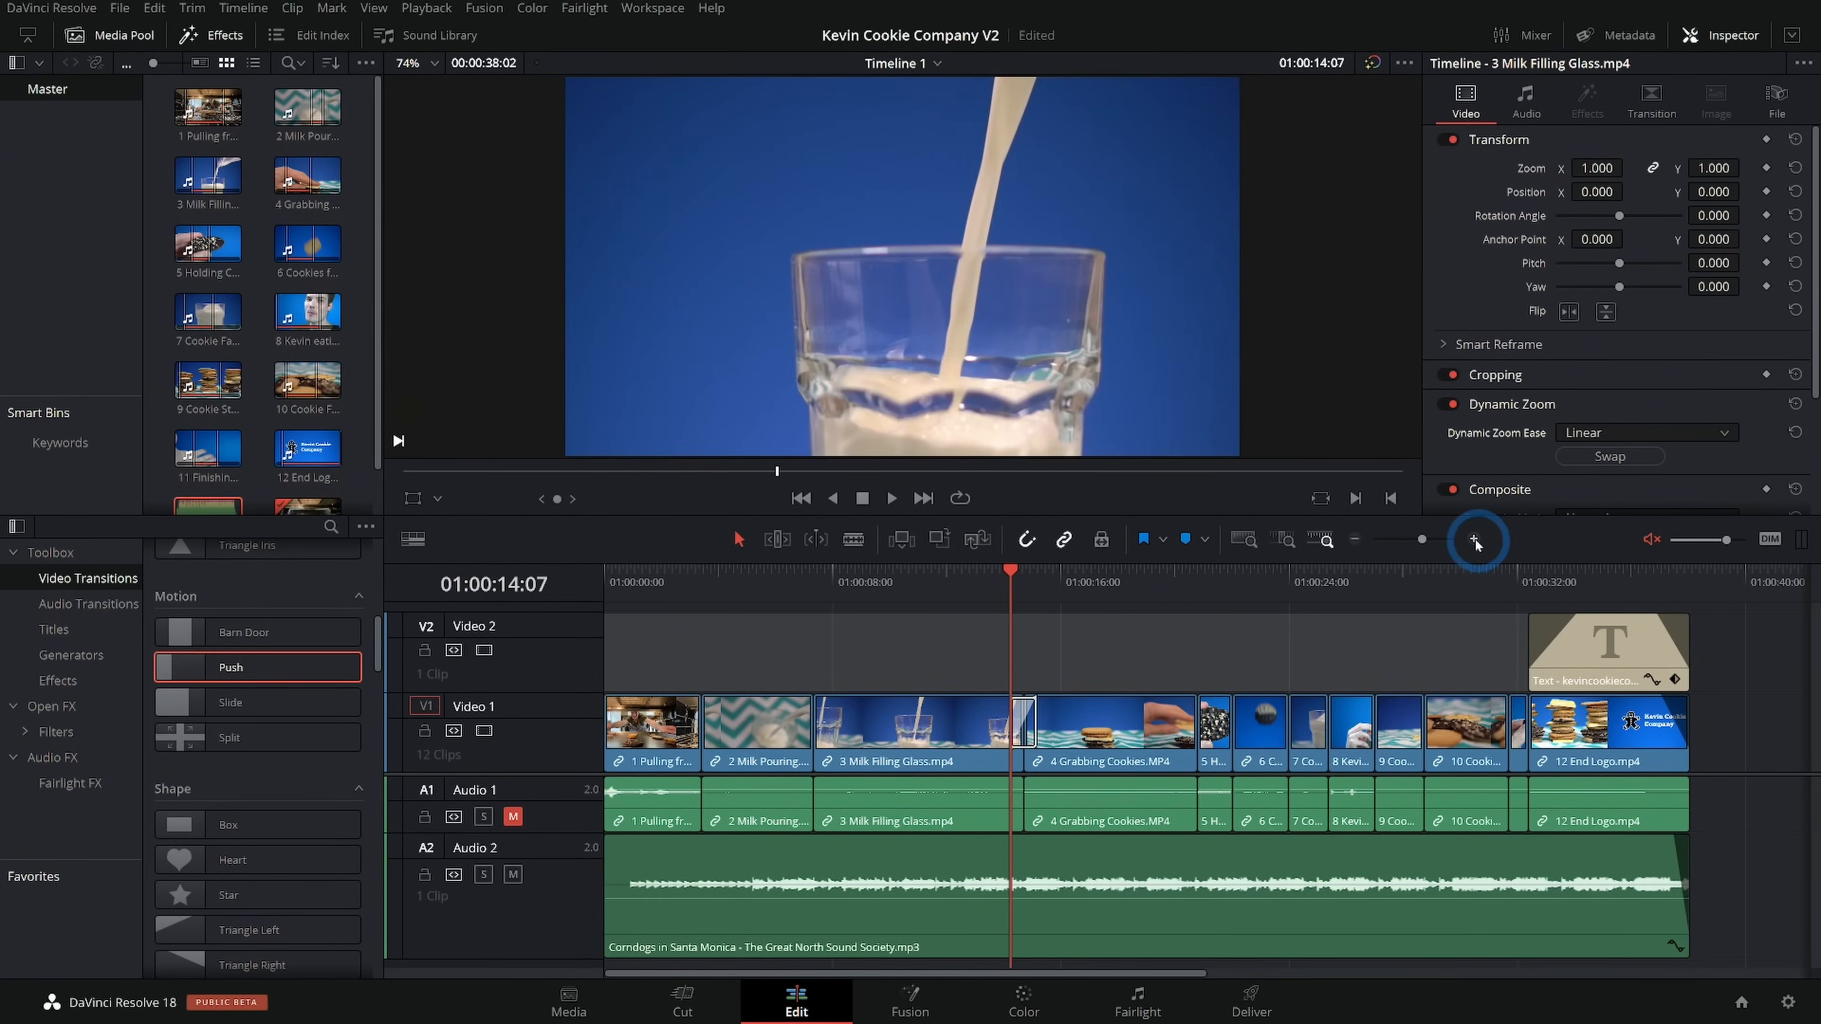
Shorten the Push transition to 0.3 seconds (8 frames) and play across the cut
click(1473, 539)
click(1473, 539)
click(1474, 539)
click(1174, 646)
scroll(1104, 716, right, 3)
drag(1066, 720, 979, 719)
key(space)
key(space)
Lengthen the Push transition to 3.3 seconds (100 frames) and play it through
click(979, 721)
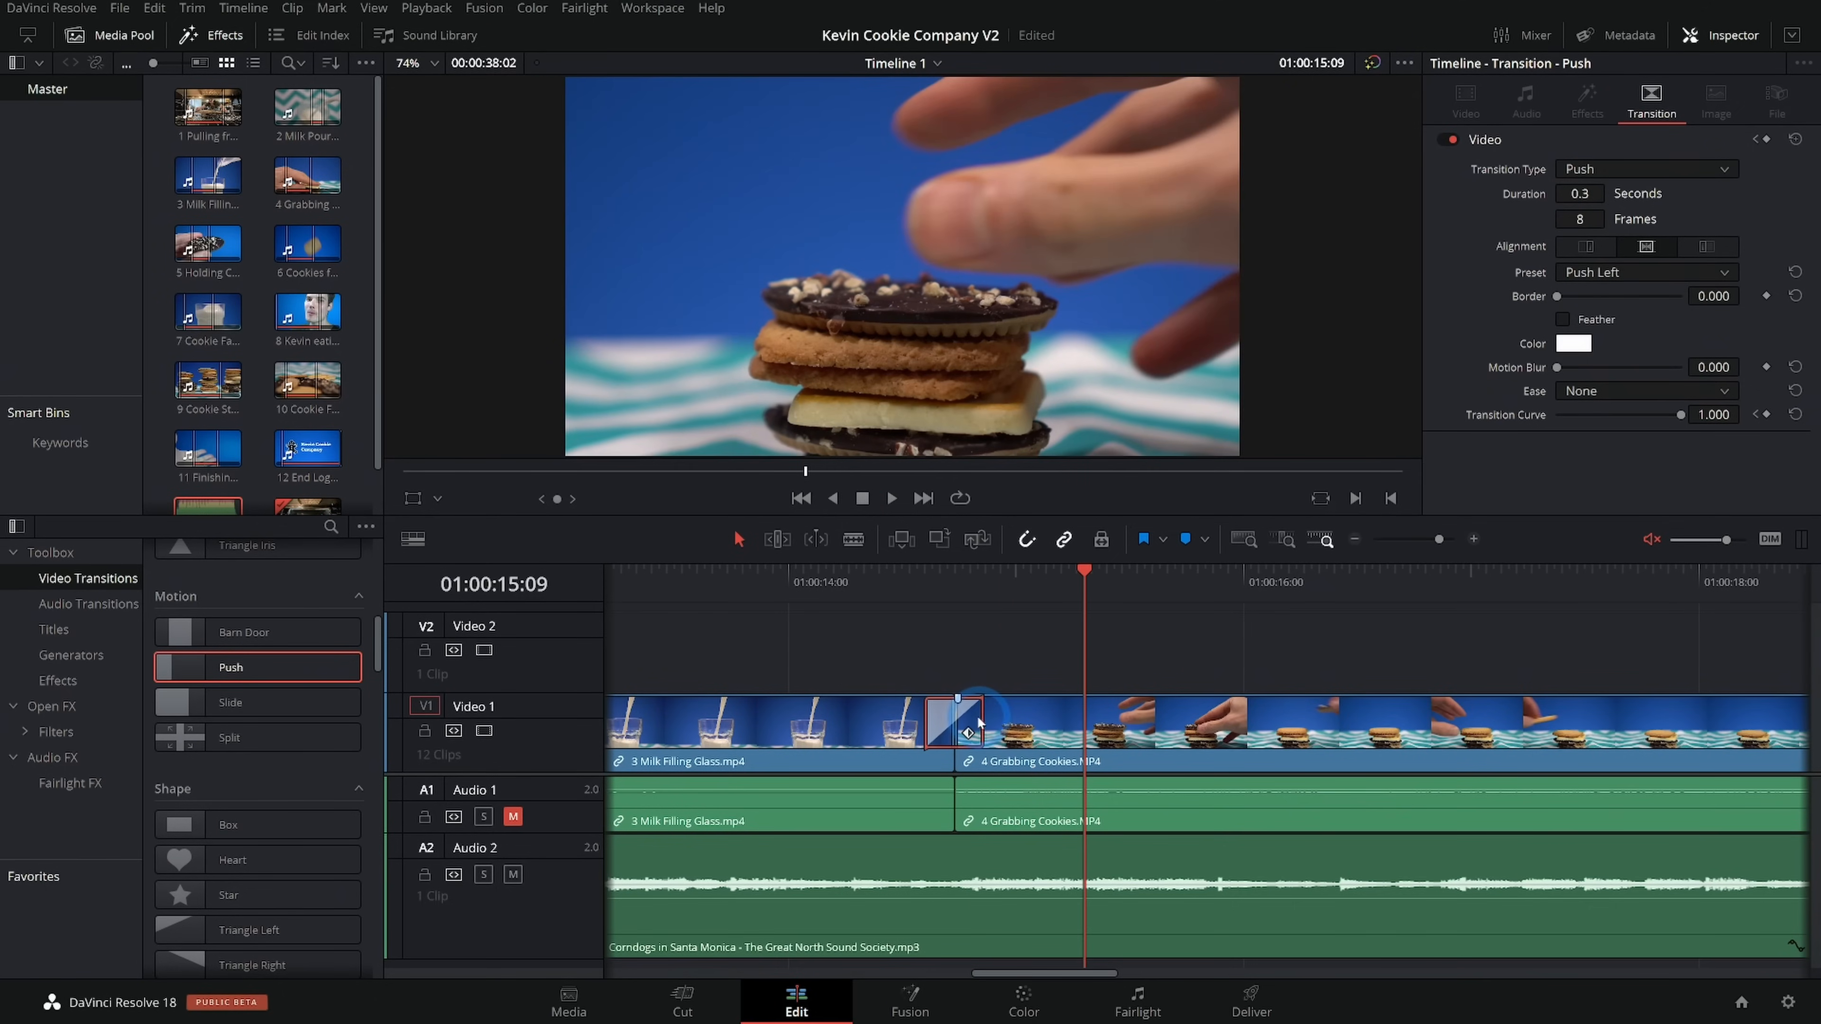
drag(982, 718, 1338, 721)
scroll(921, 647, left, 3)
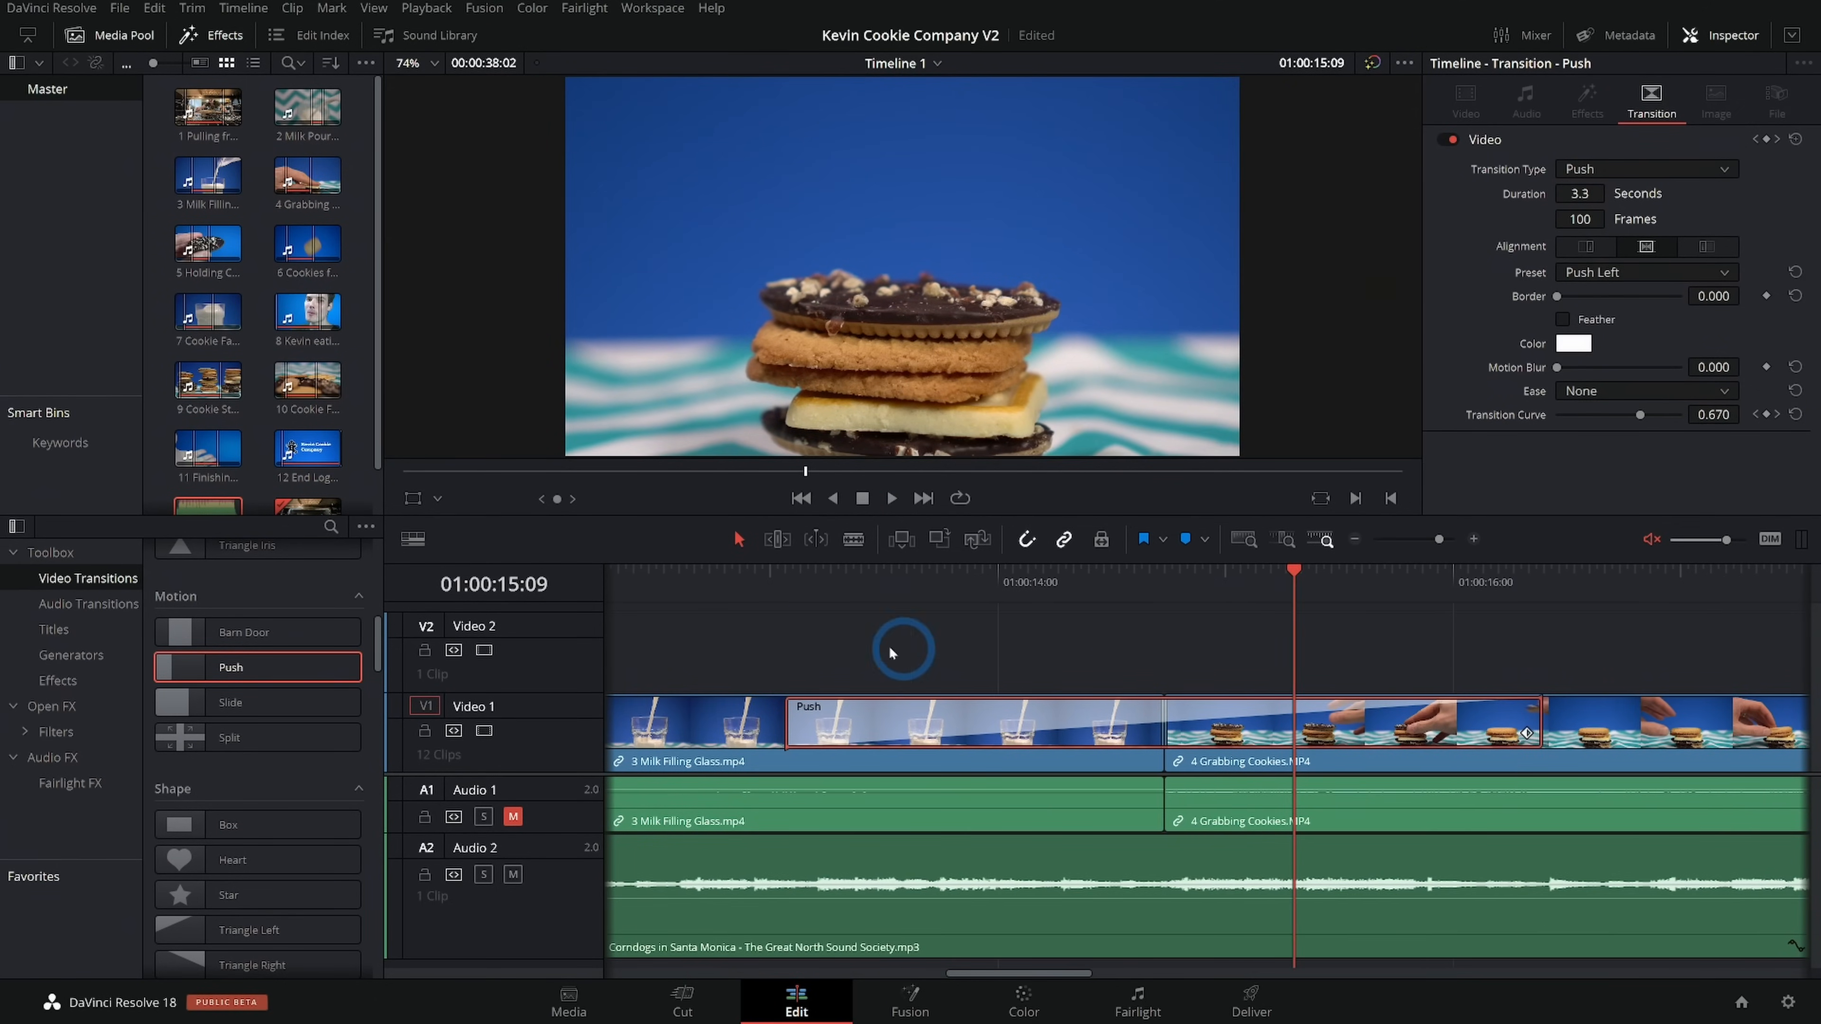
drag(1012, 592, 745, 594)
key(space)
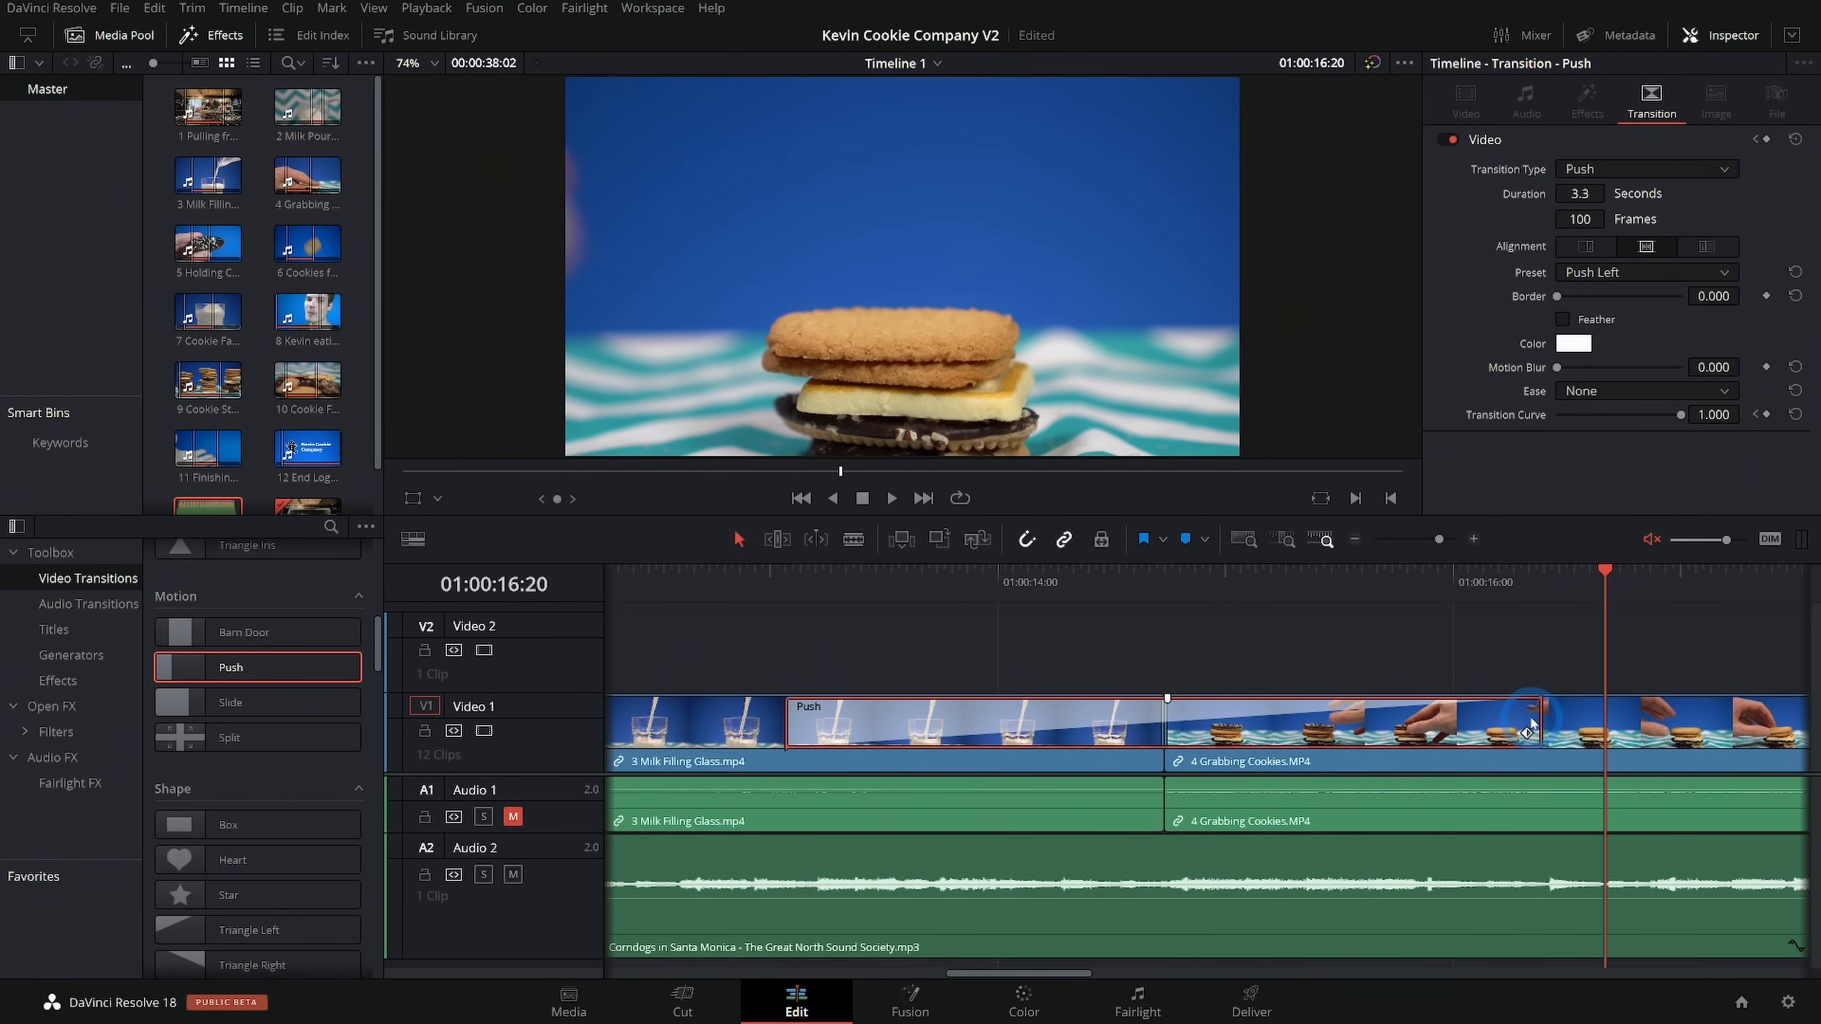
Set the Push transition's duration to 0.8 seconds (24 frames) and check frames at its middle and start
drag(1539, 719, 1270, 715)
click(1179, 619)
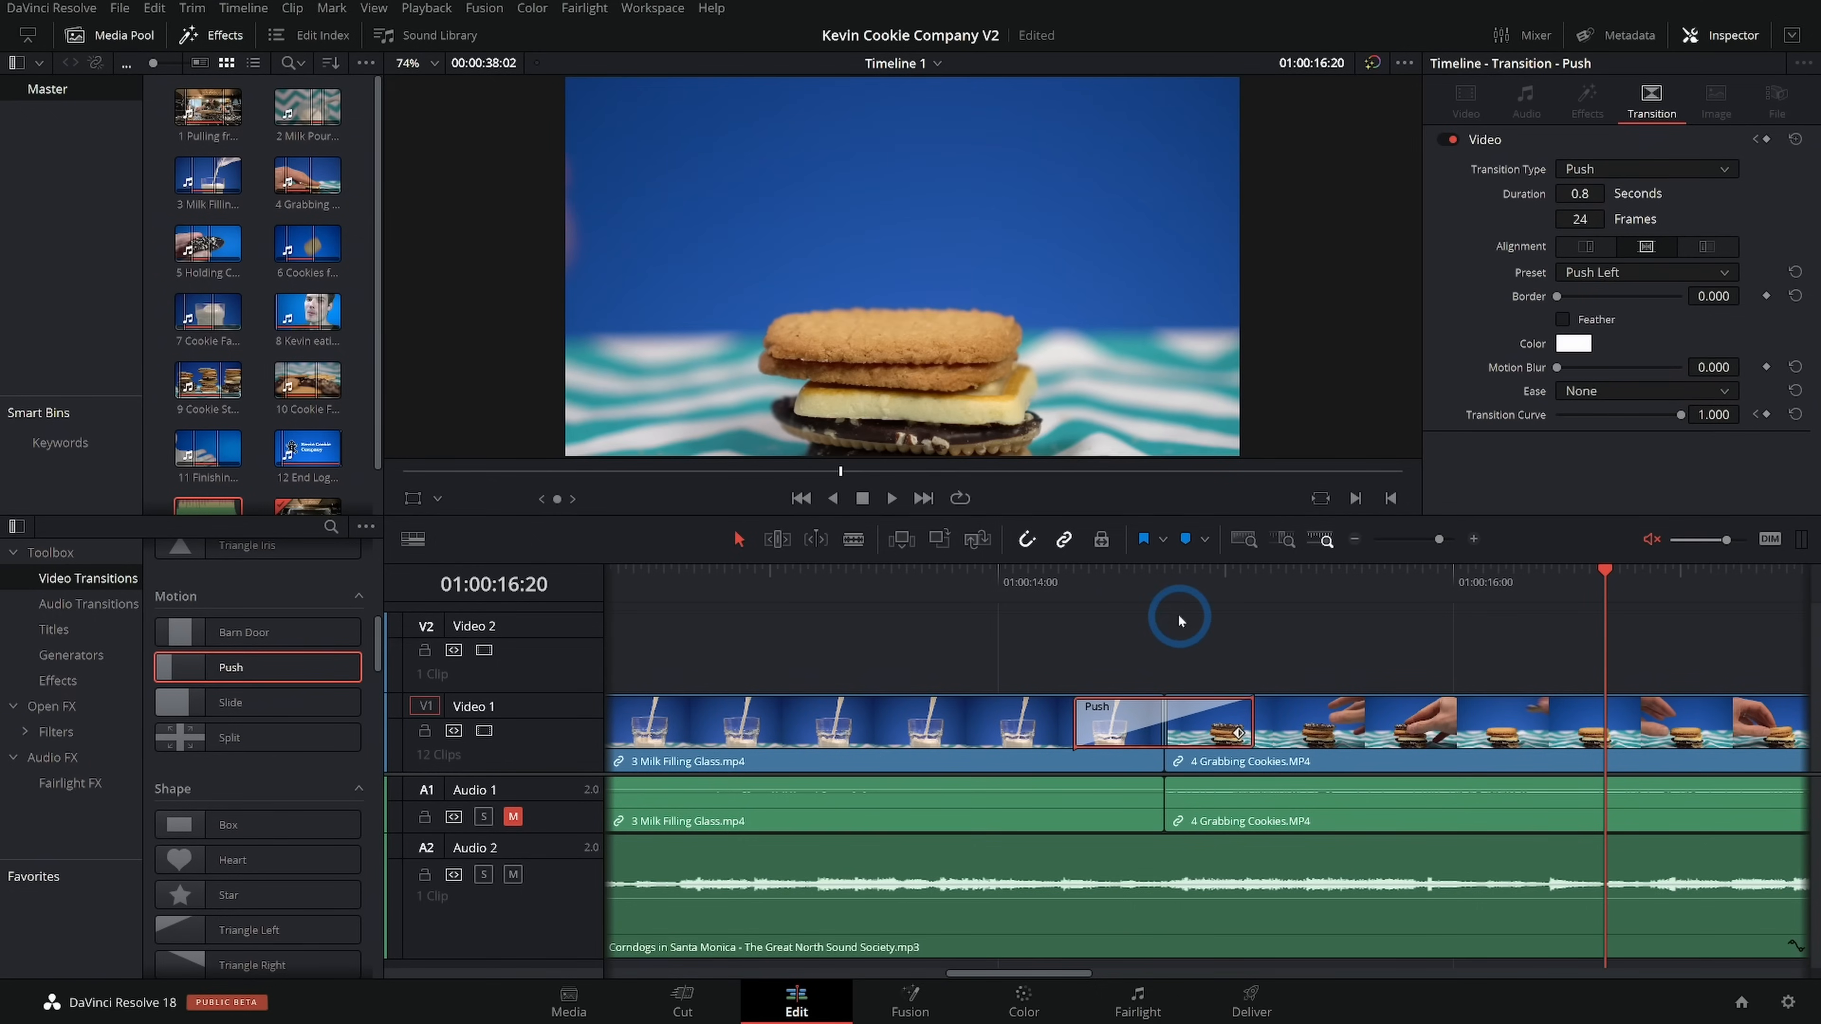
click(1136, 582)
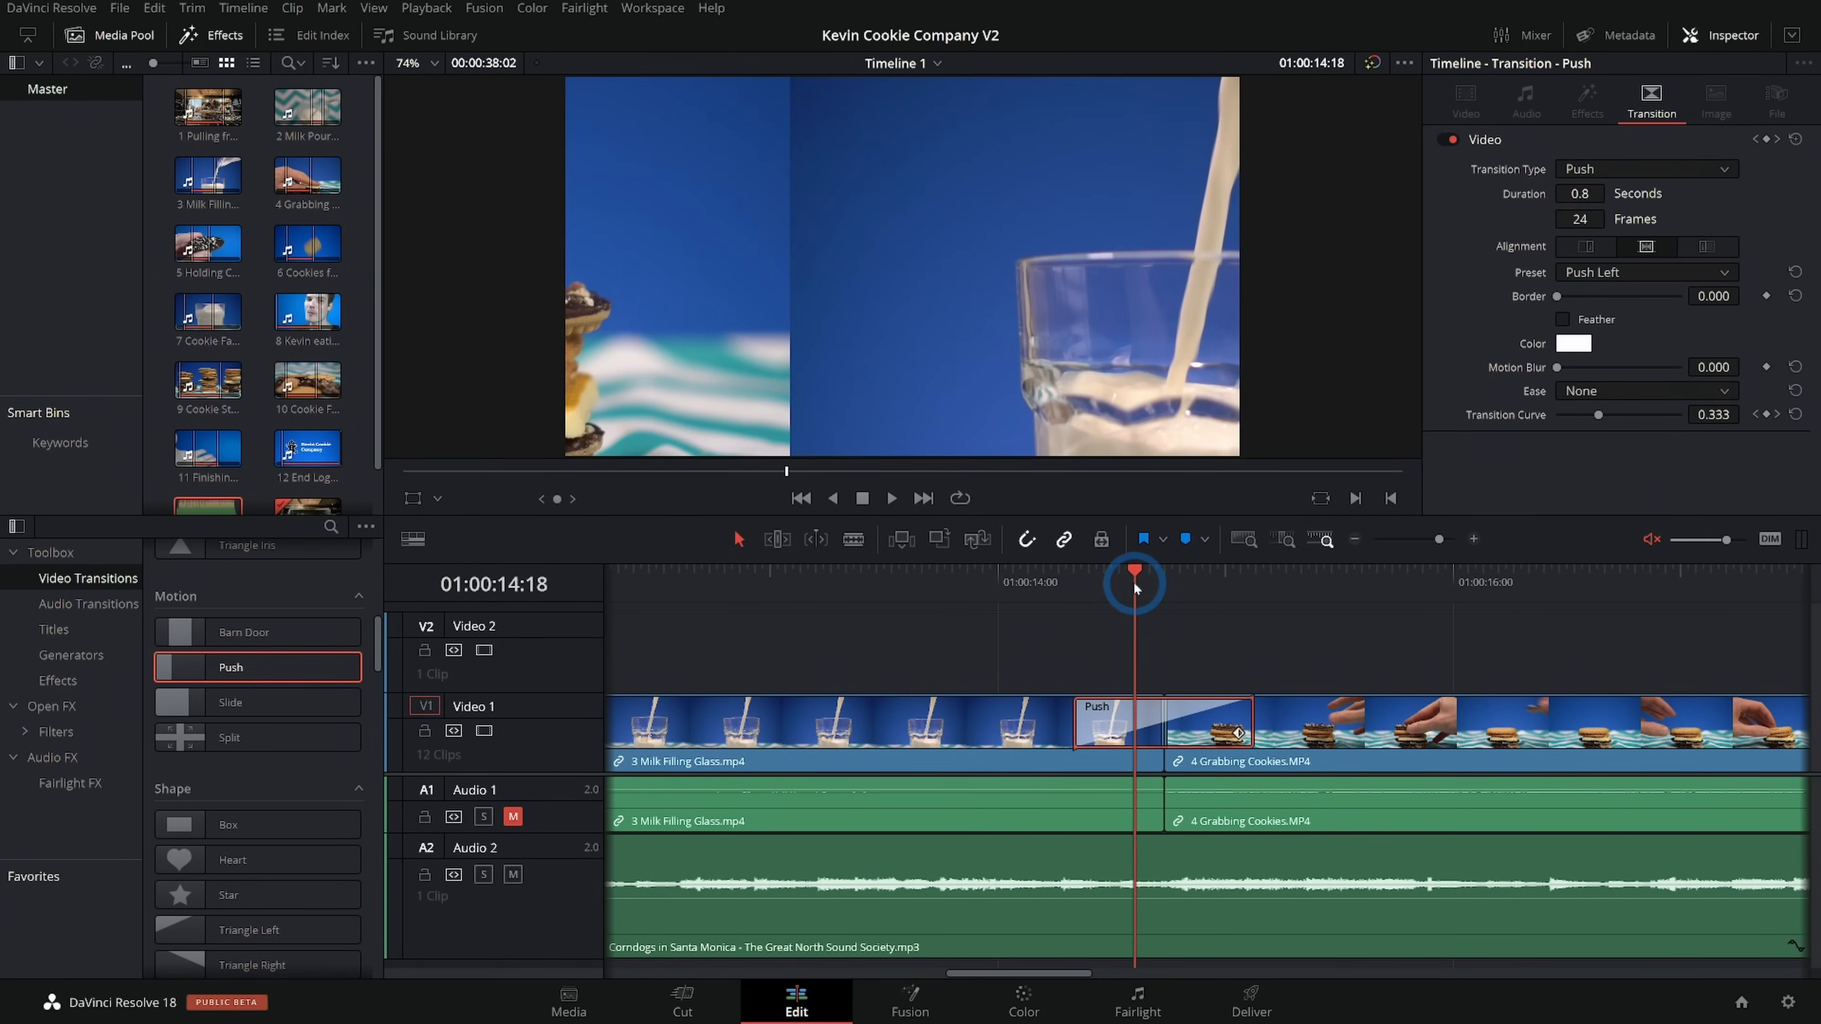
click(1092, 590)
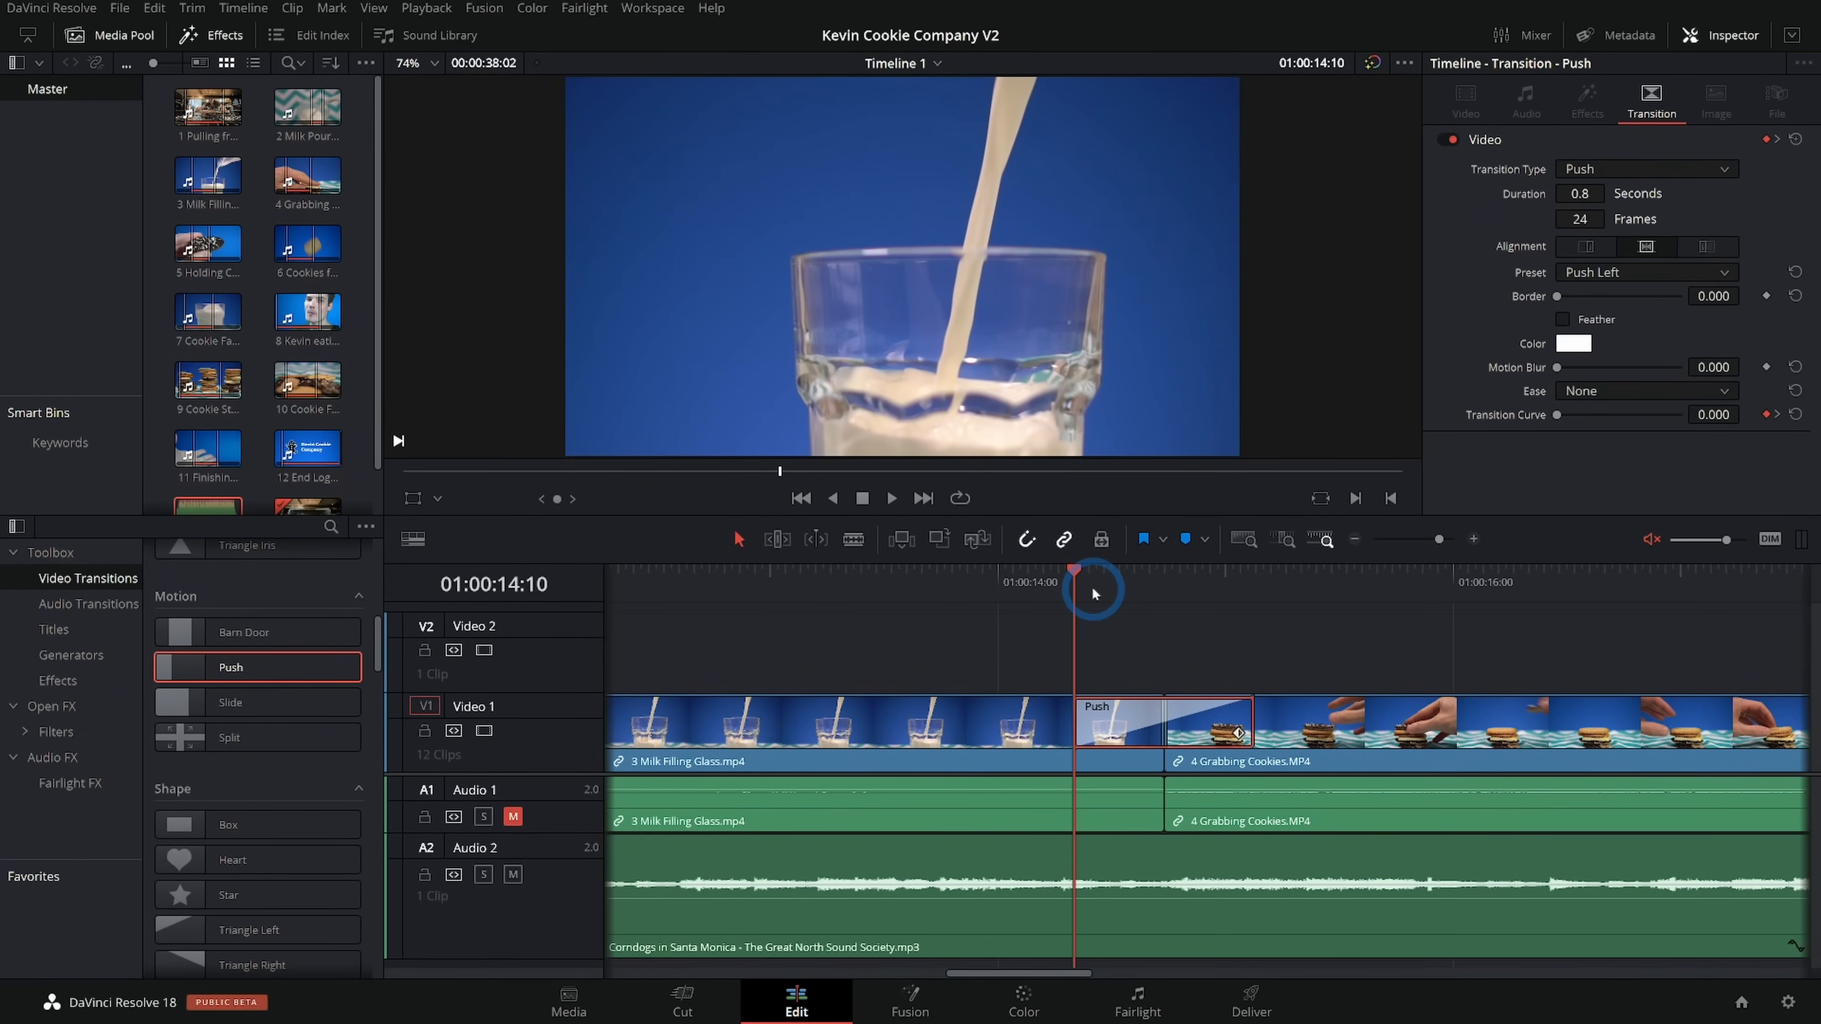
click(1136, 645)
click(1109, 703)
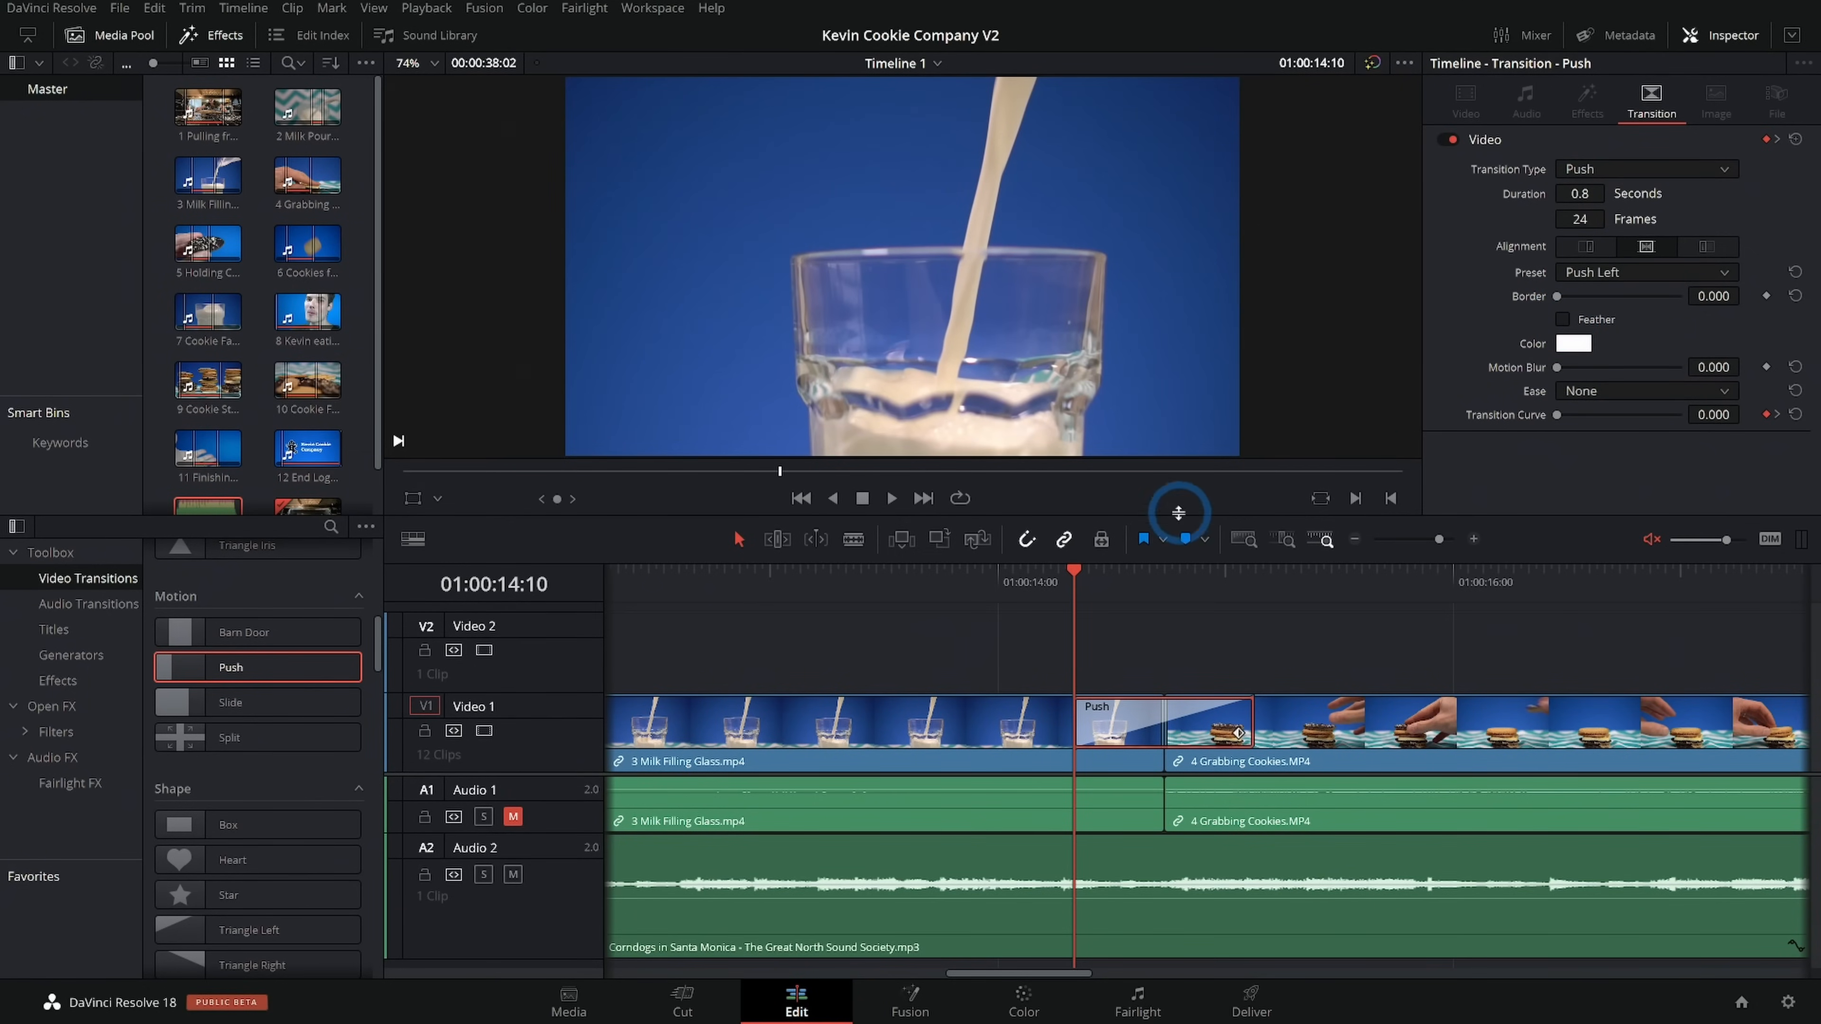
Turn on Feather for the Push transition, raise its Border to about 436, and play it back
click(1135, 572)
drag(1556, 298, 1556, 299)
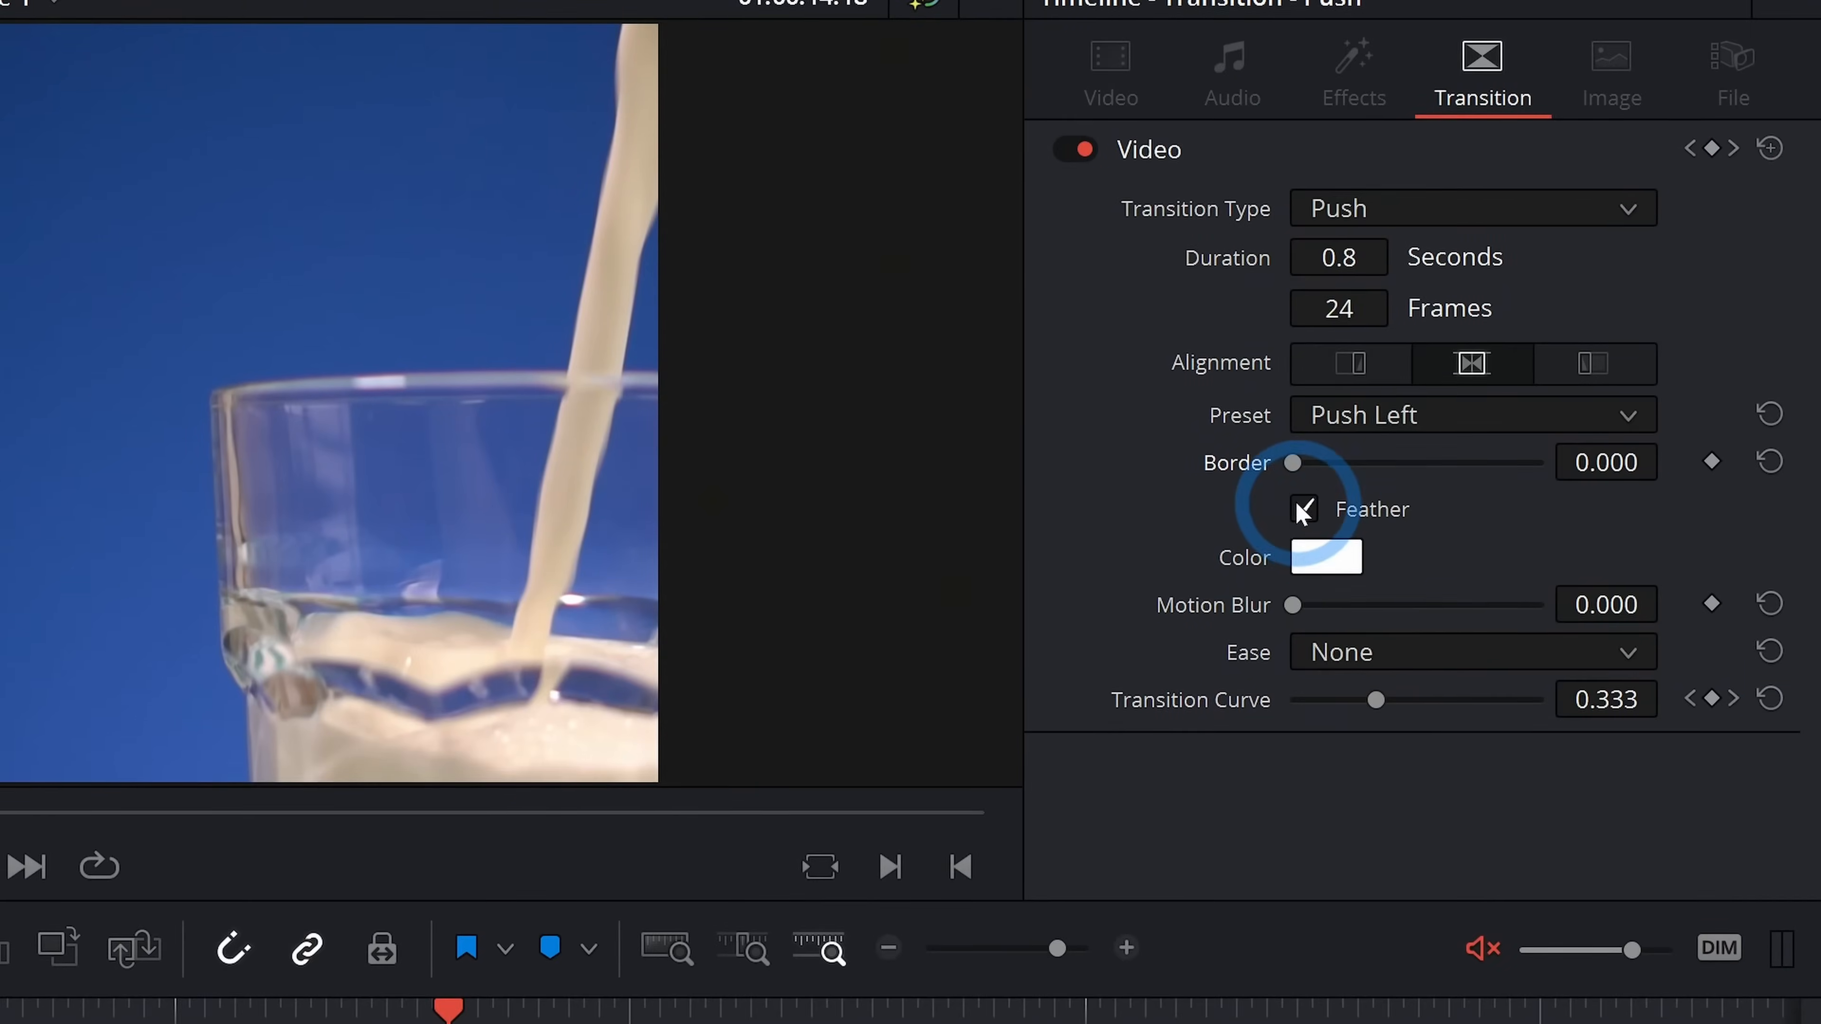
drag(1301, 470, 1359, 463)
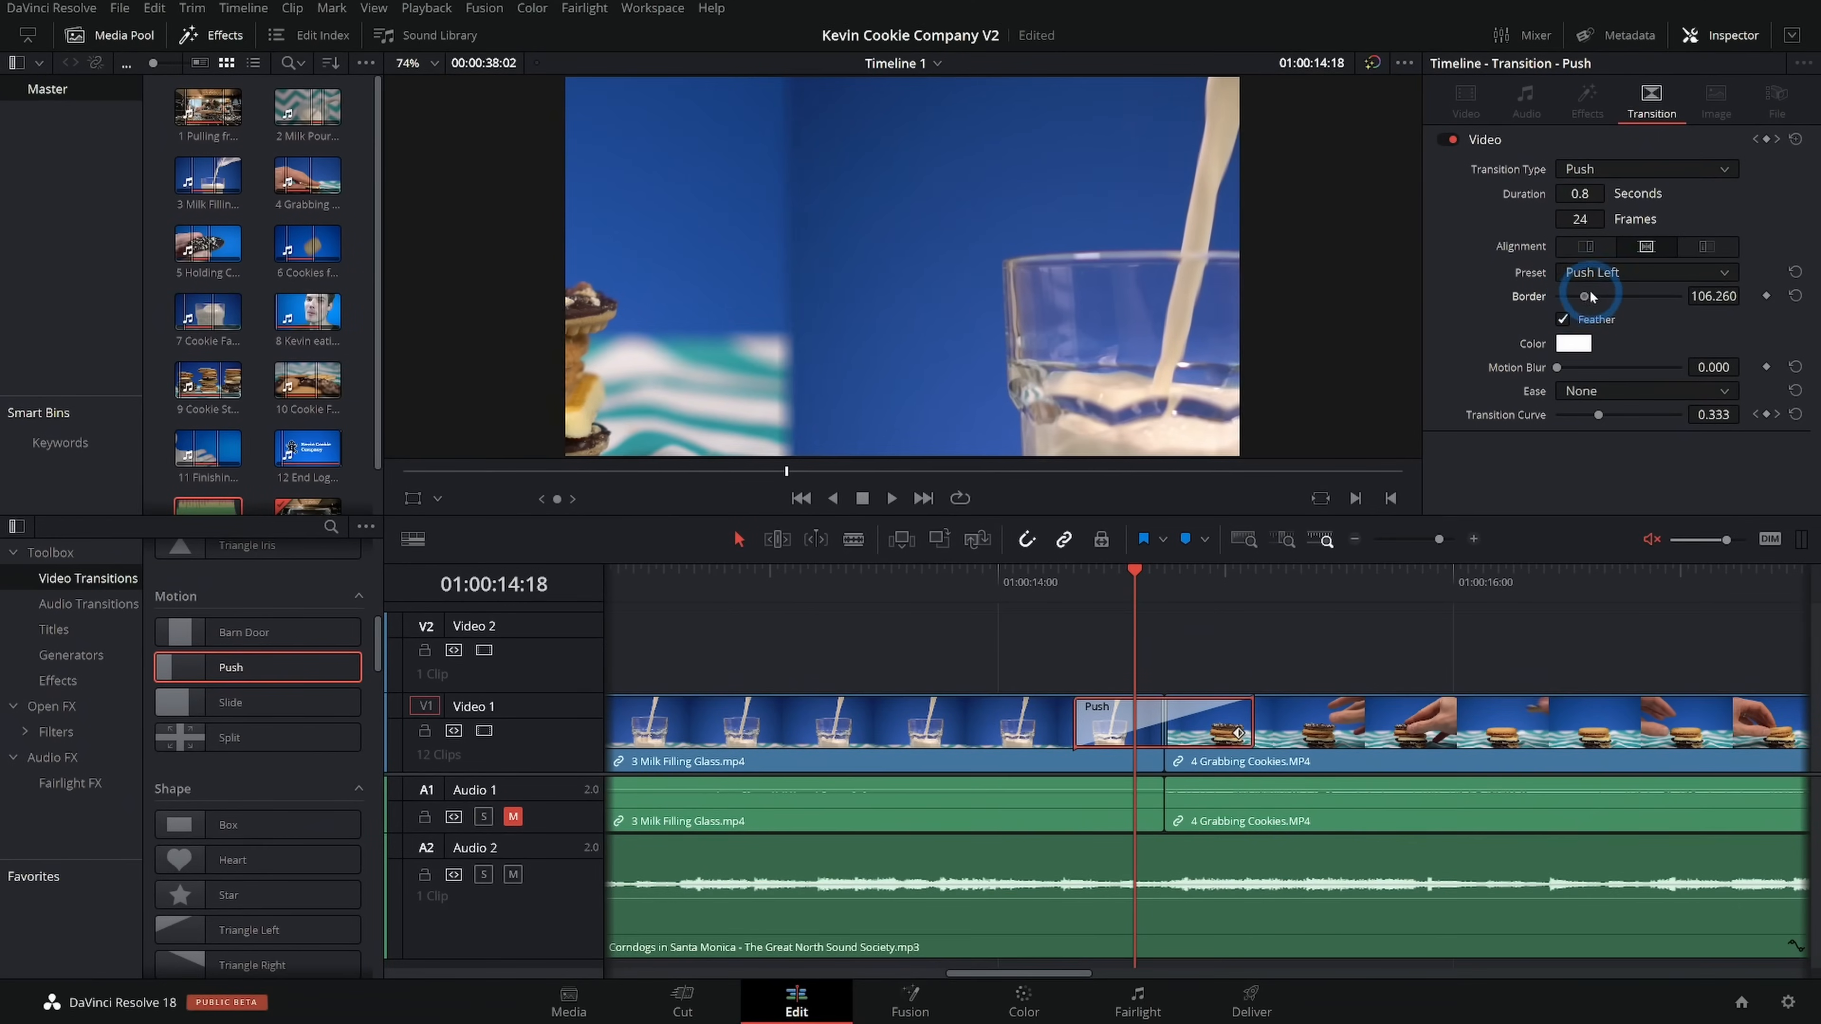
drag(1590, 297, 1667, 293)
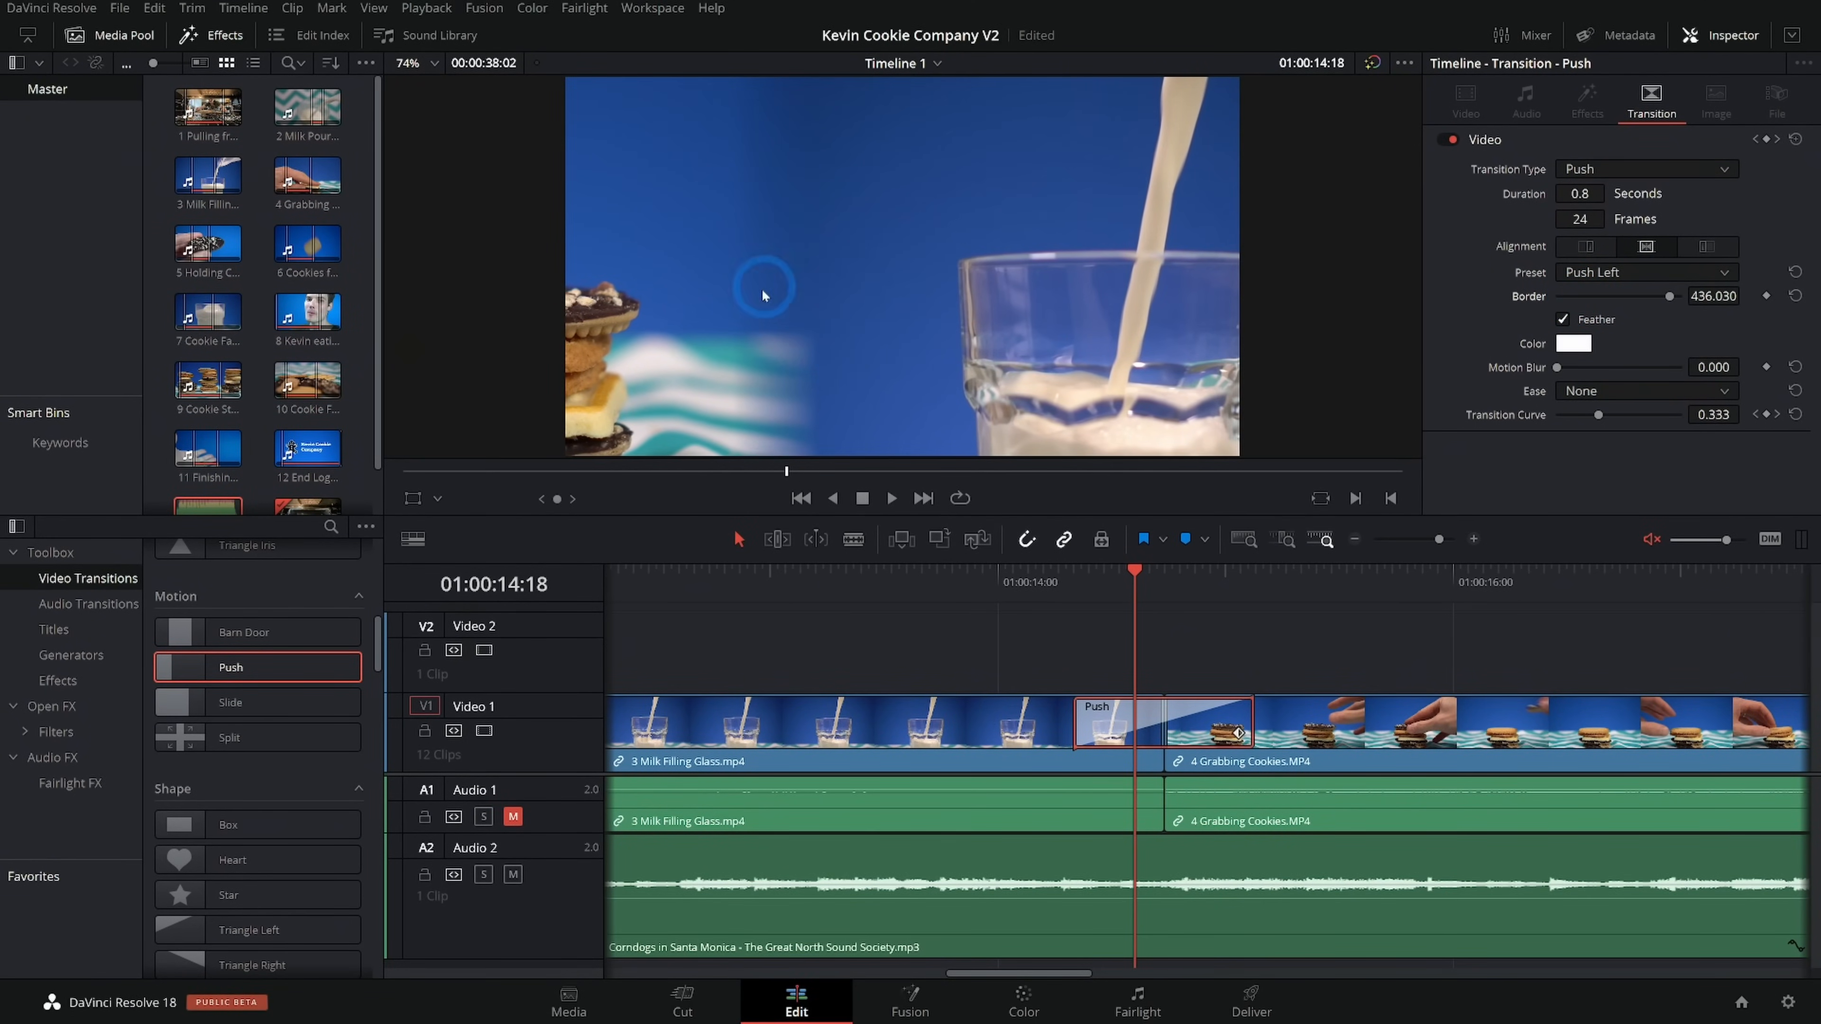
drag(801, 472, 750, 474)
key(space)
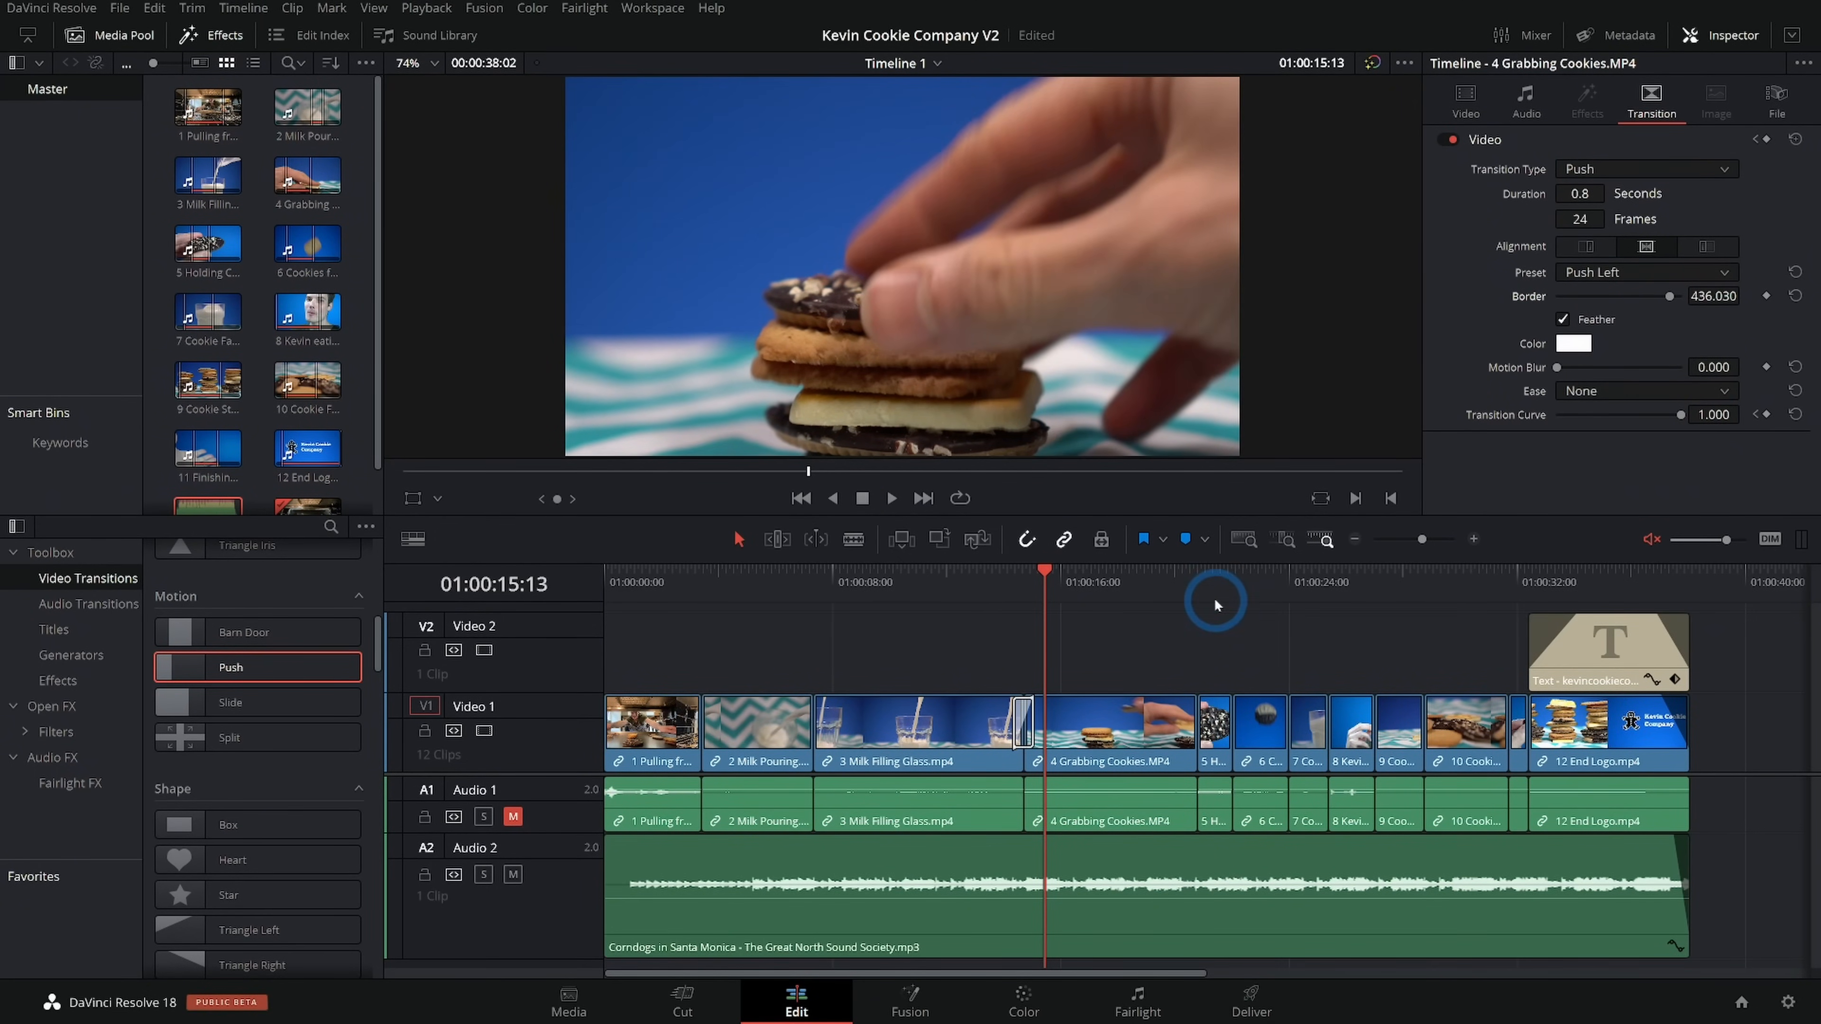
Shuttle playback forward and backward across the feathered Push transition, stopping in 3 Milk Filling Glass.mp4
click(915, 606)
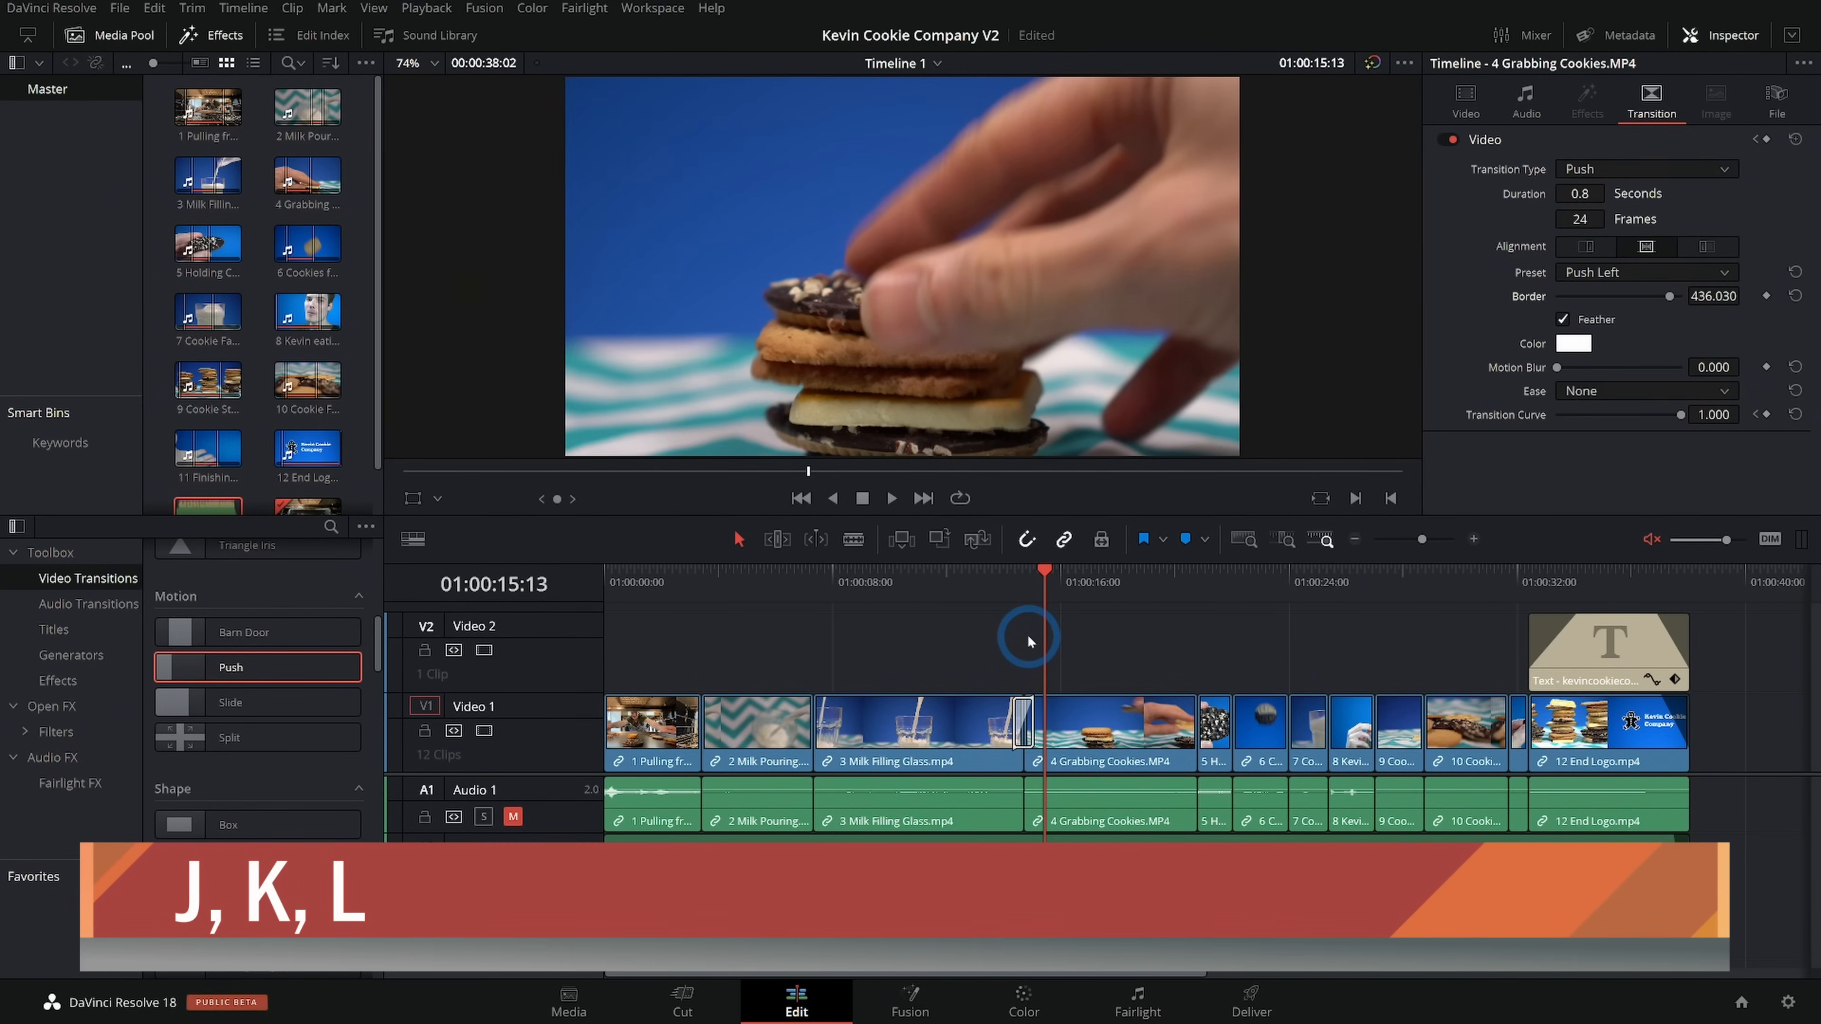
key(k)
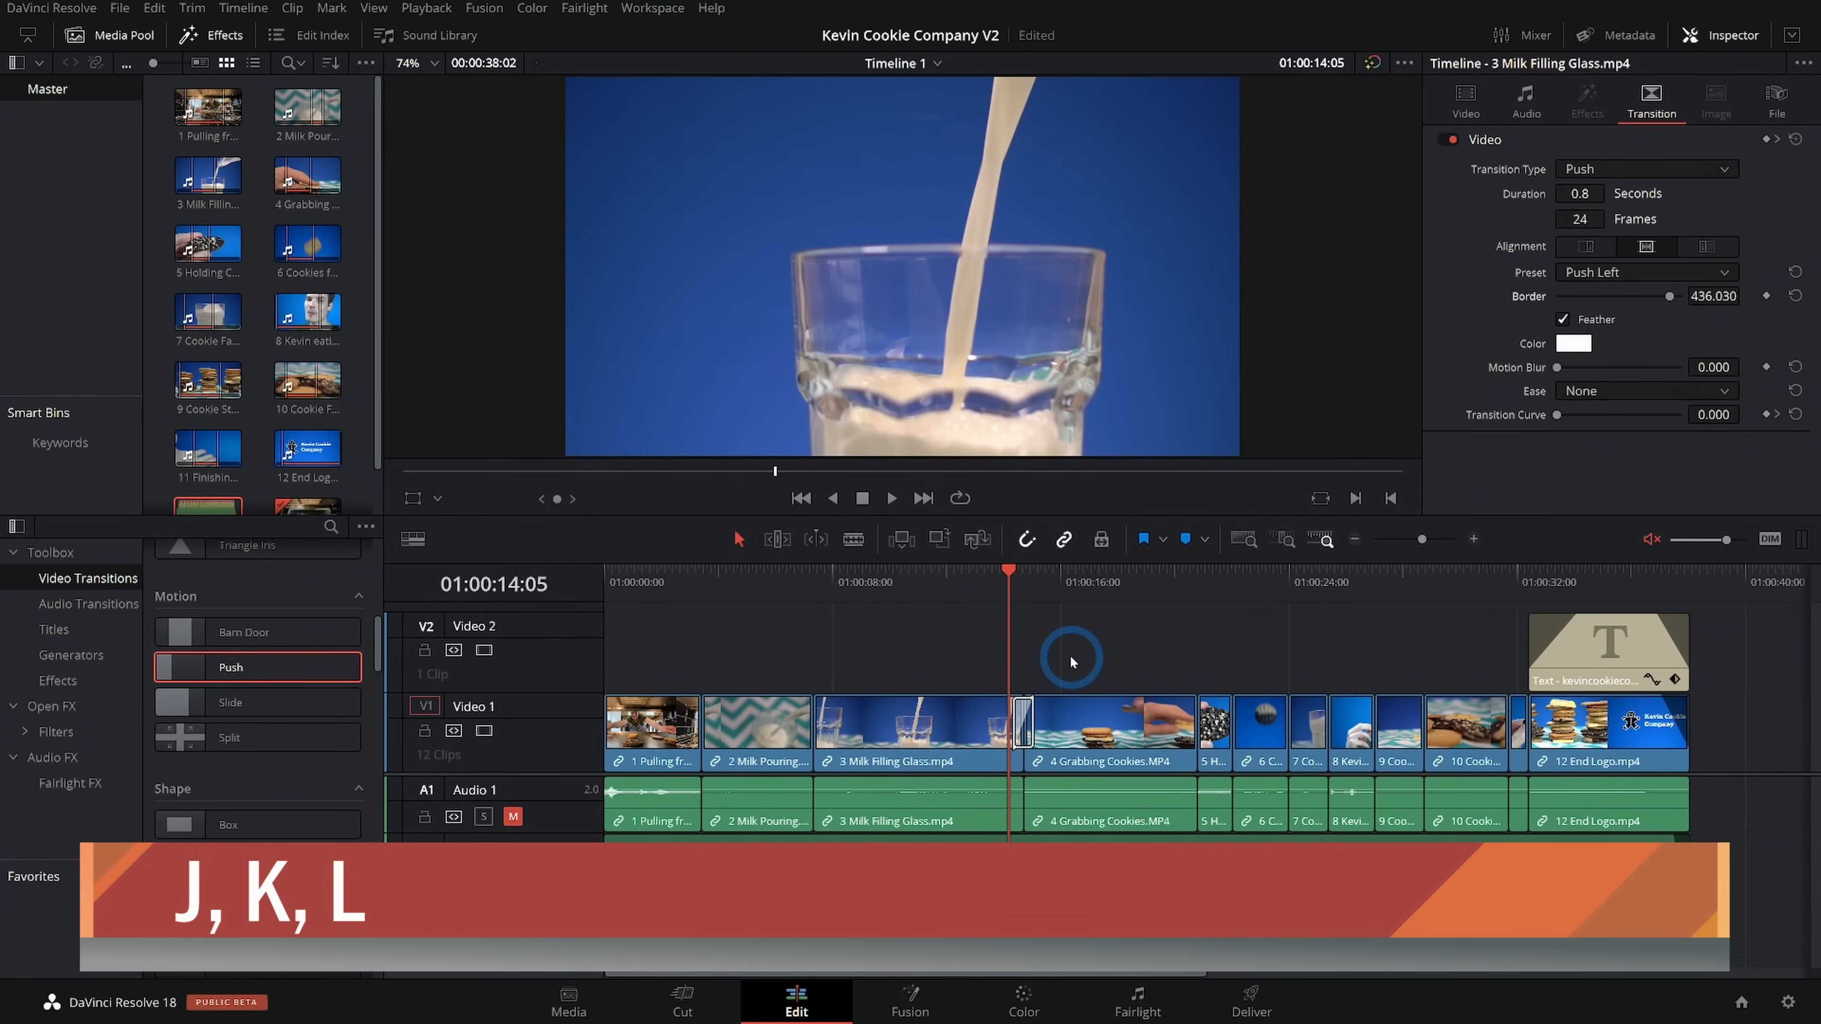
key(l)
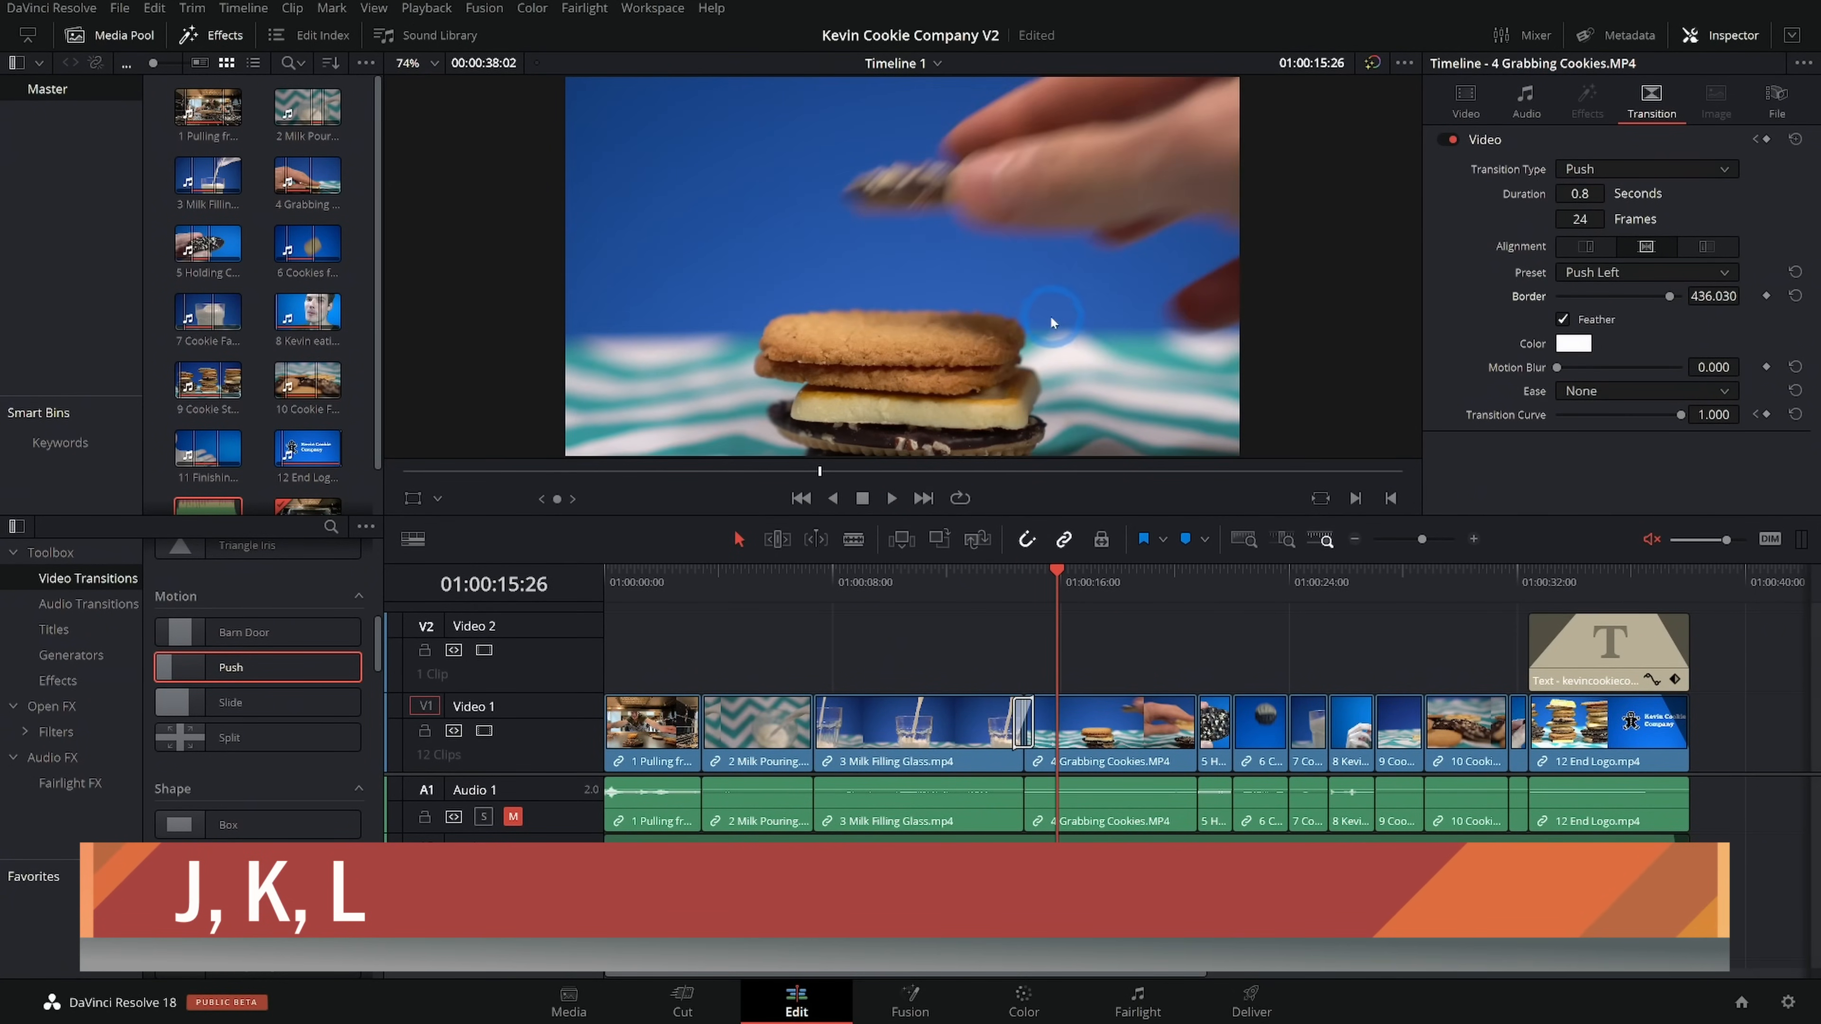
key(j)
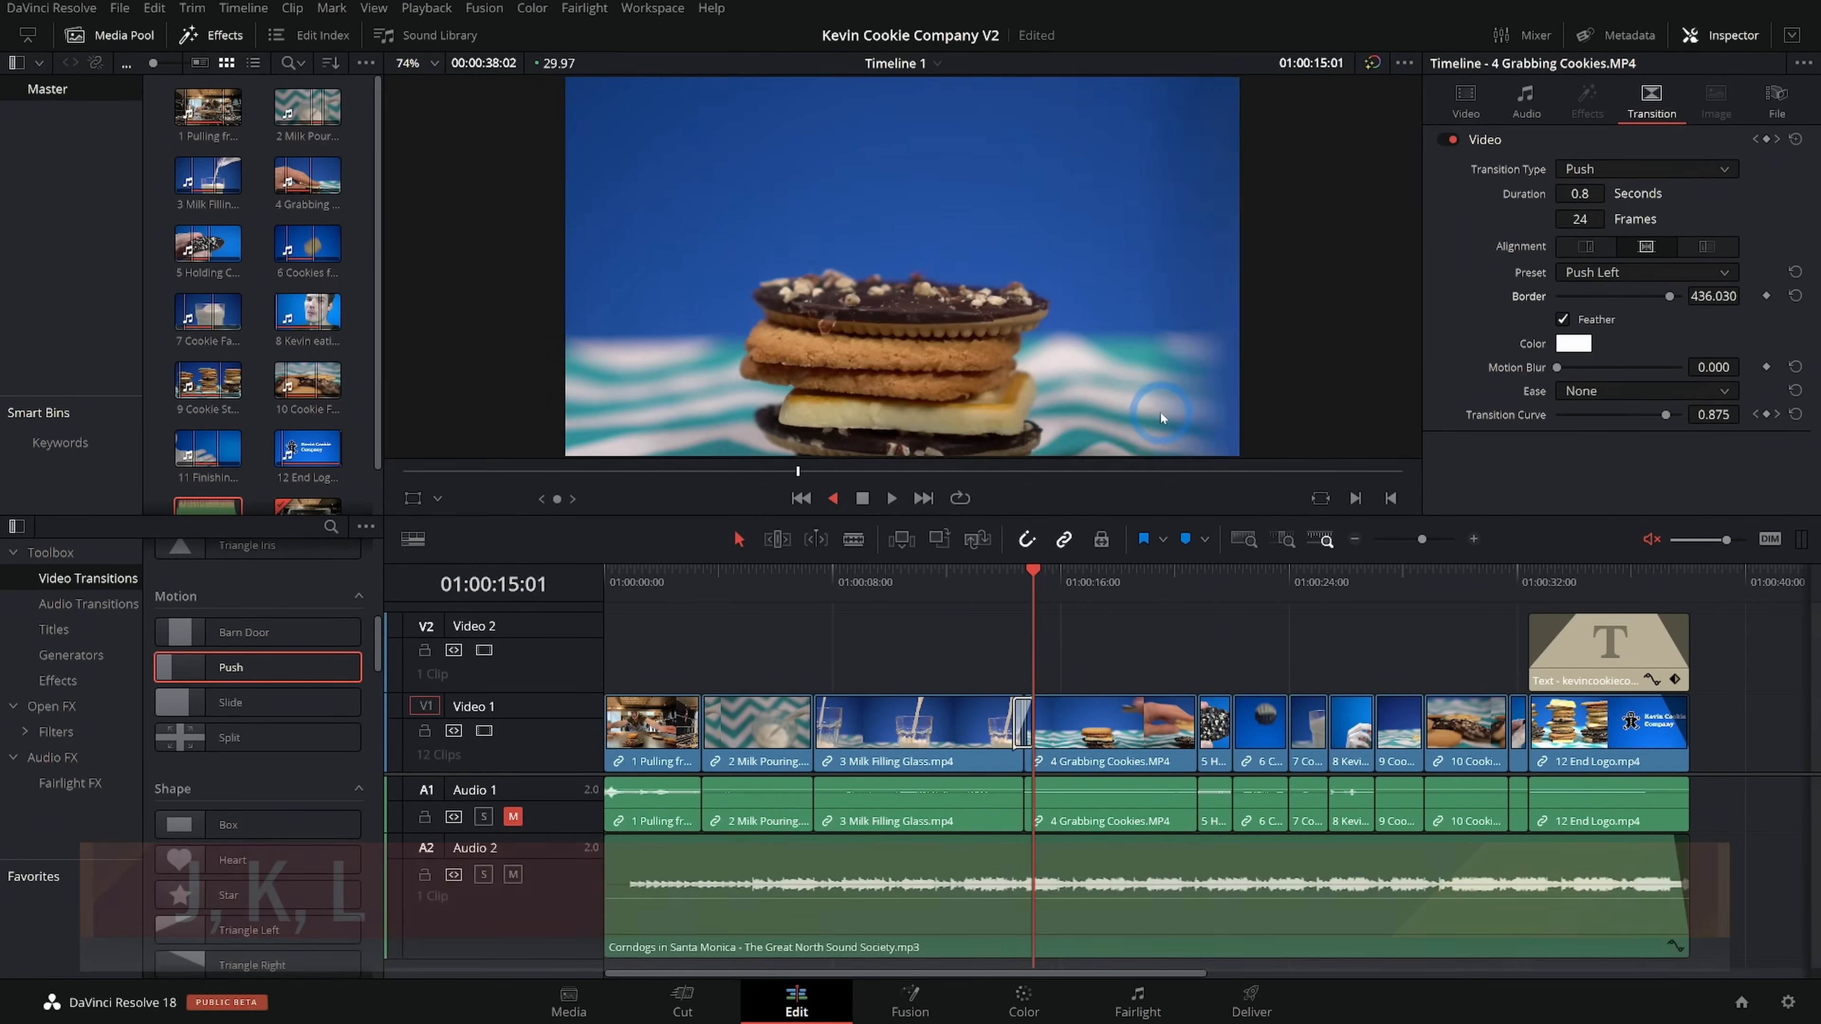
click(971, 603)
key(l)
key(j)
key(l)
key(k)
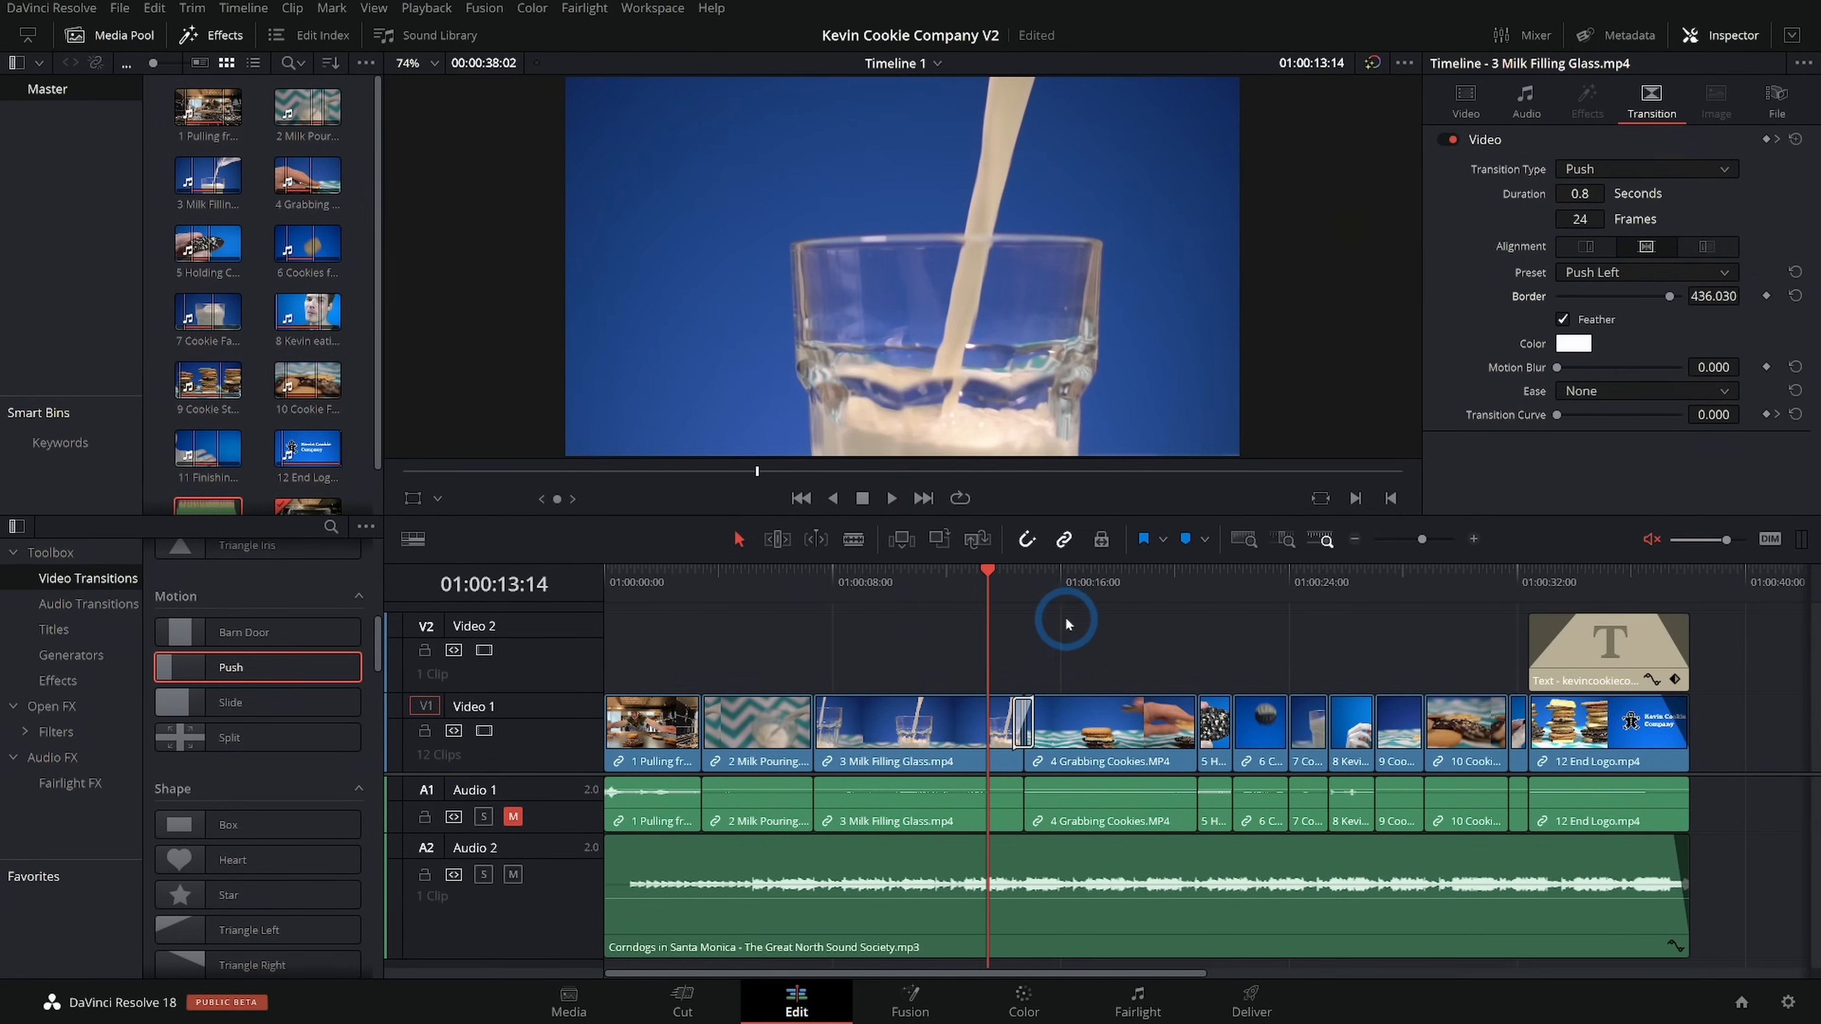
Hide the Inspector so the source viewer shows beside the timeline viewer
click(1744, 34)
click(990, 170)
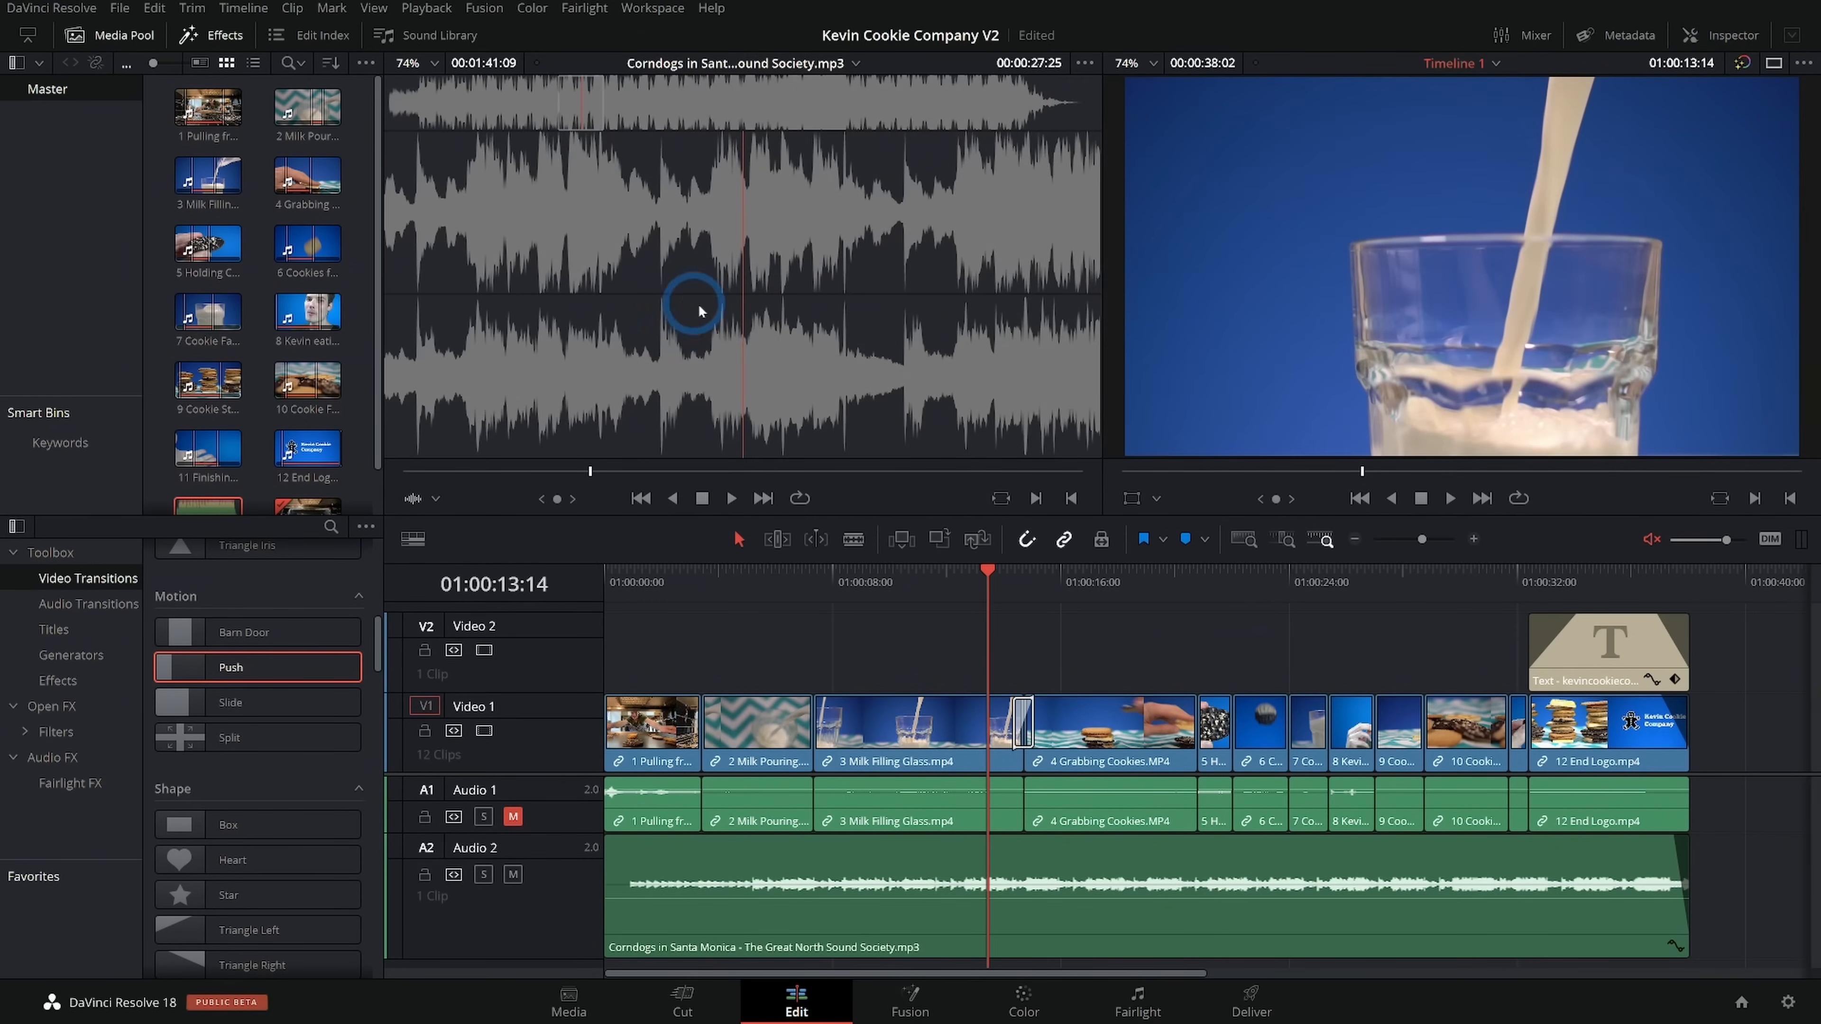
Shuttle through the Corndogs in Santa Monica music in the source viewer and mark a short section with In and Out points
key(l)
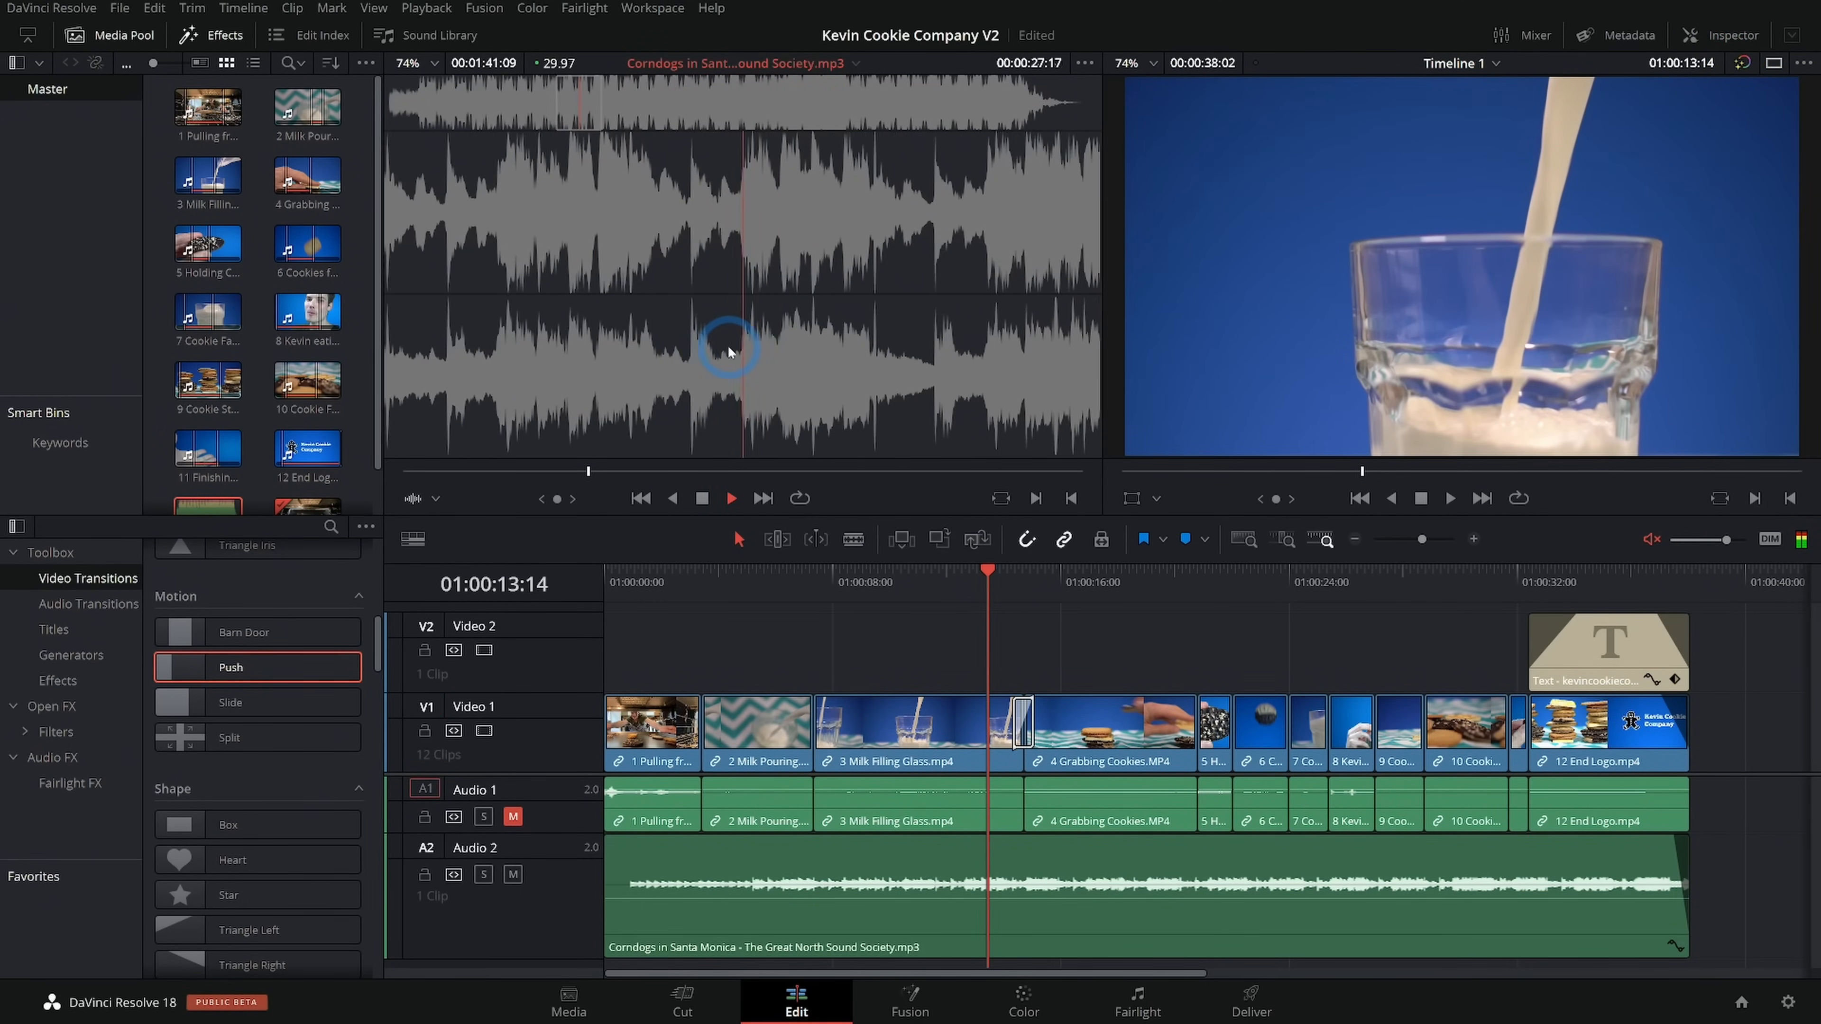
key(j)
key(l)
key(k)
key(j)
key(k)
key(i)
key(l)
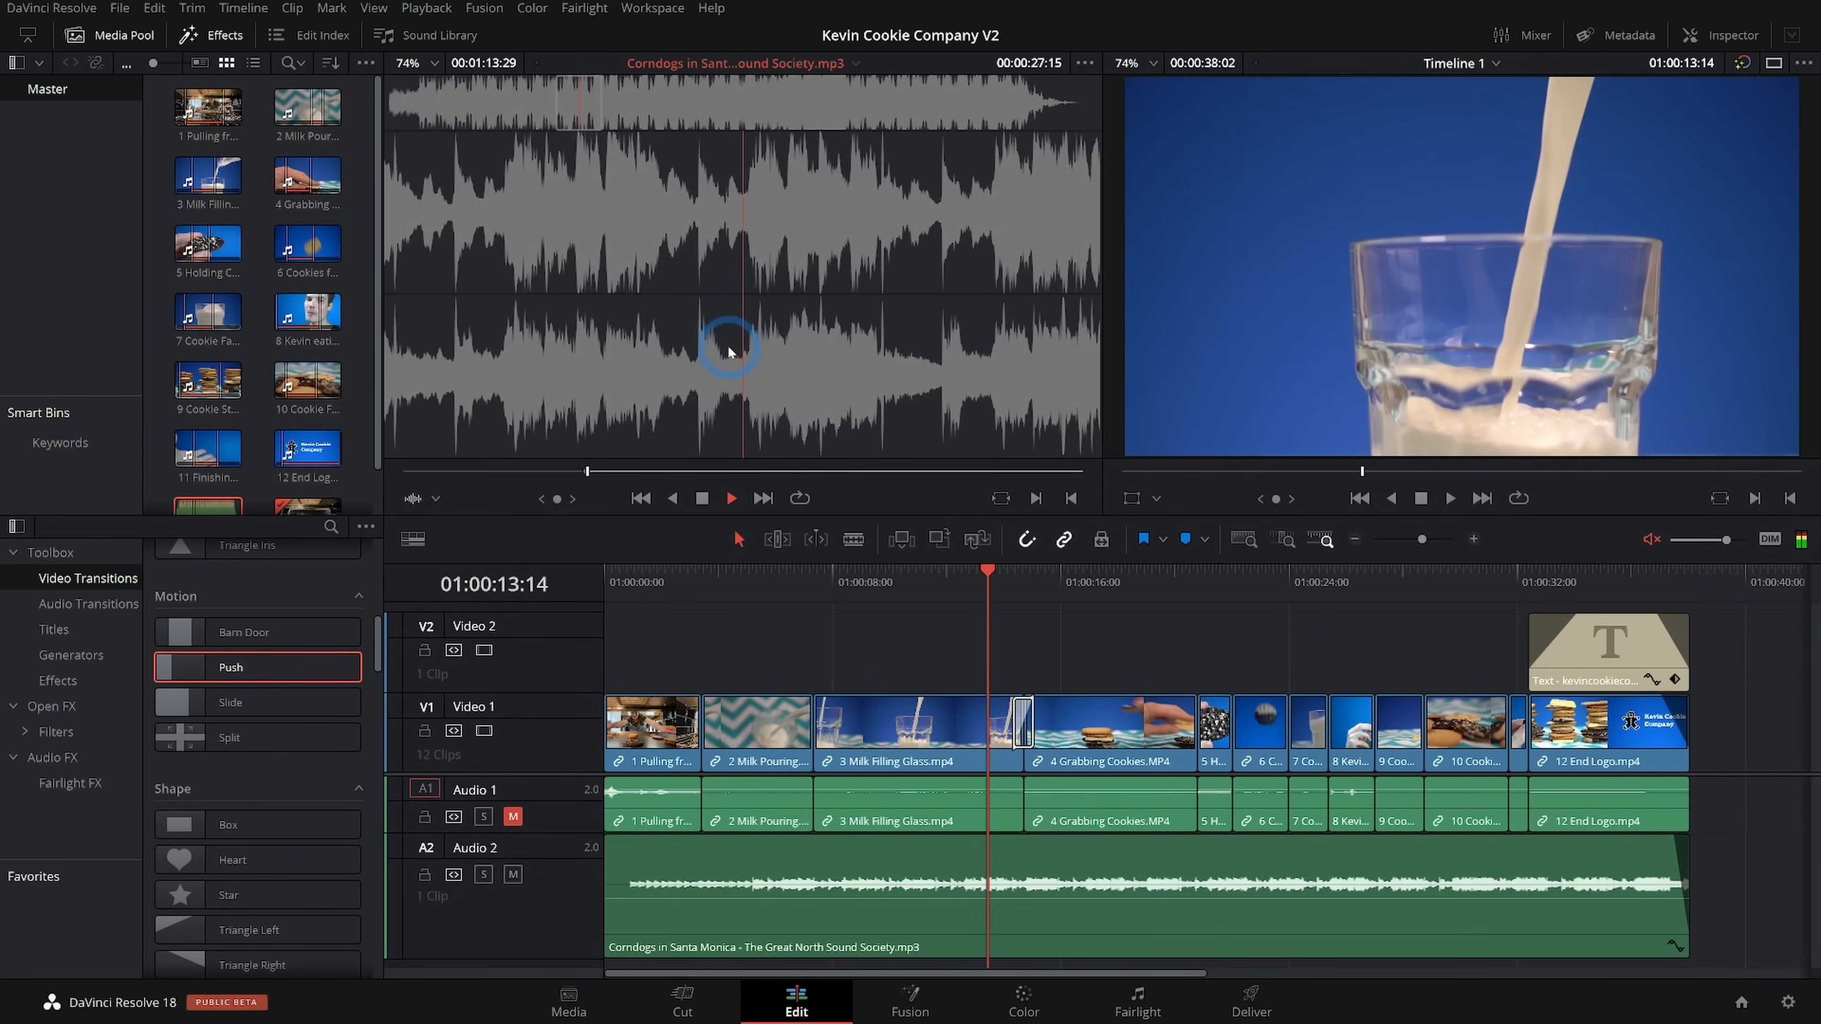
key(k)
key(o)
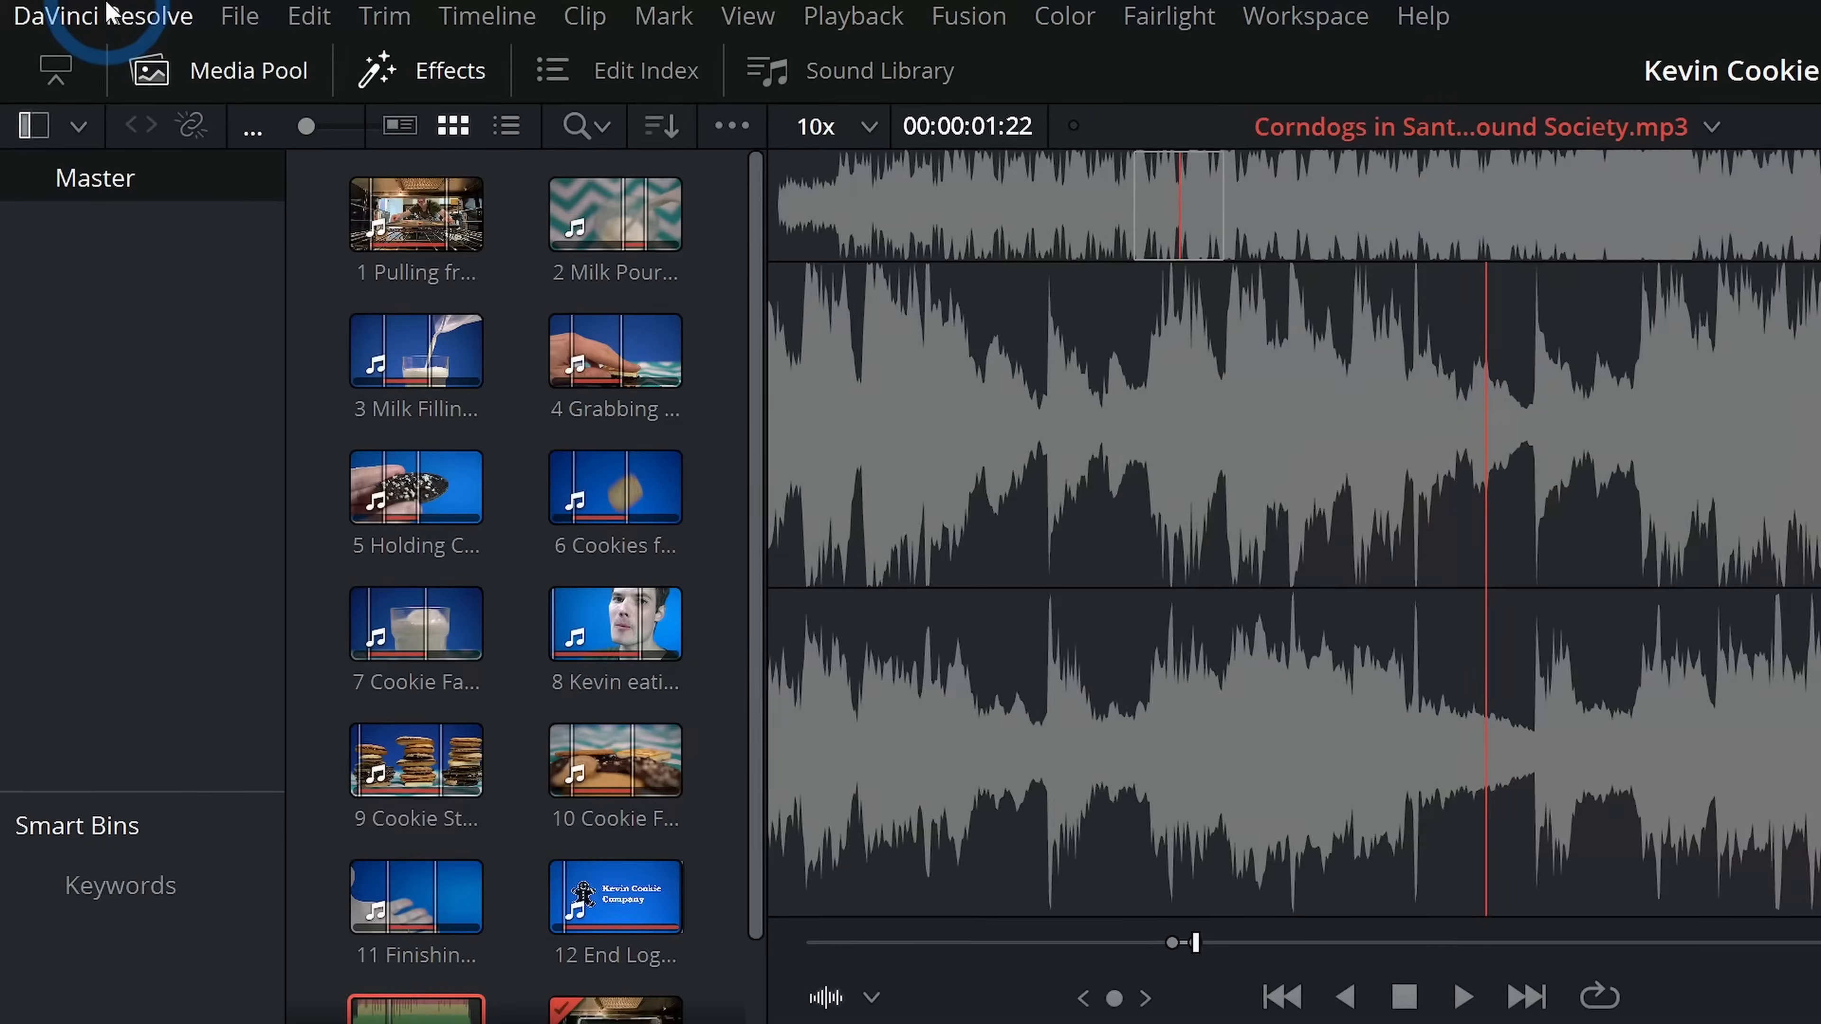
Open Keyboard Customization and search its commands for "appe"
click(55, 8)
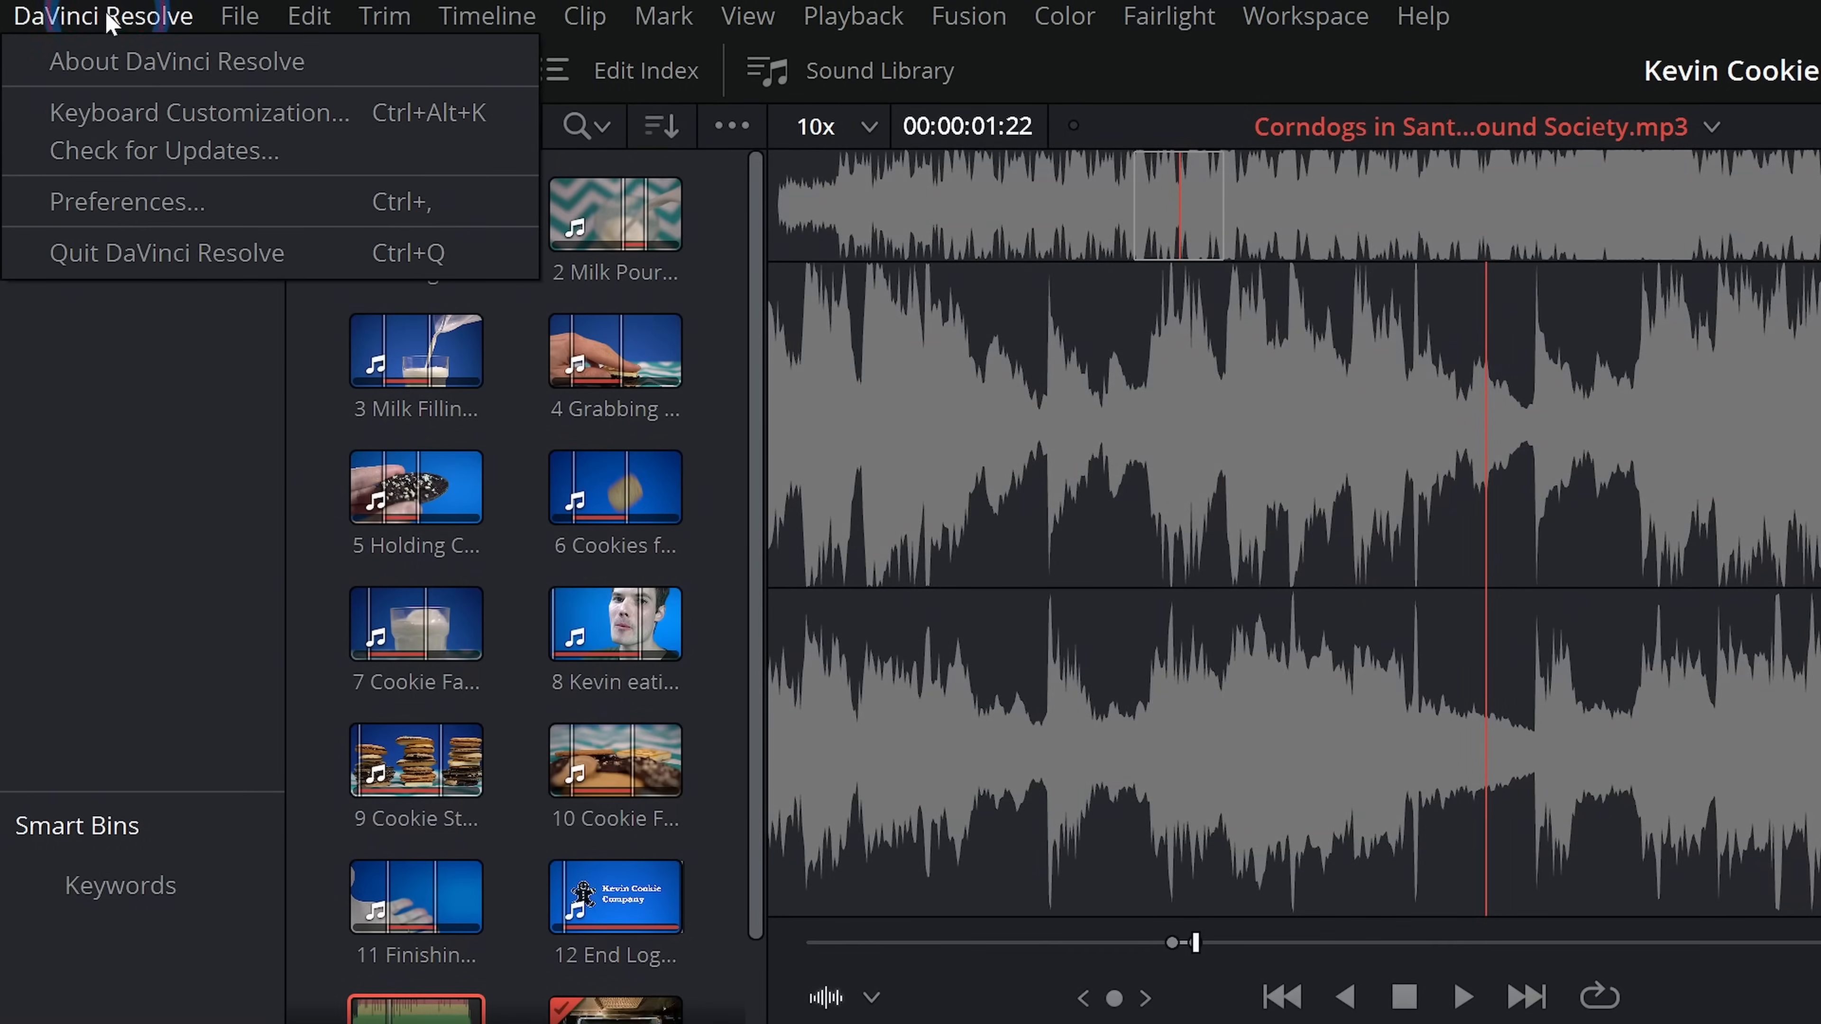
click(163, 108)
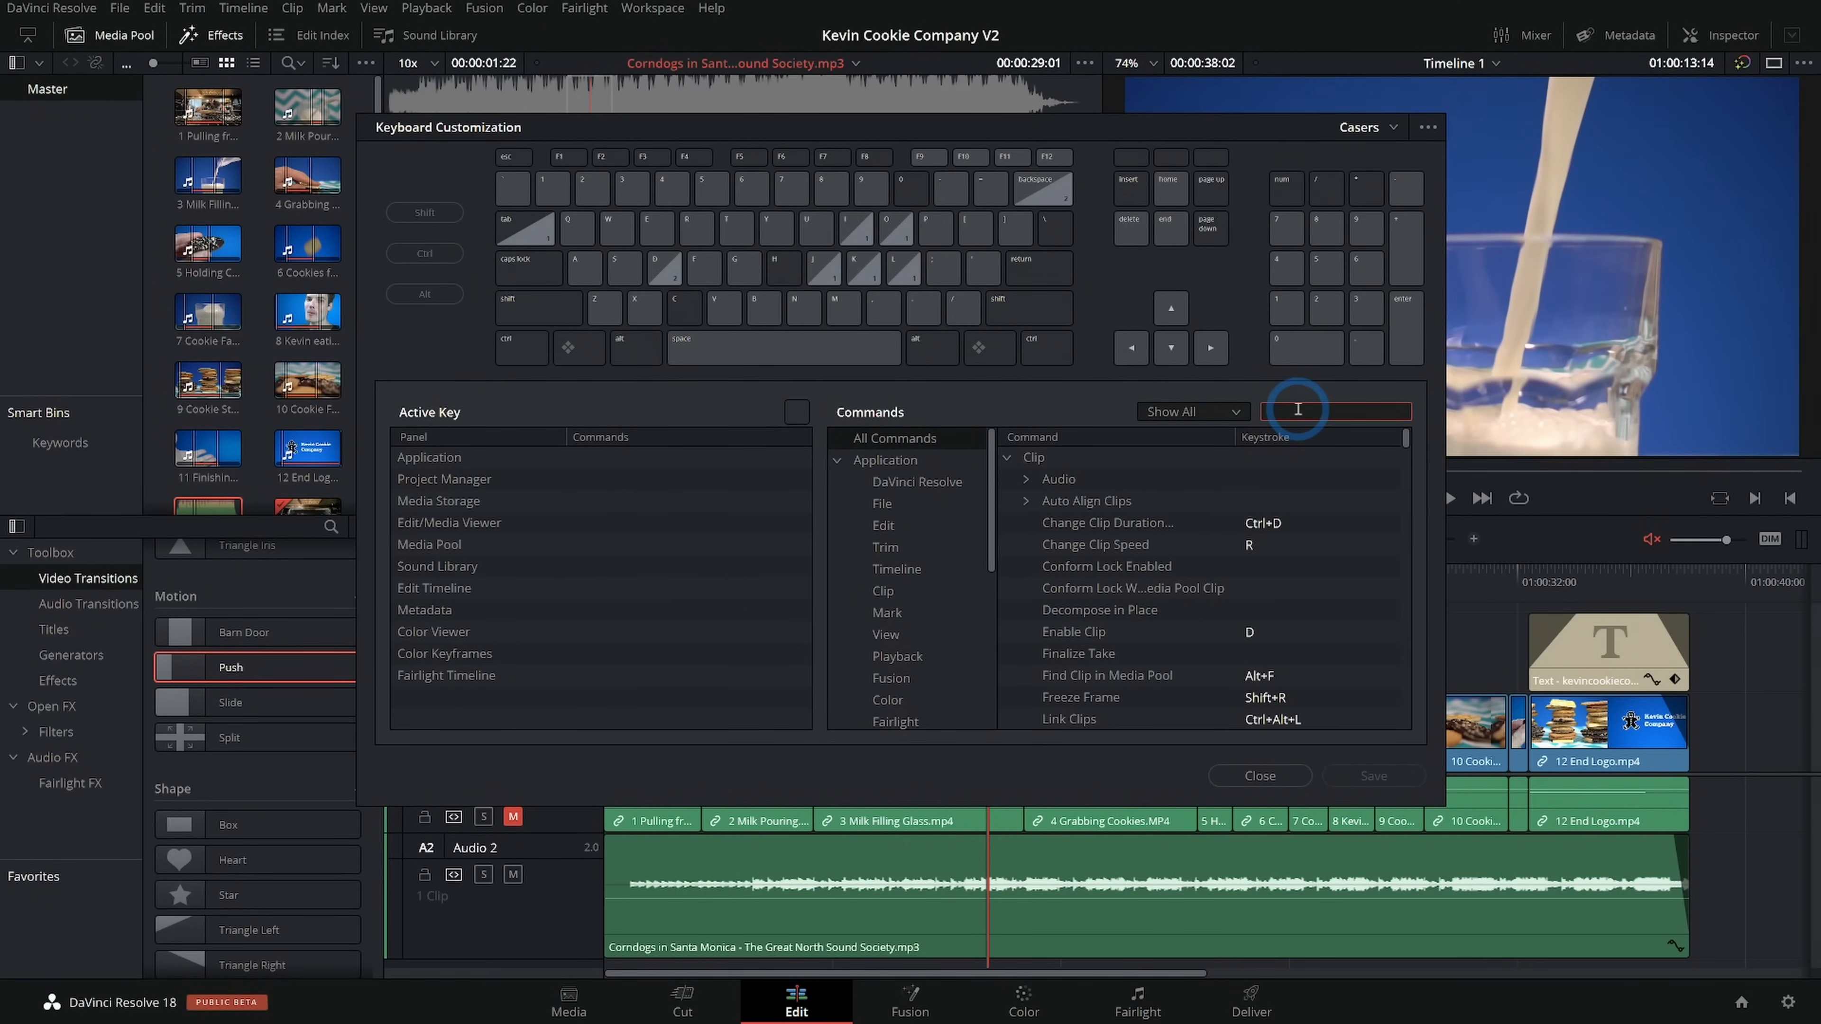
text(appe)
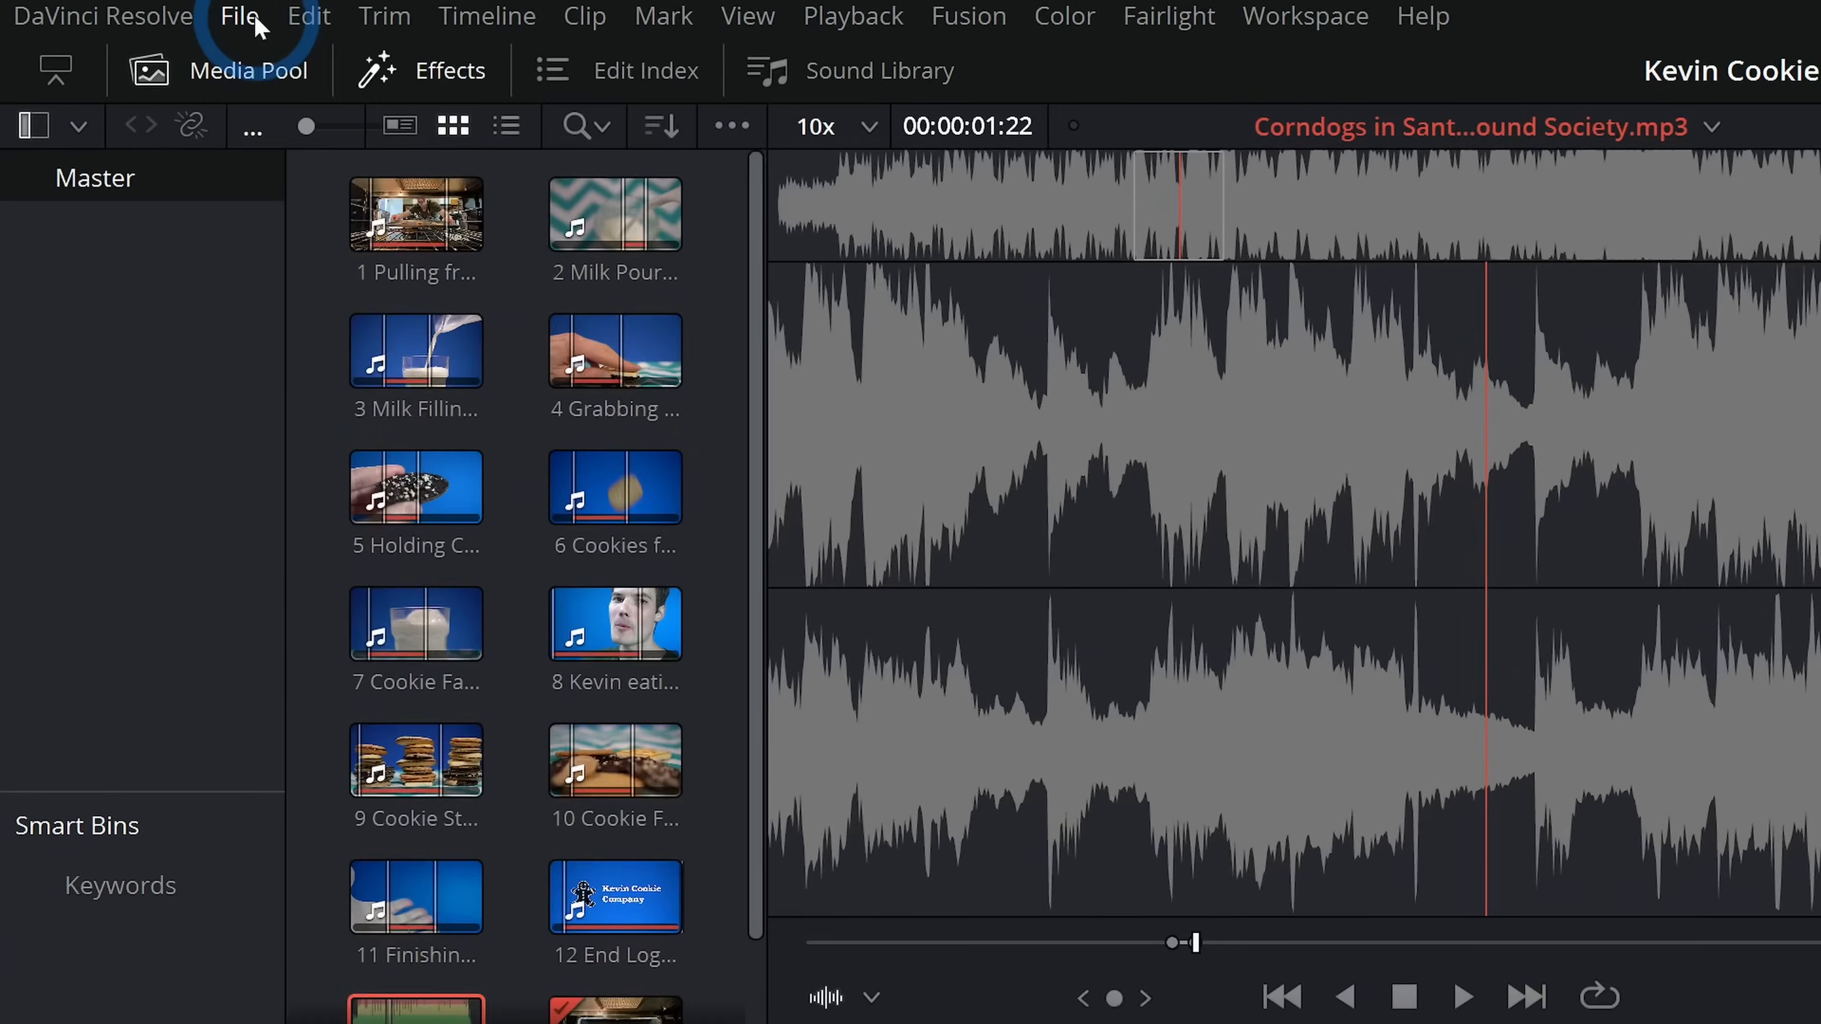
Quick Export the timeline with the YouTube preset to the Desktop as Timeline 1, and dismiss the export window after rendering
click(119, 8)
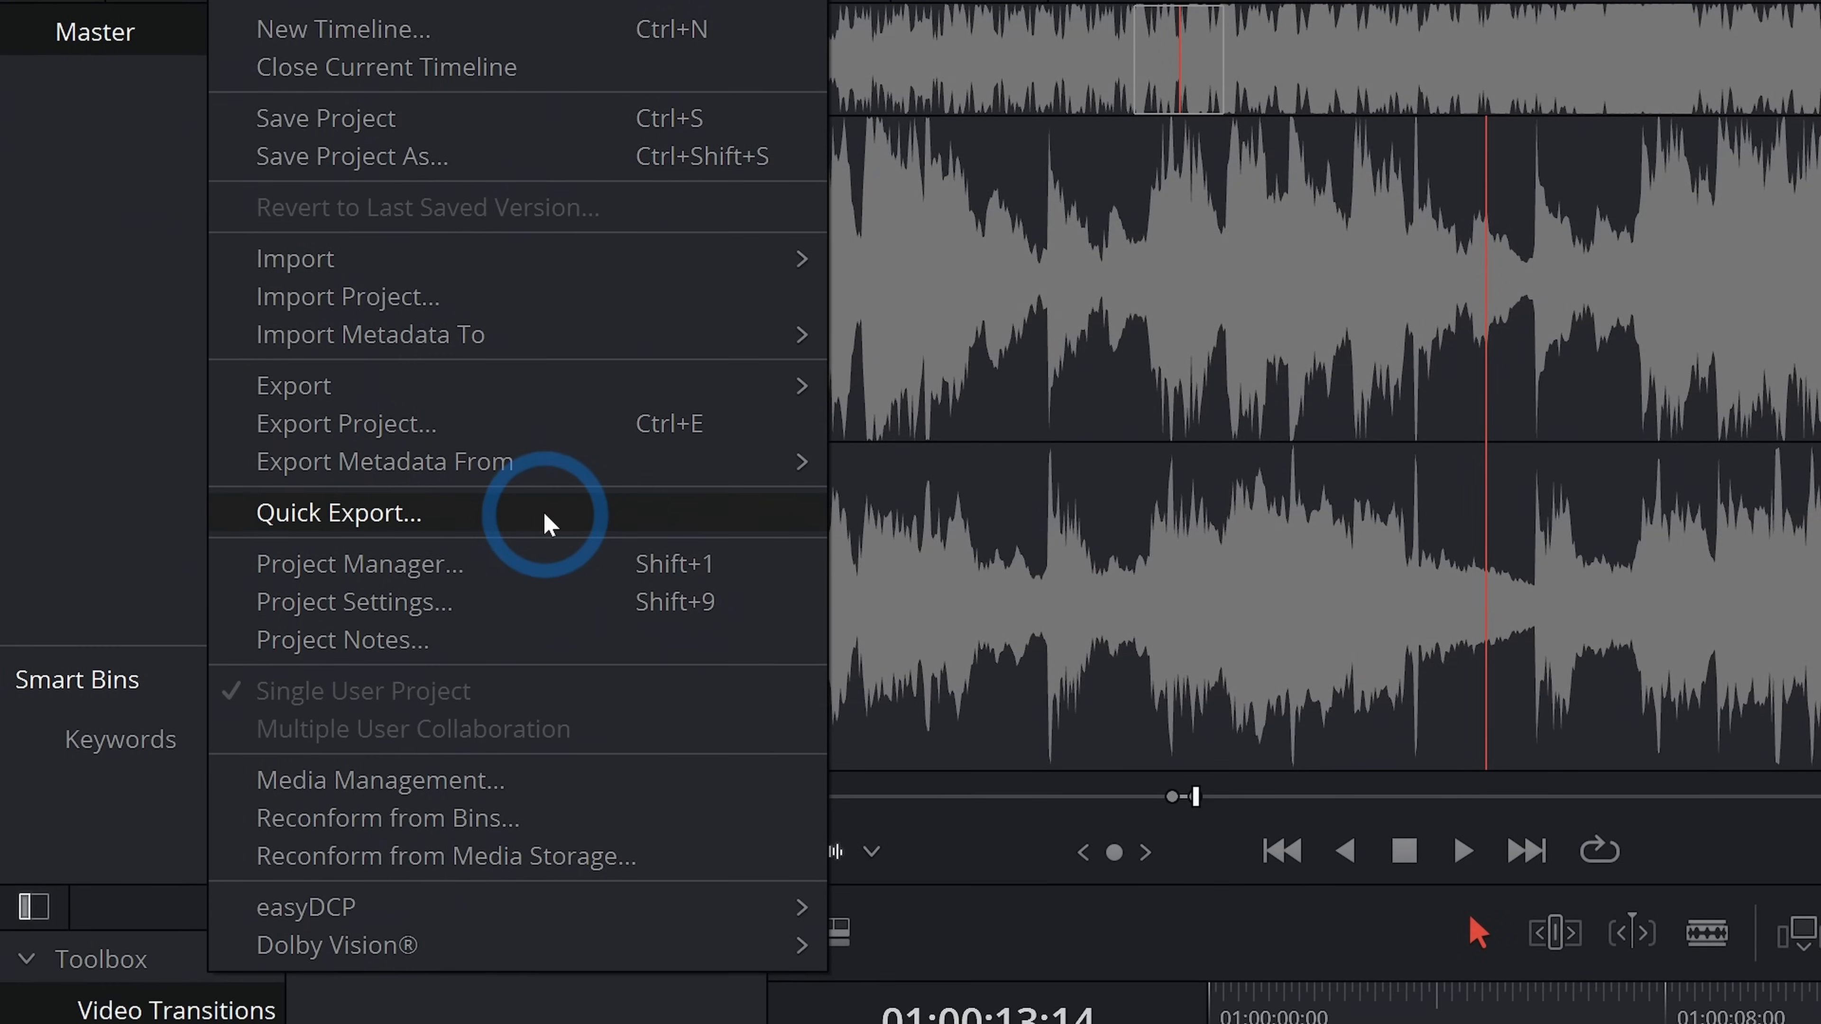
click(542, 511)
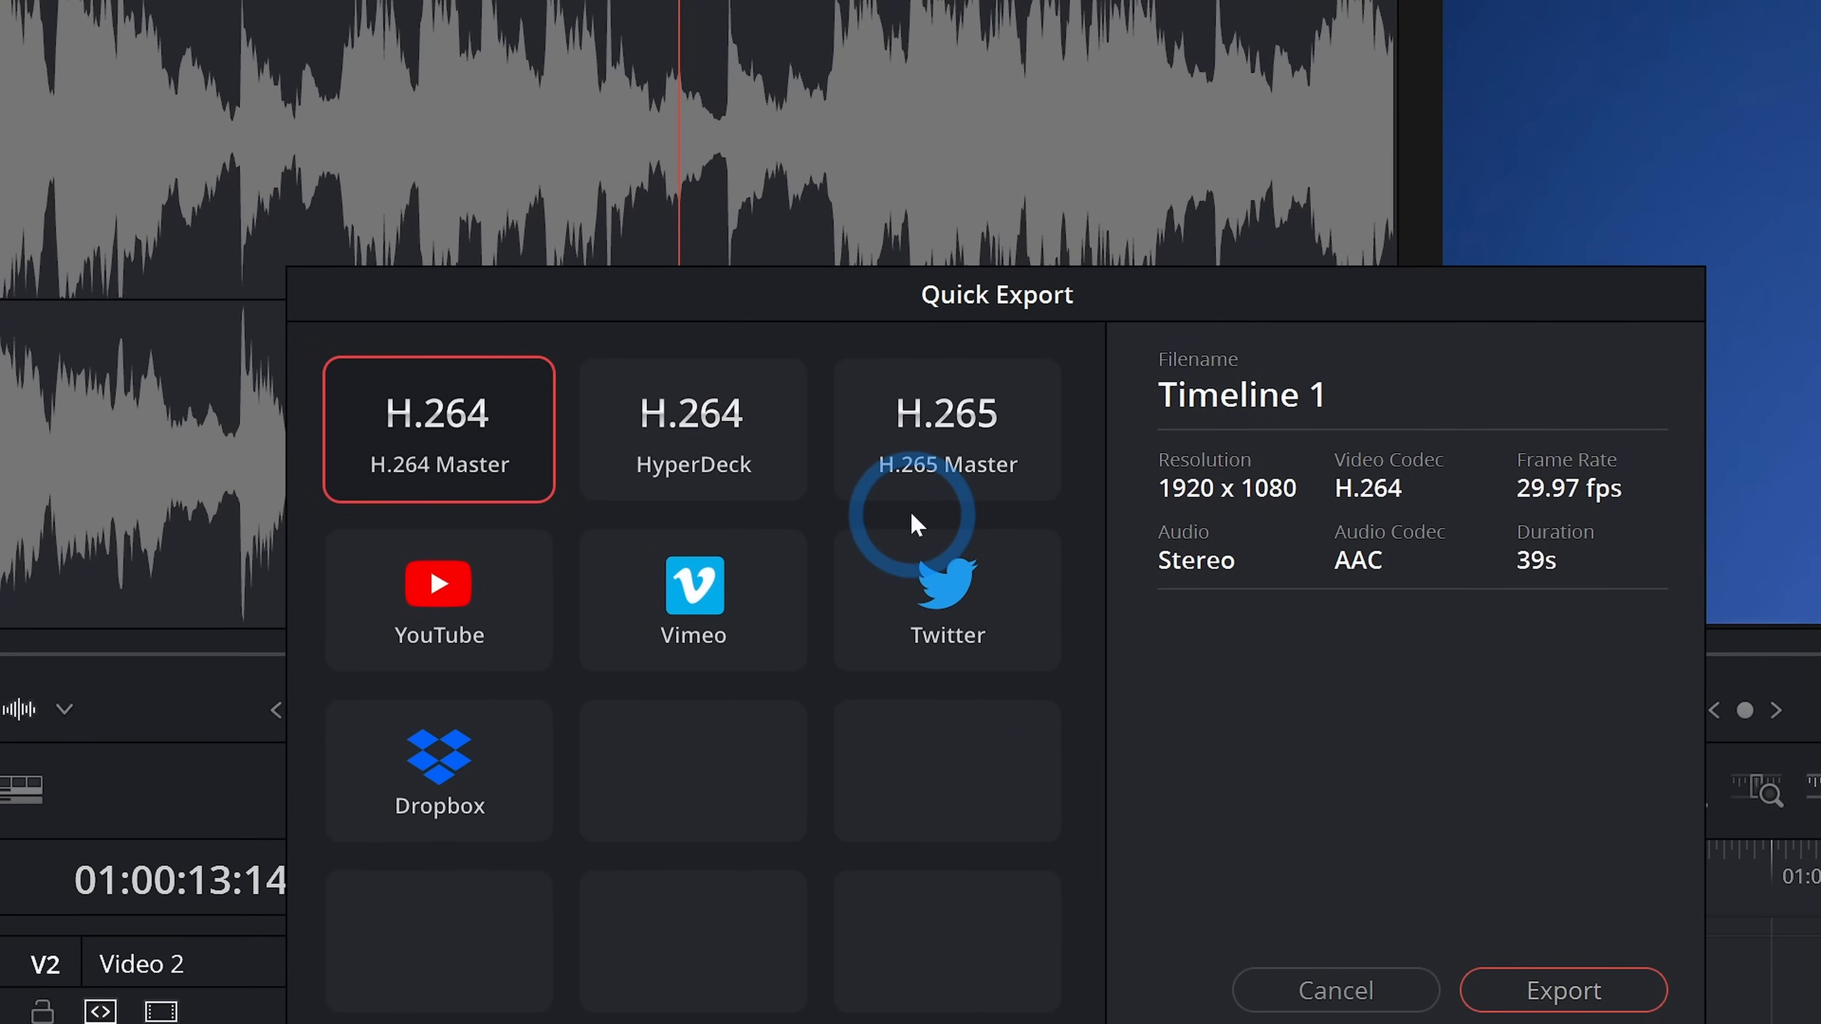
click(509, 617)
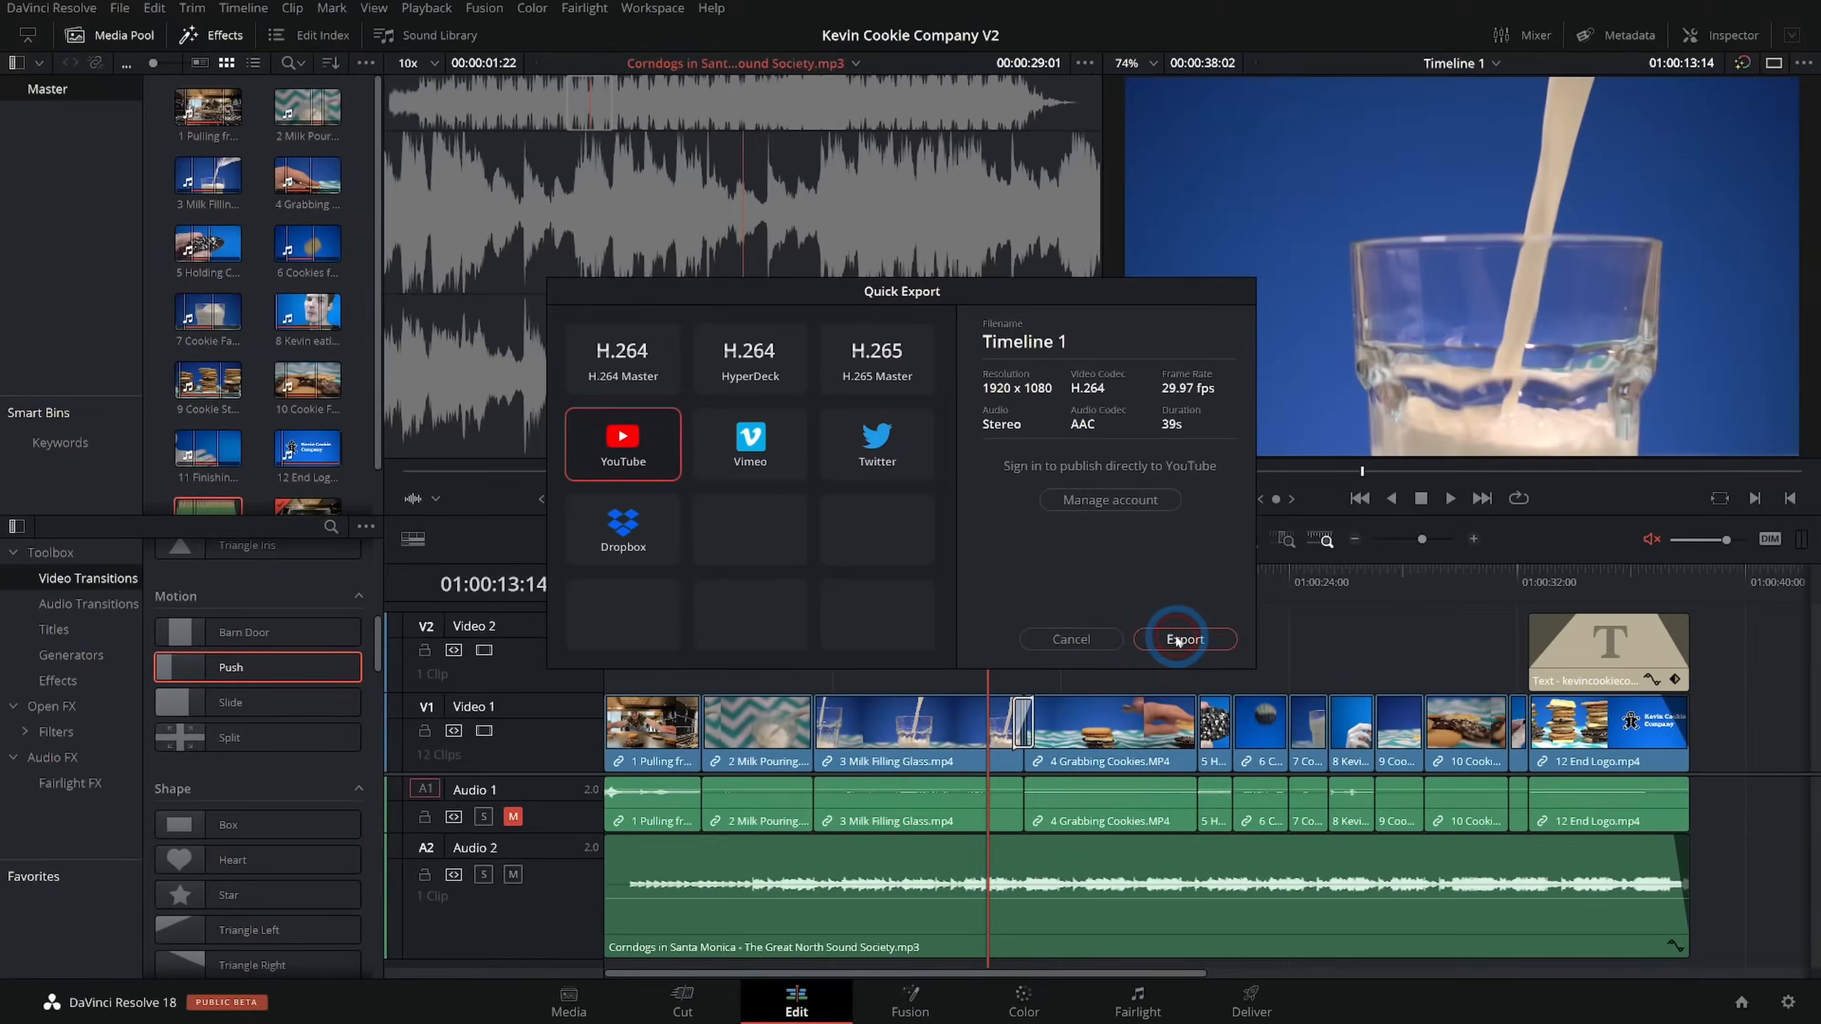
click(1178, 639)
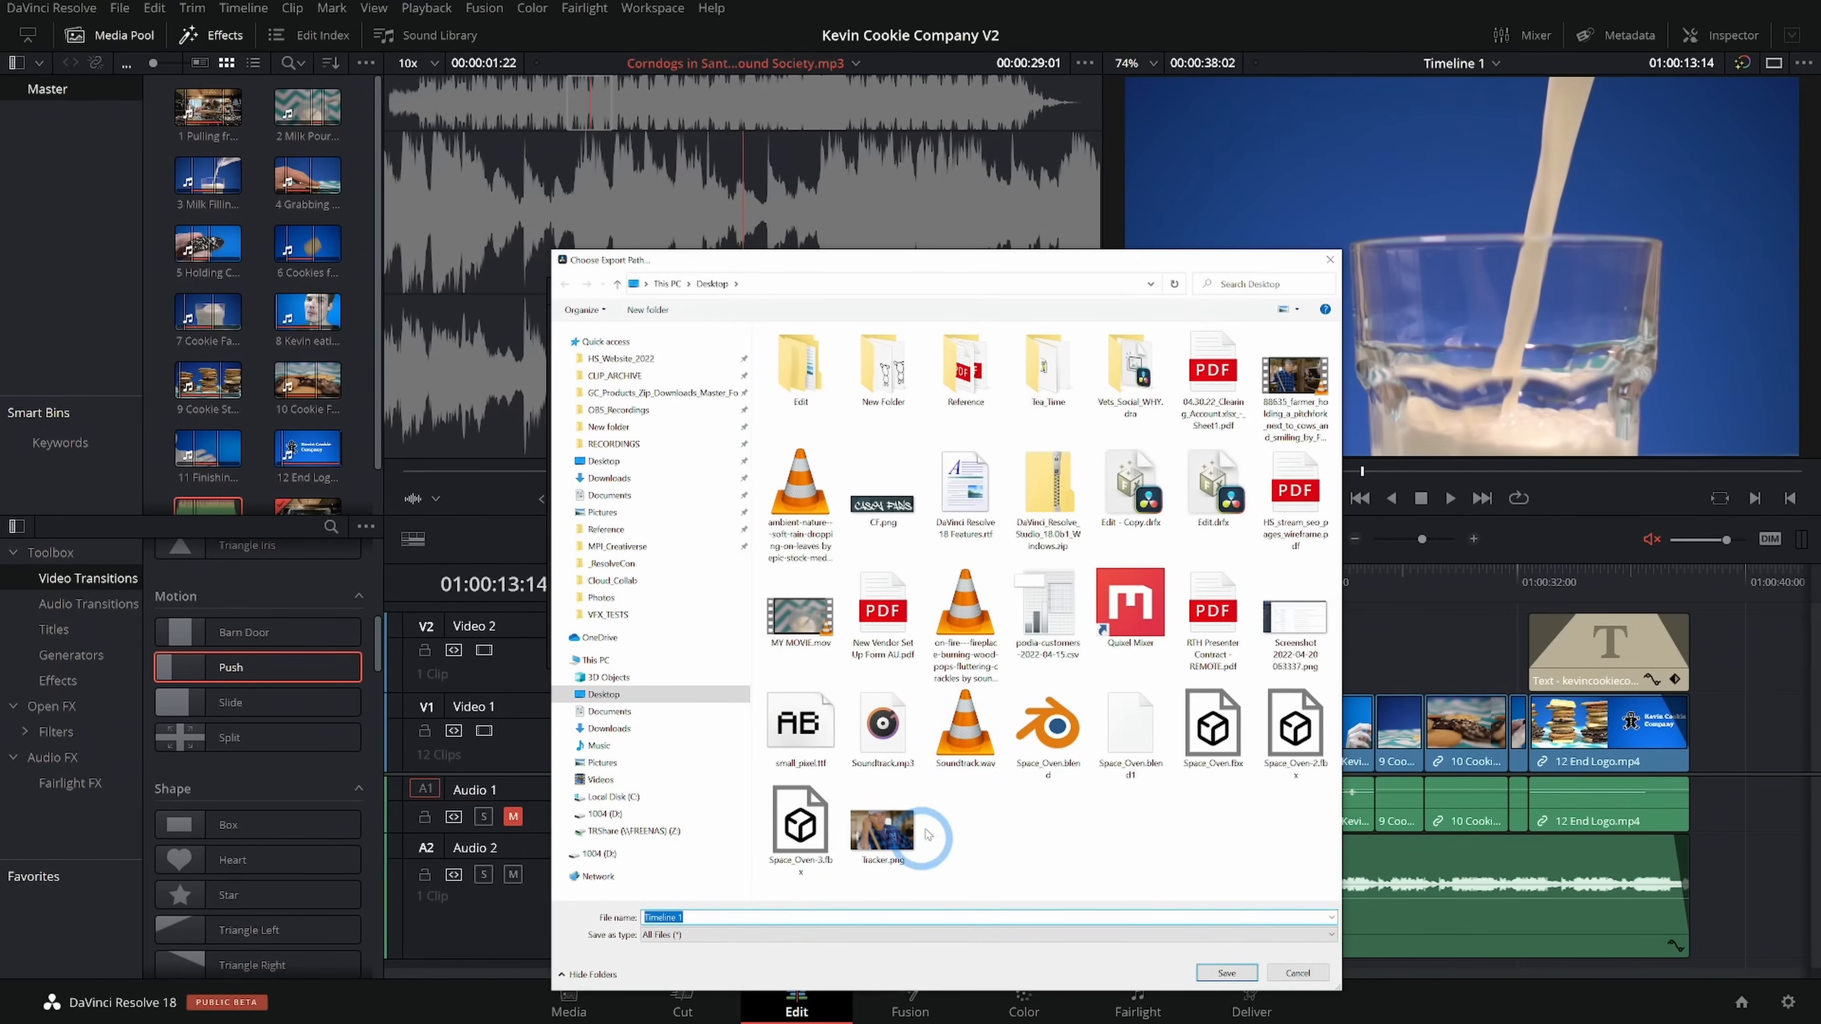
click(1228, 973)
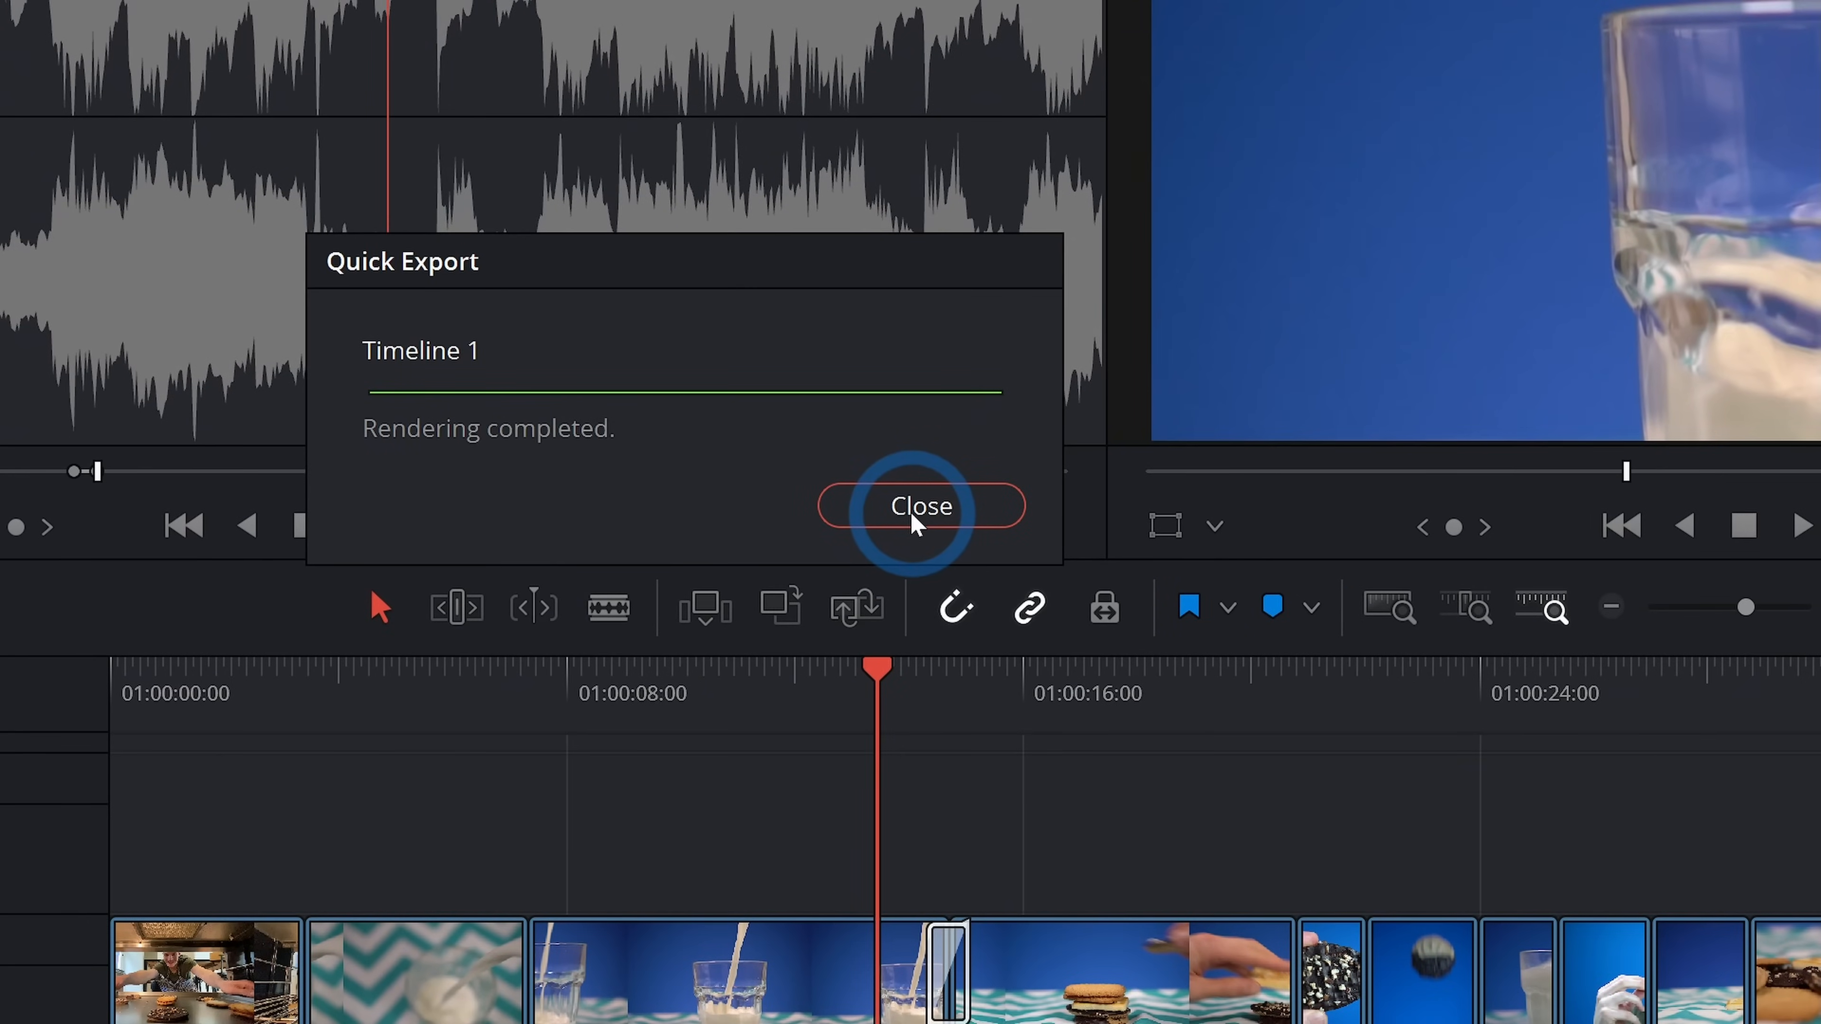
click(910, 511)
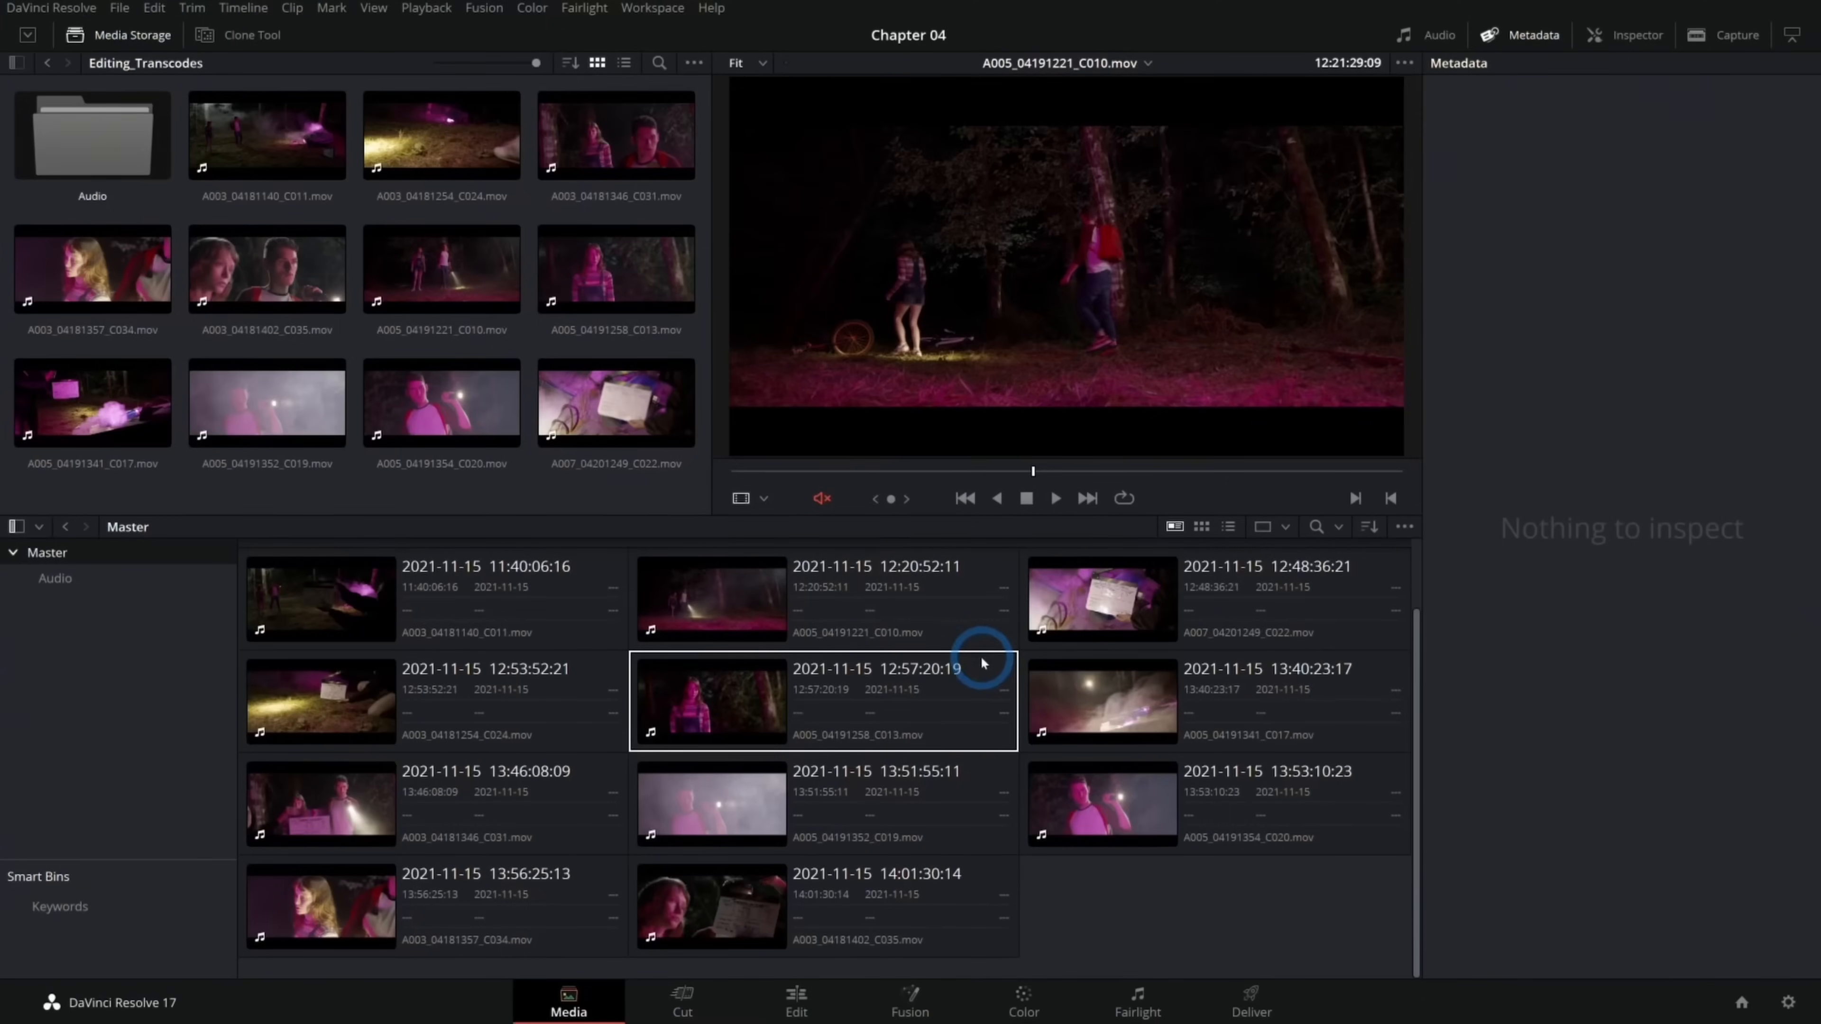
click(1005, 753)
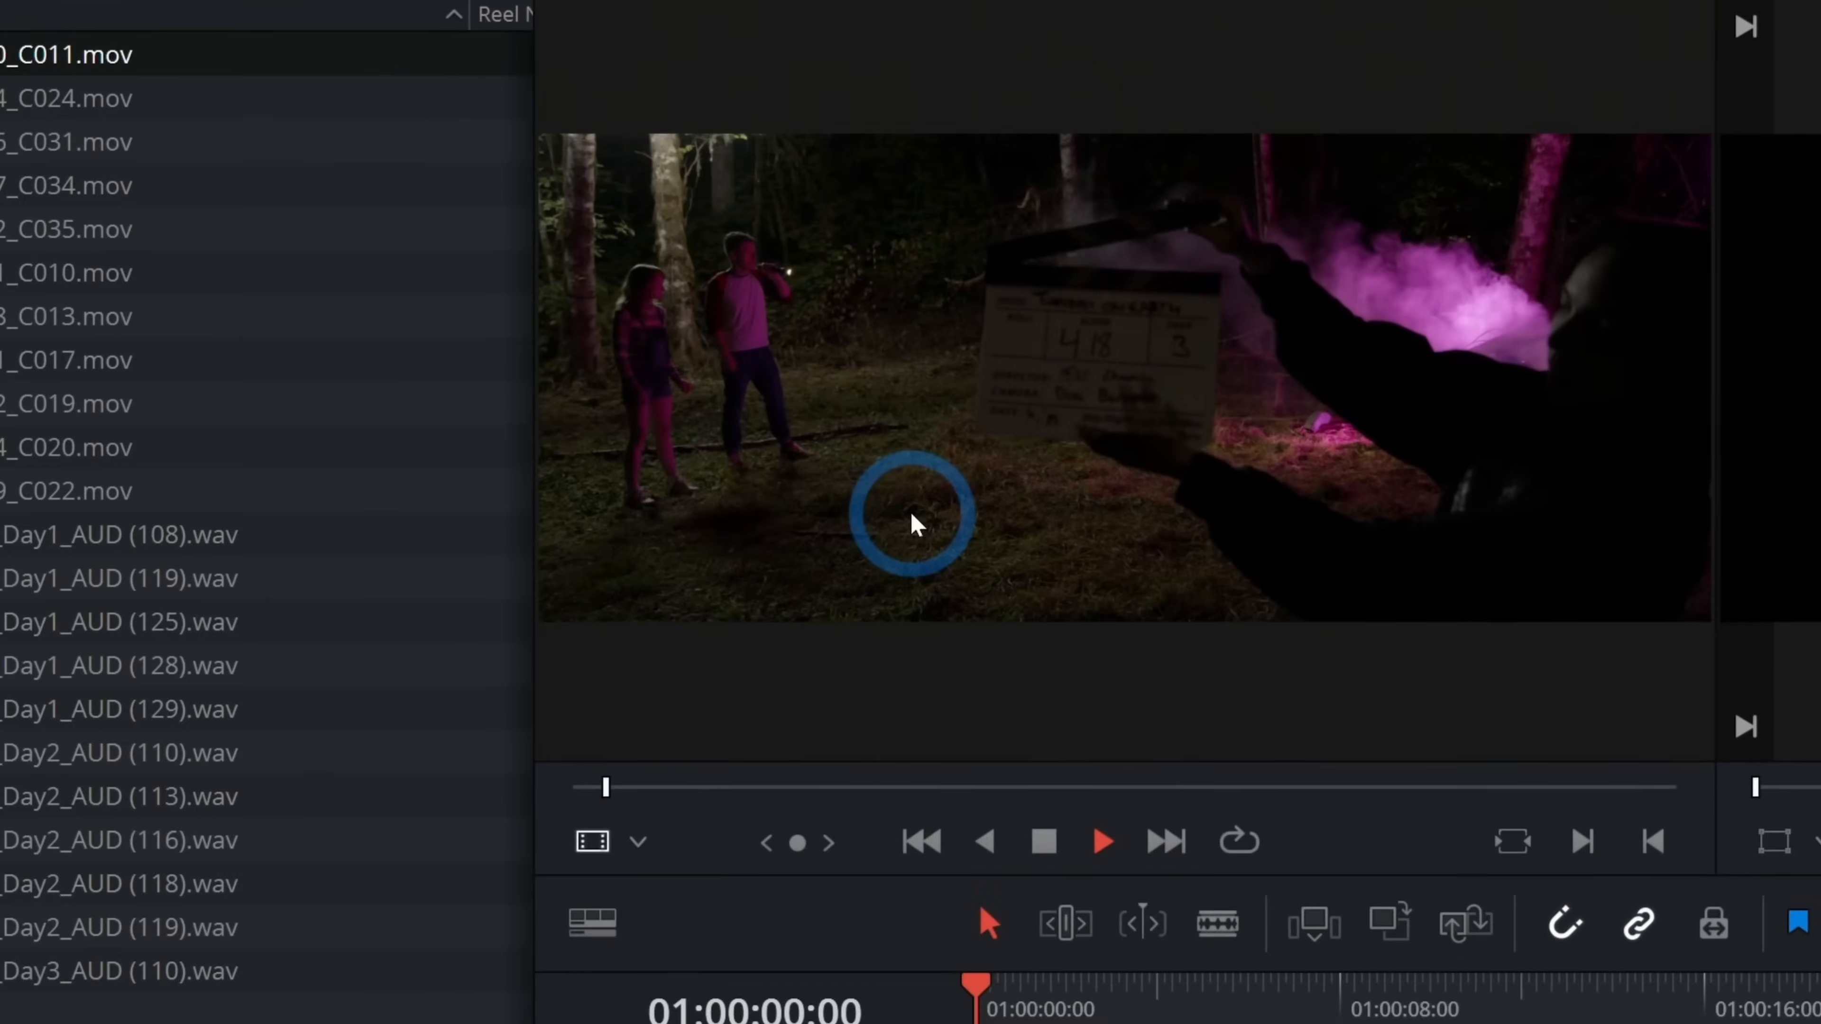
click(59, 410)
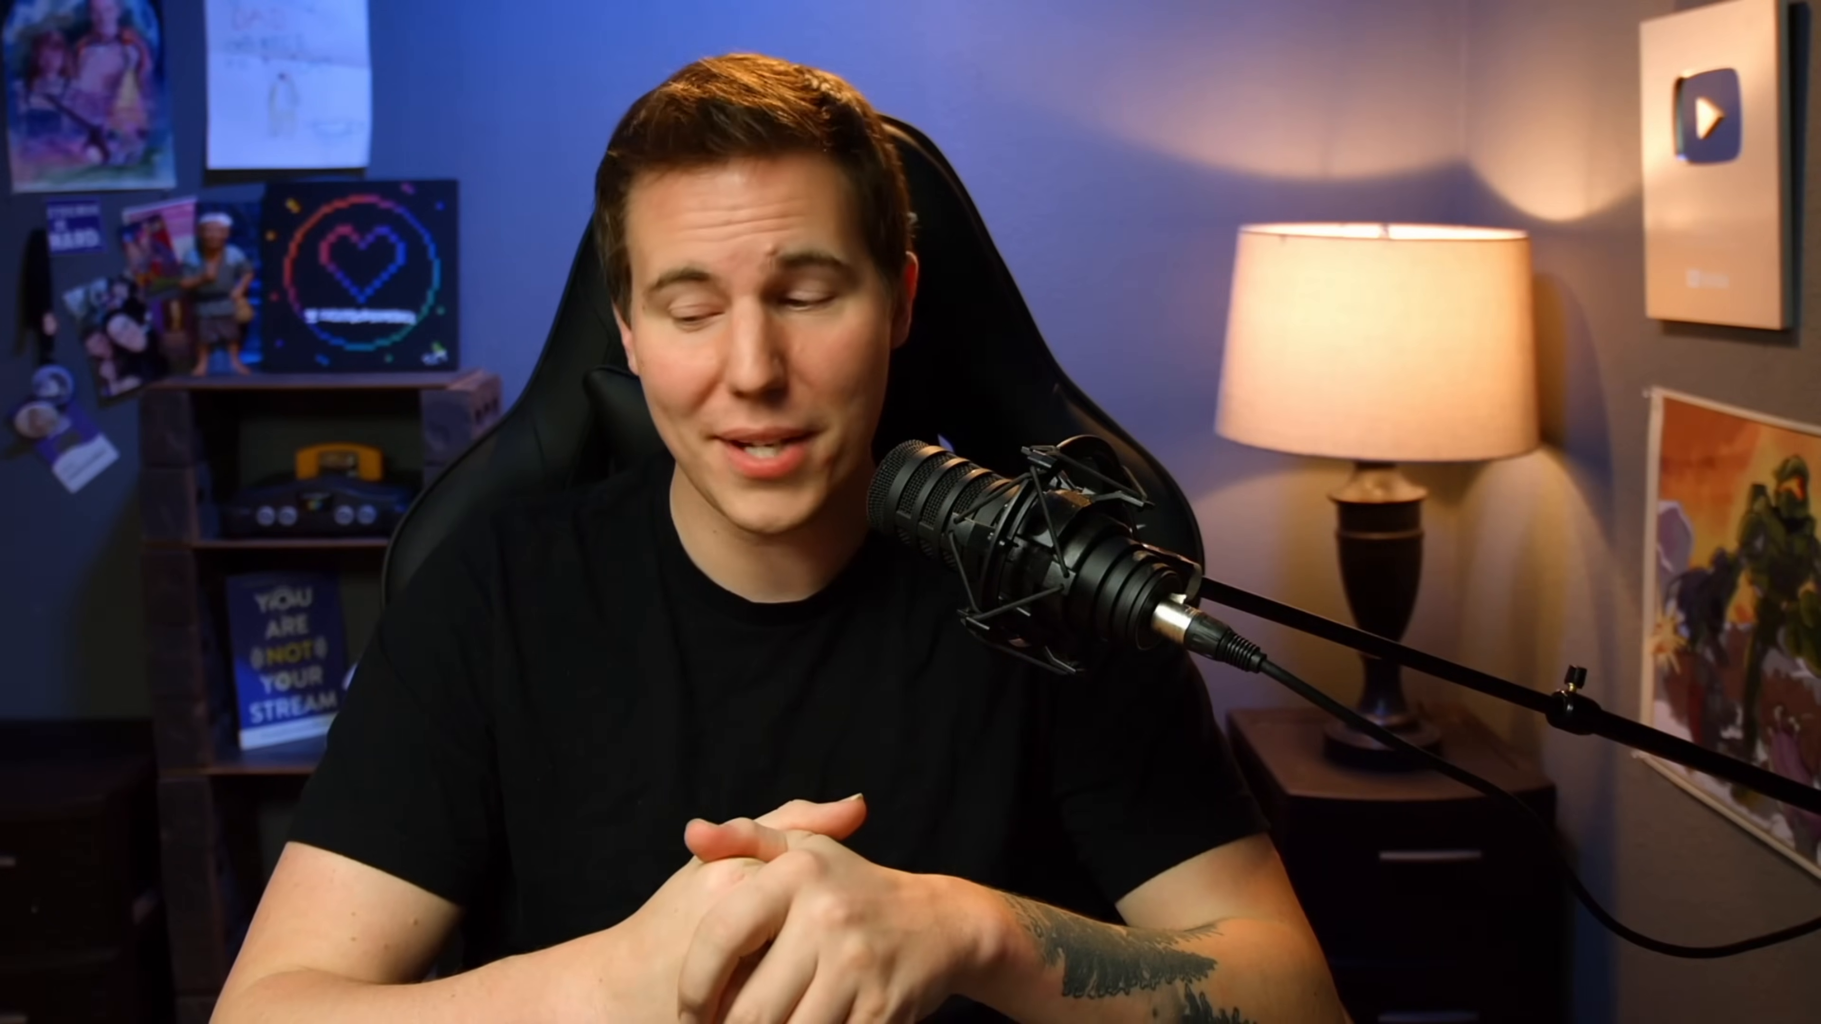
click(919, 521)
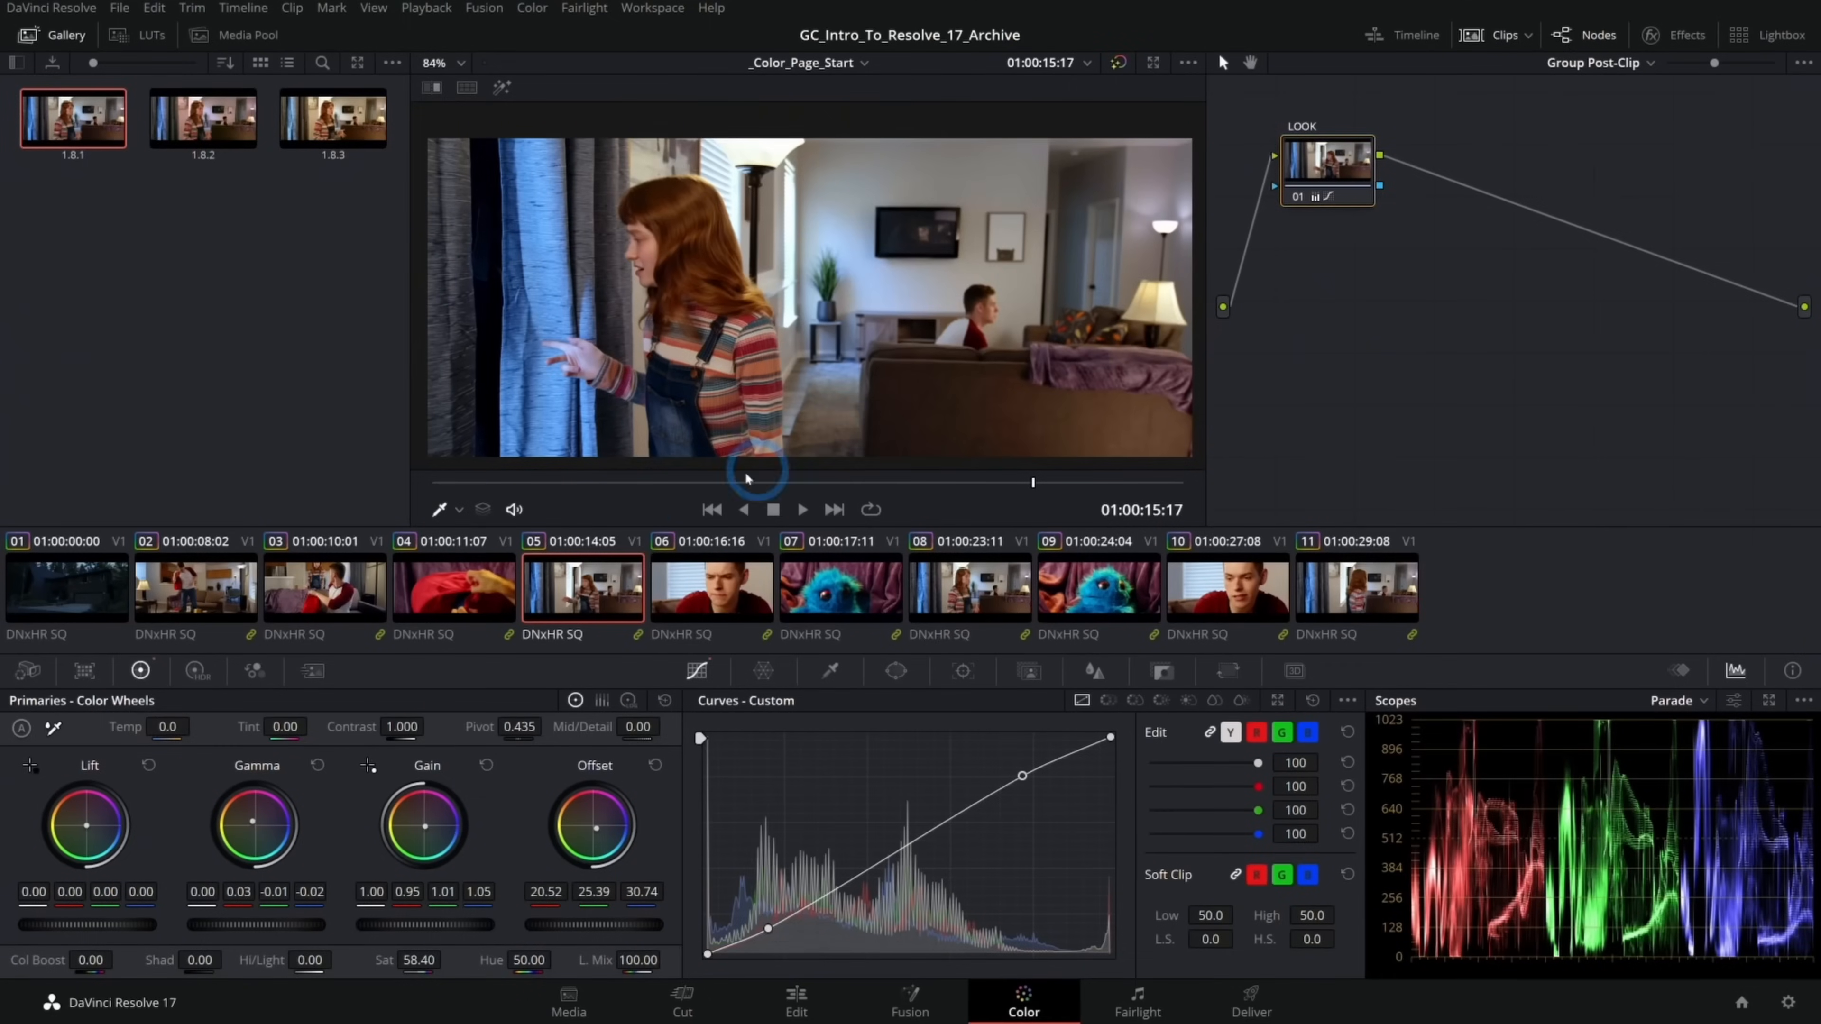
click(335, 590)
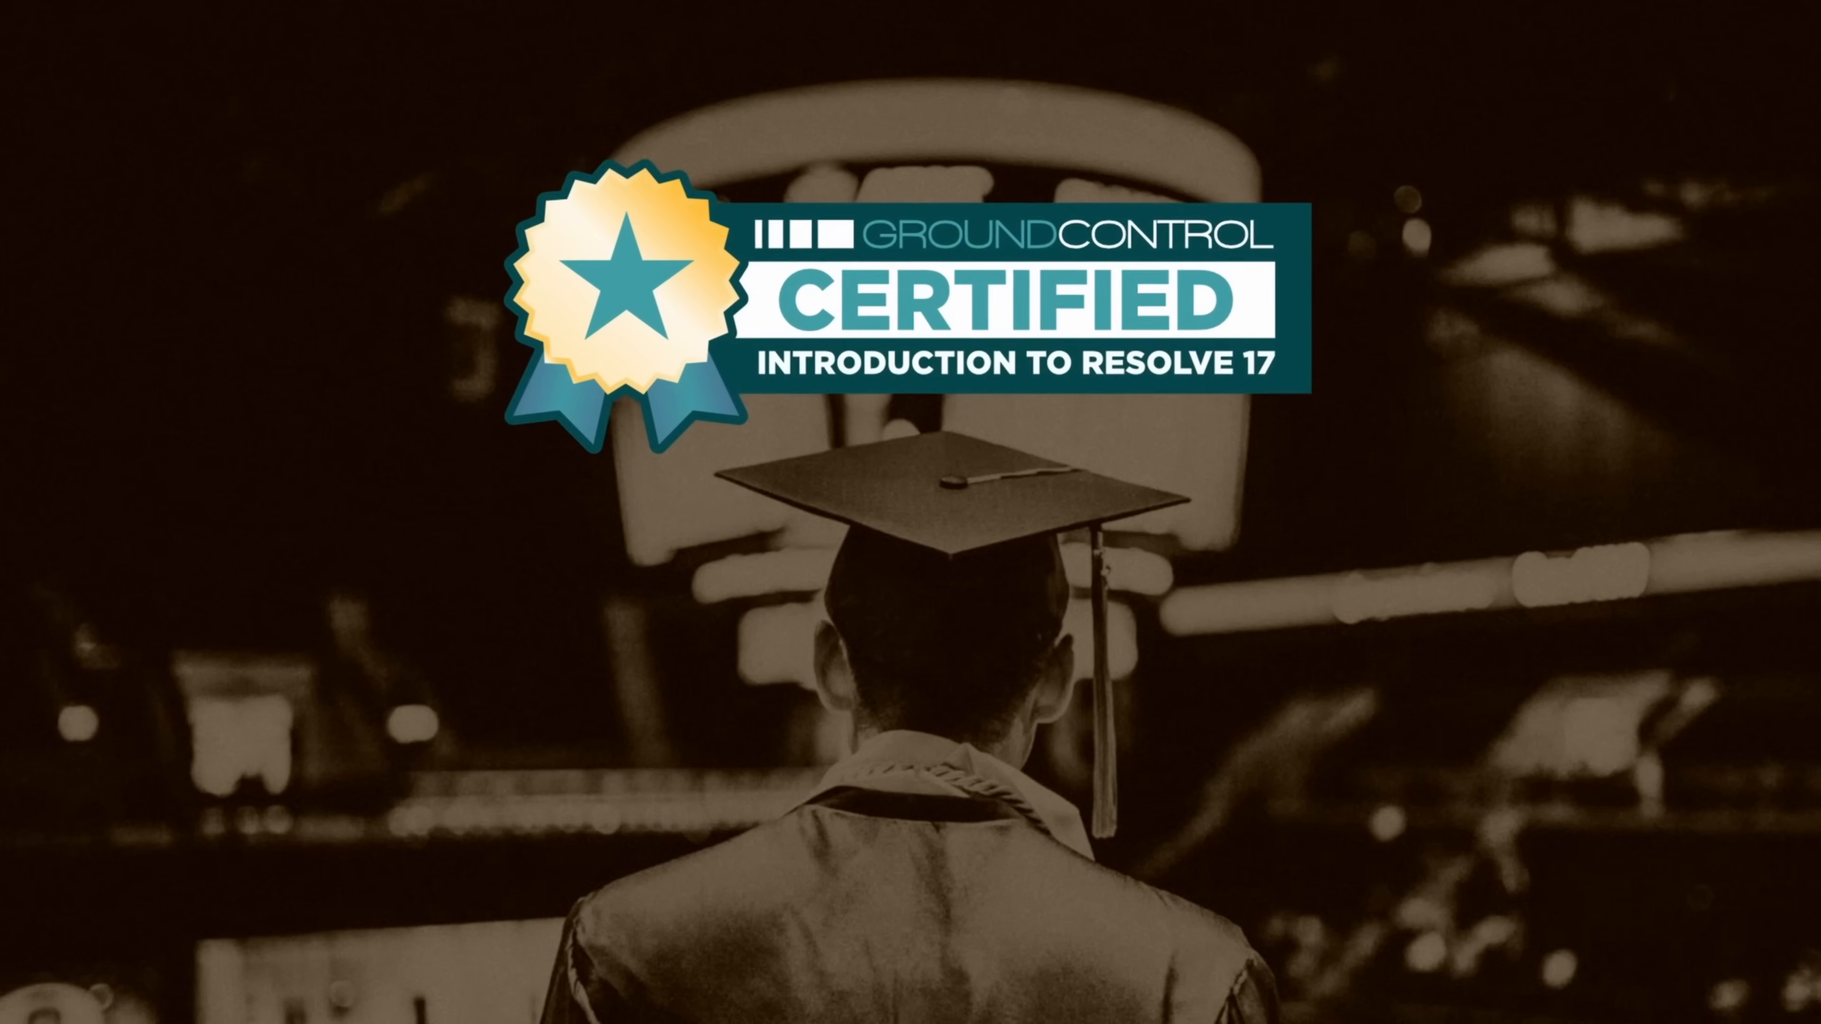
click(1230, 372)
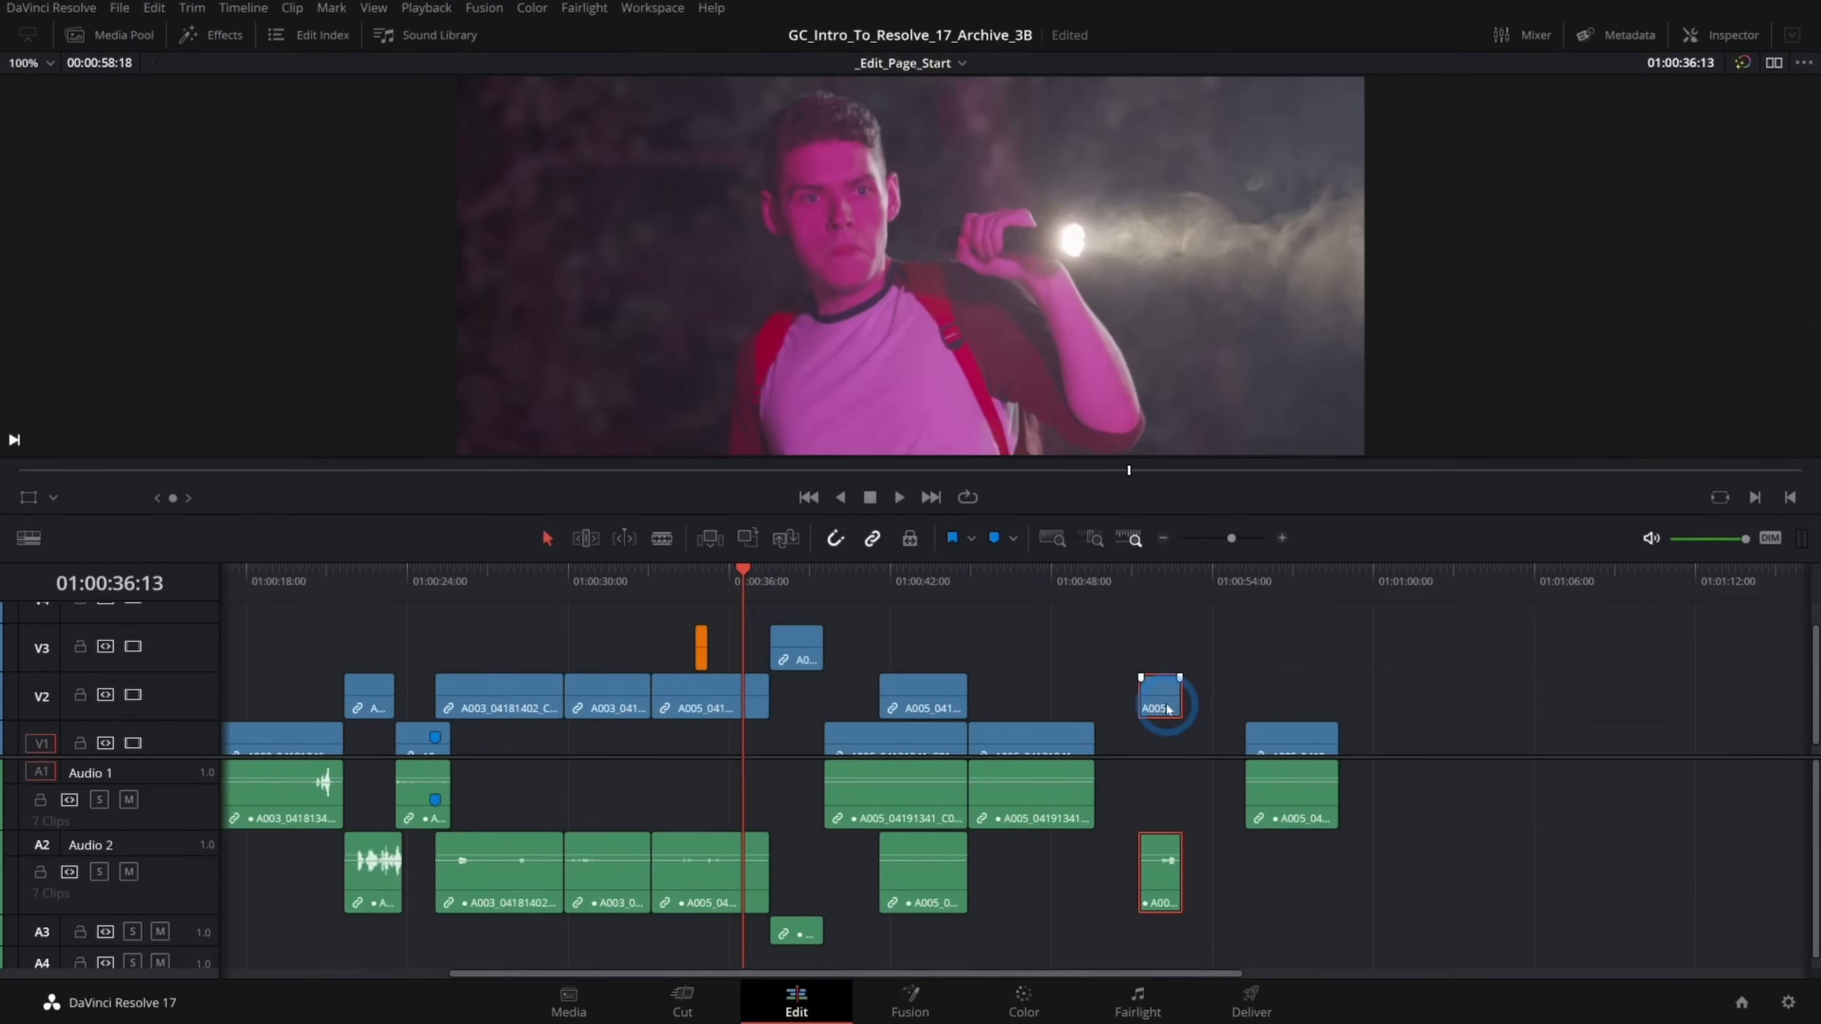
click(1225, 746)
scroll(1224, 746, right, 5)
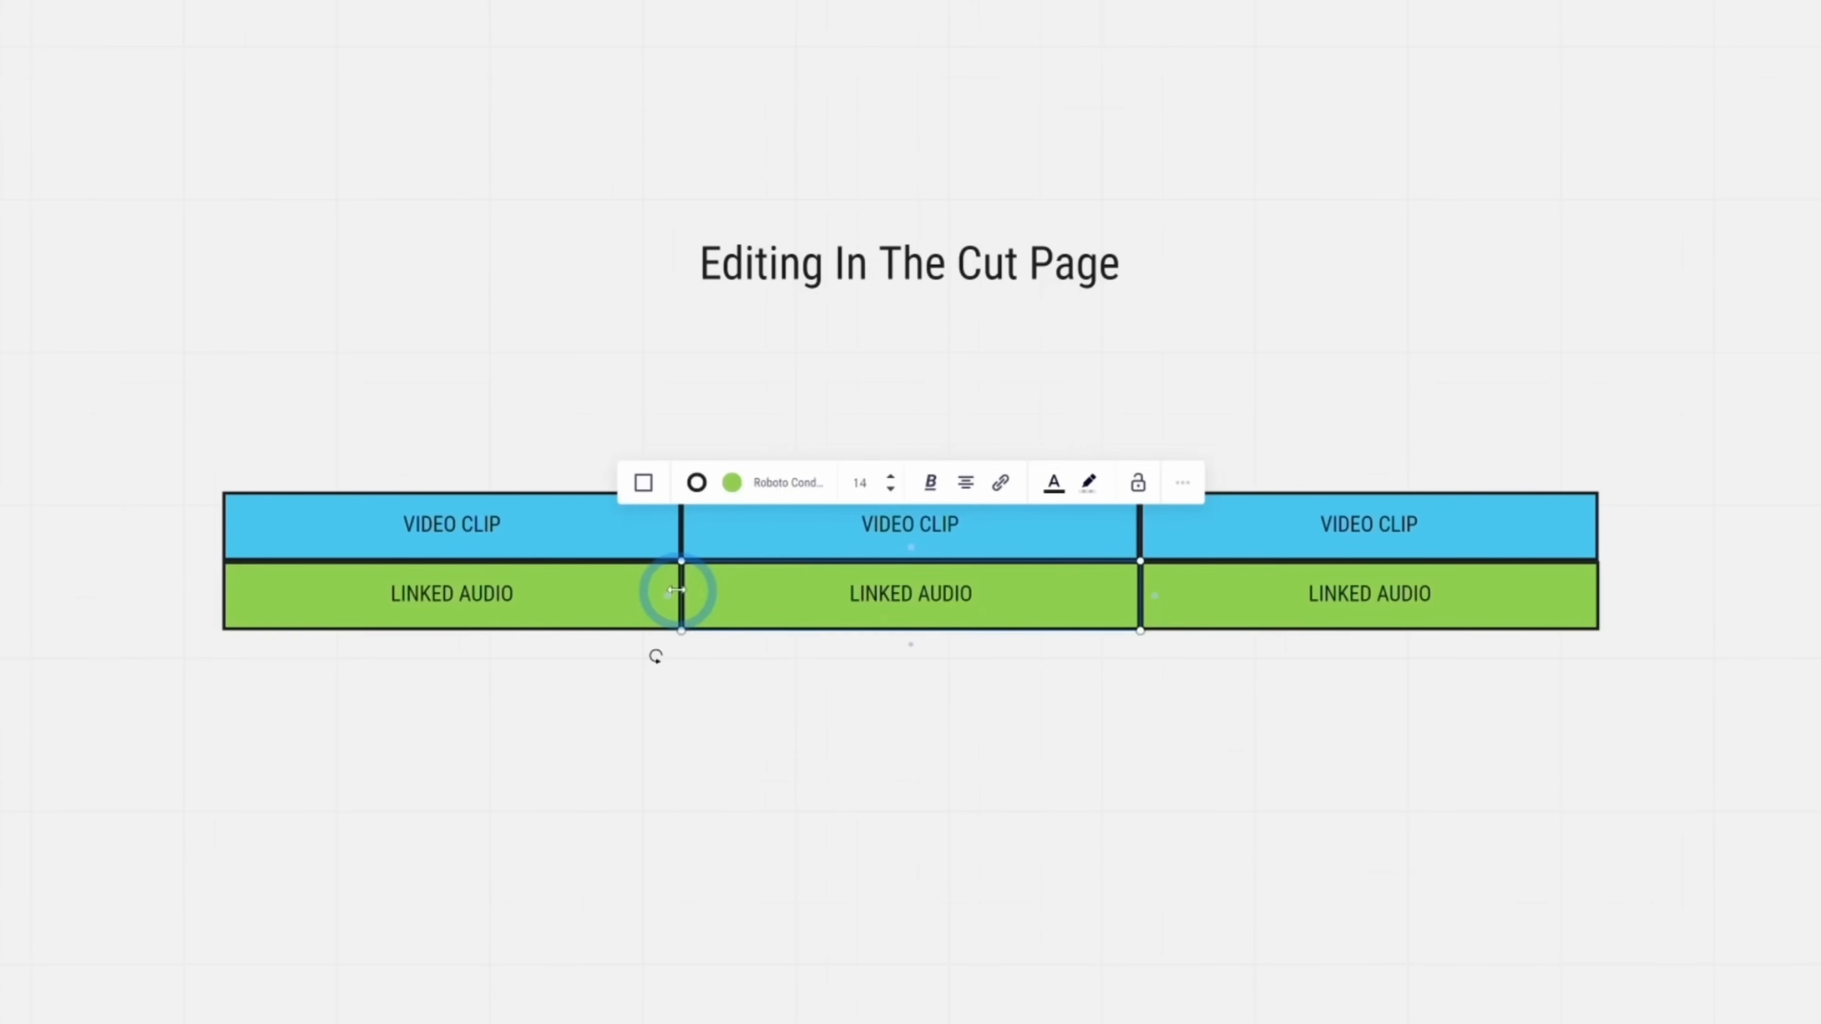
In the Editing In The Cut Page diagram, shorten the middle Linked Audio block from its start and select the first Linked Audio block
drag(679, 589, 833, 590)
click(685, 595)
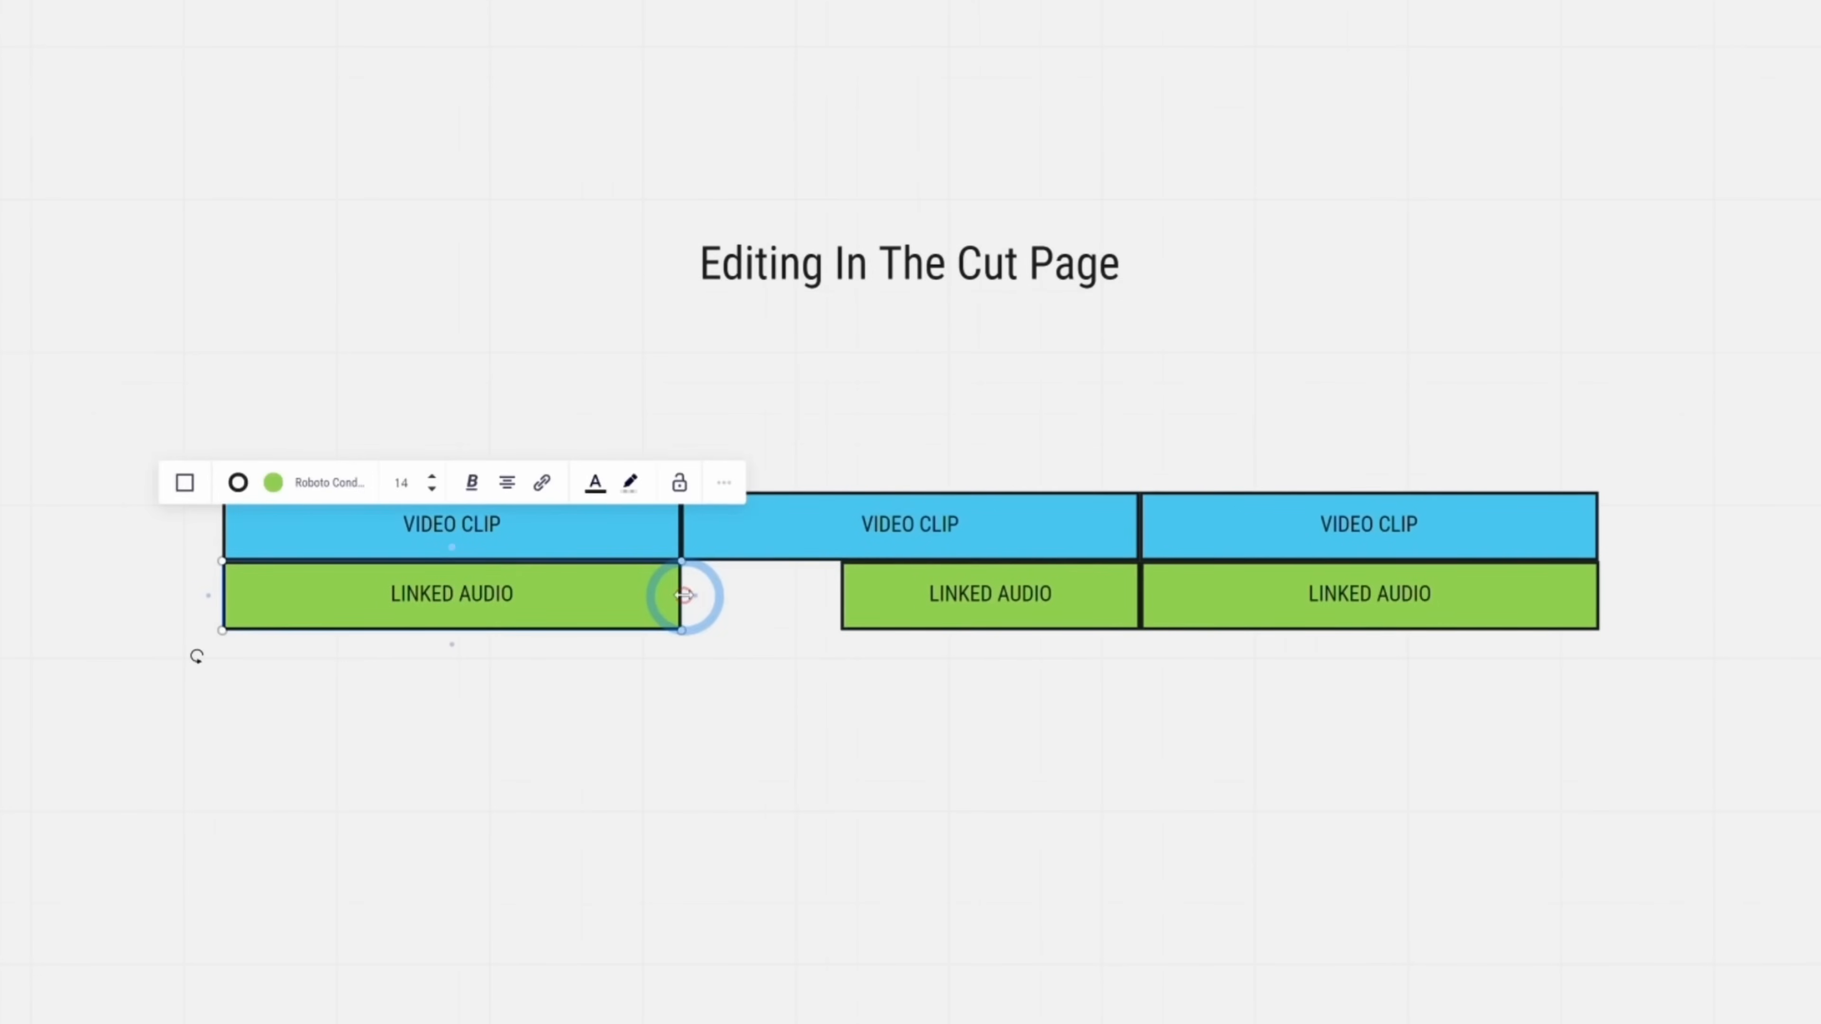